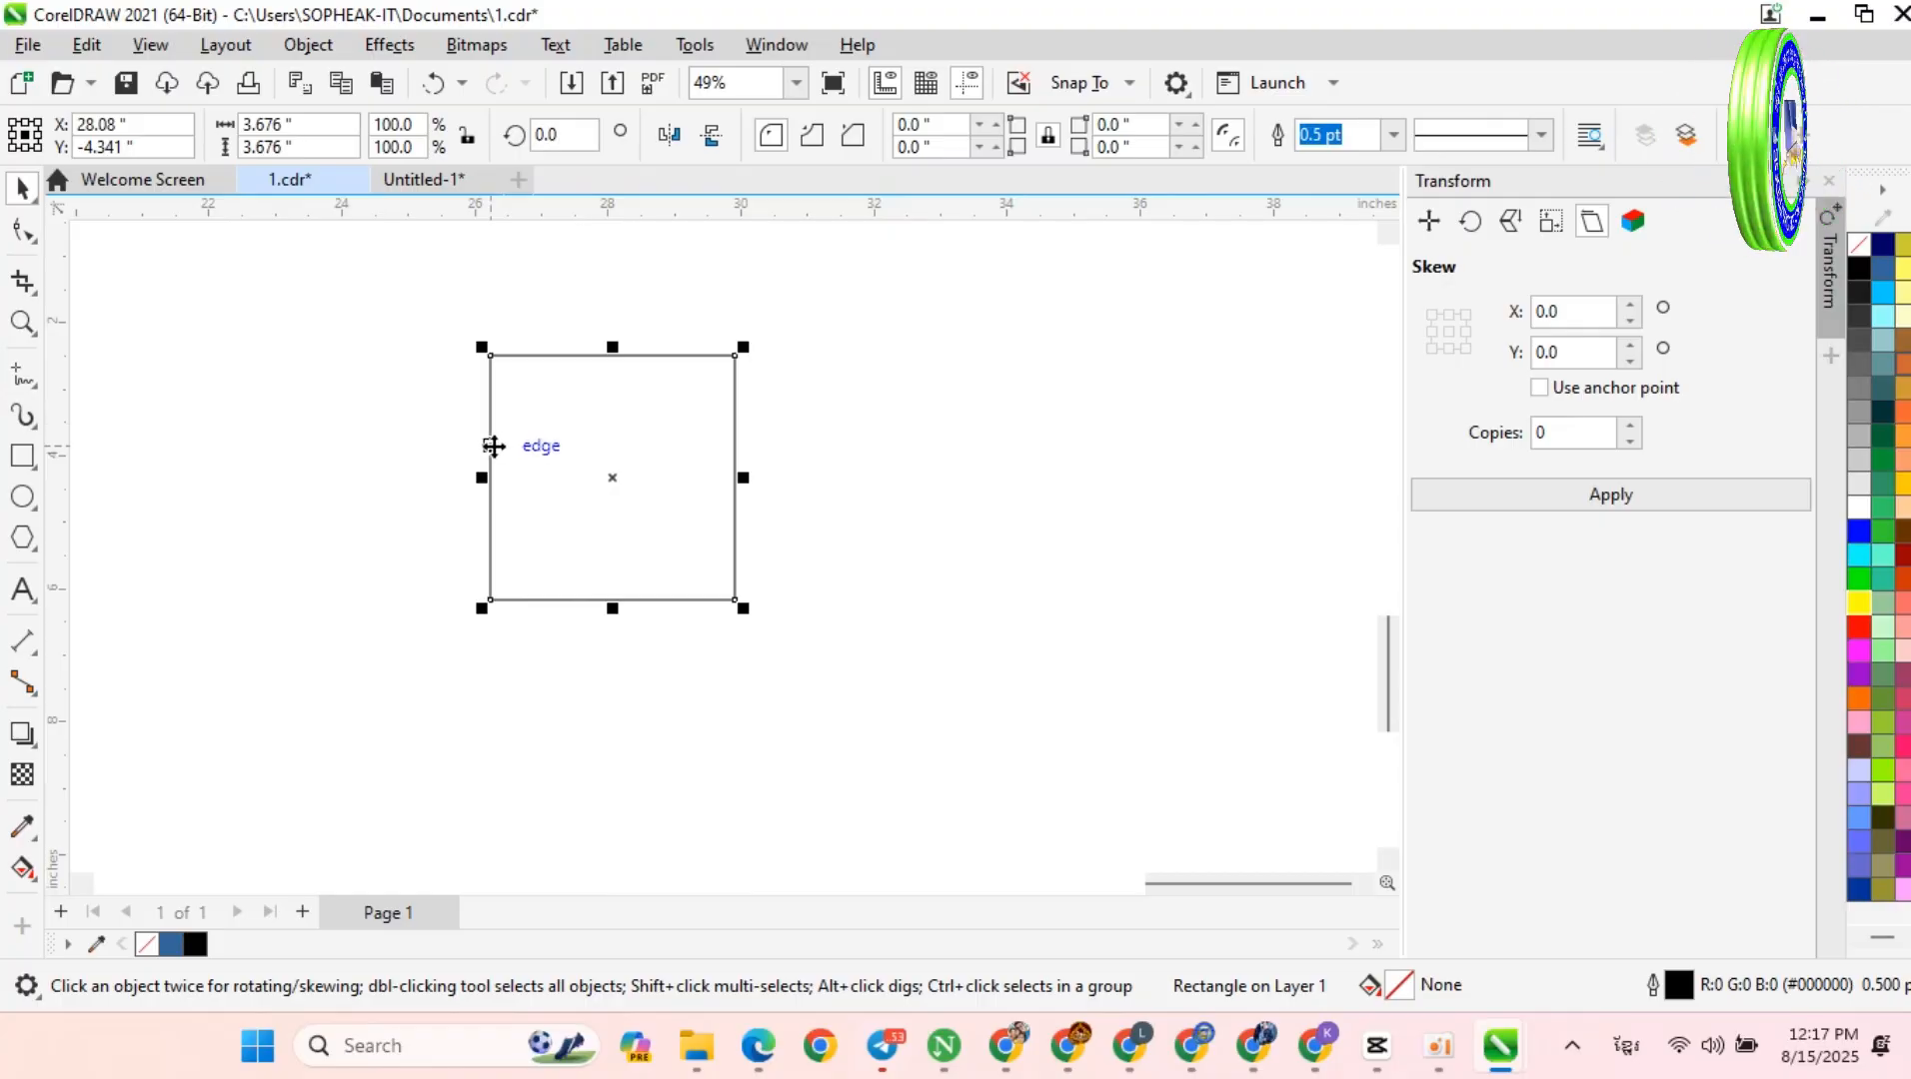
Step: Skew and rotate the square into an upright diamond about 4.14 by 6.55 inches and move it lower on the canvas
click(694, 493)
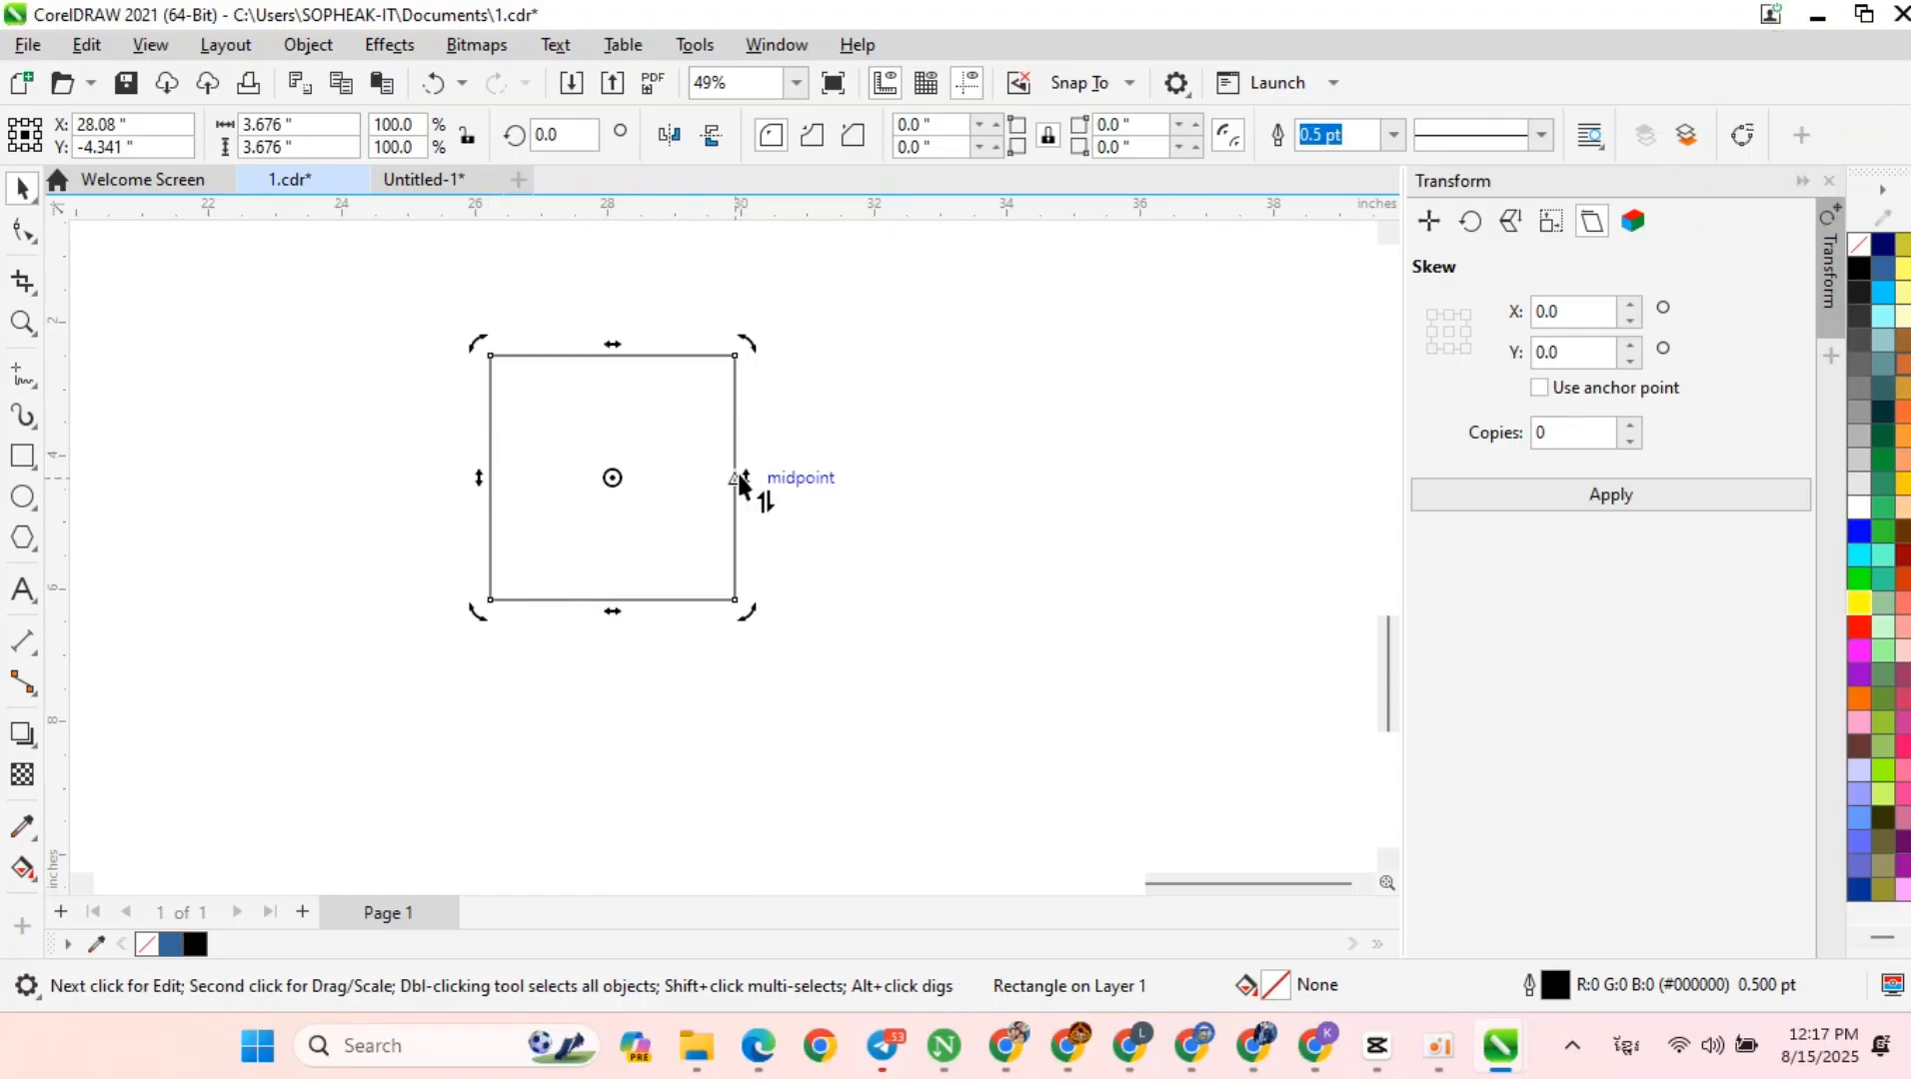
drag(744, 484, 732, 350)
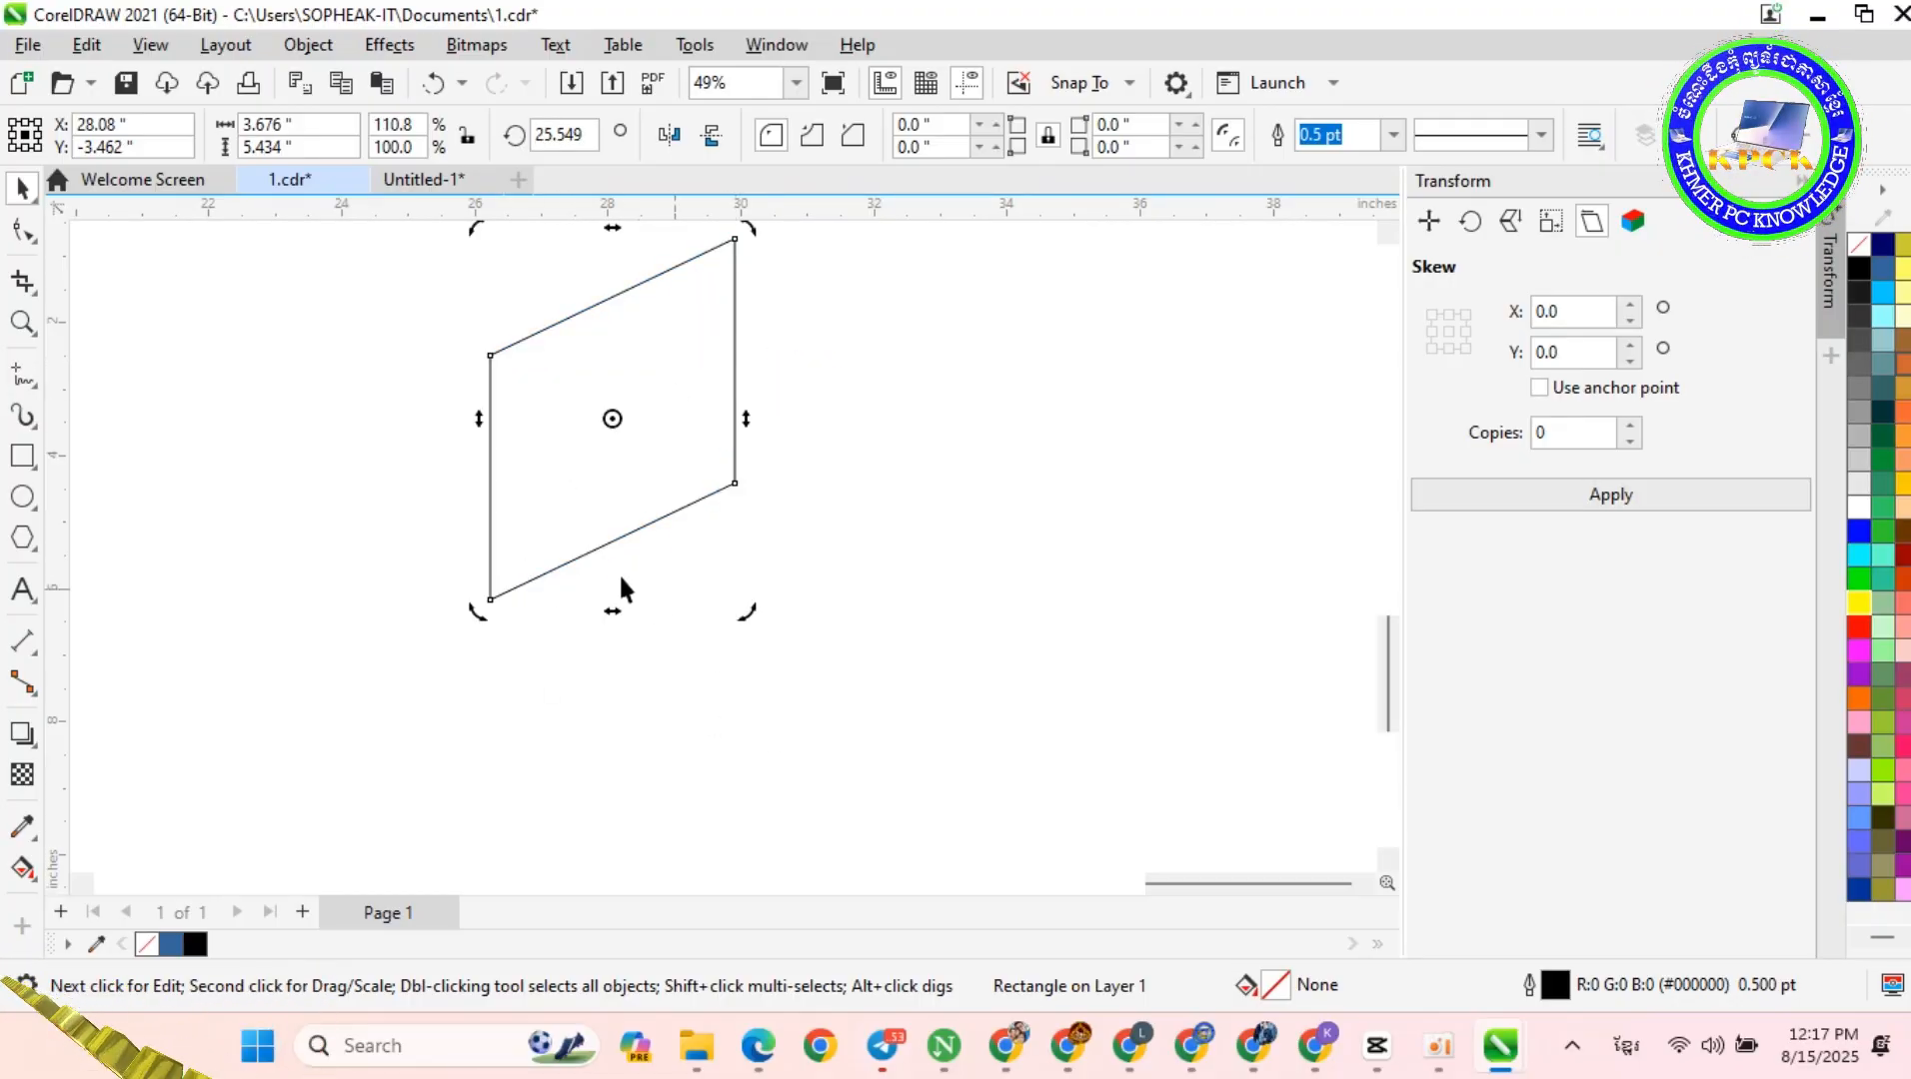
drag(483, 616, 593, 664)
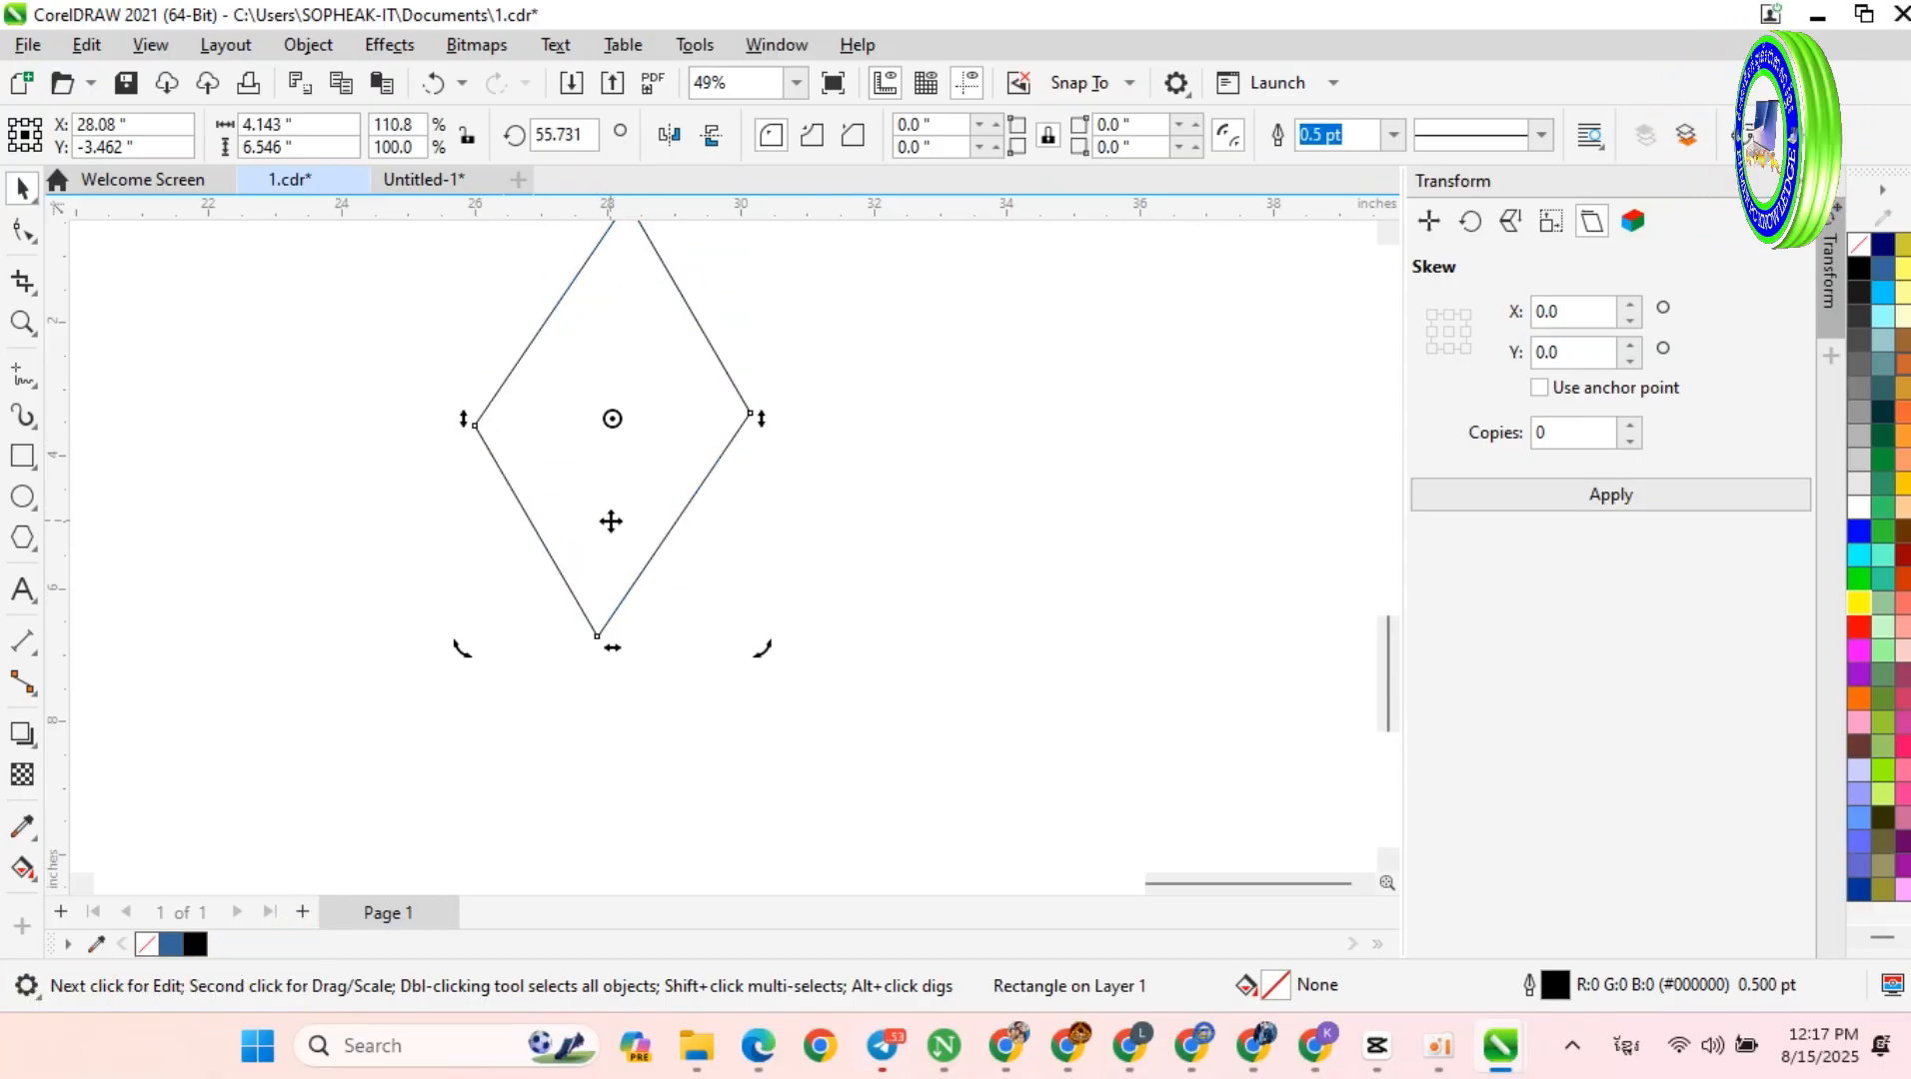
drag(686, 570, 749, 639)
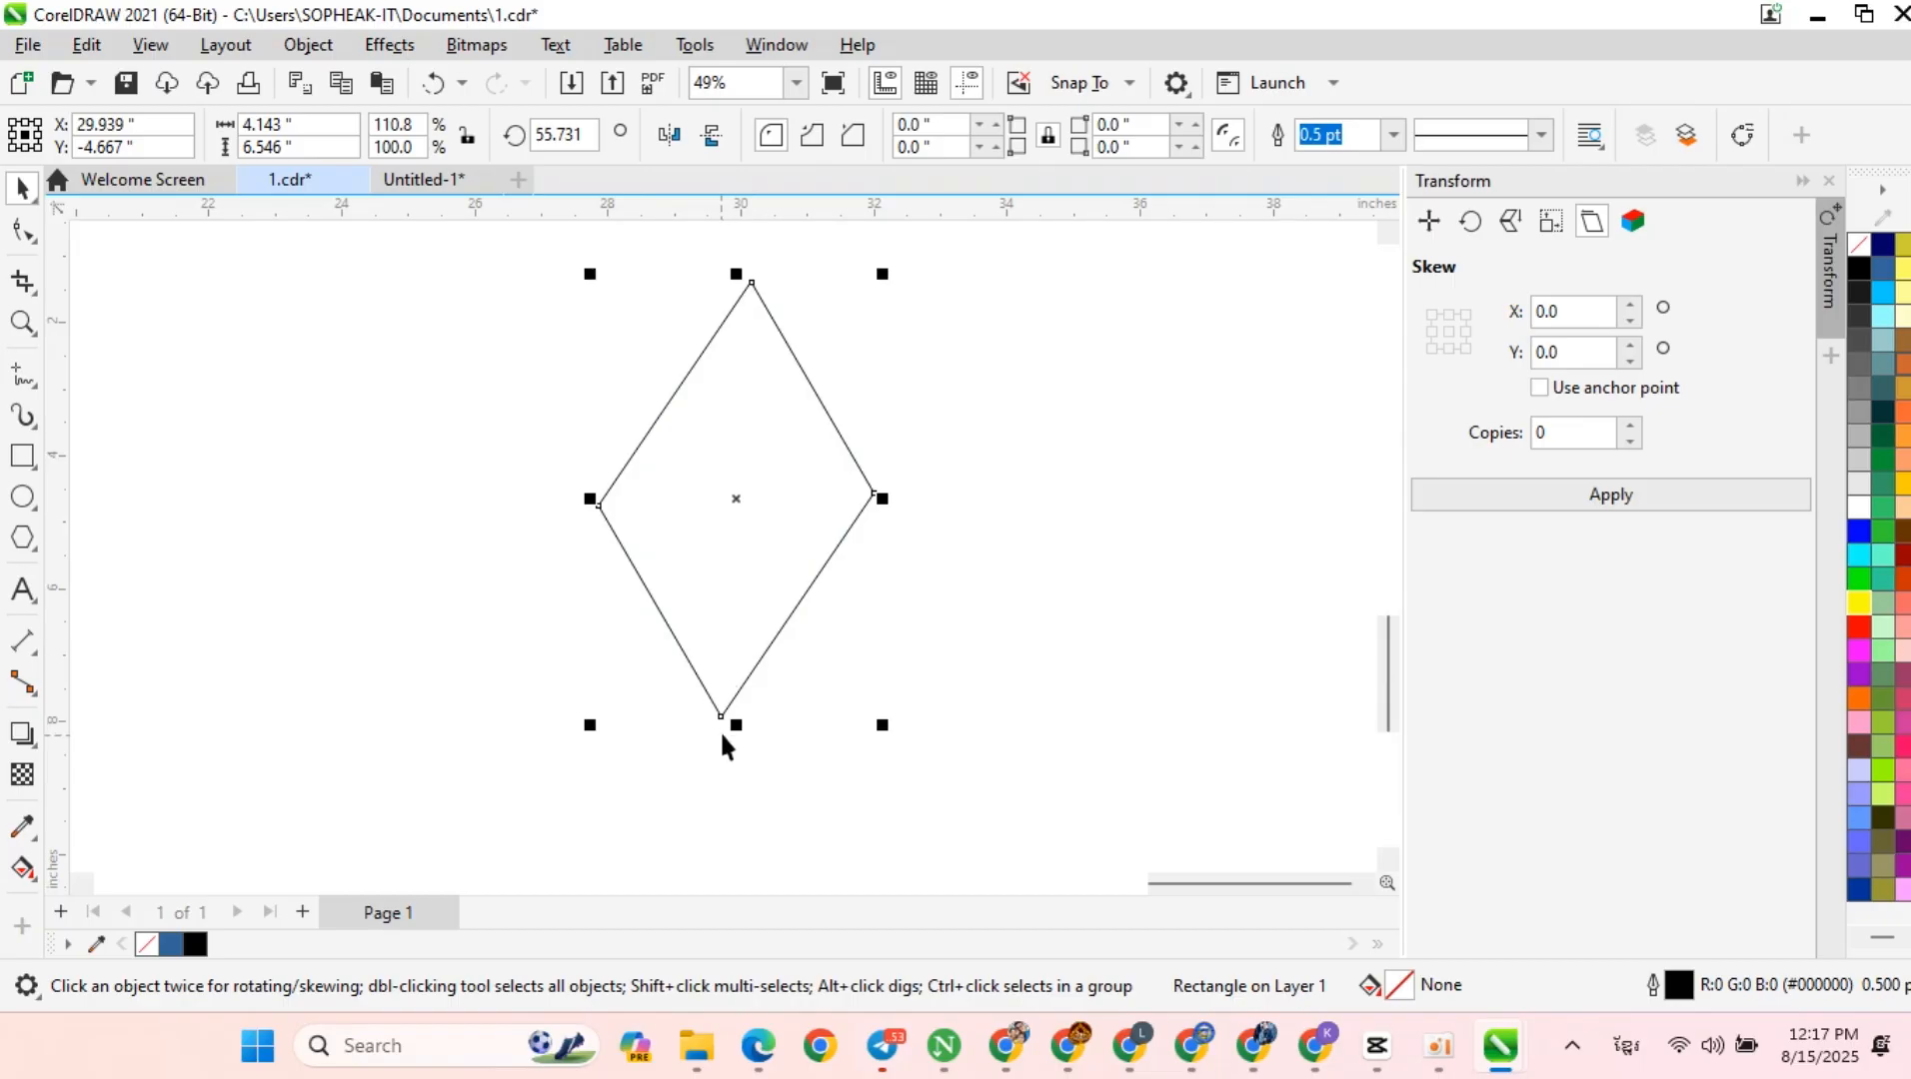
Step: Fine-tune the diamond's skew and rotation so its side corners sit level and its top and bottom tips align vertically
click(721, 717)
drag(879, 503, 861, 524)
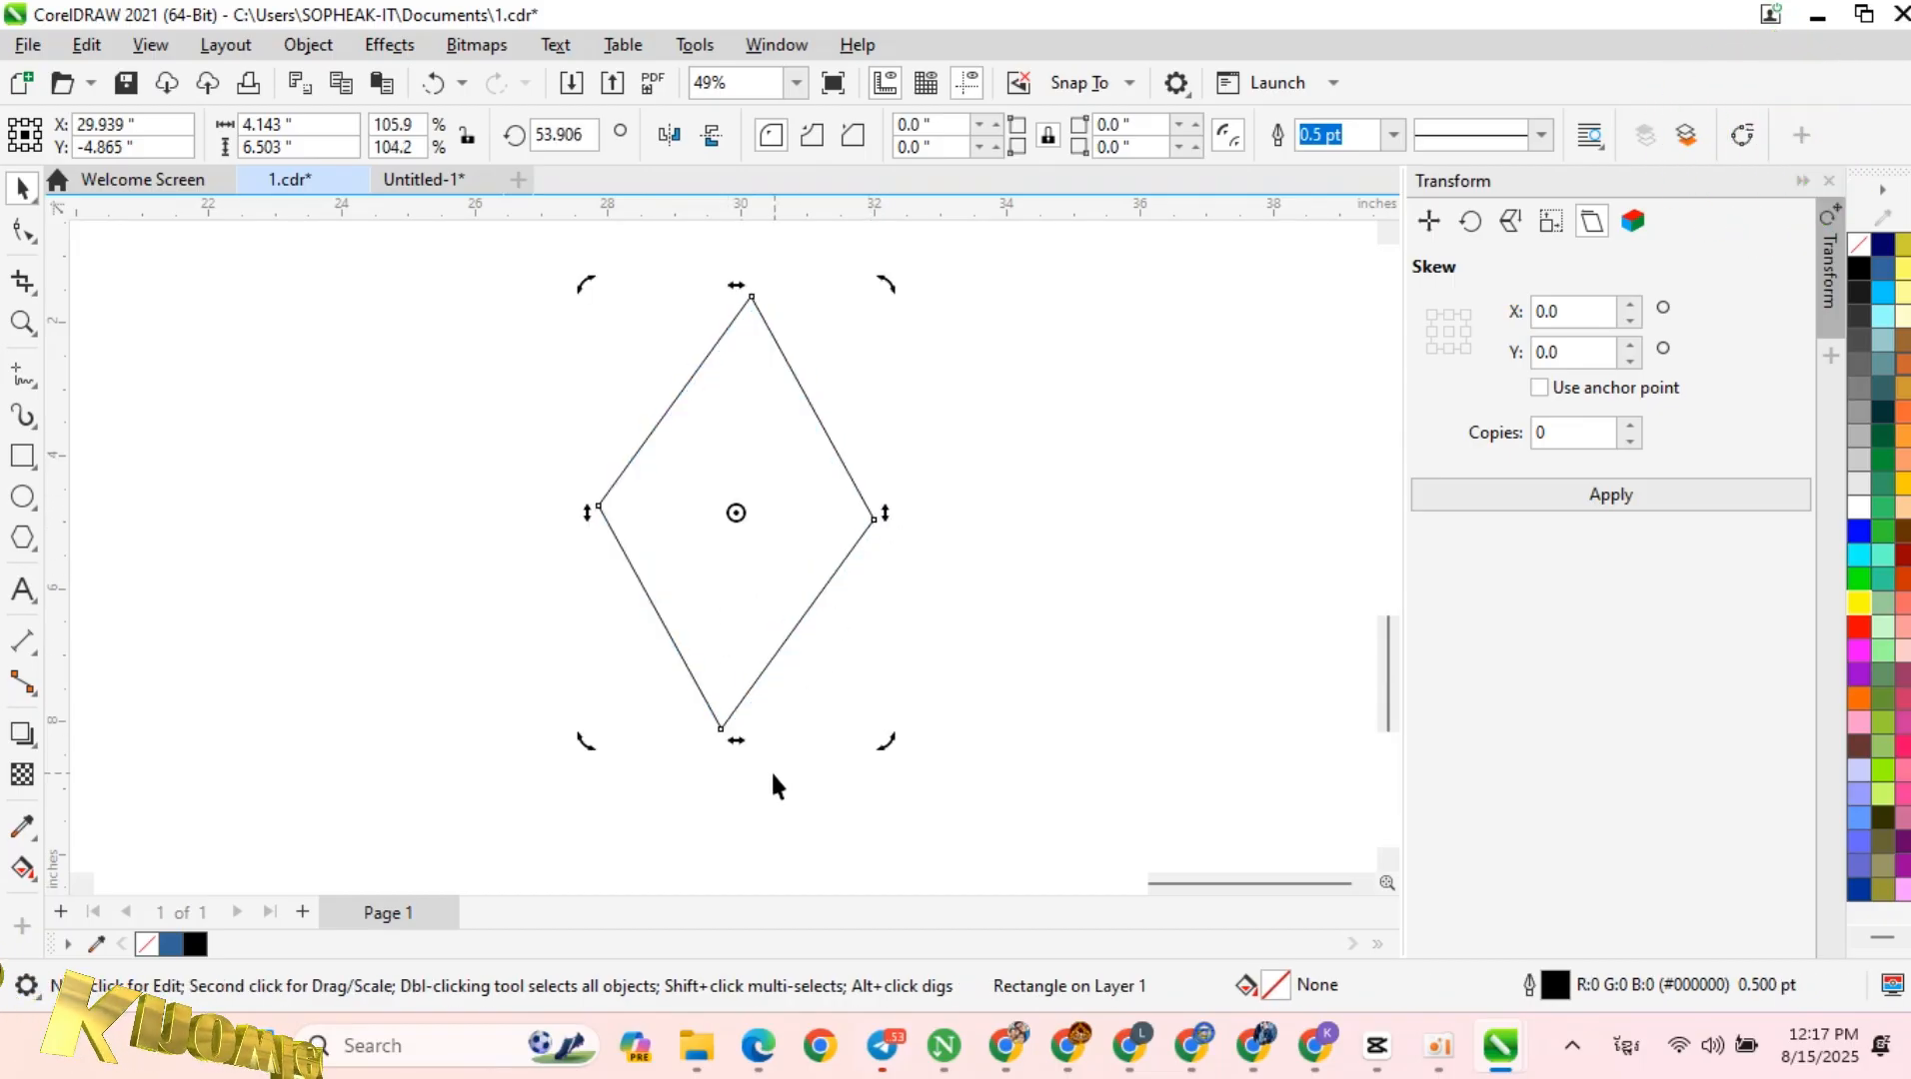
drag(891, 748, 898, 725)
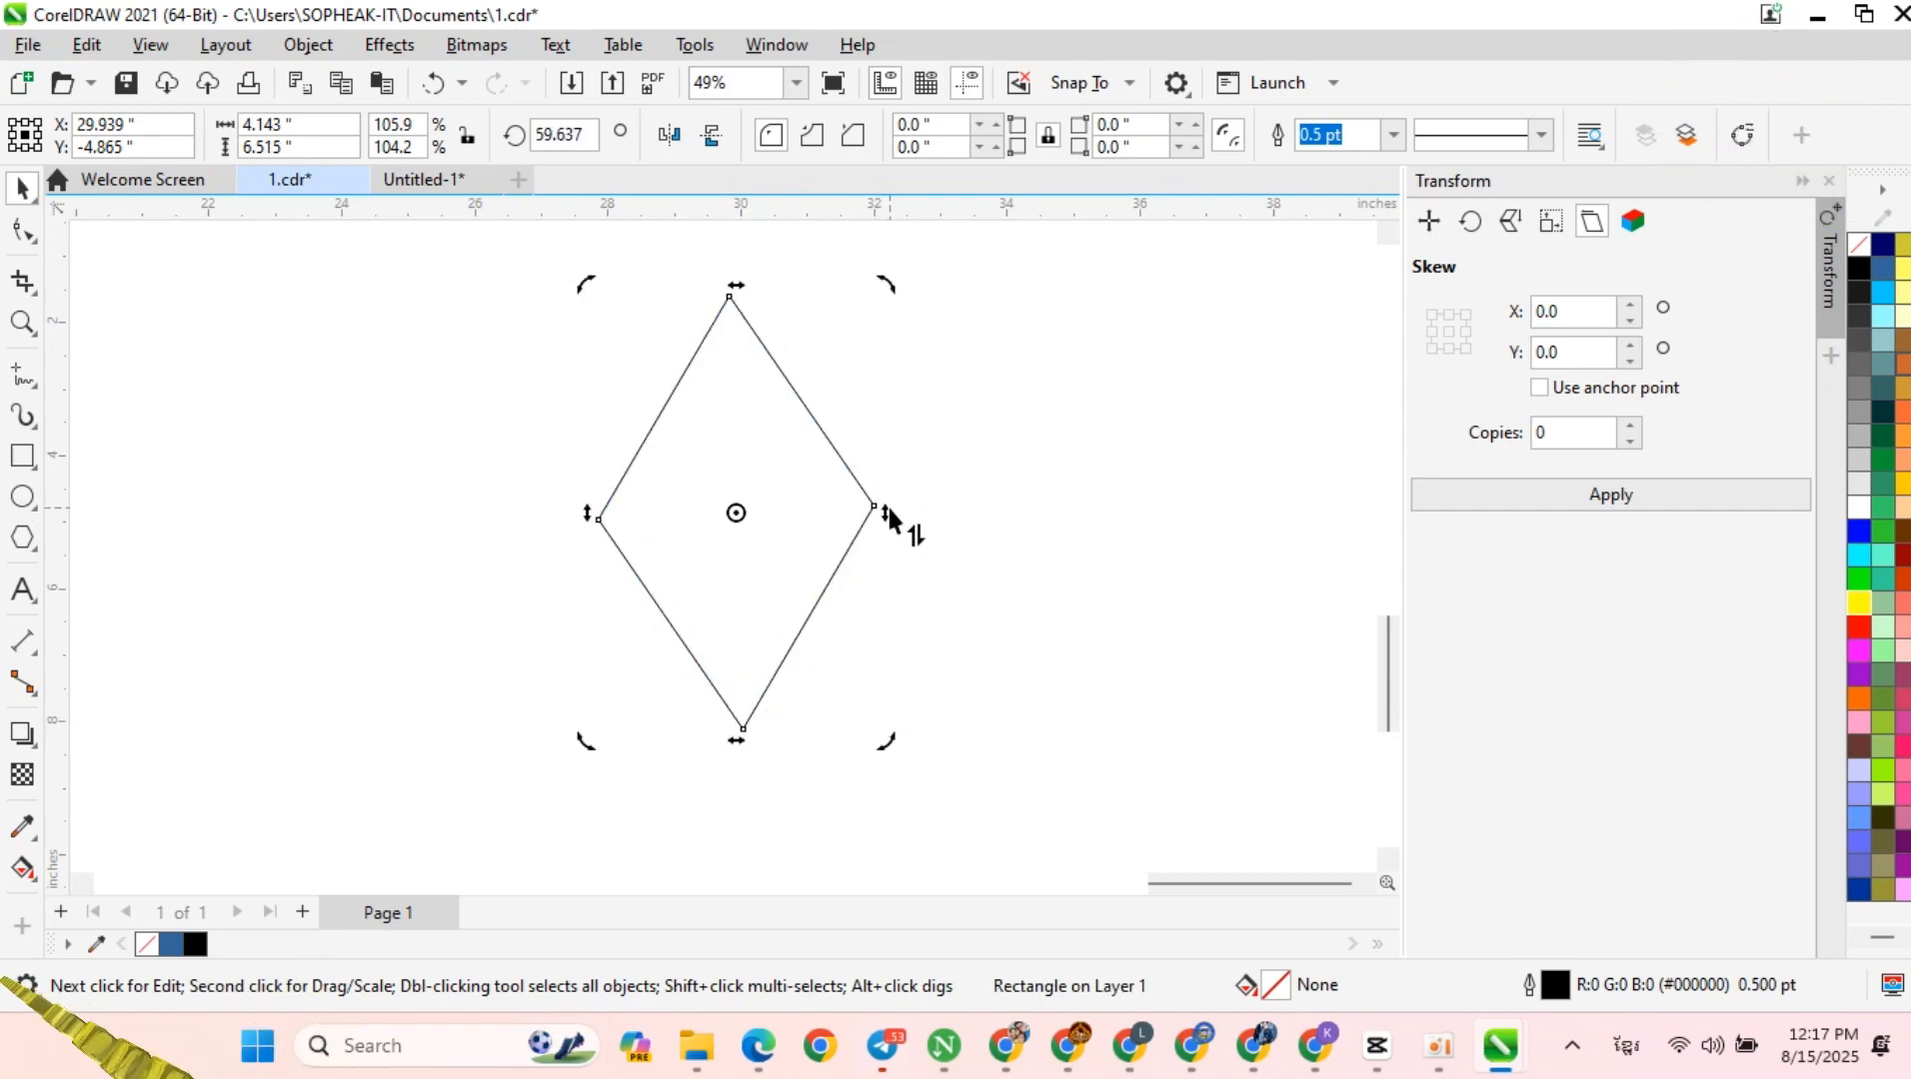
drag(887, 516, 881, 526)
key(Escape)
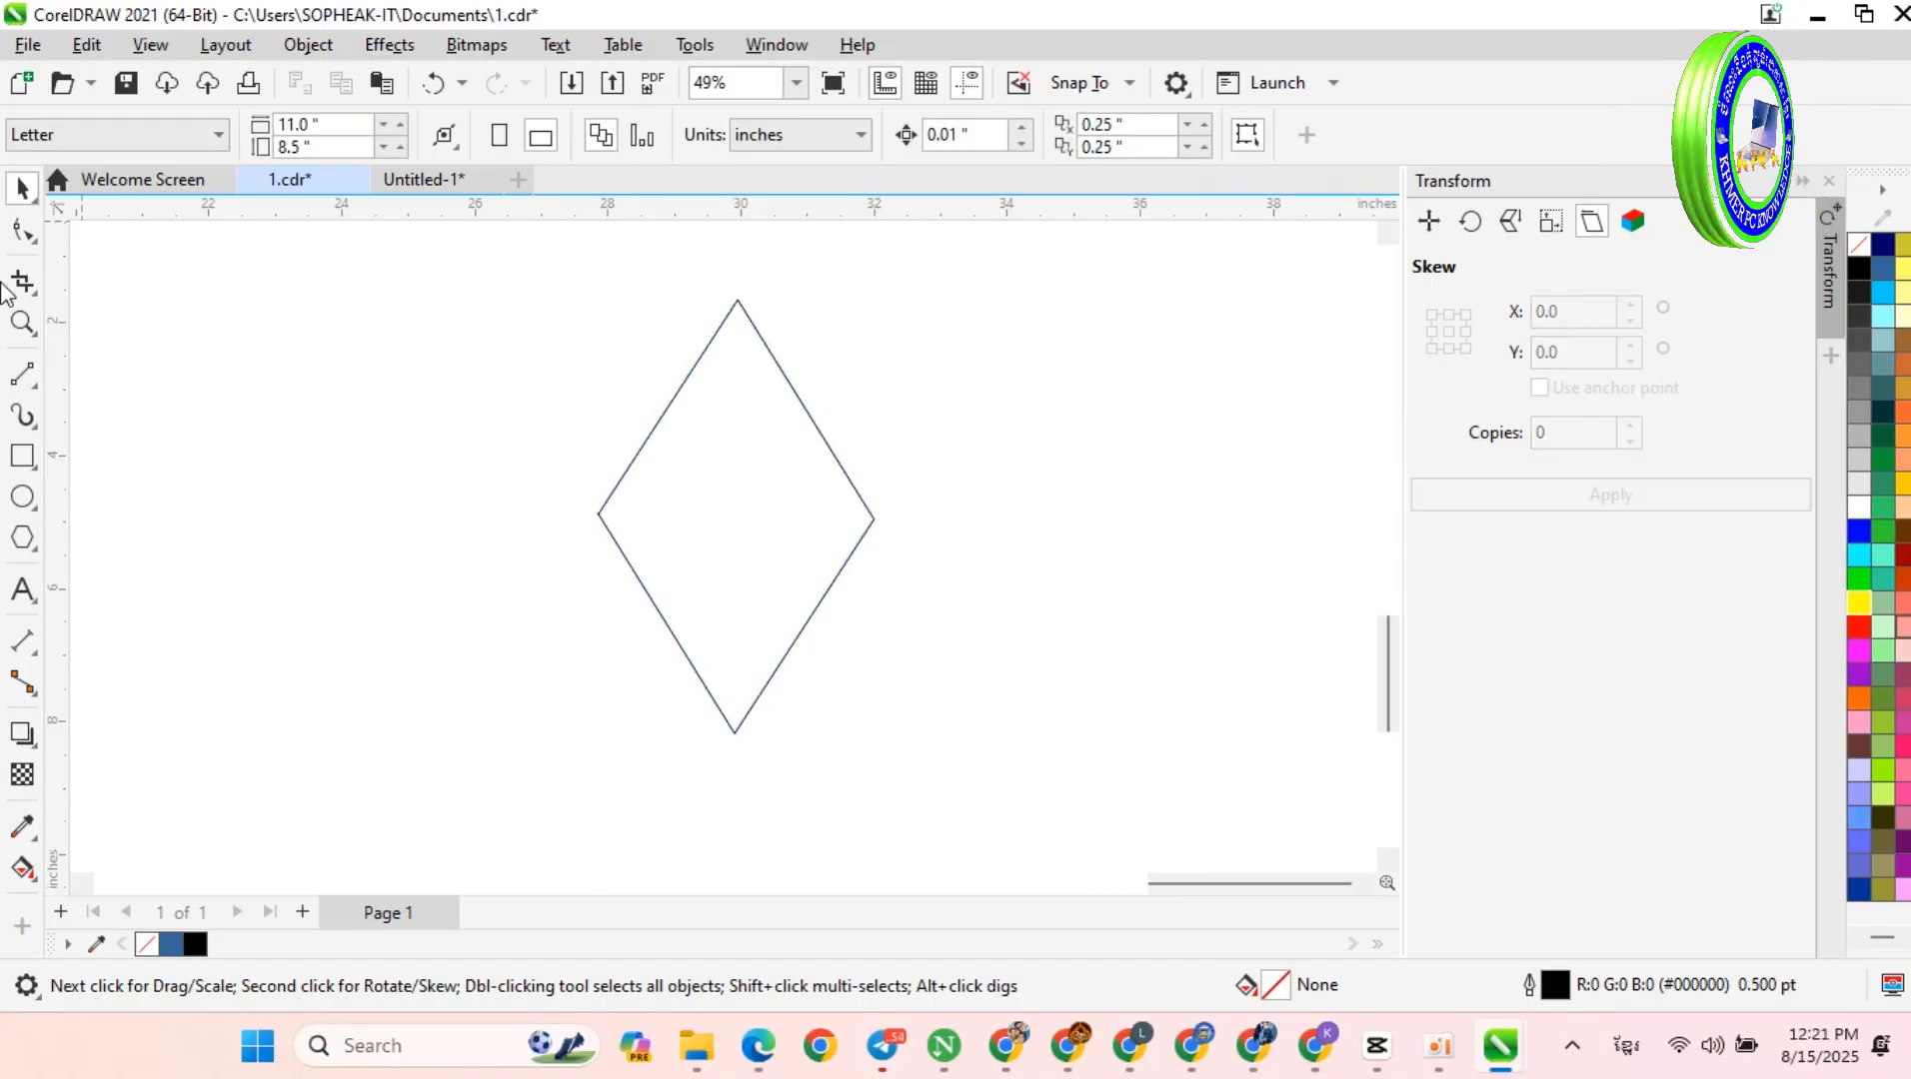
Step: Draw a 2-Point Line between the diamond's top and bottom tips and a second from that line's lower part to the right corner
click(21, 383)
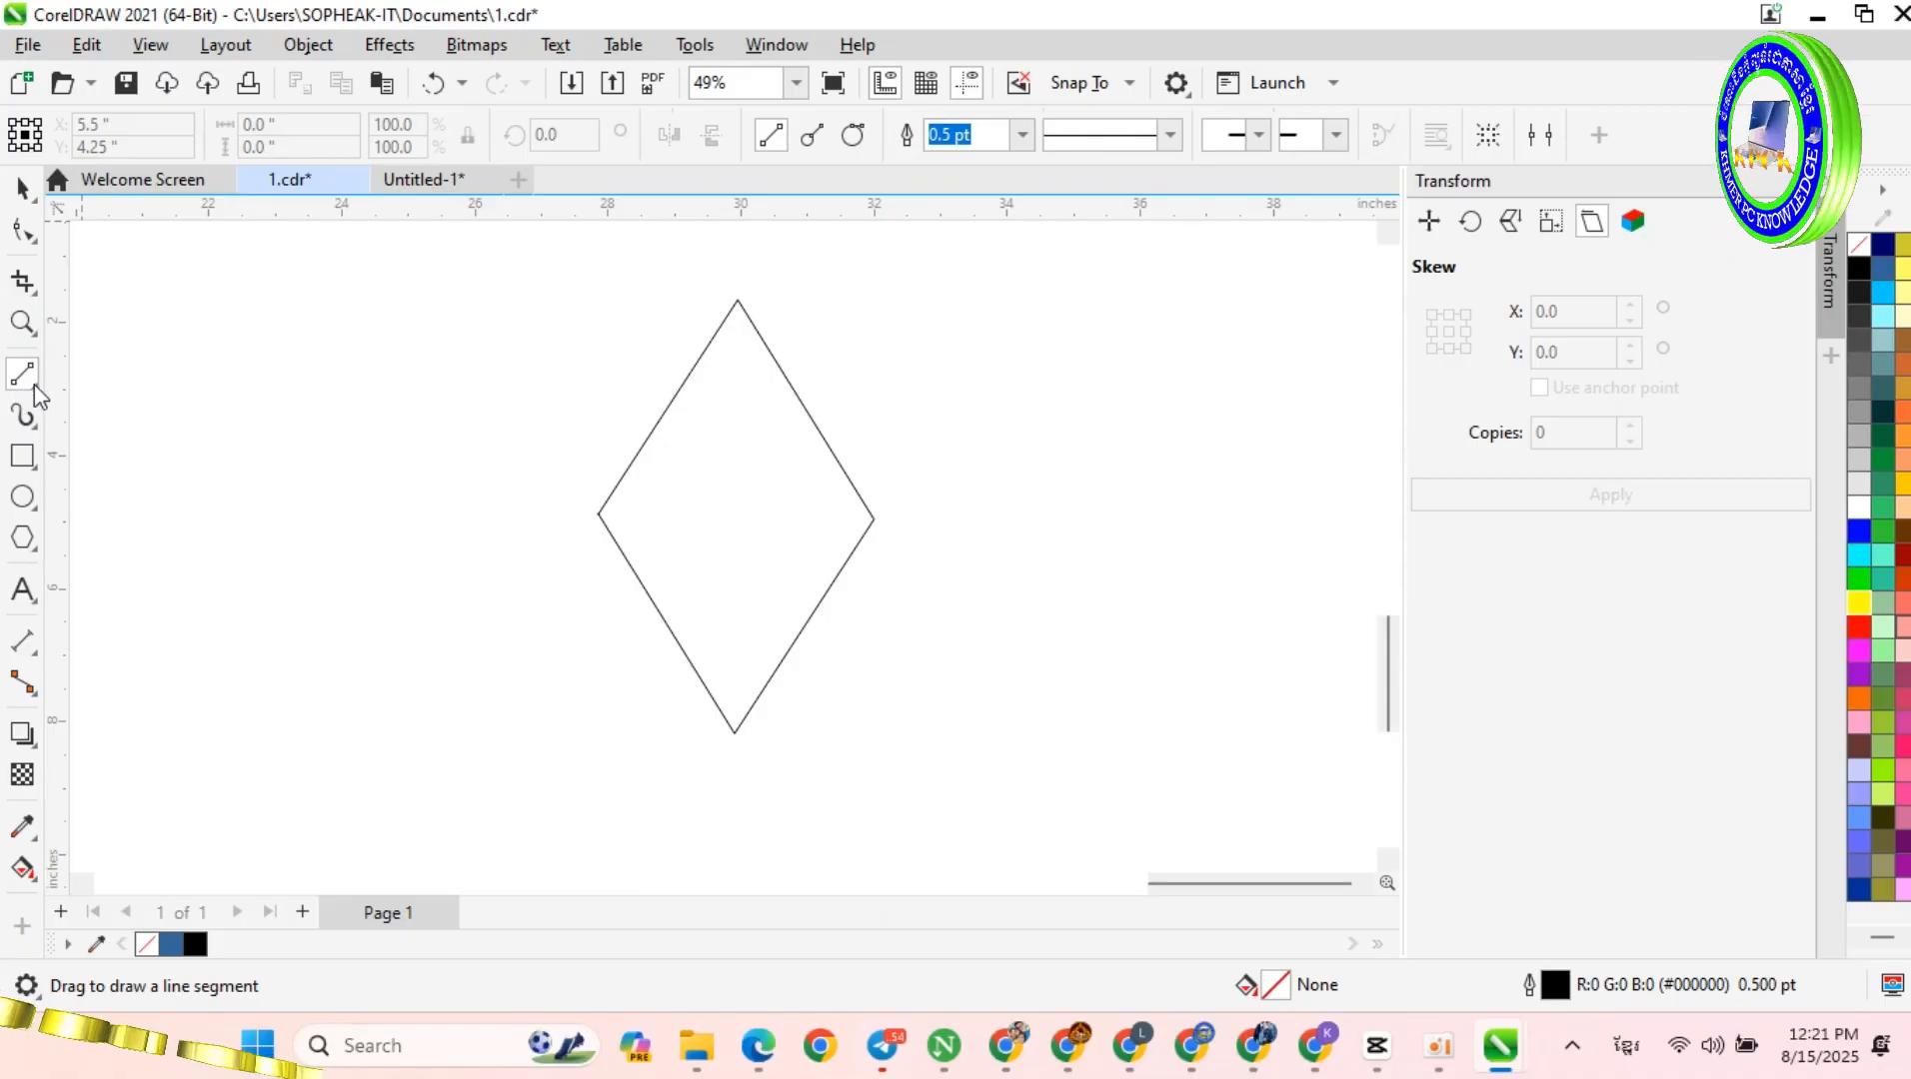
click(22, 385)
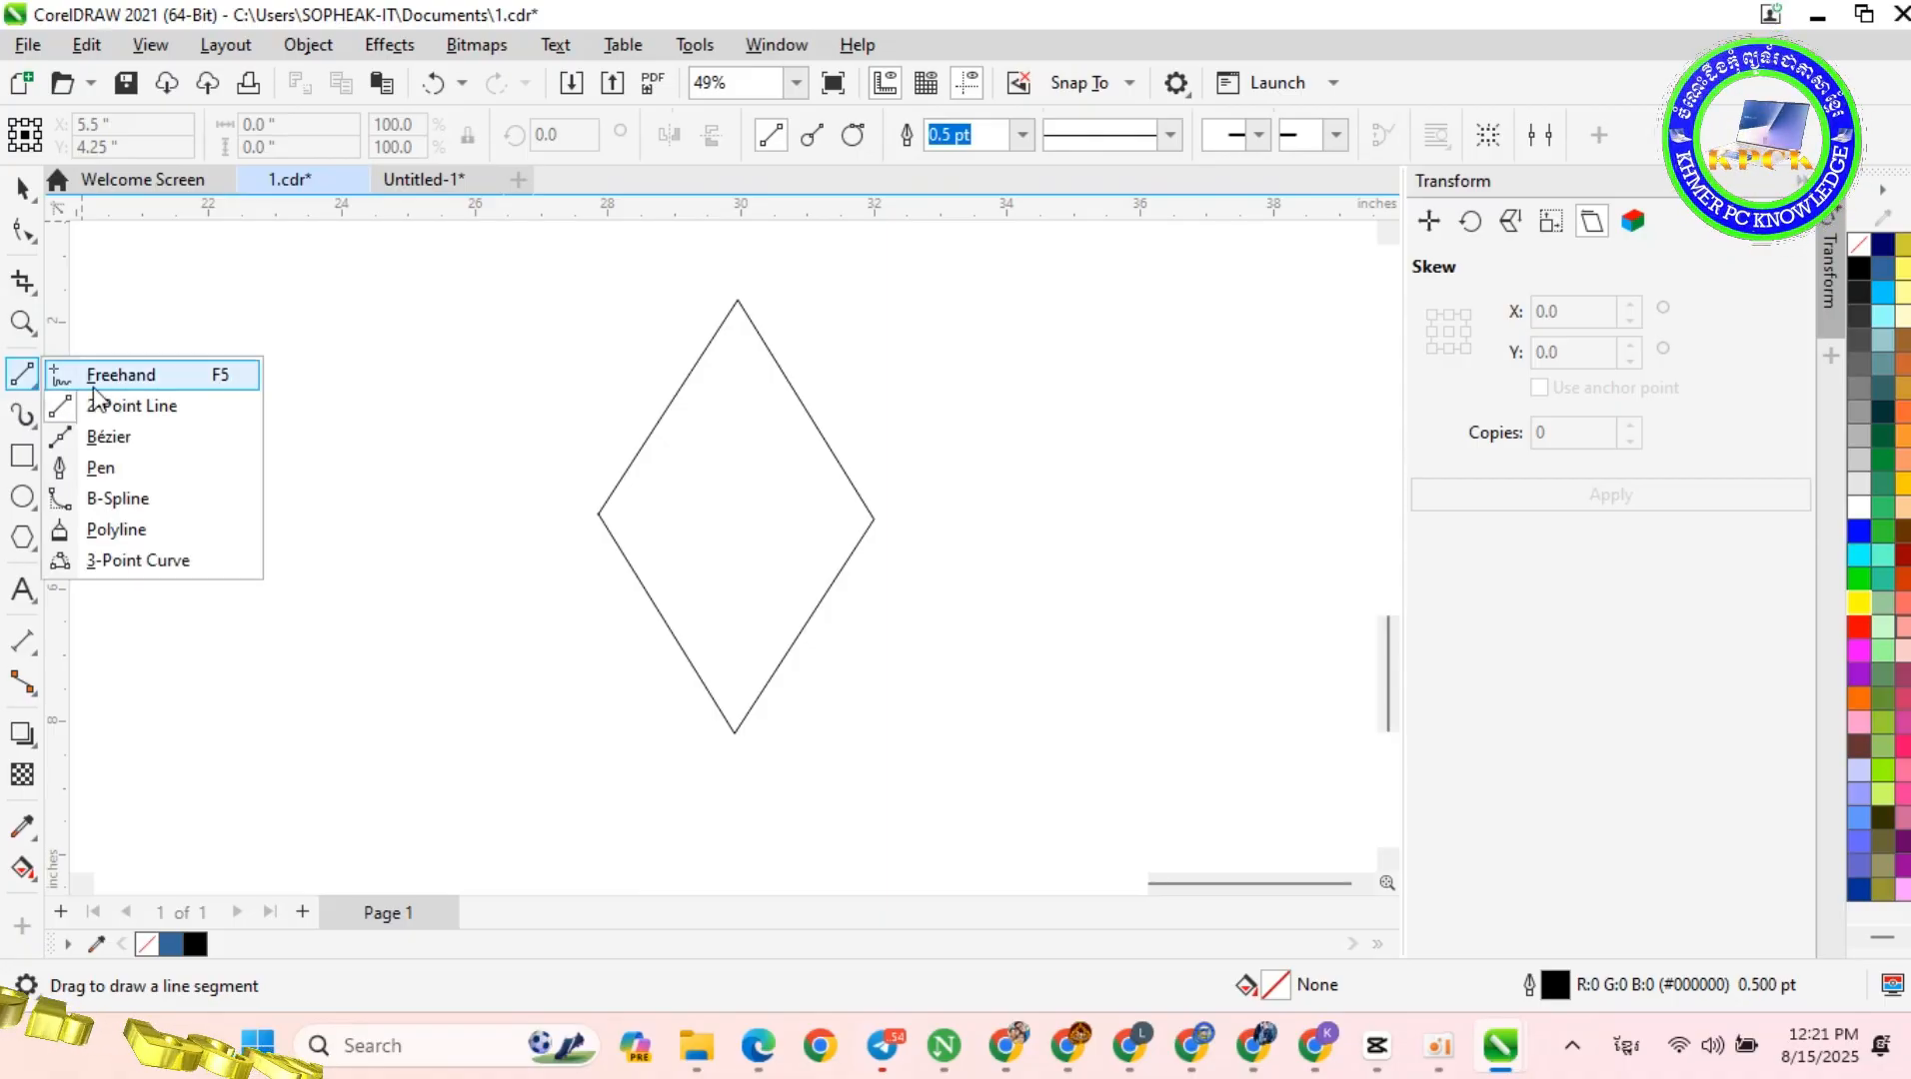
click(197, 423)
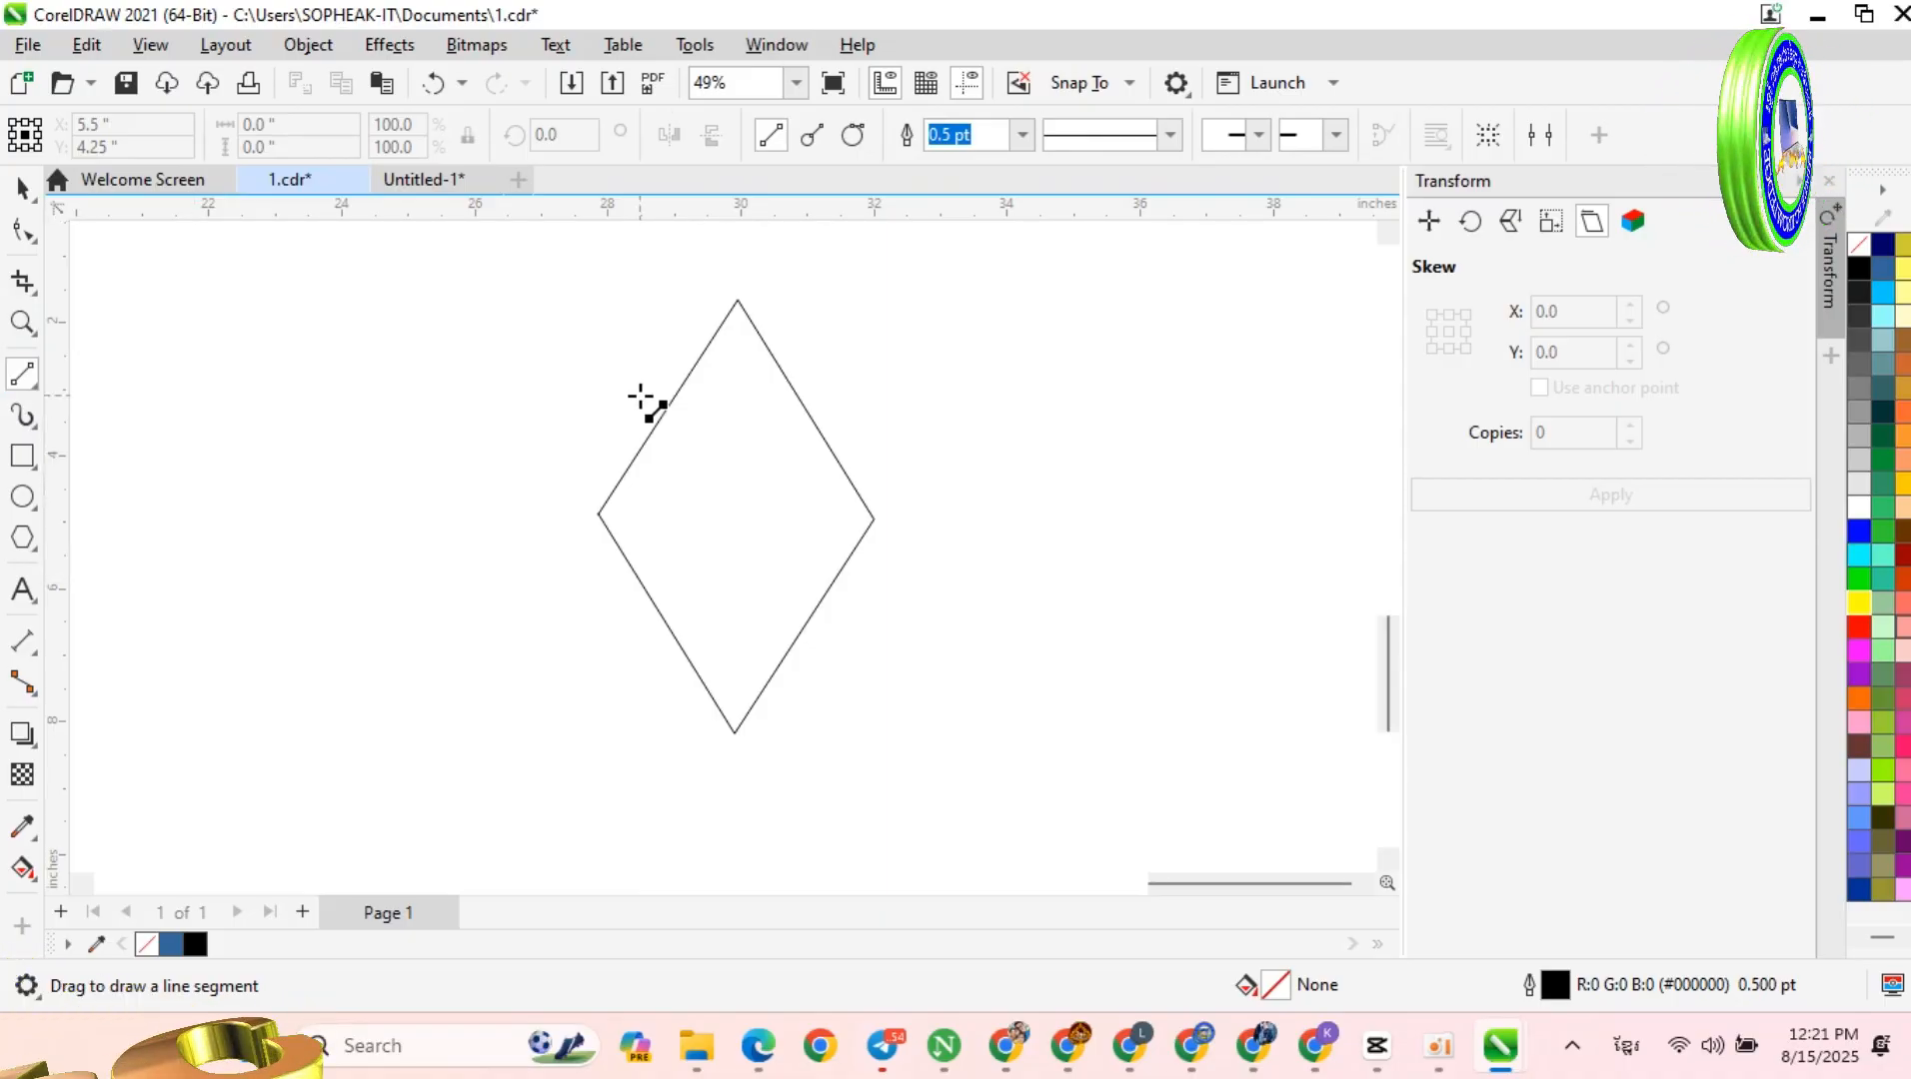
drag(738, 300, 735, 732)
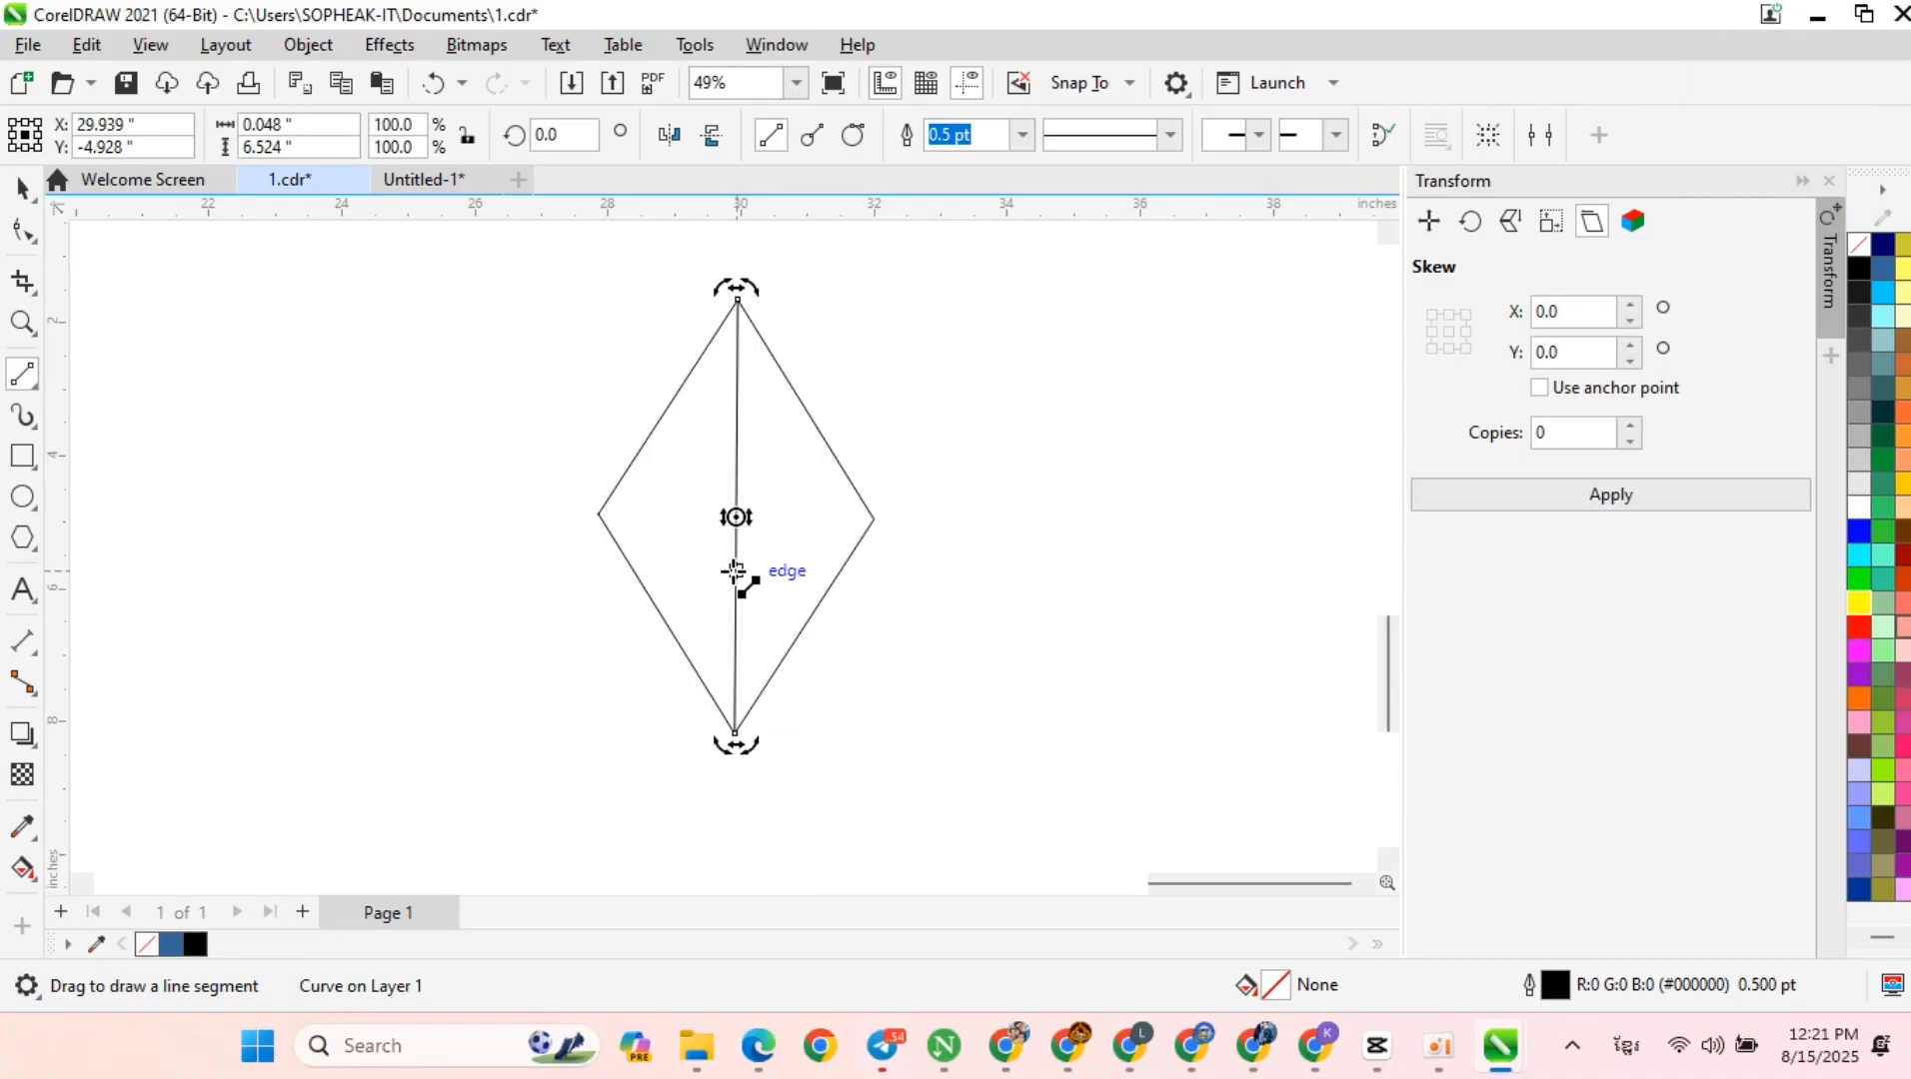
drag(736, 597, 874, 519)
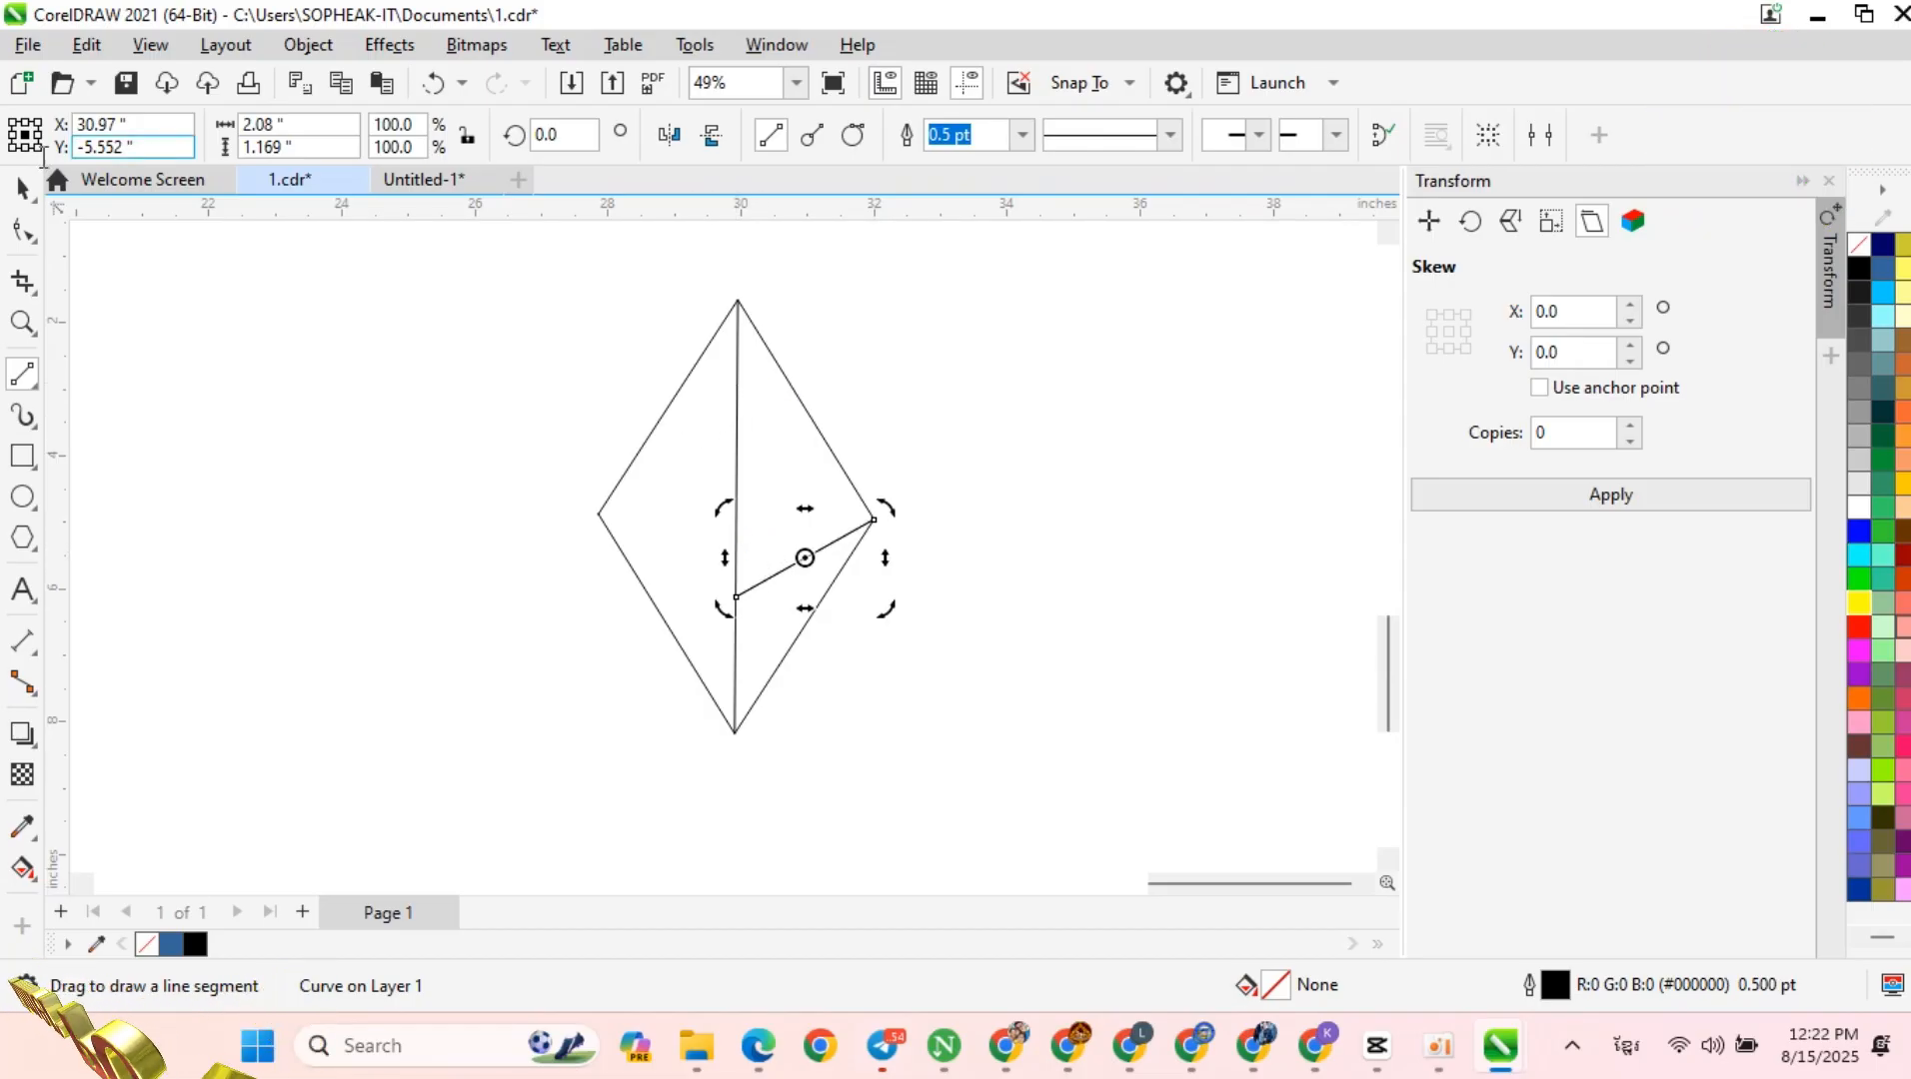
Step: Copy the short slanted line into the diamond's left half and place its outer end on the left corner
click(21, 188)
drag(786, 575, 638, 490)
scroll(629, 535, up, 8)
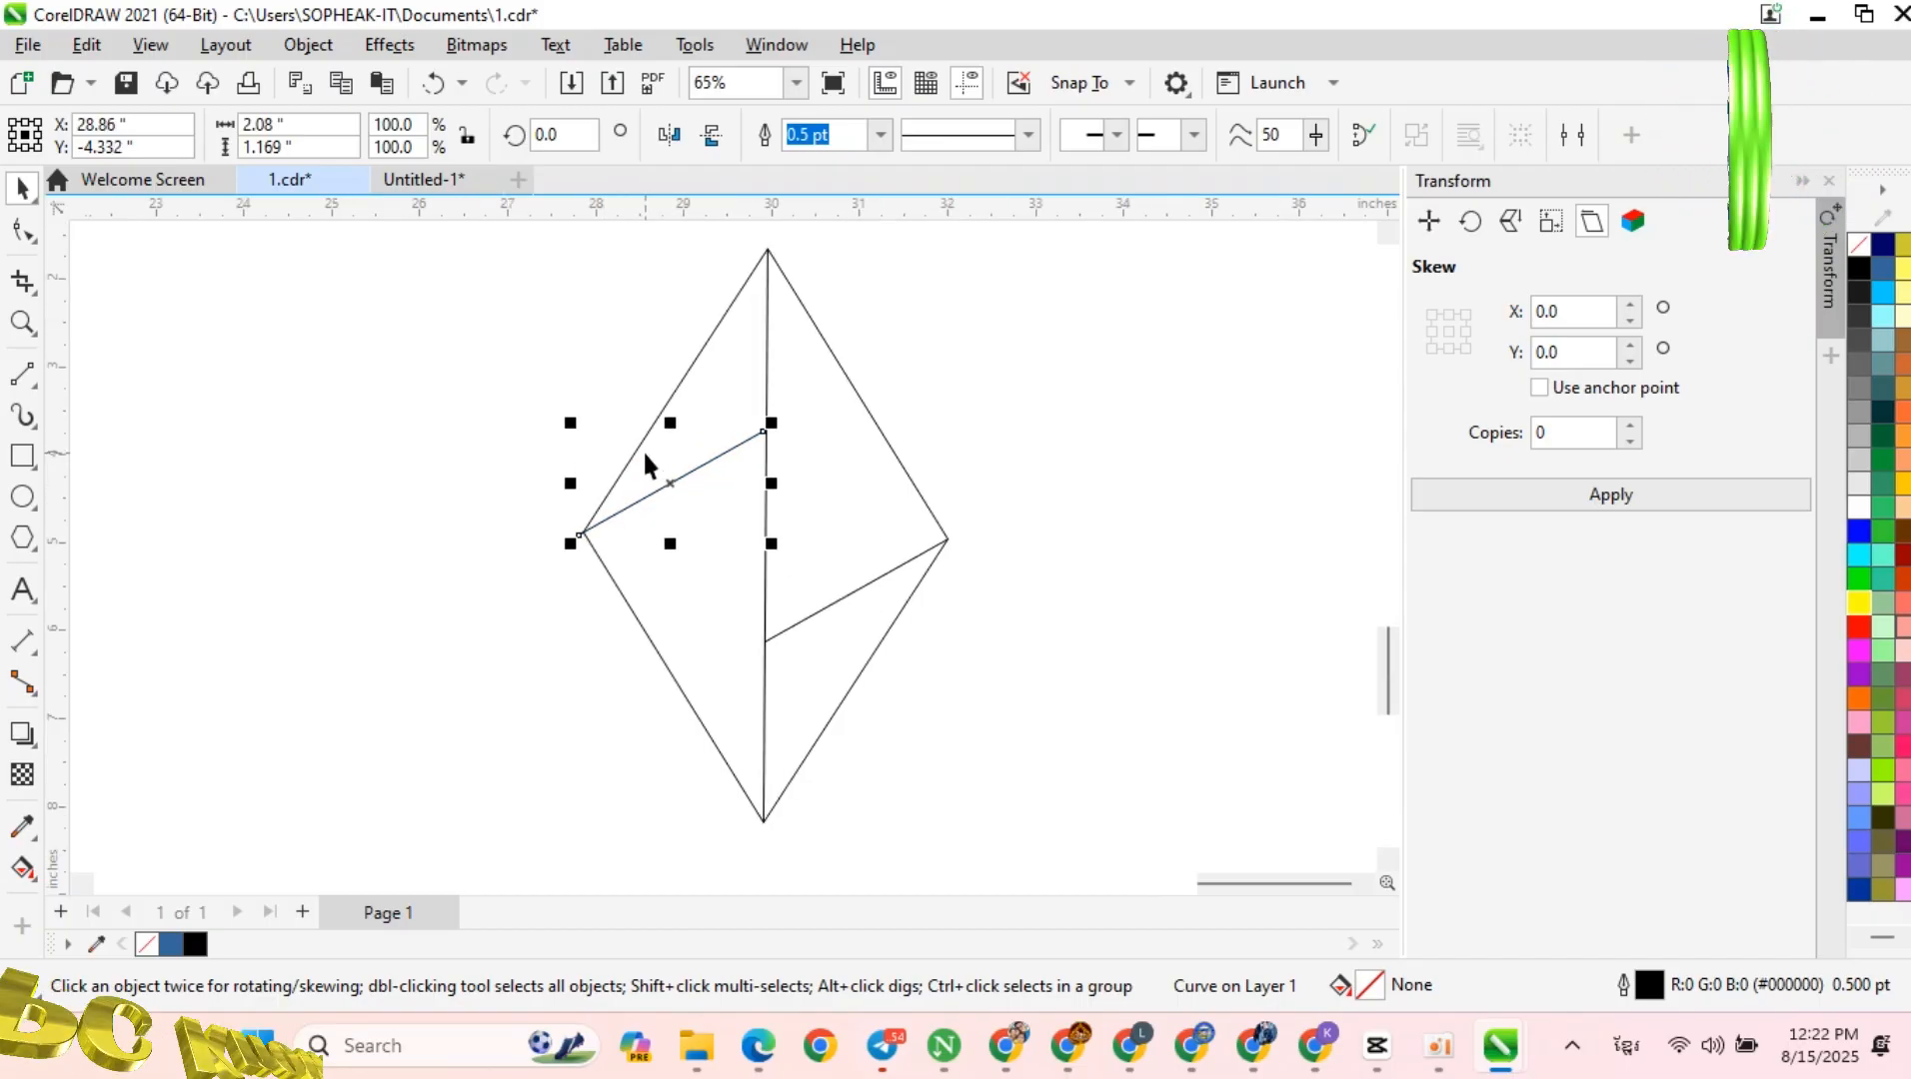
scroll(473, 536, up, 1)
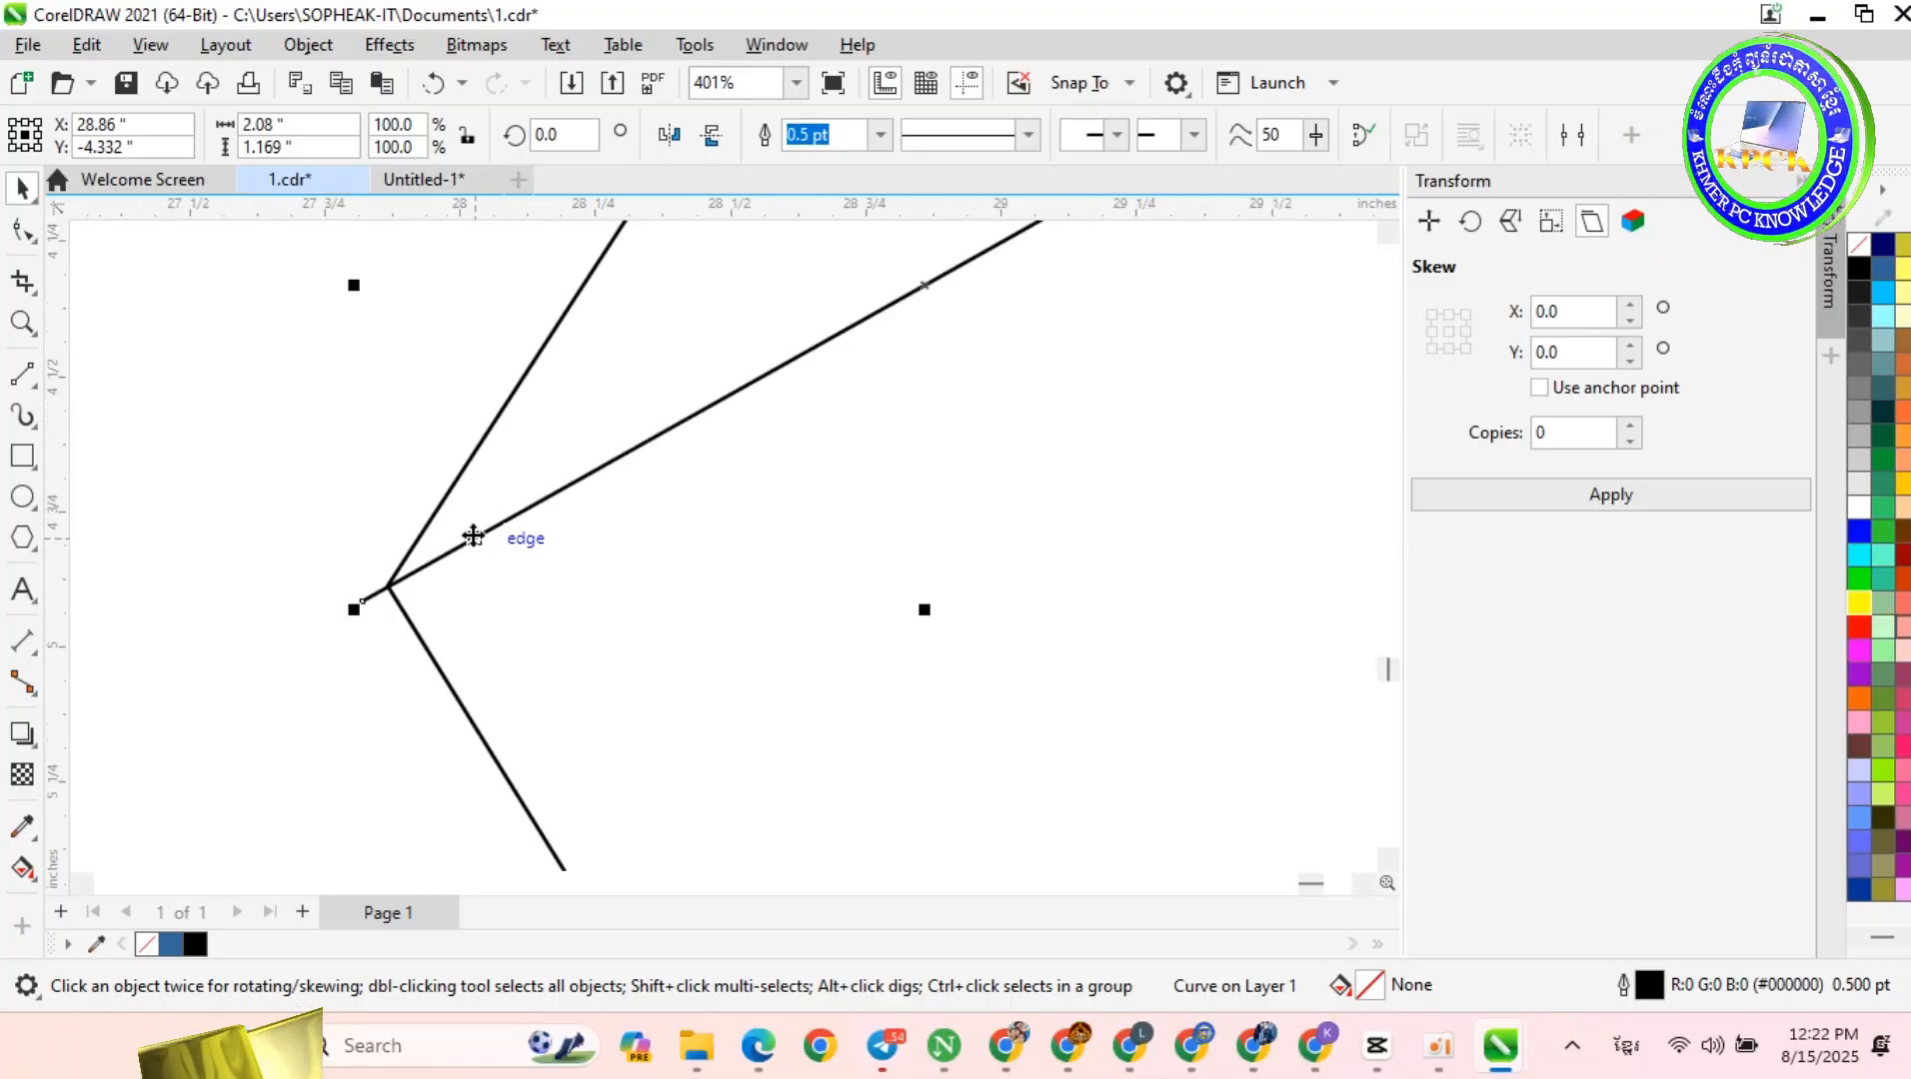
mouse_move(473, 540)
mouse_down()
mouse_move(508, 528)
mouse_move(490, 527)
mouse_up()
scroll(756, 594, down, 4)
scroll(956, 410, up, 5)
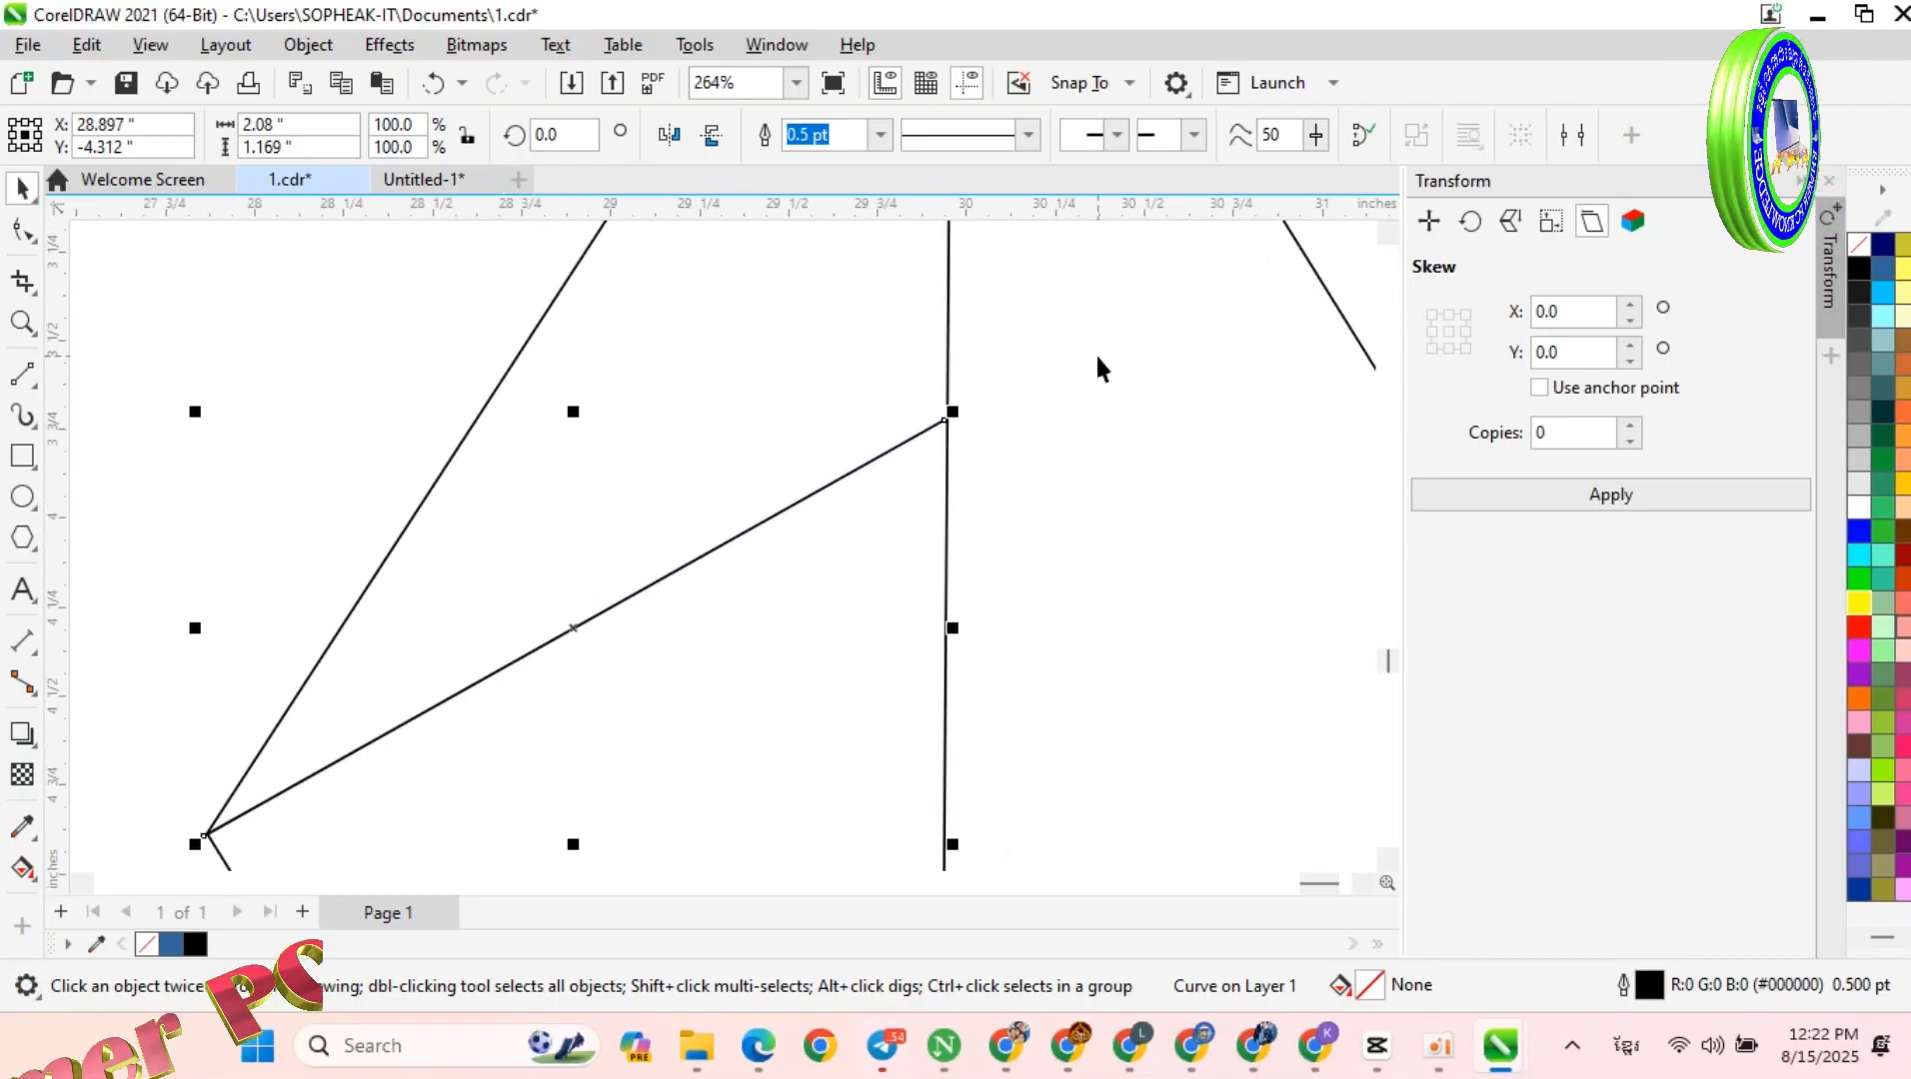
Step: Scale the copied slanted line to about 100.5% so its inner end meets the vertical center line
scroll(880, 442, up, 7)
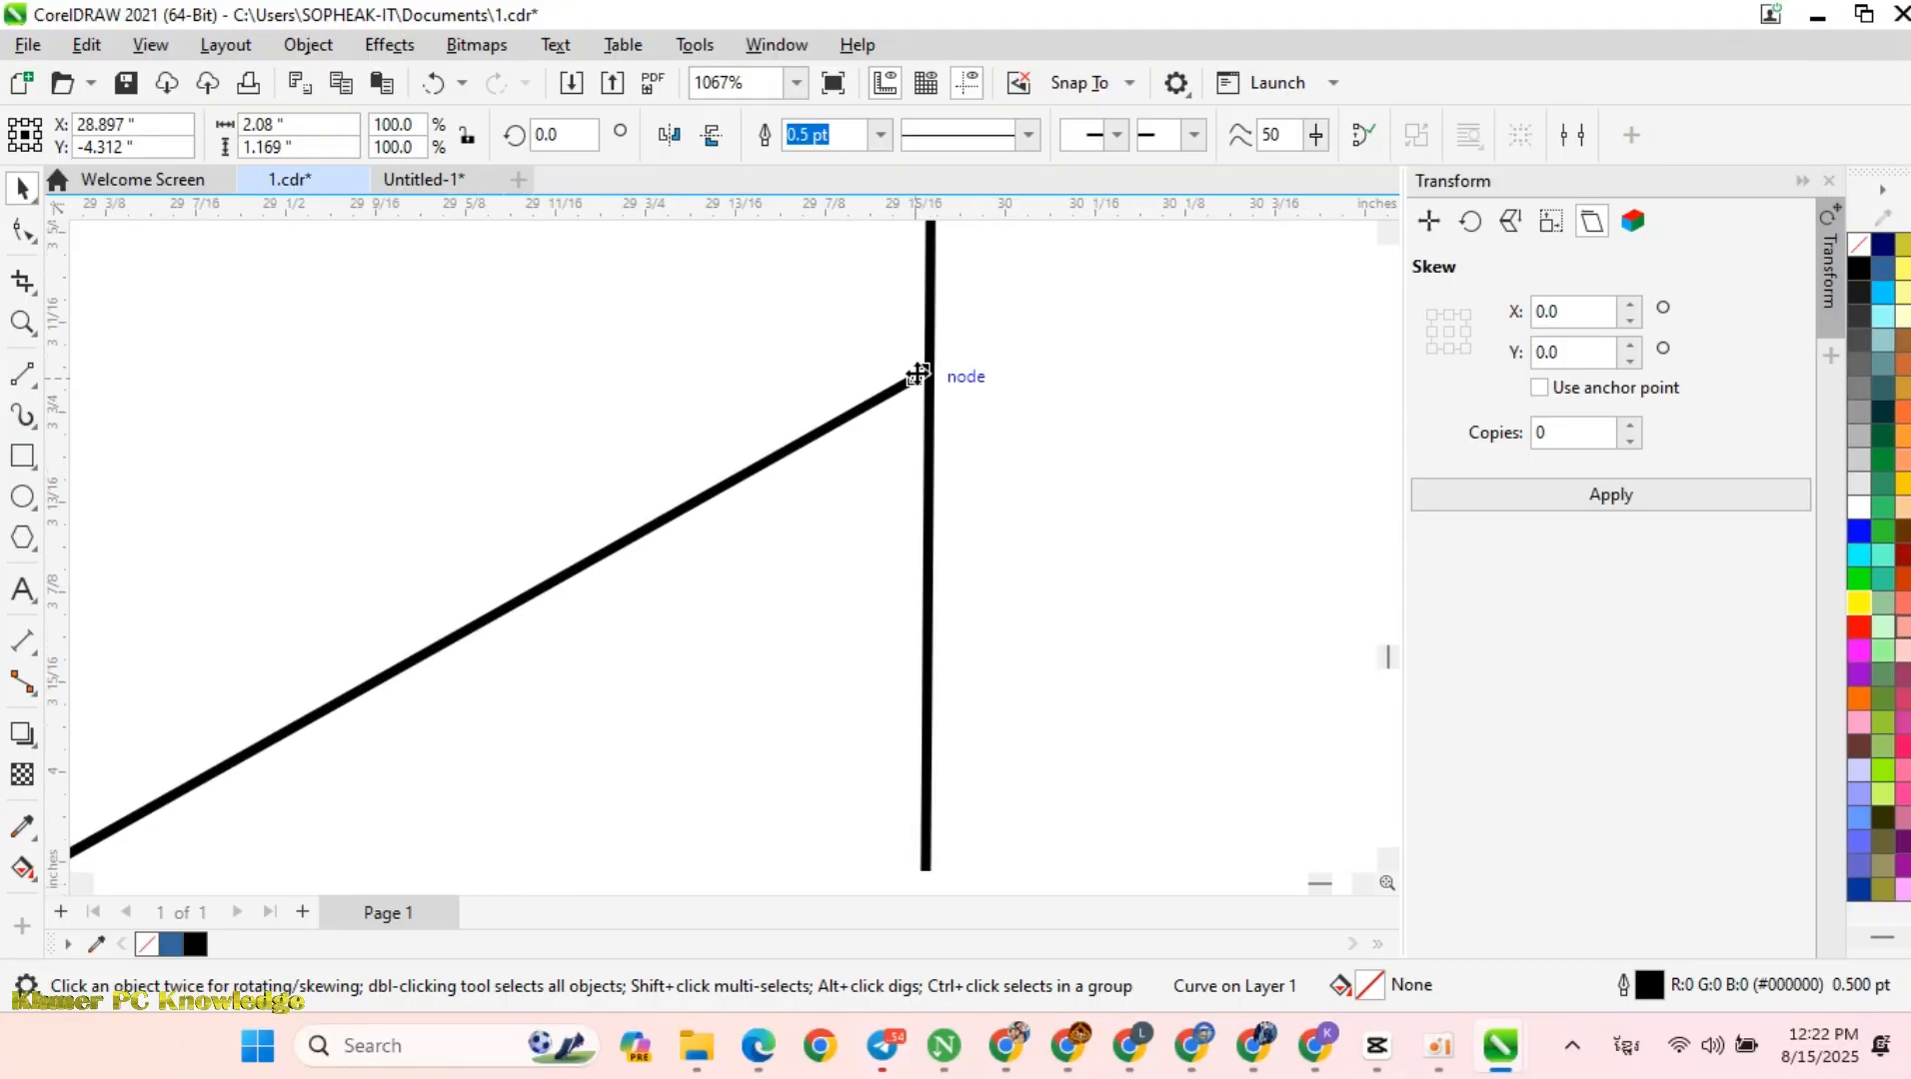
drag(924, 372, 941, 360)
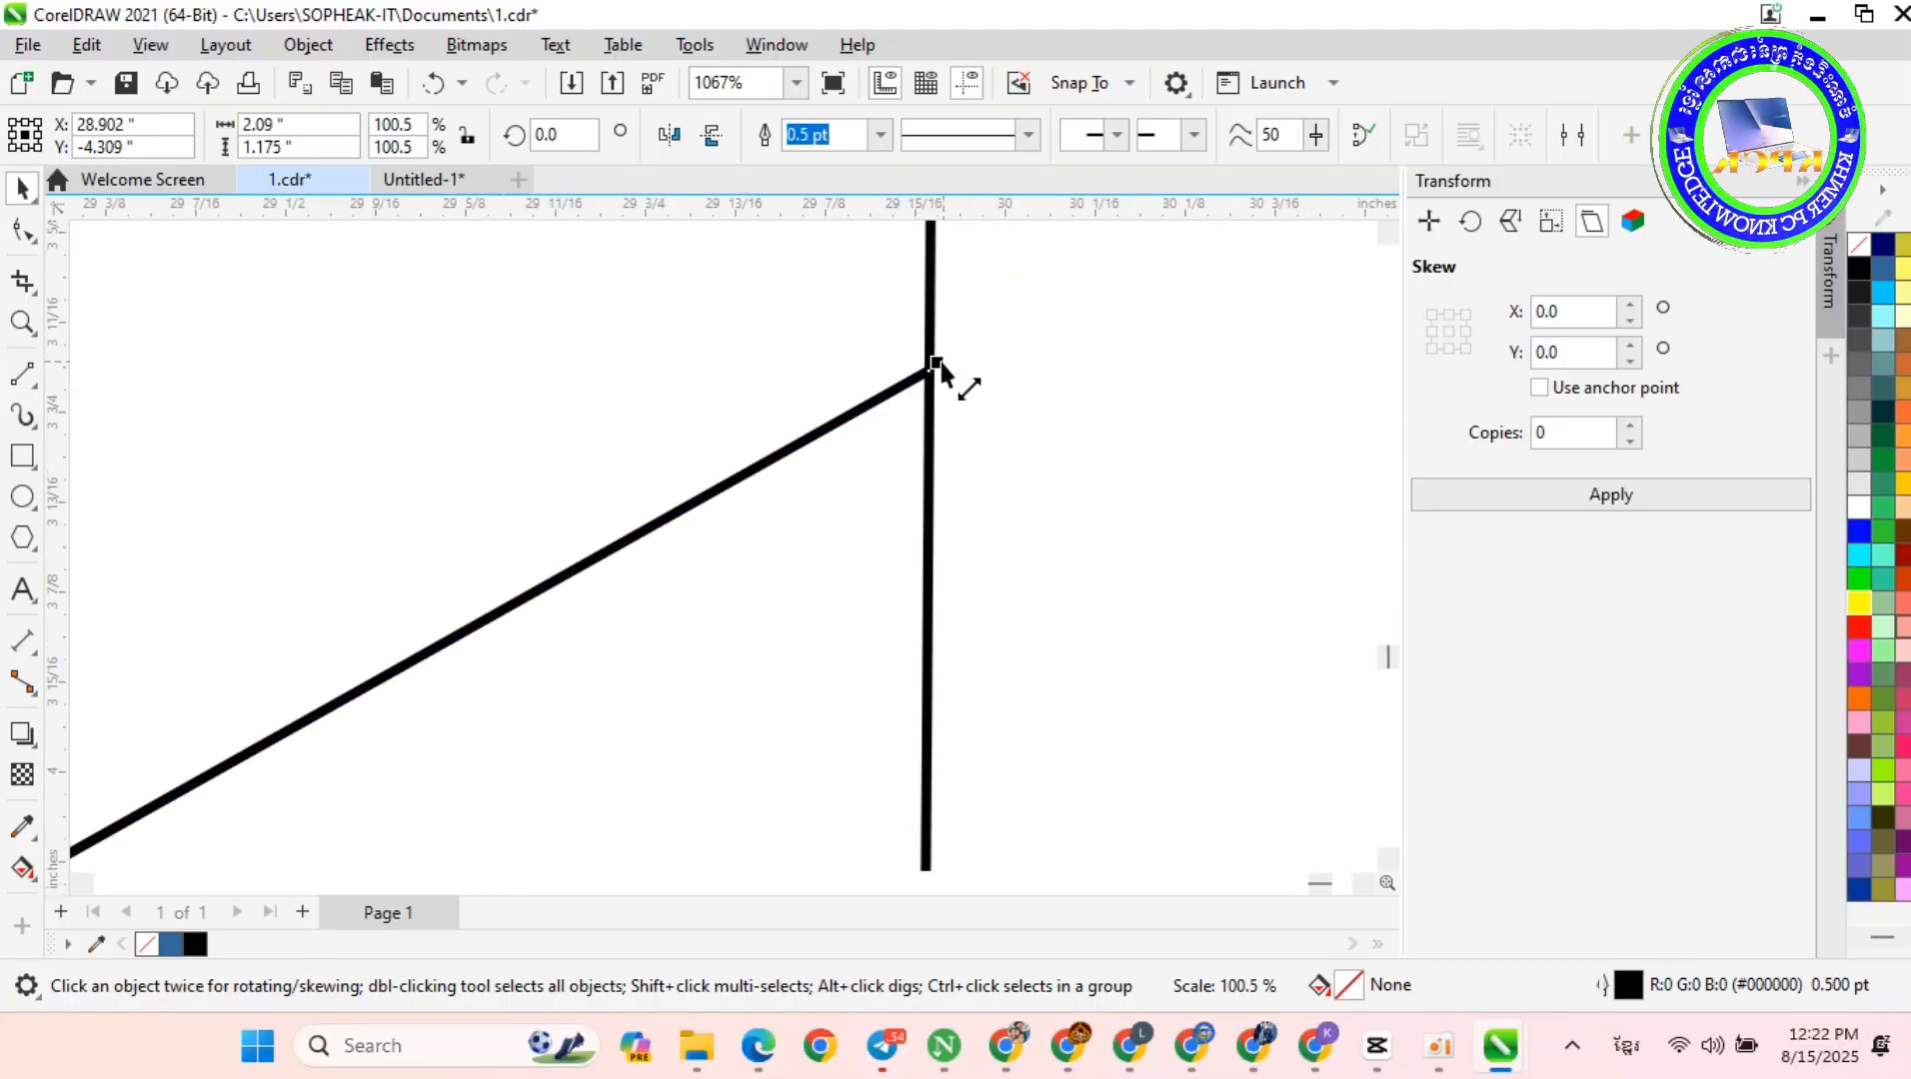
scroll(909, 377, down, 15)
scroll(503, 754, up, 1)
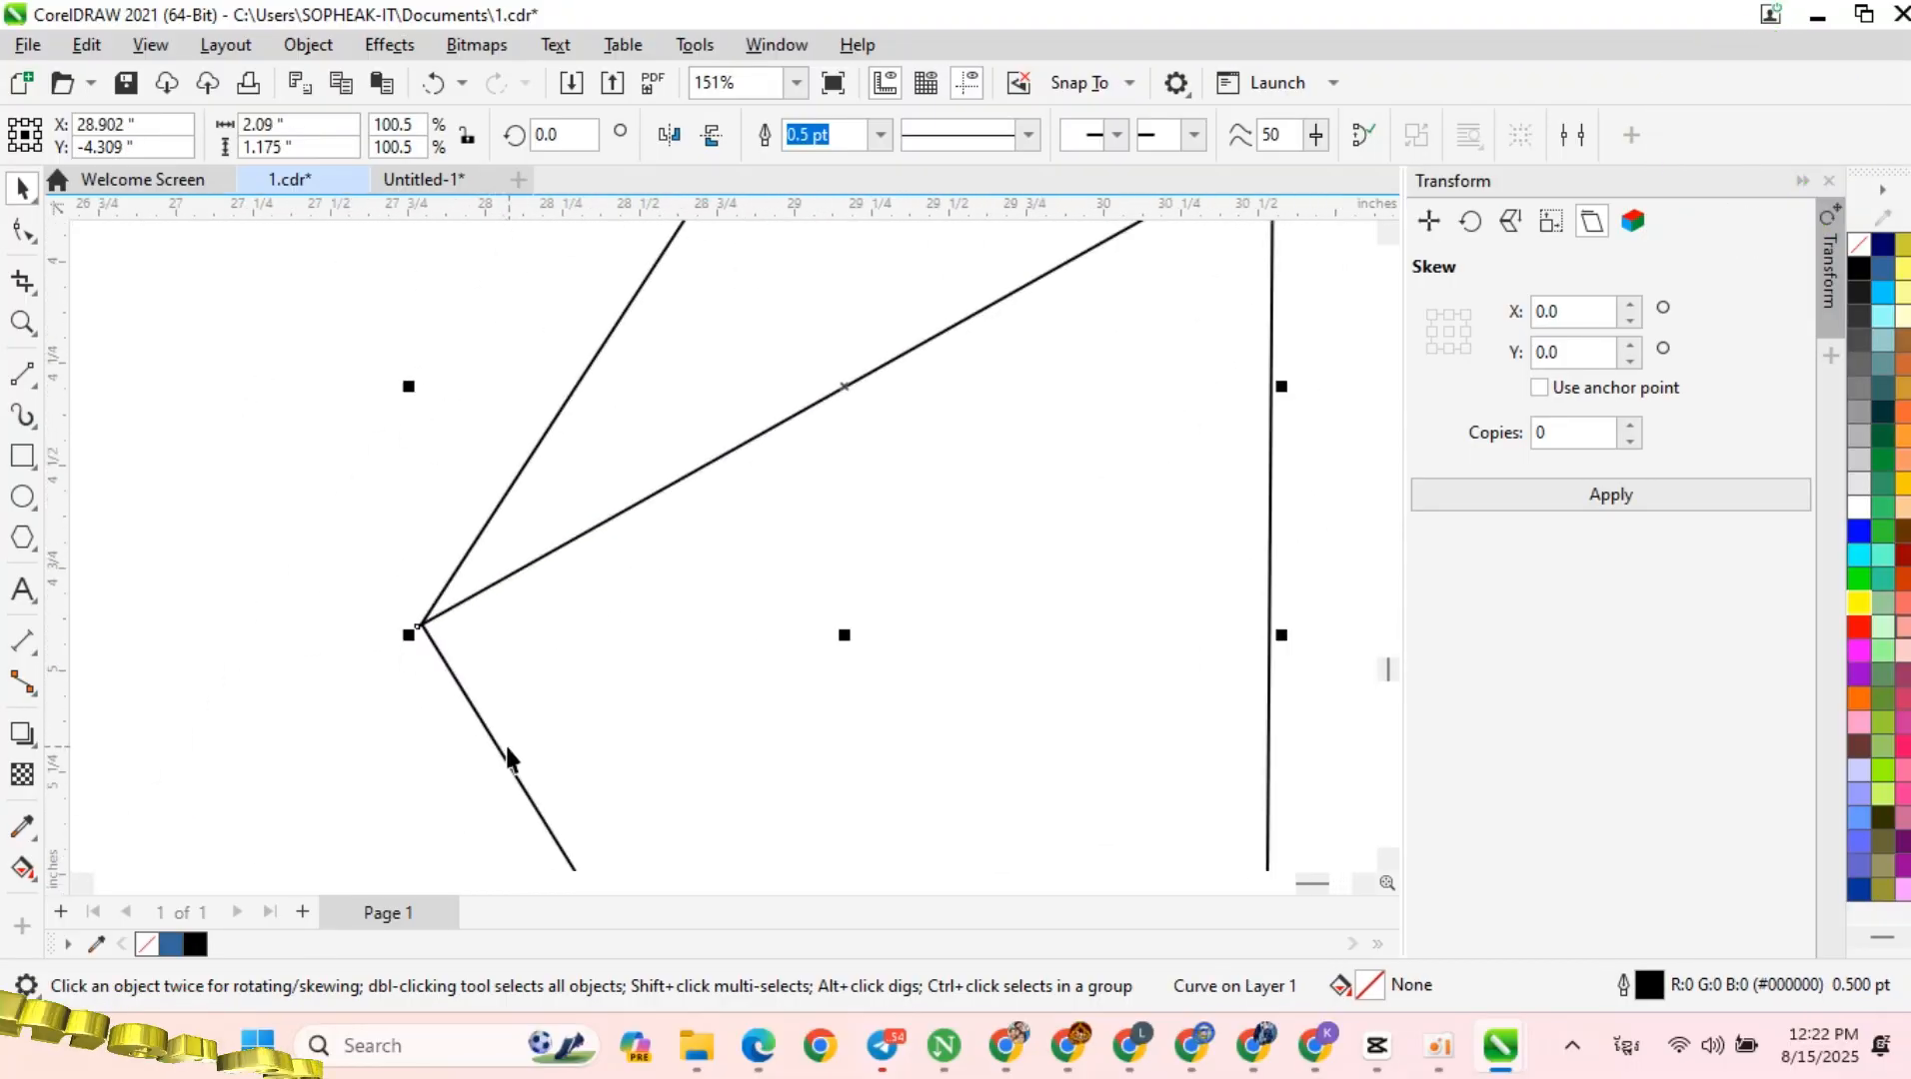
scroll(592, 718, down, 1)
scroll(1098, 639, down, 4)
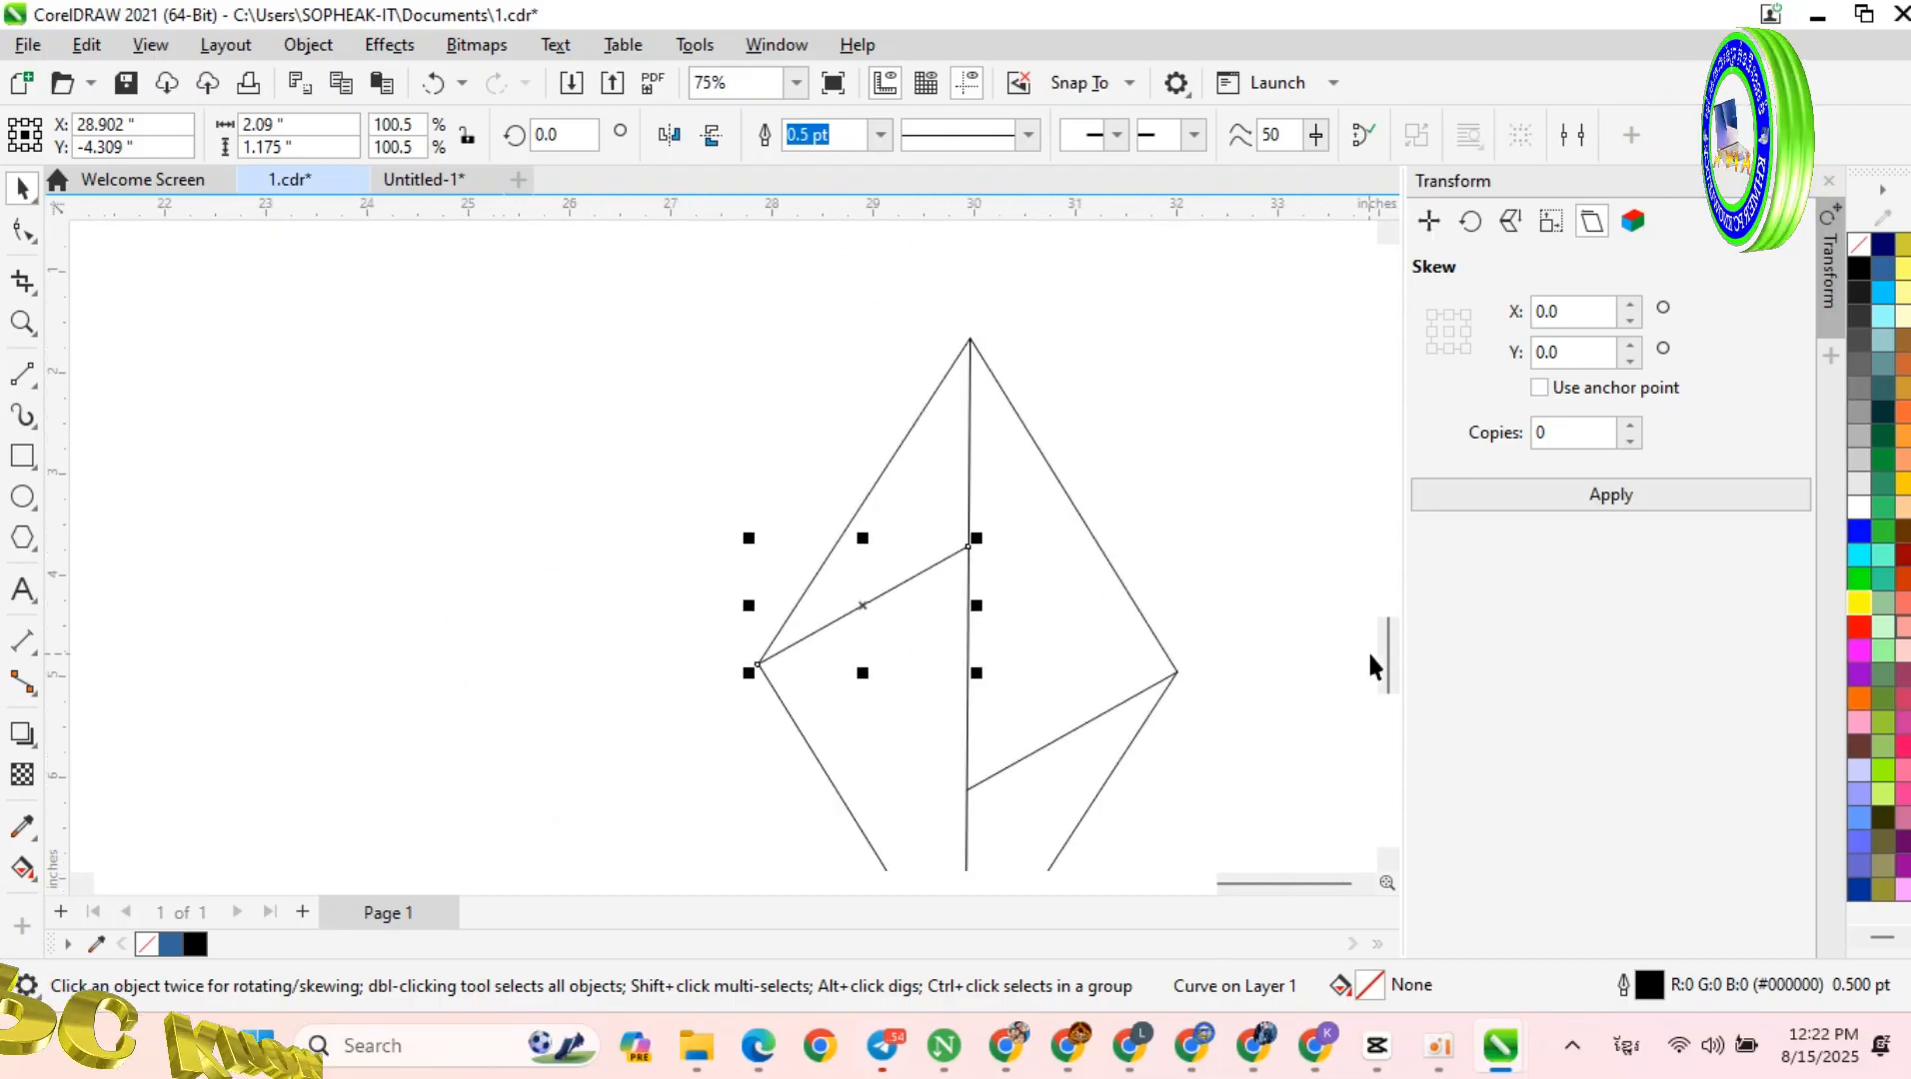
scroll(1373, 662, down, 3)
scroll(1017, 552, down, 4)
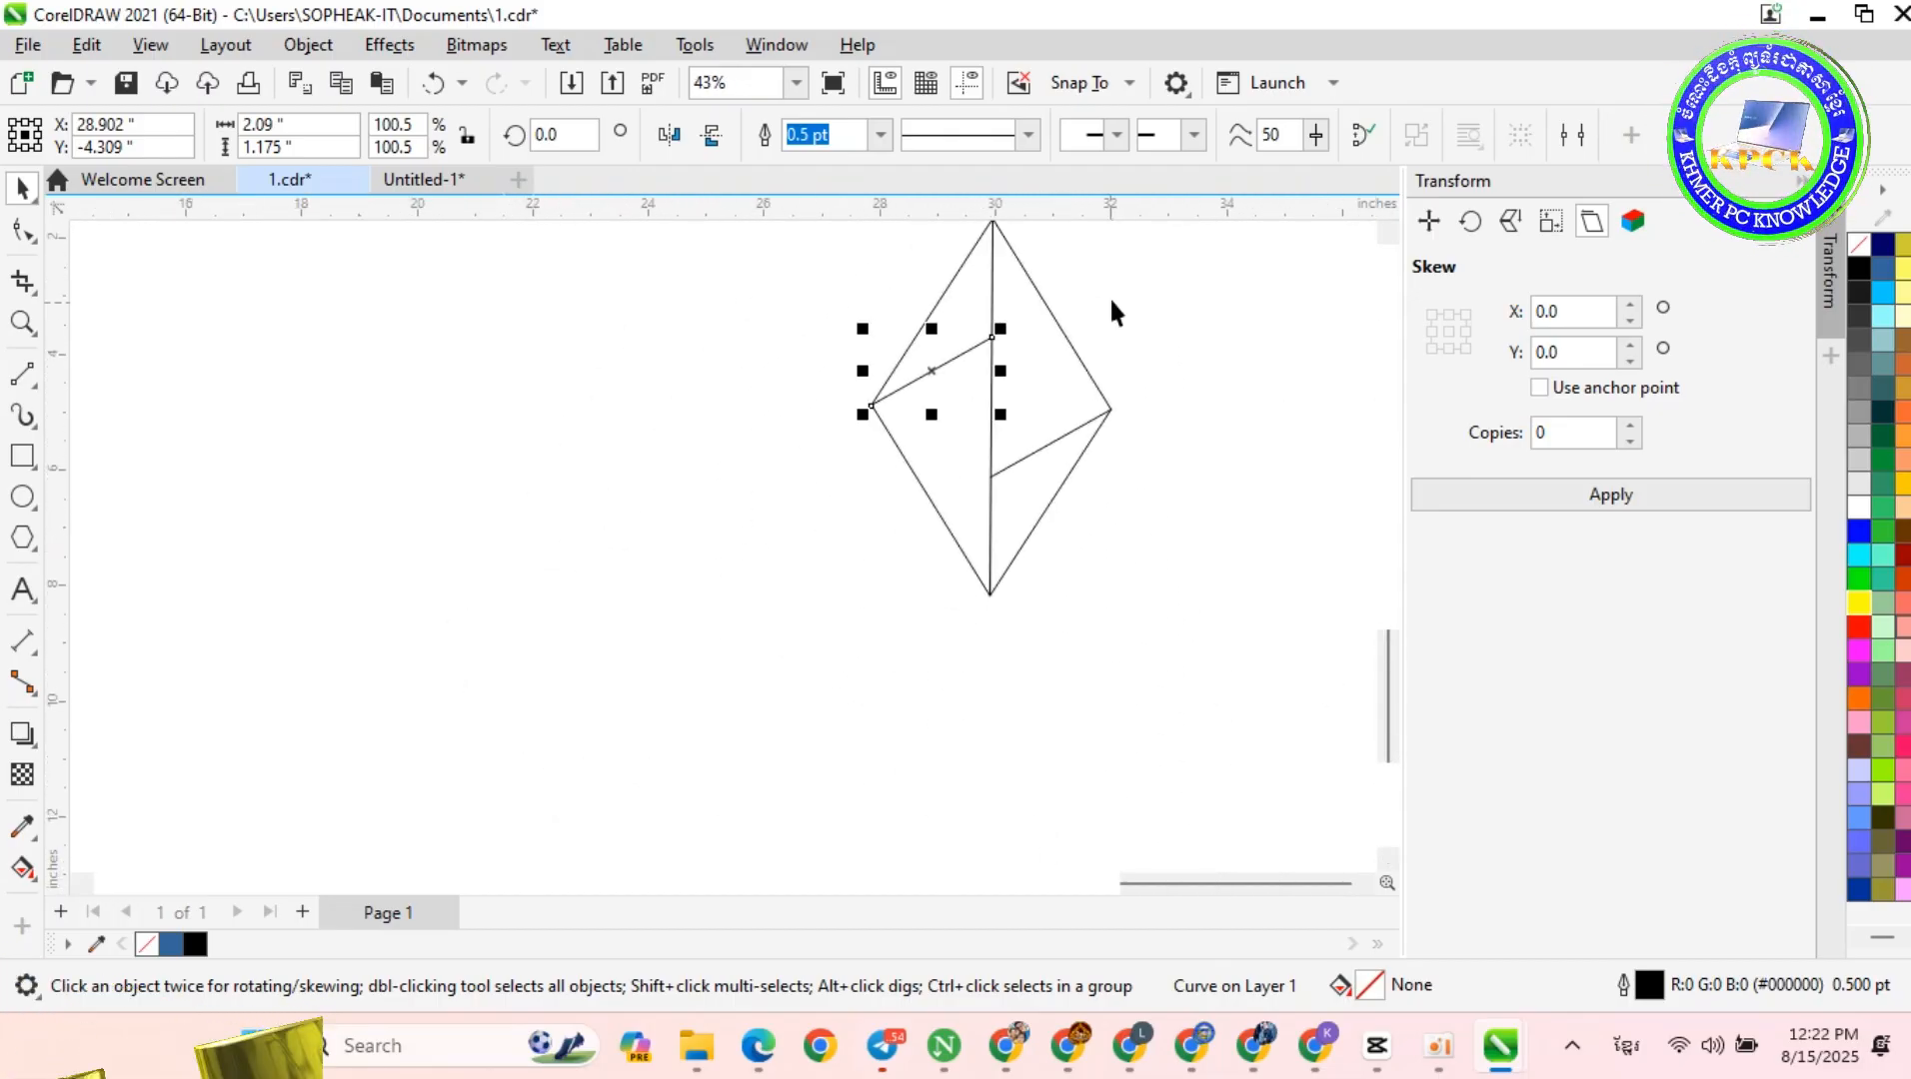
scroll(1109, 300, up, 1)
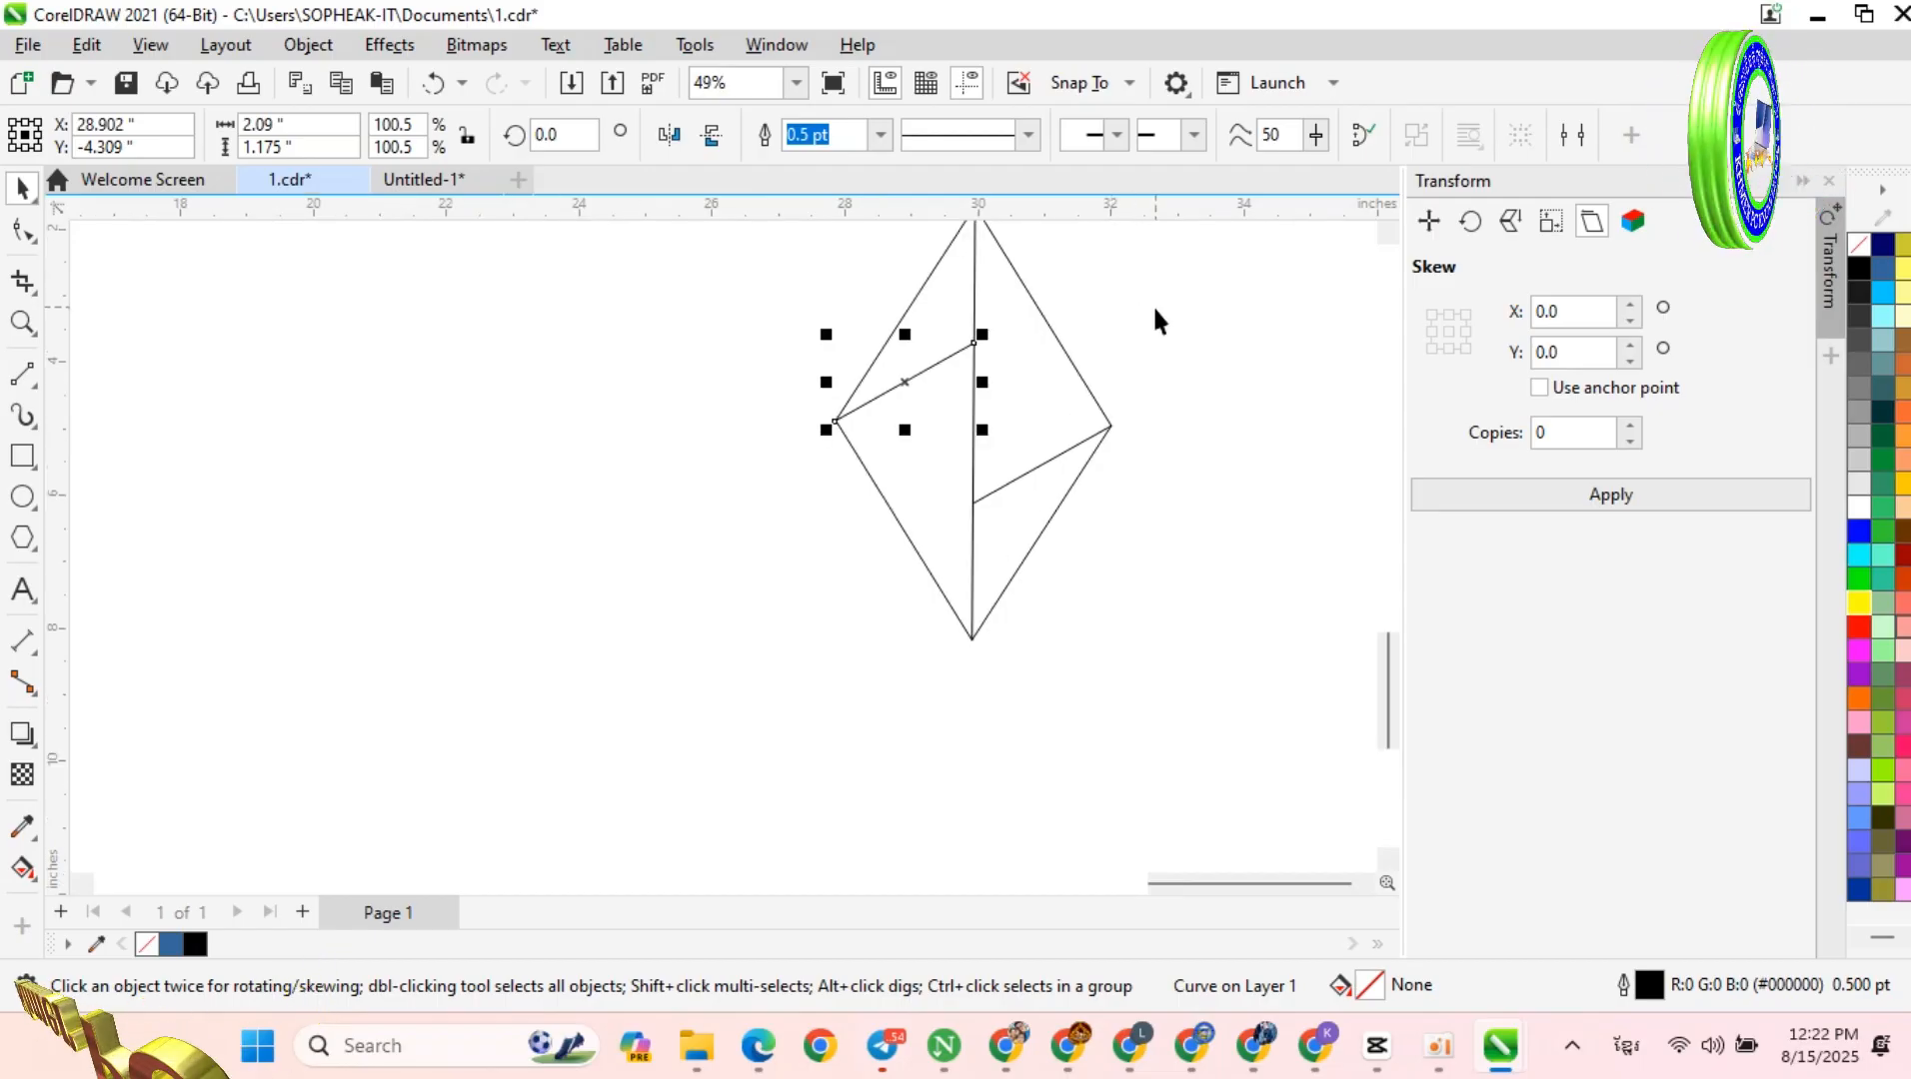
click(1130, 414)
Step: Smart Fill the two regions of the diamond's right half with blue (#336699) and a 0.5 pt black outline
scroll(1149, 410, down, 1)
scroll(1086, 336, up, 2)
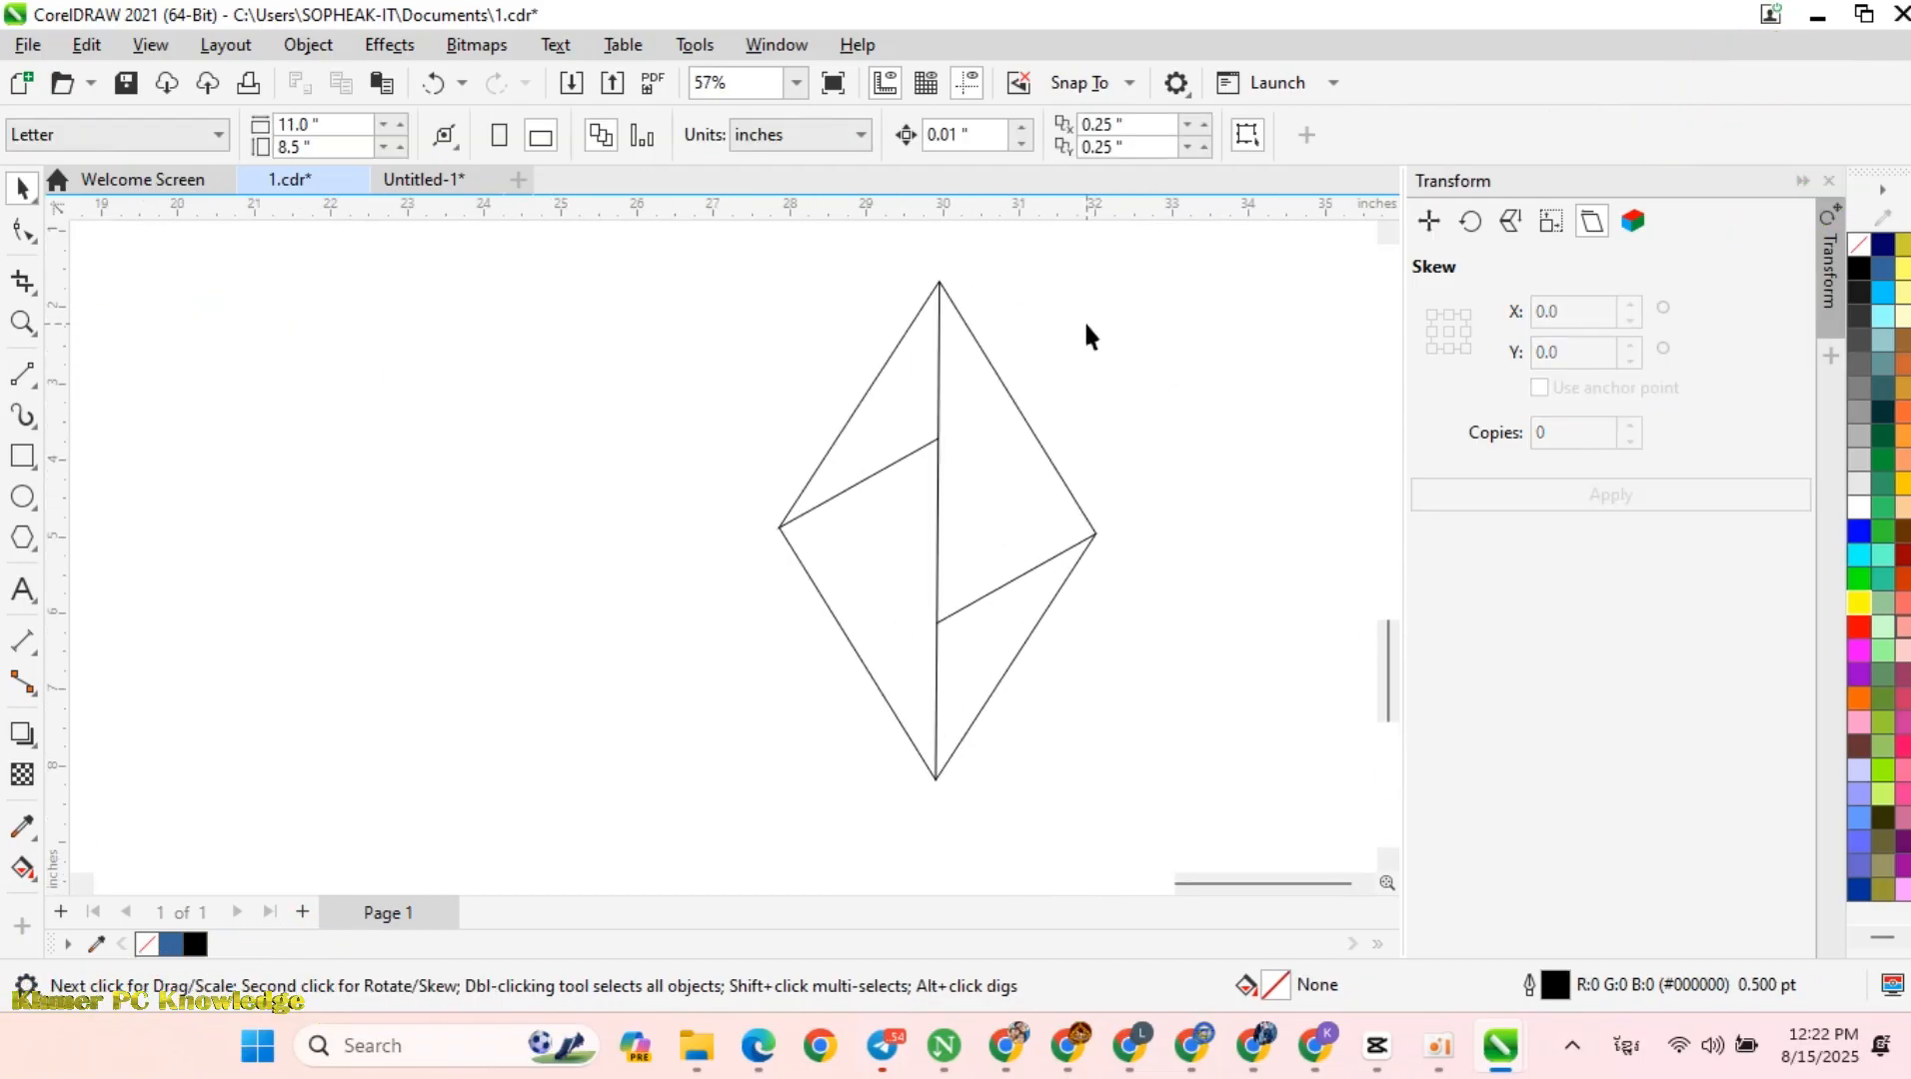
click(22, 868)
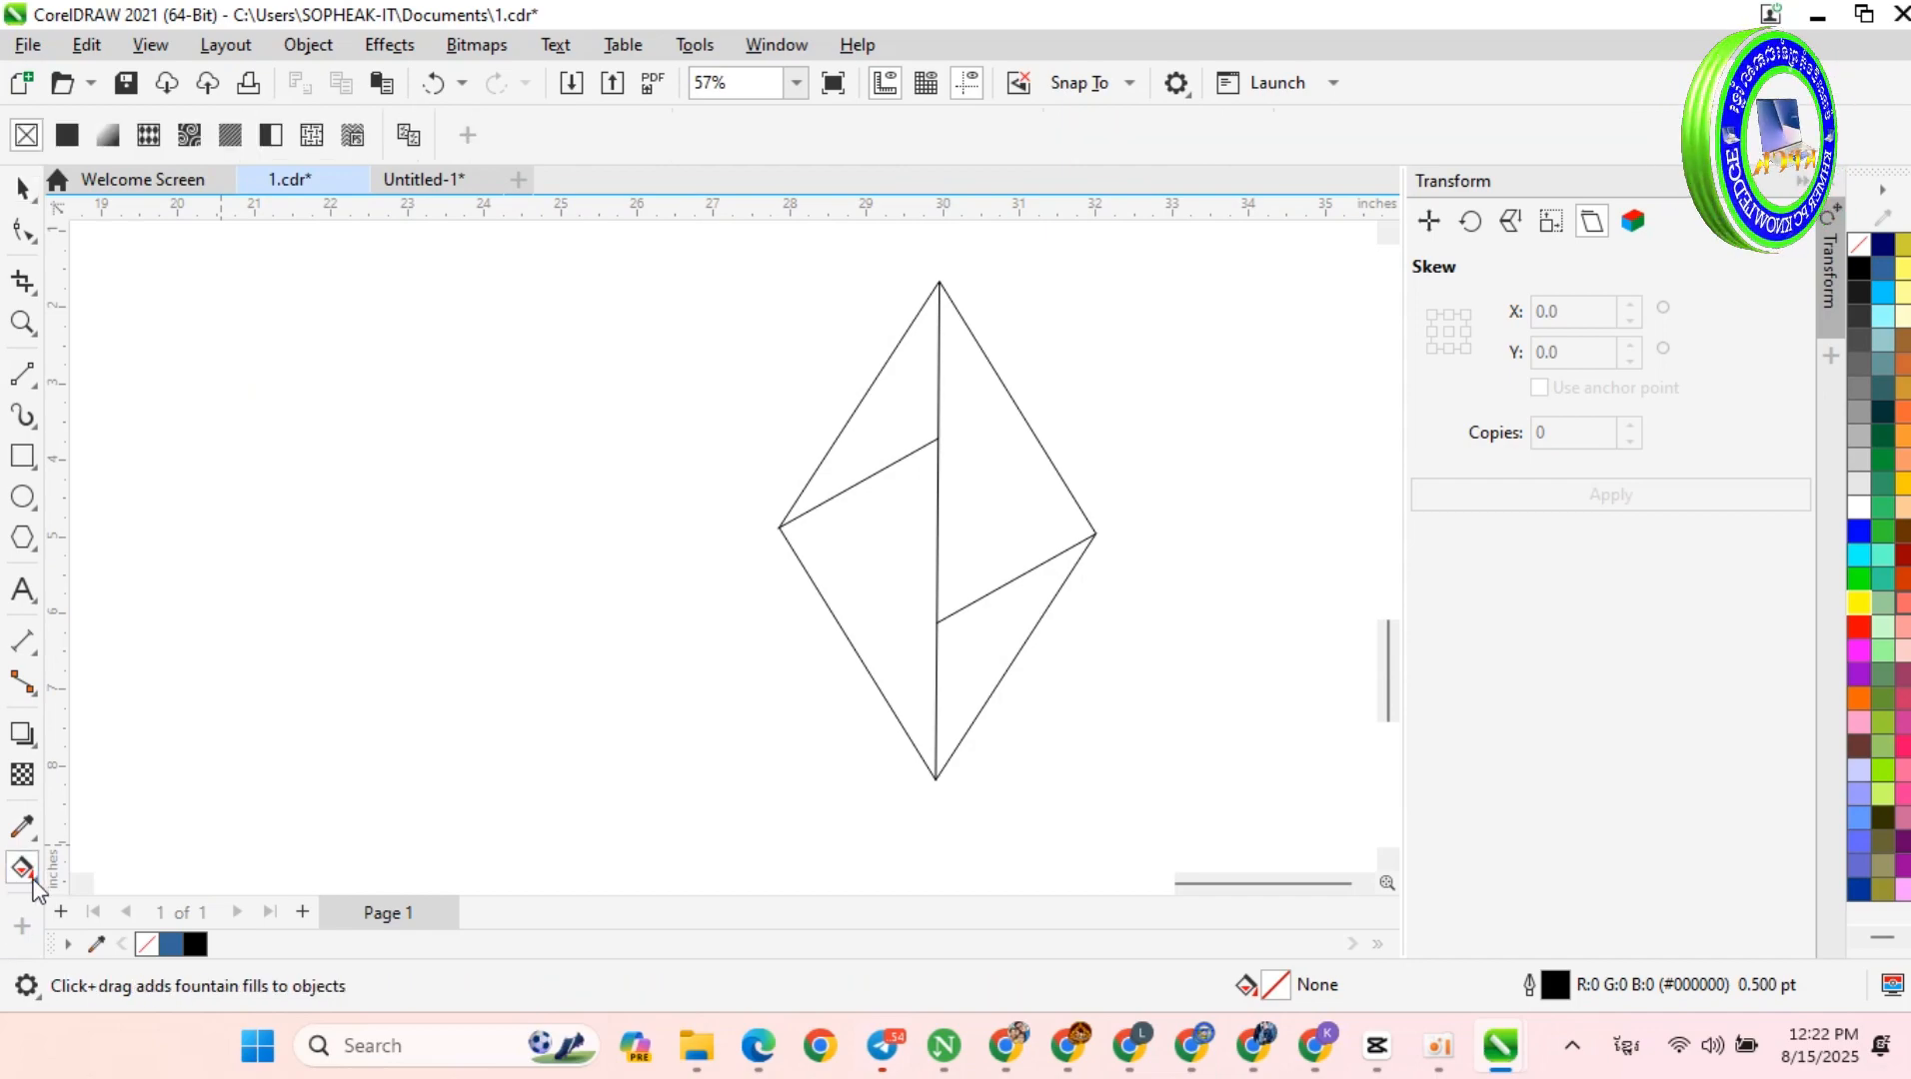
click(72, 898)
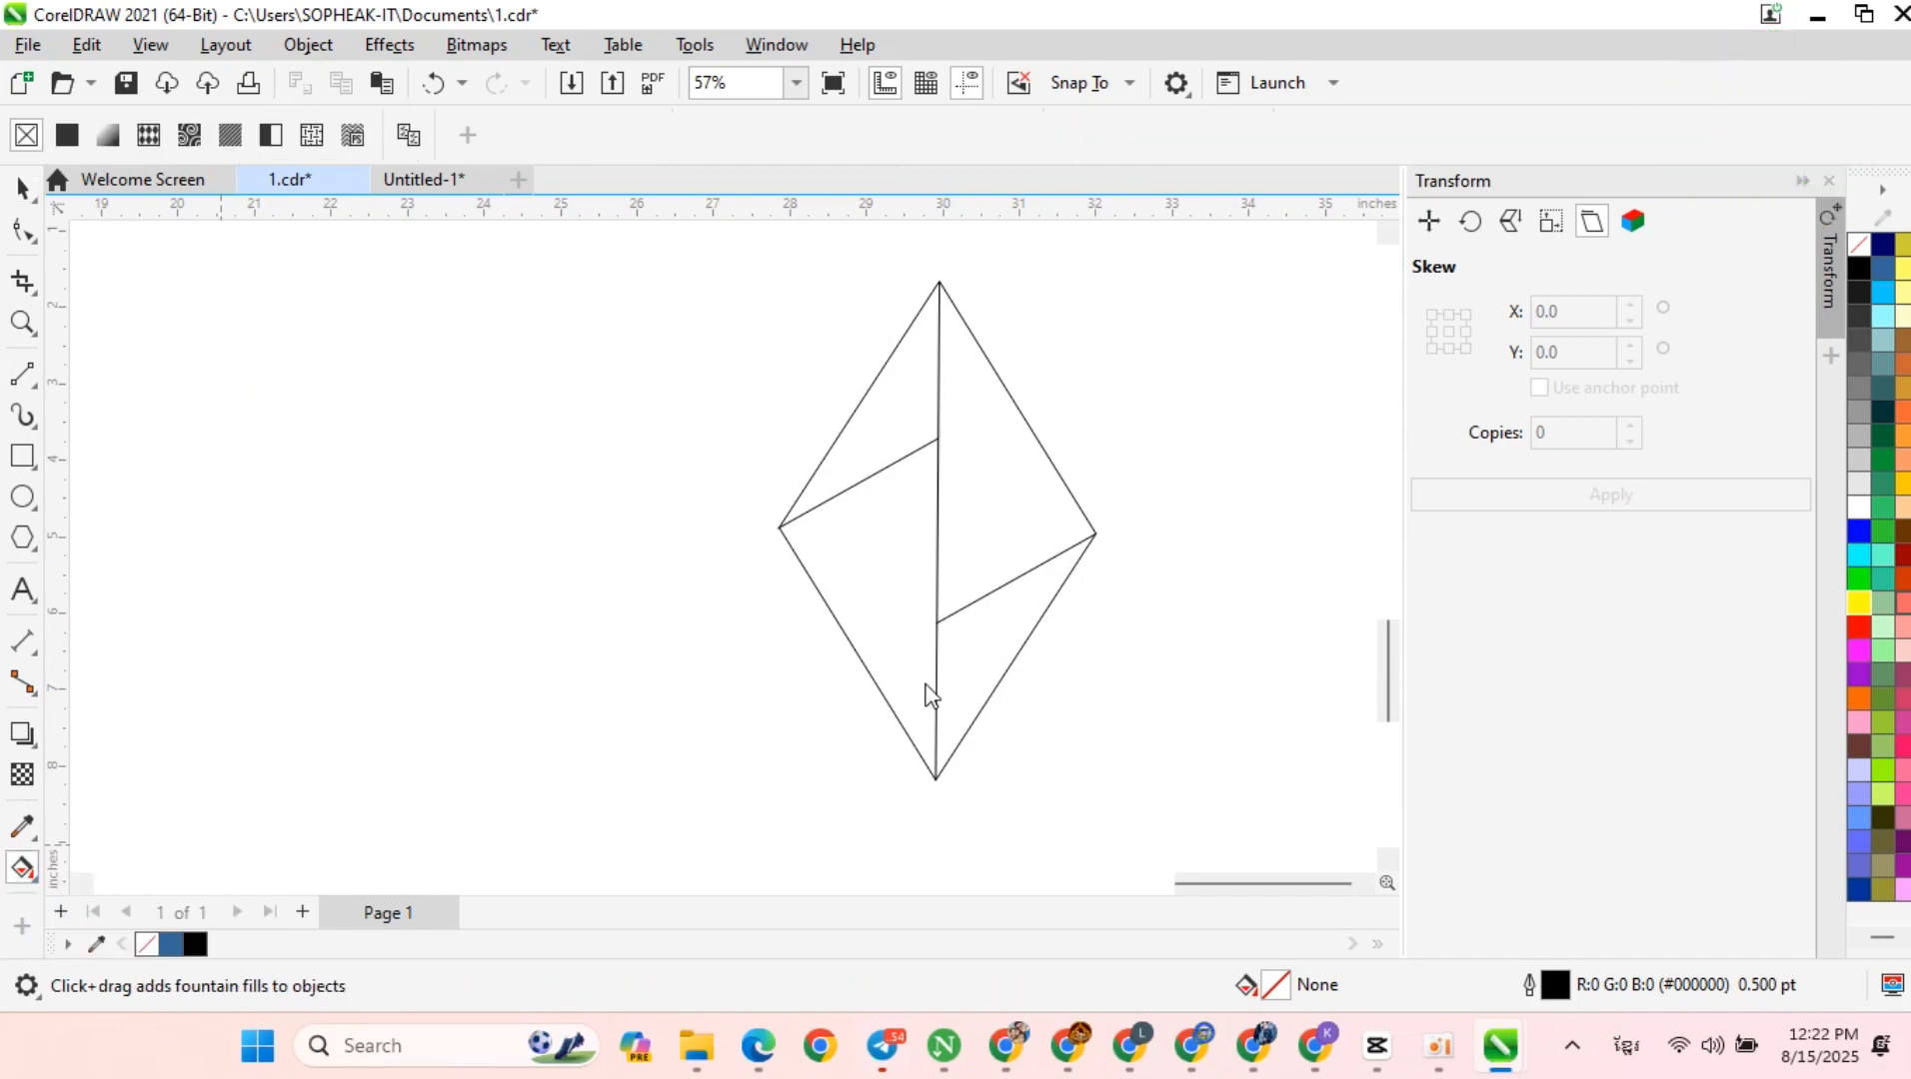
click(980, 648)
click(979, 460)
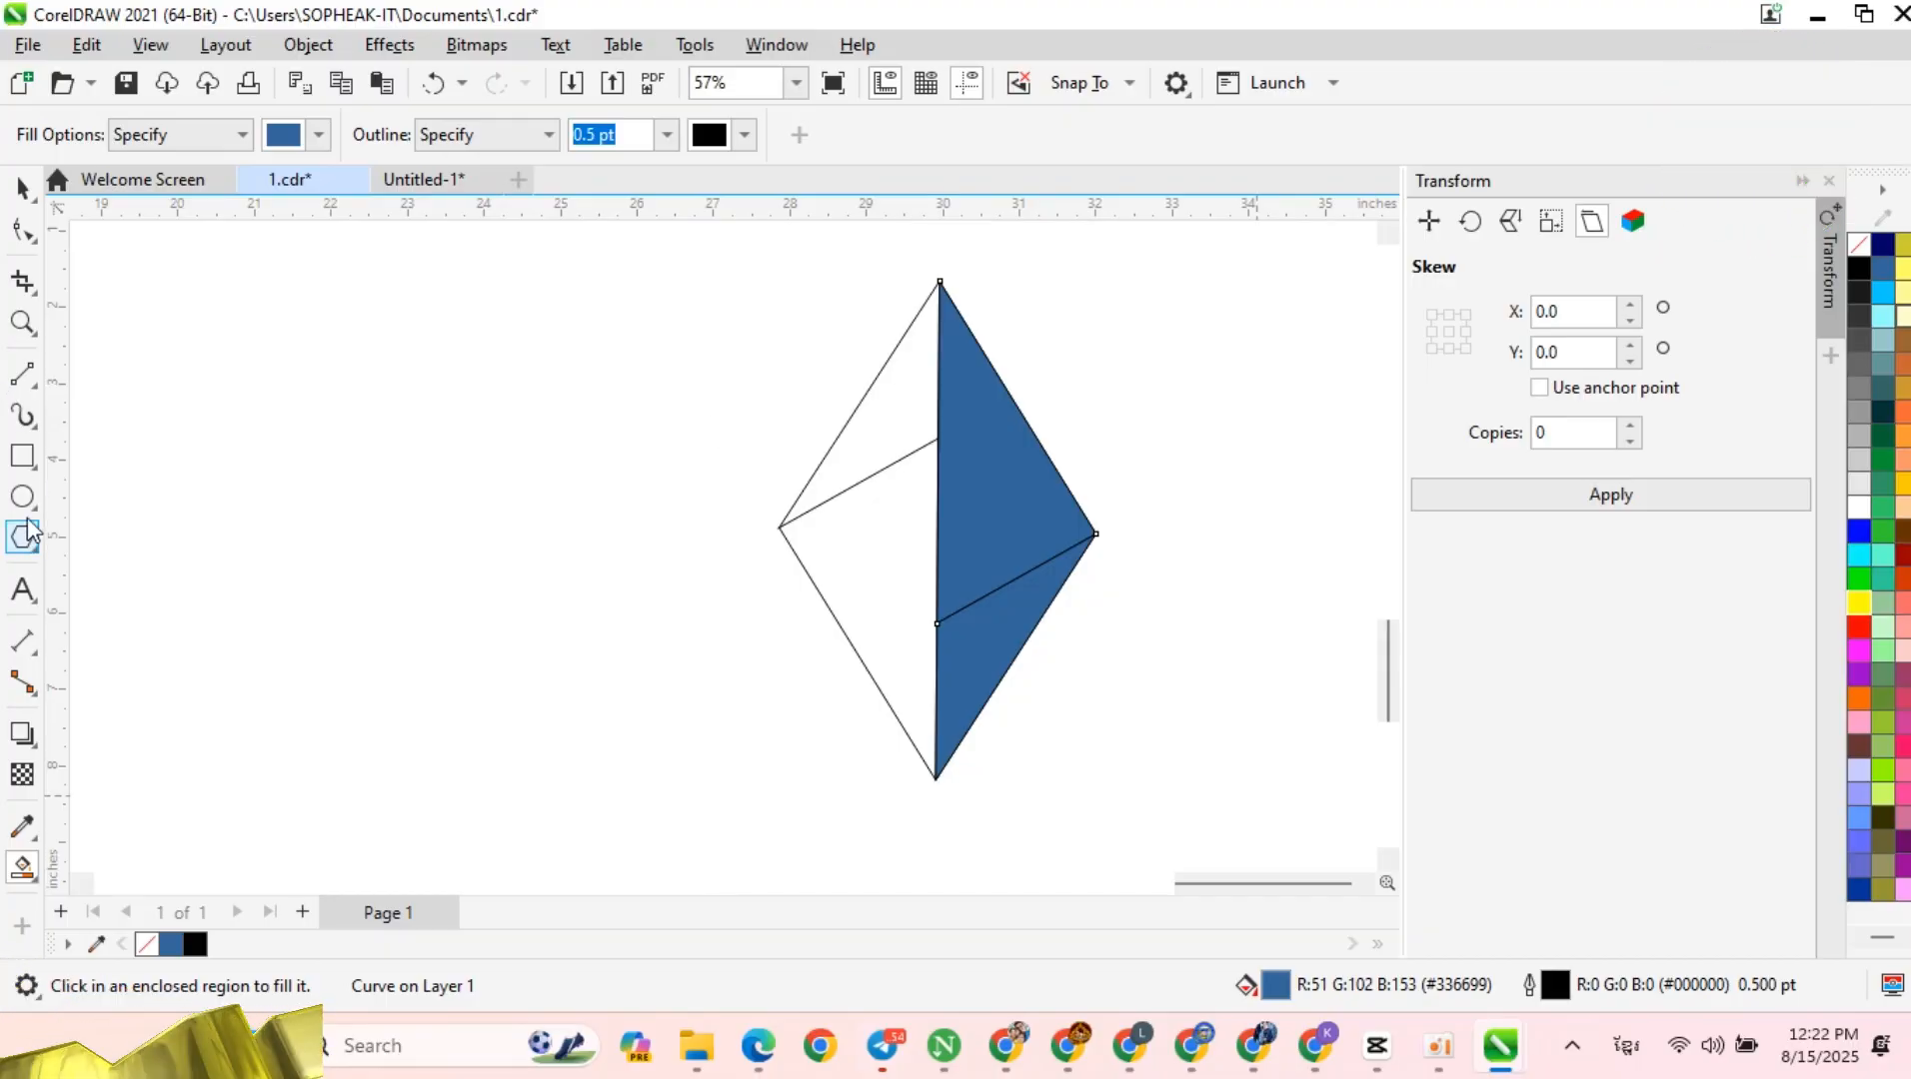
Step: Give the lower-right triangle a linear fountain fill from white at its upper edge to pink at the bottom tip
click(22, 865)
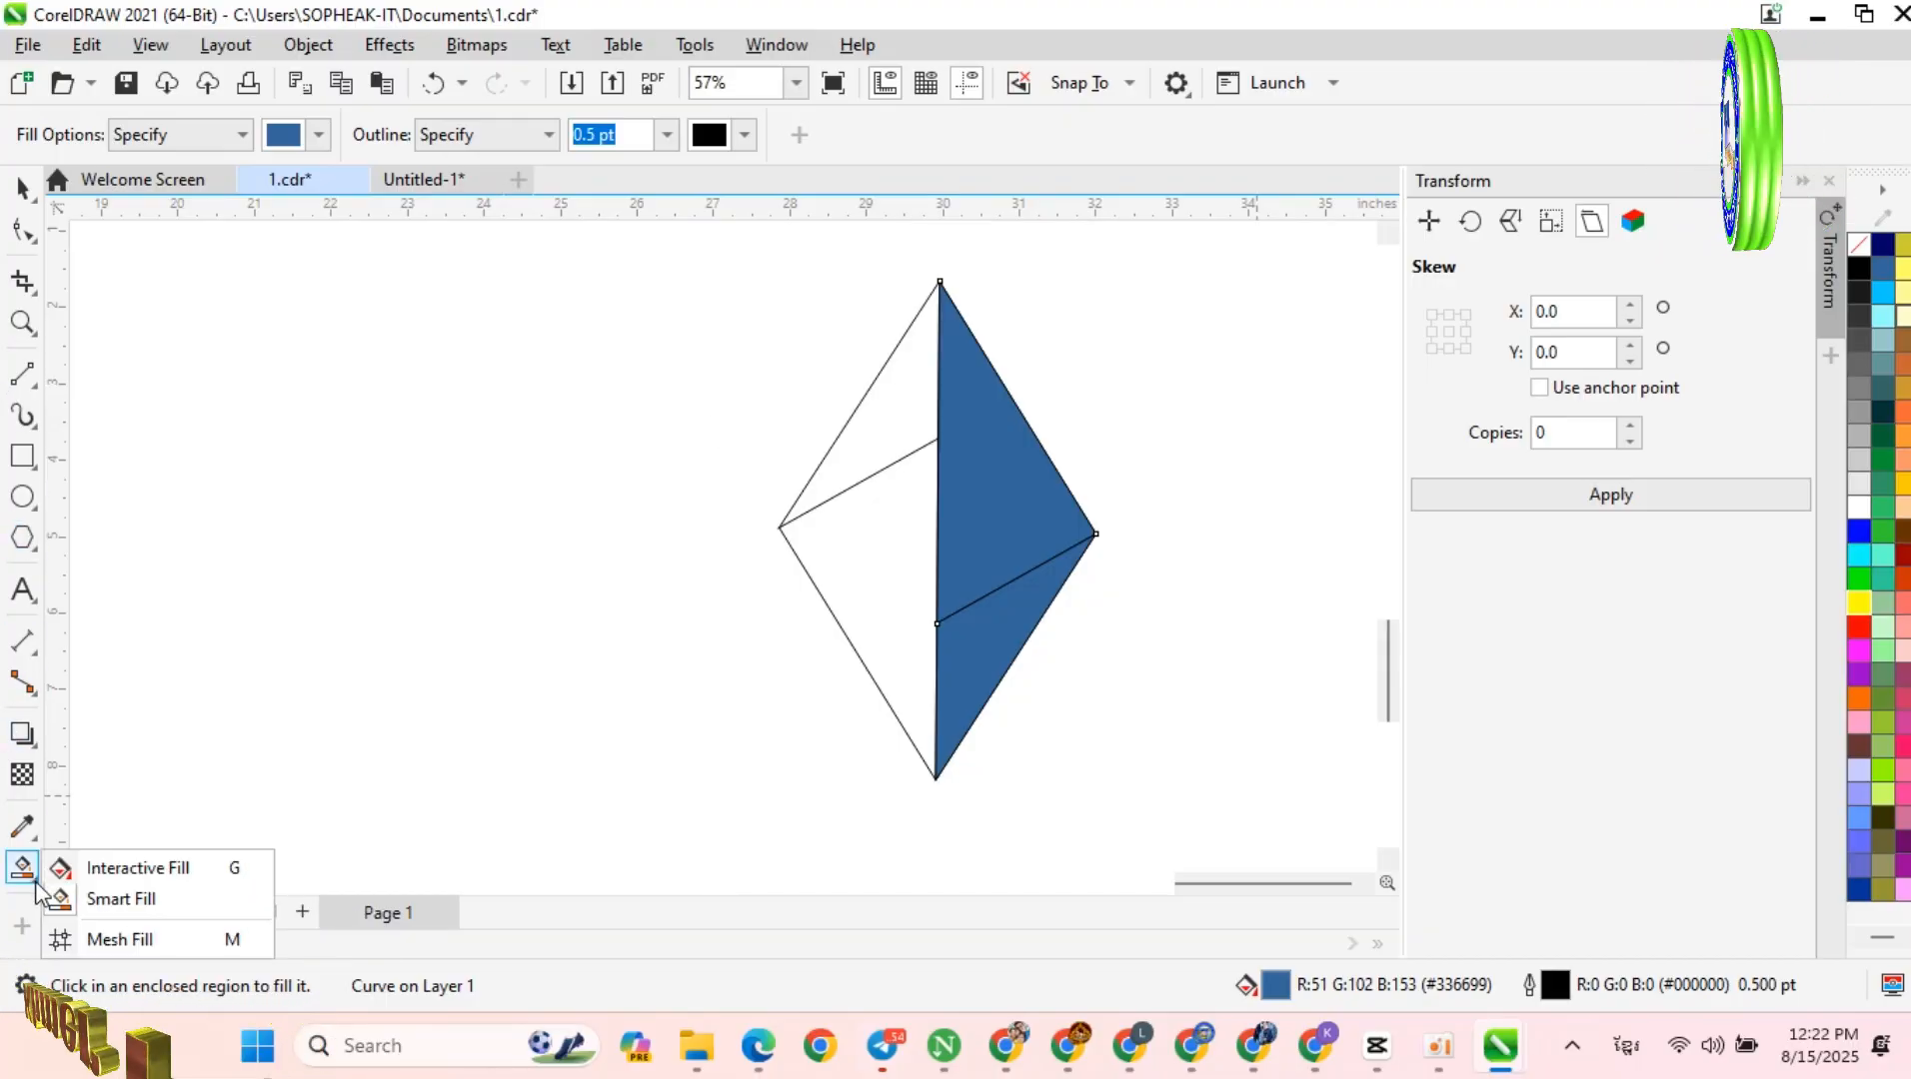
click(72, 872)
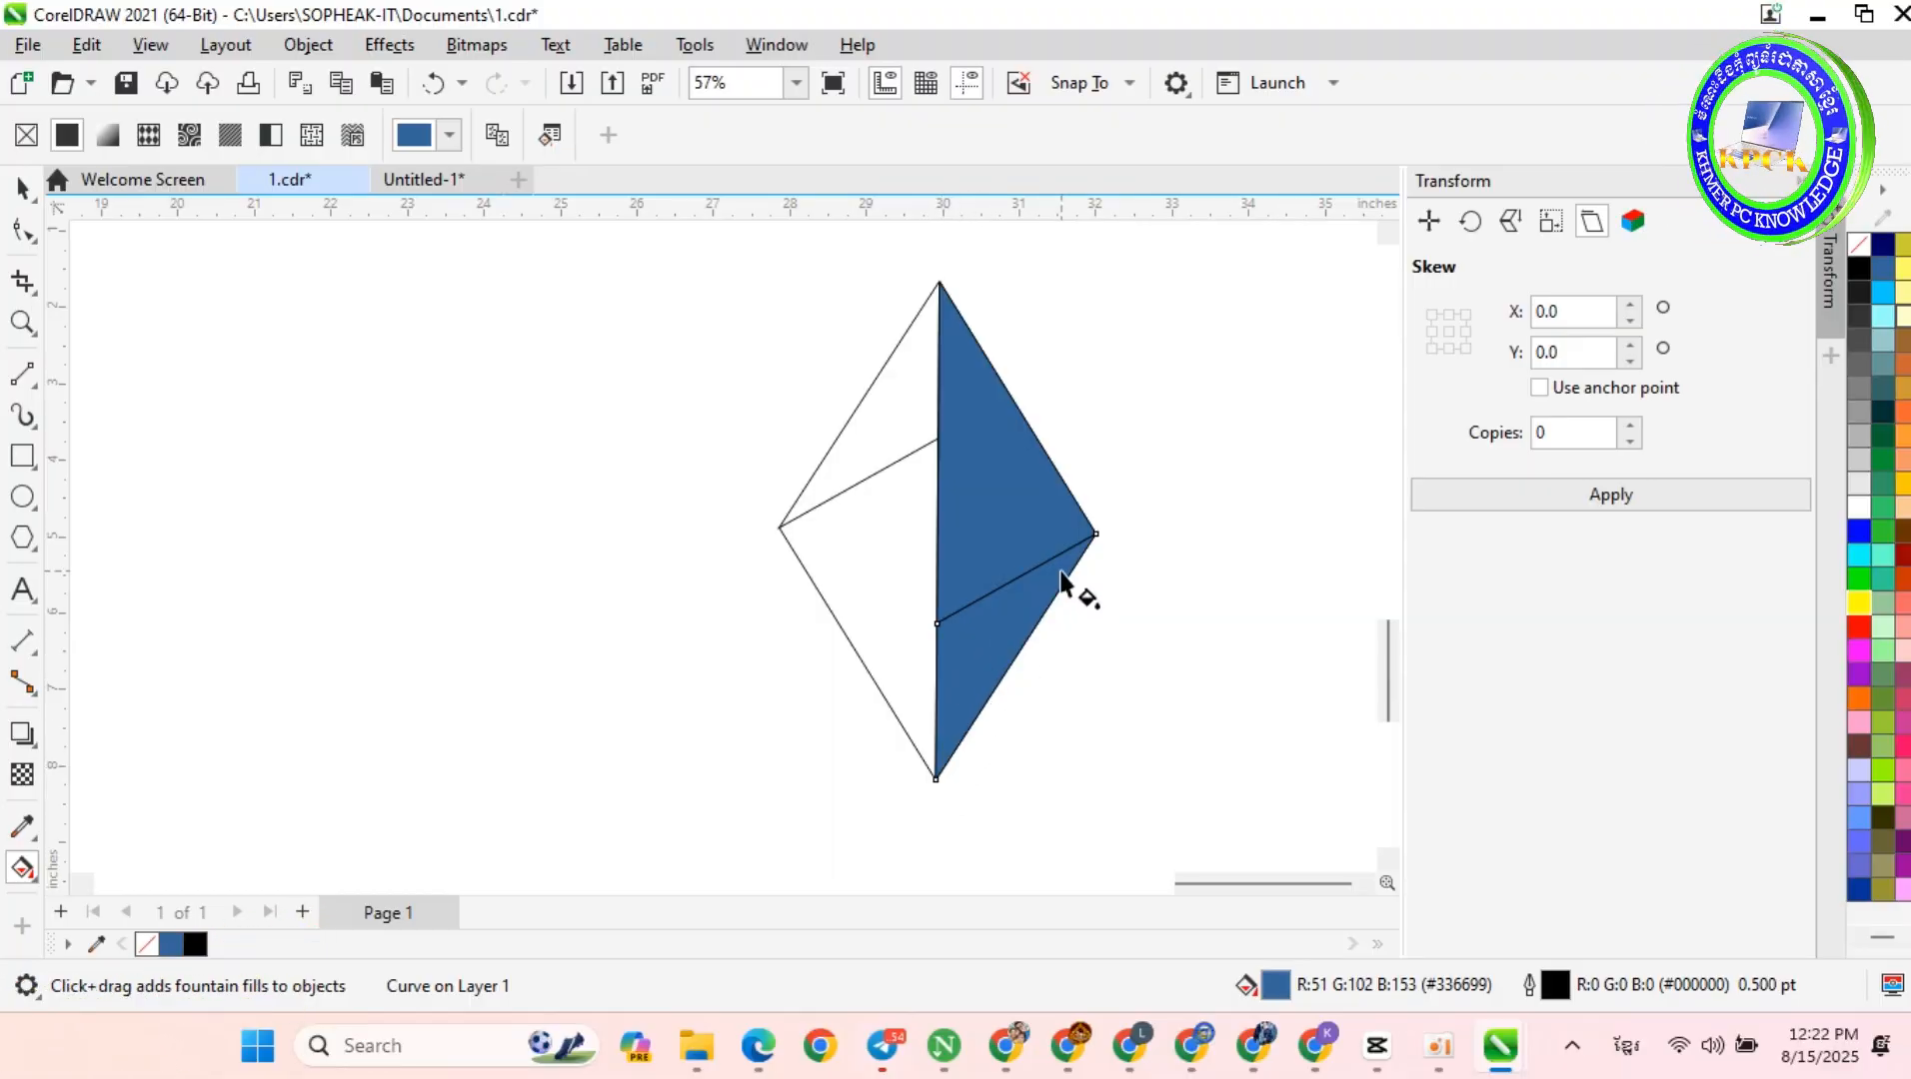
drag(1009, 591, 939, 776)
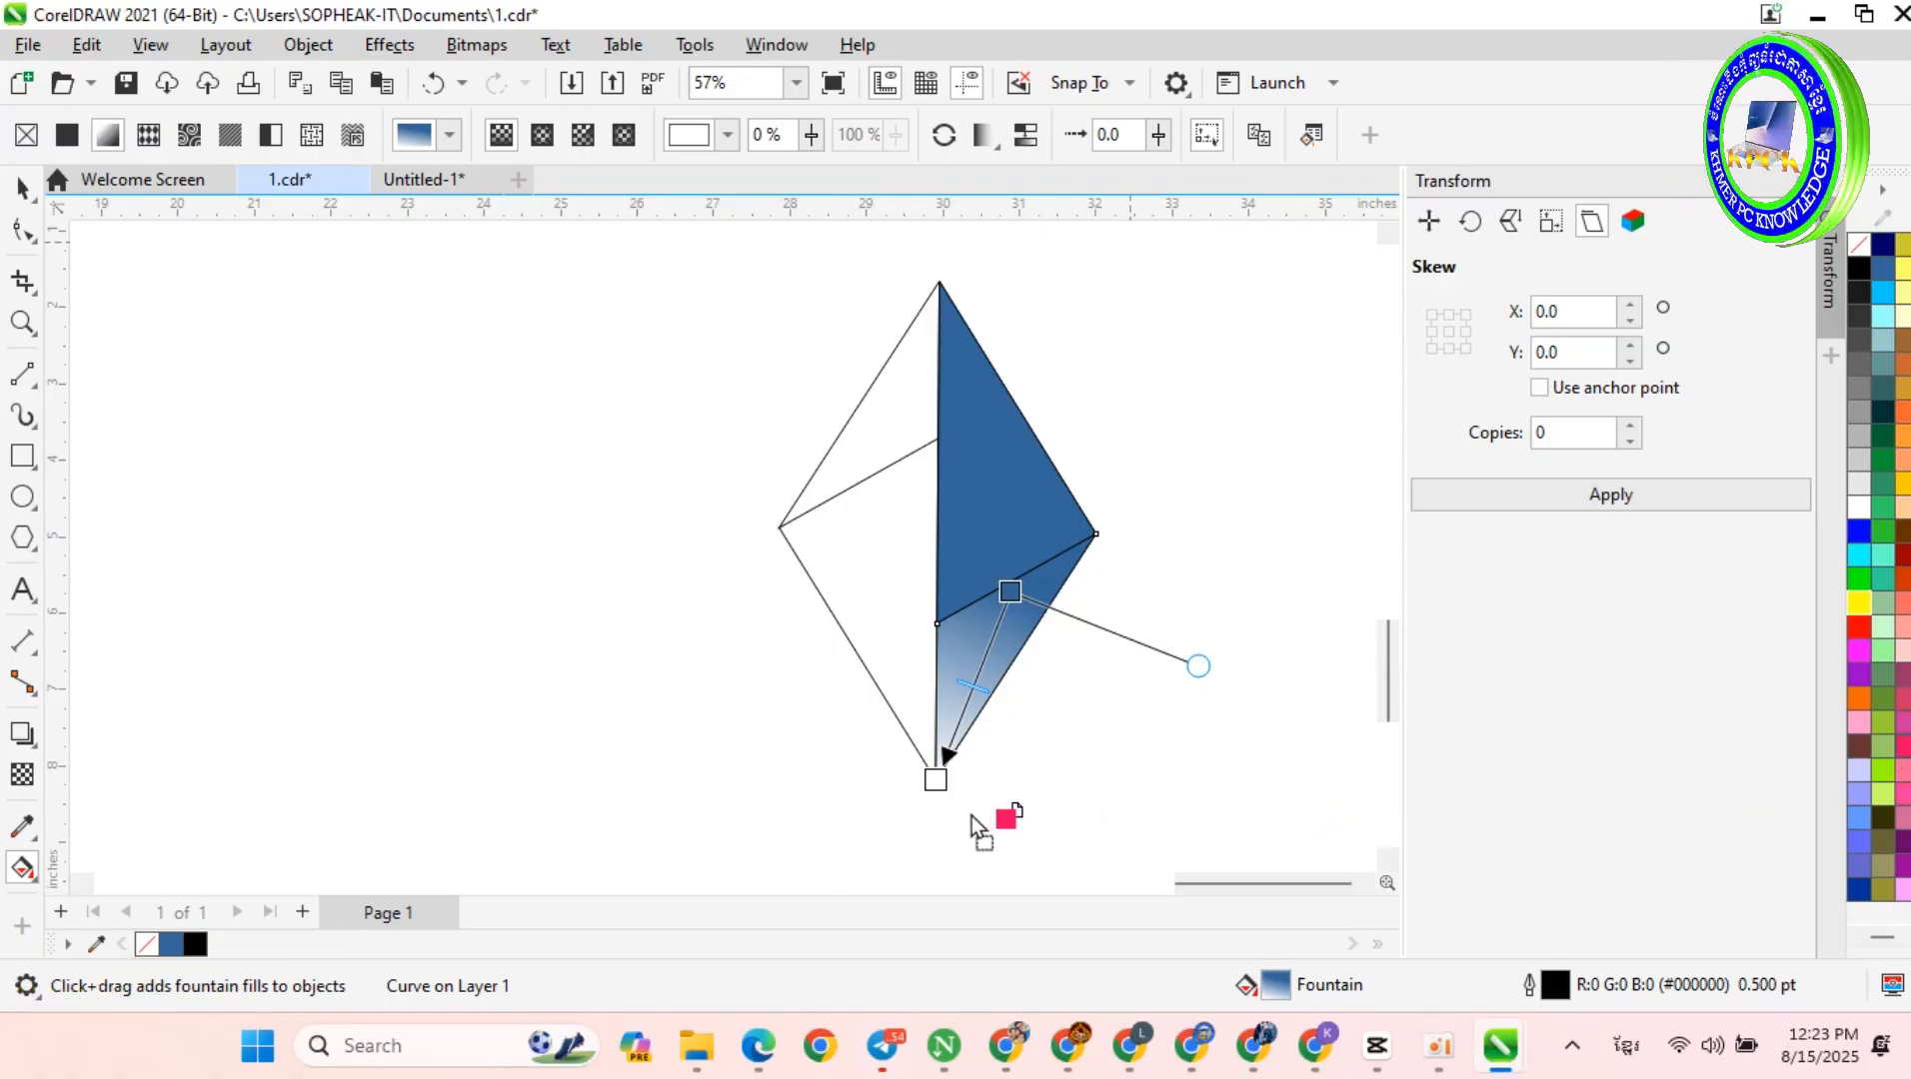
drag(947, 785, 936, 779)
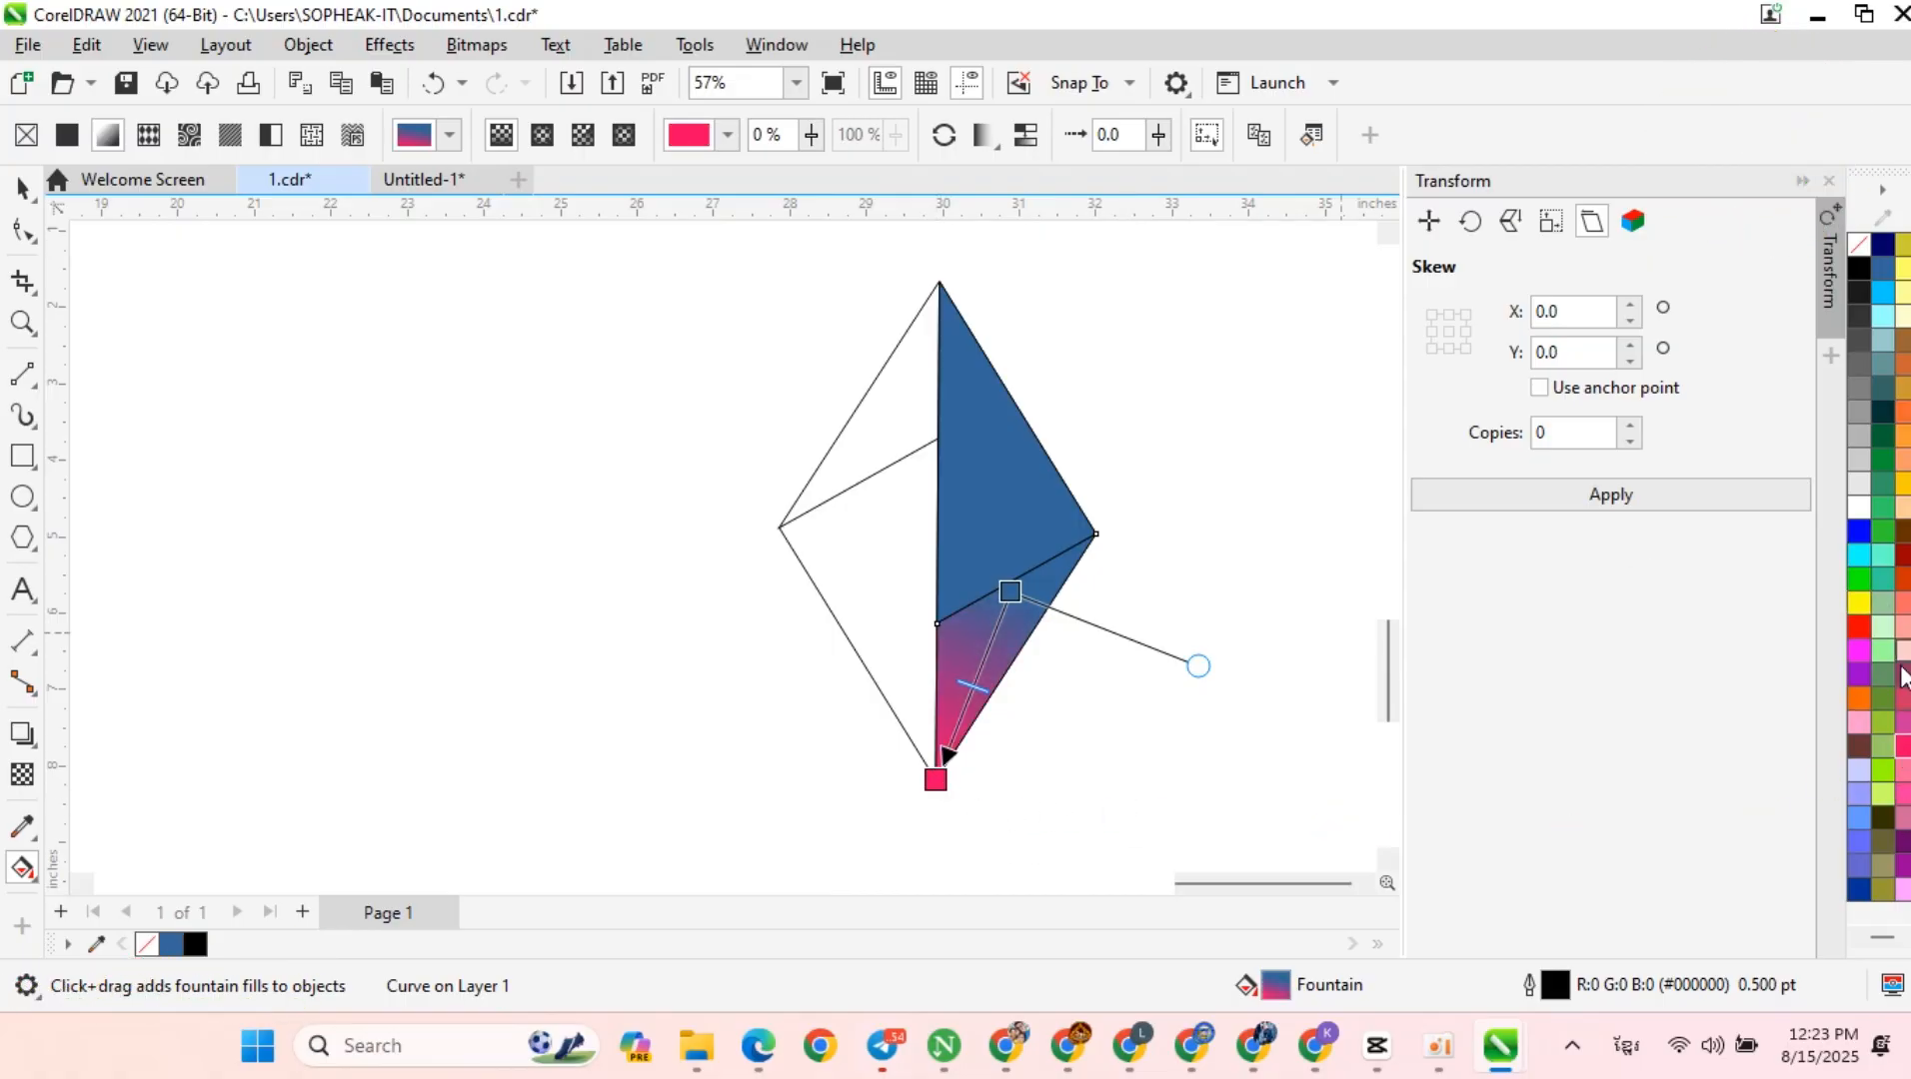
drag(1843, 509, 1761, 552)
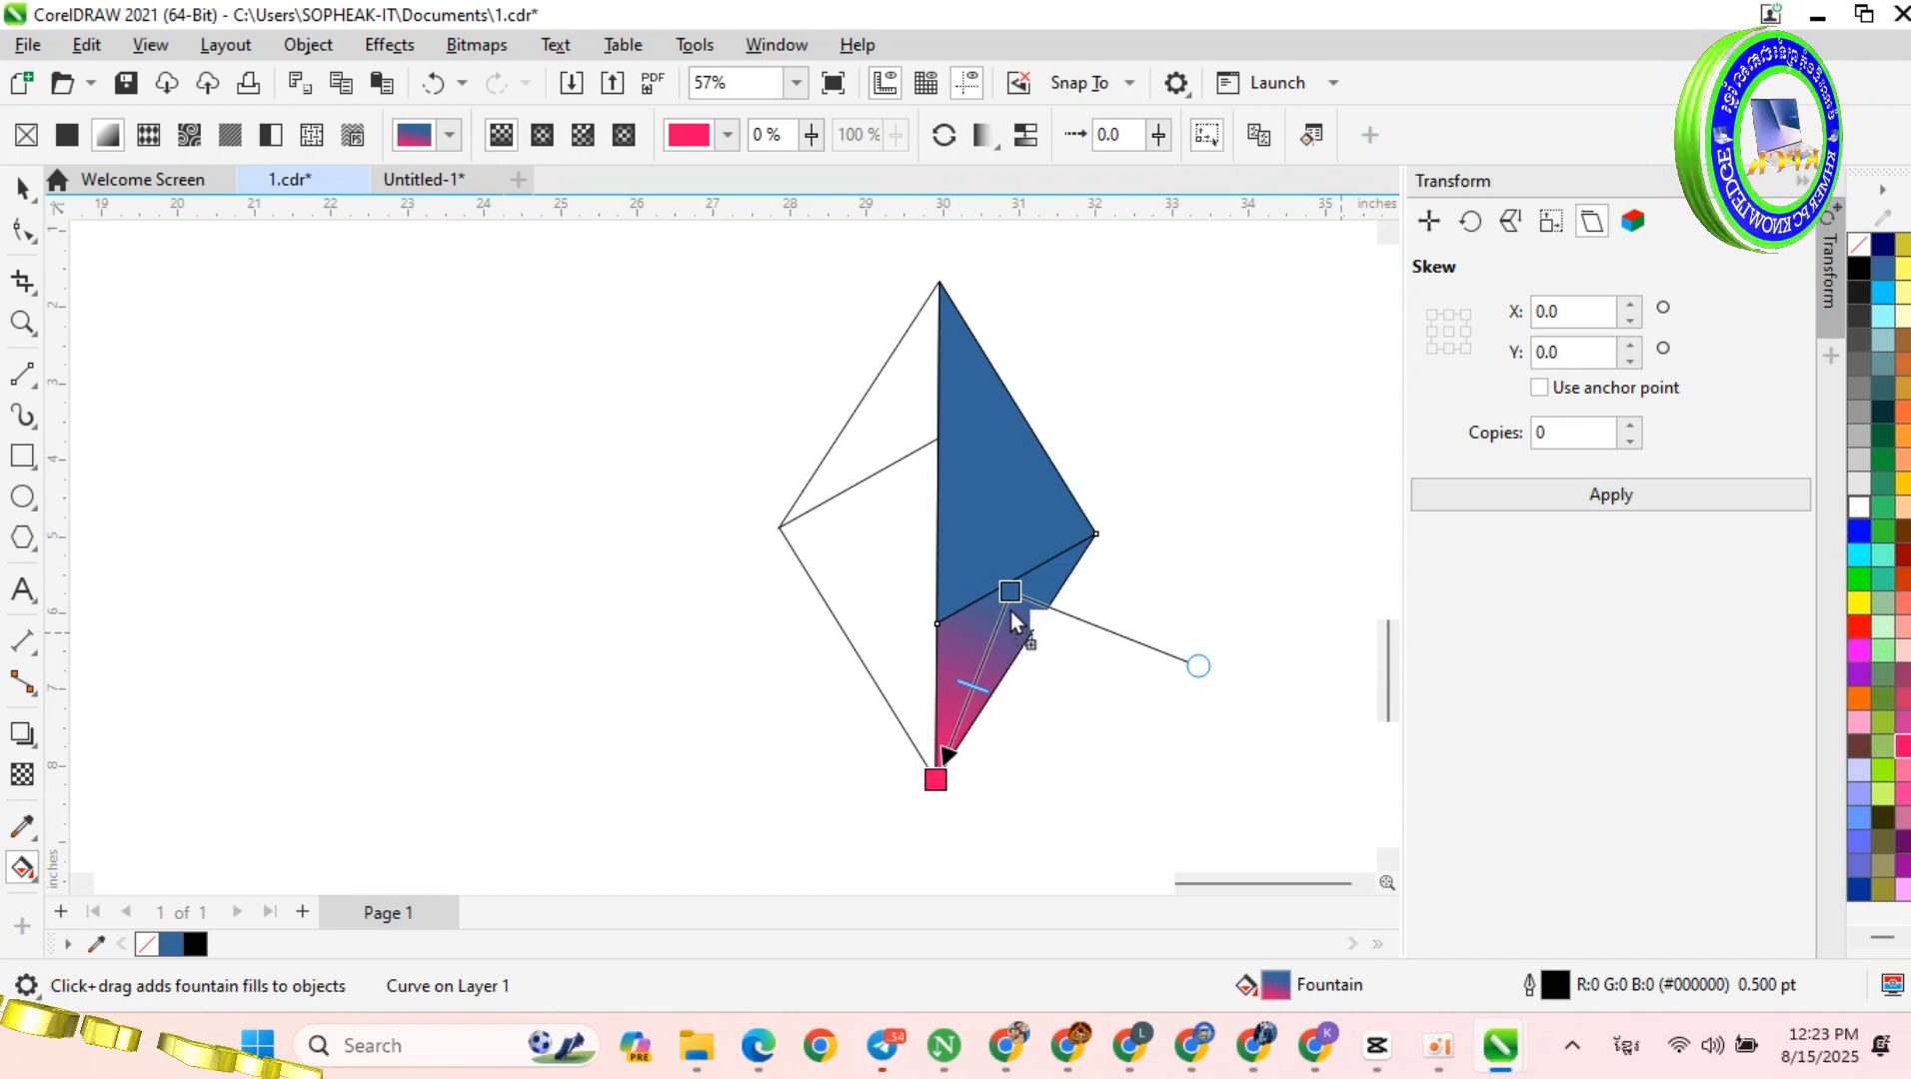
drag(1010, 610, 1009, 600)
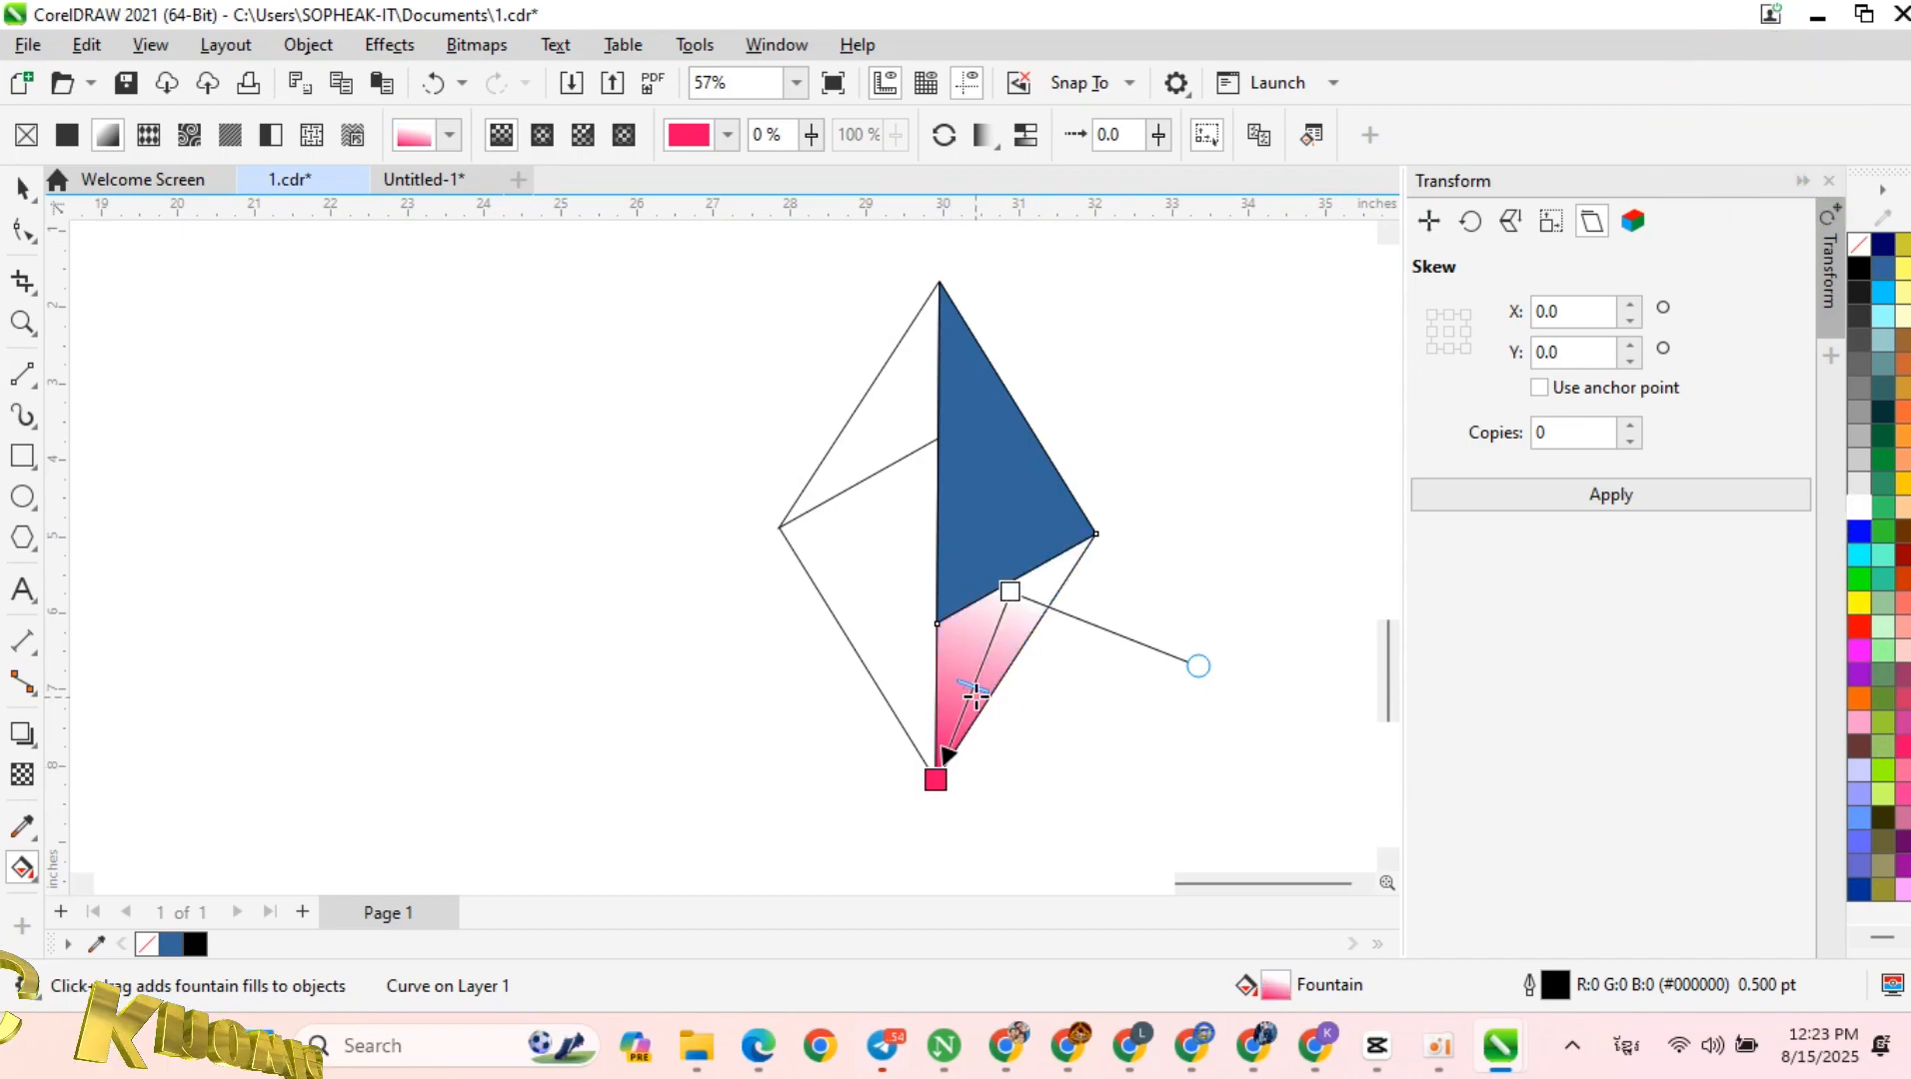
Step: Shift the fountain fill's midpoint toward the white end and shorten the gradient so pink covers most of the lower-right triangle
click(1019, 636)
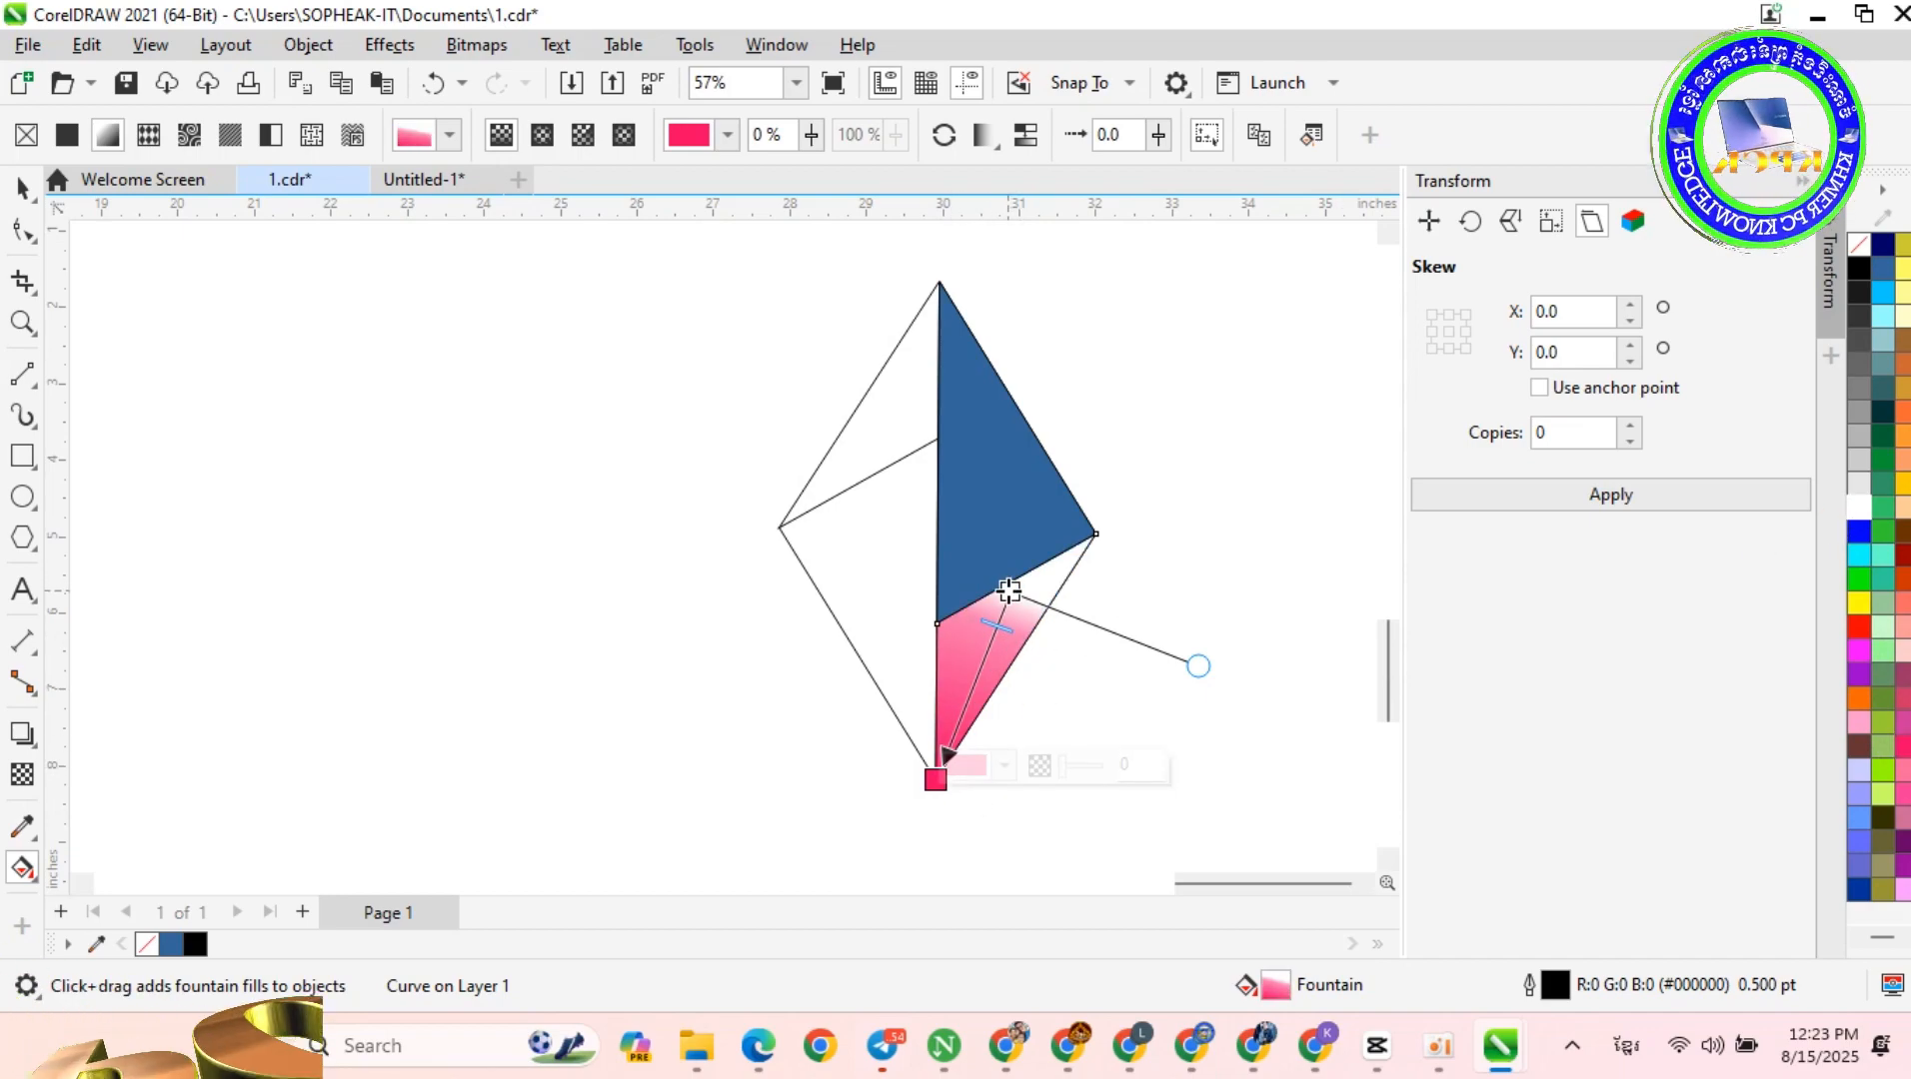
drag(1010, 592, 1061, 537)
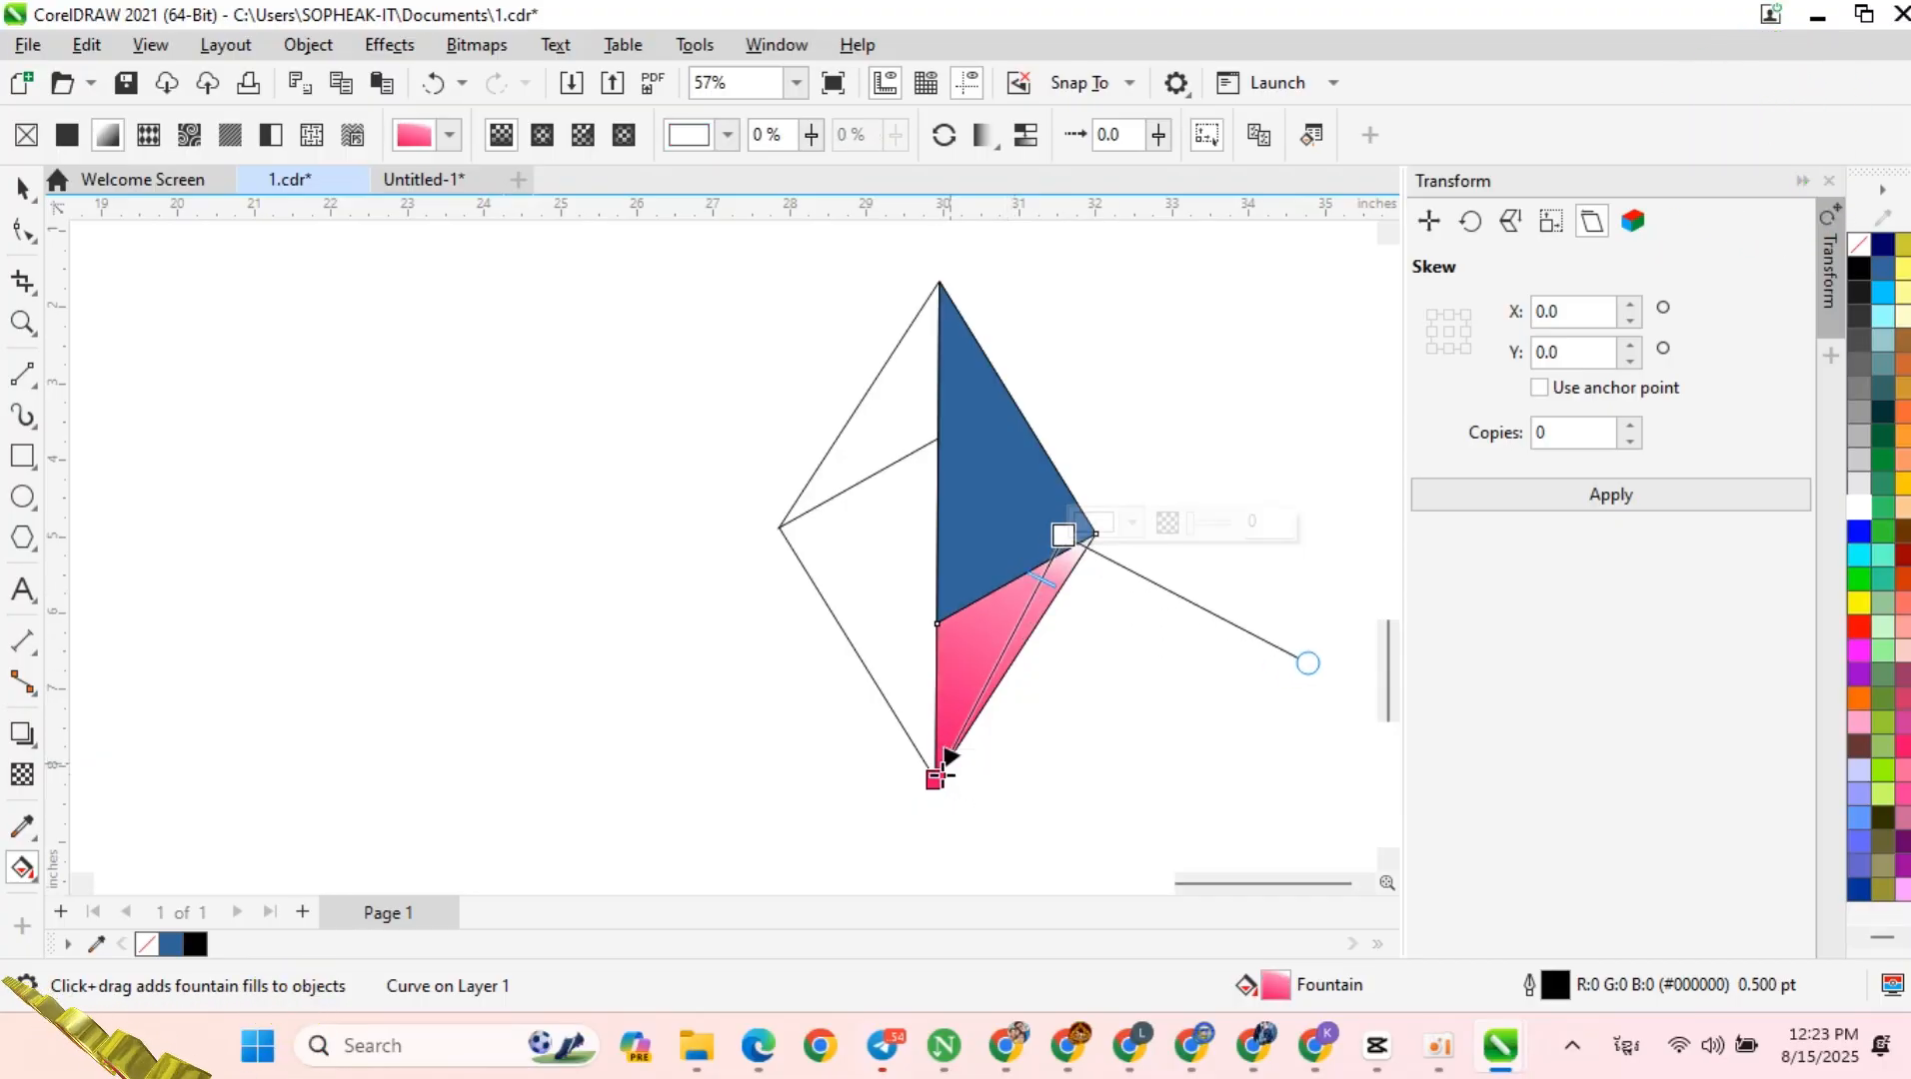
drag(939, 775, 1009, 689)
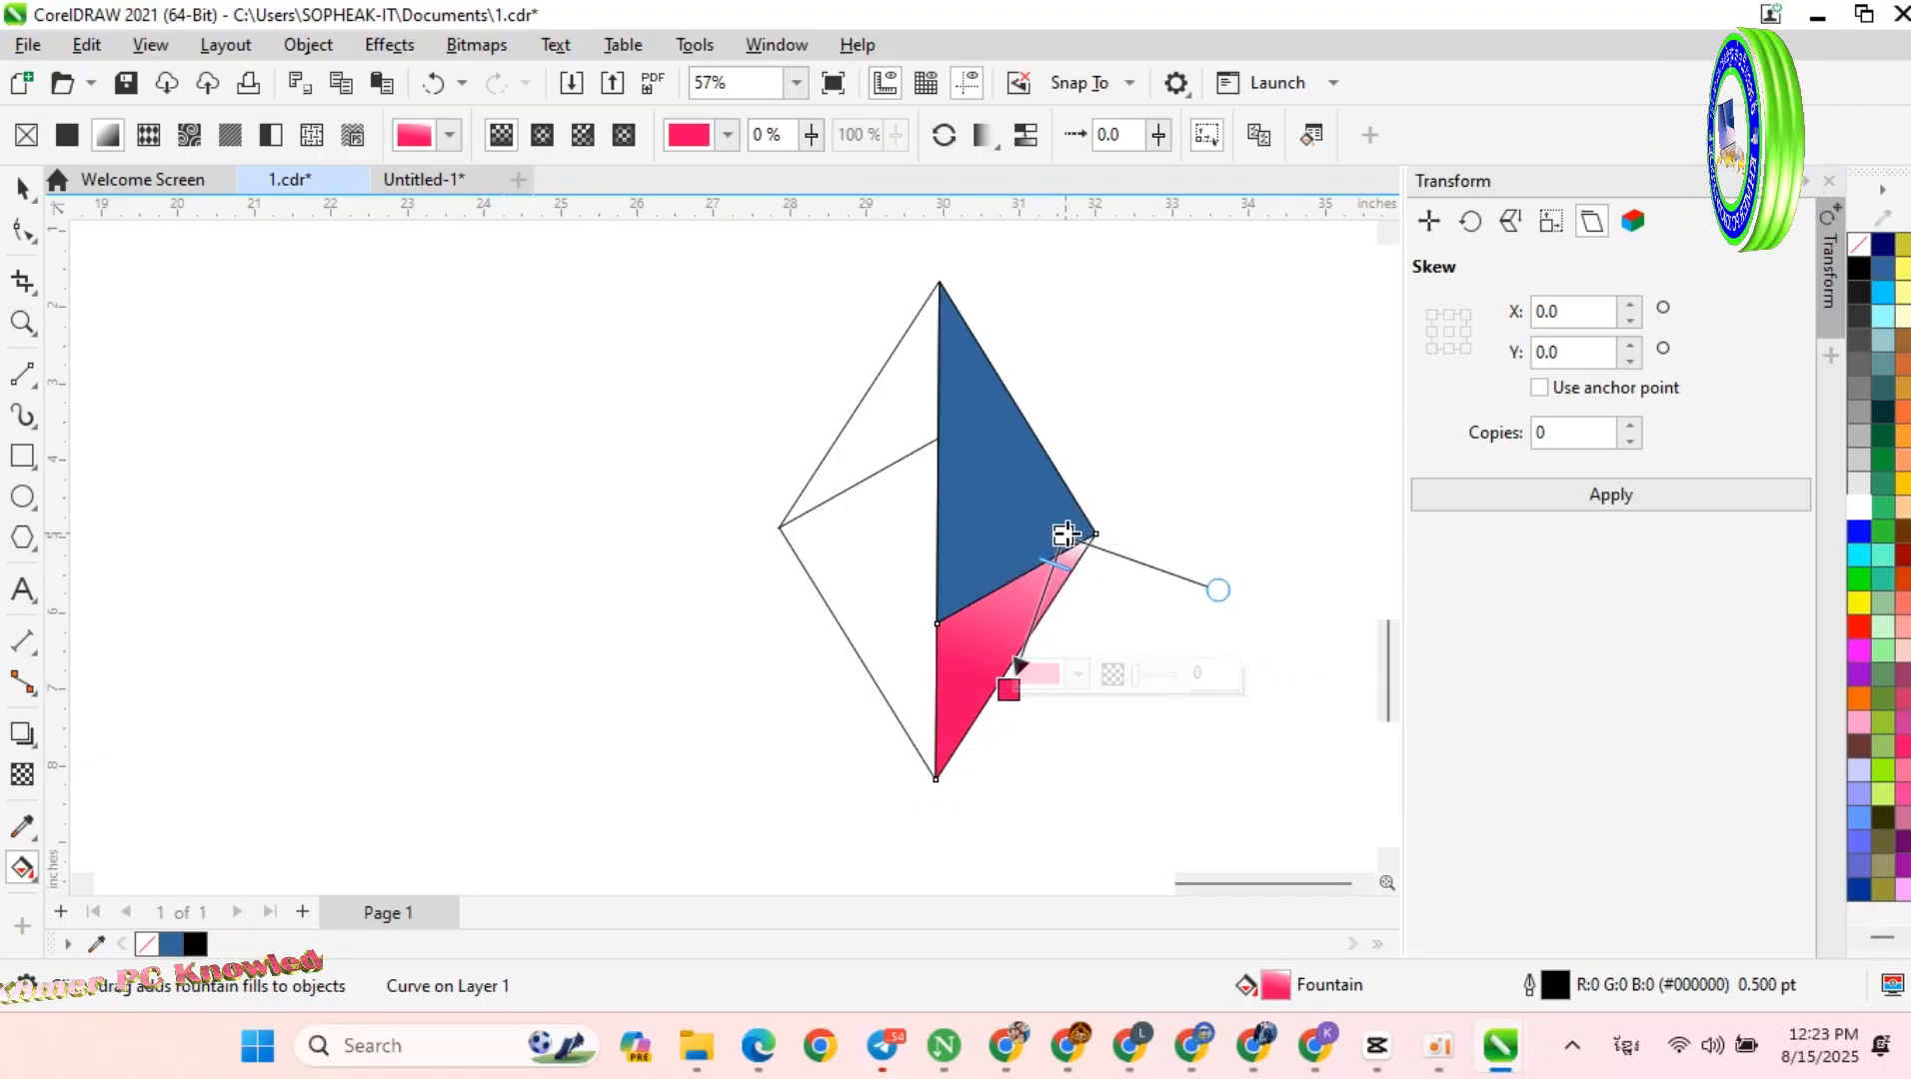
drag(1065, 535, 1015, 578)
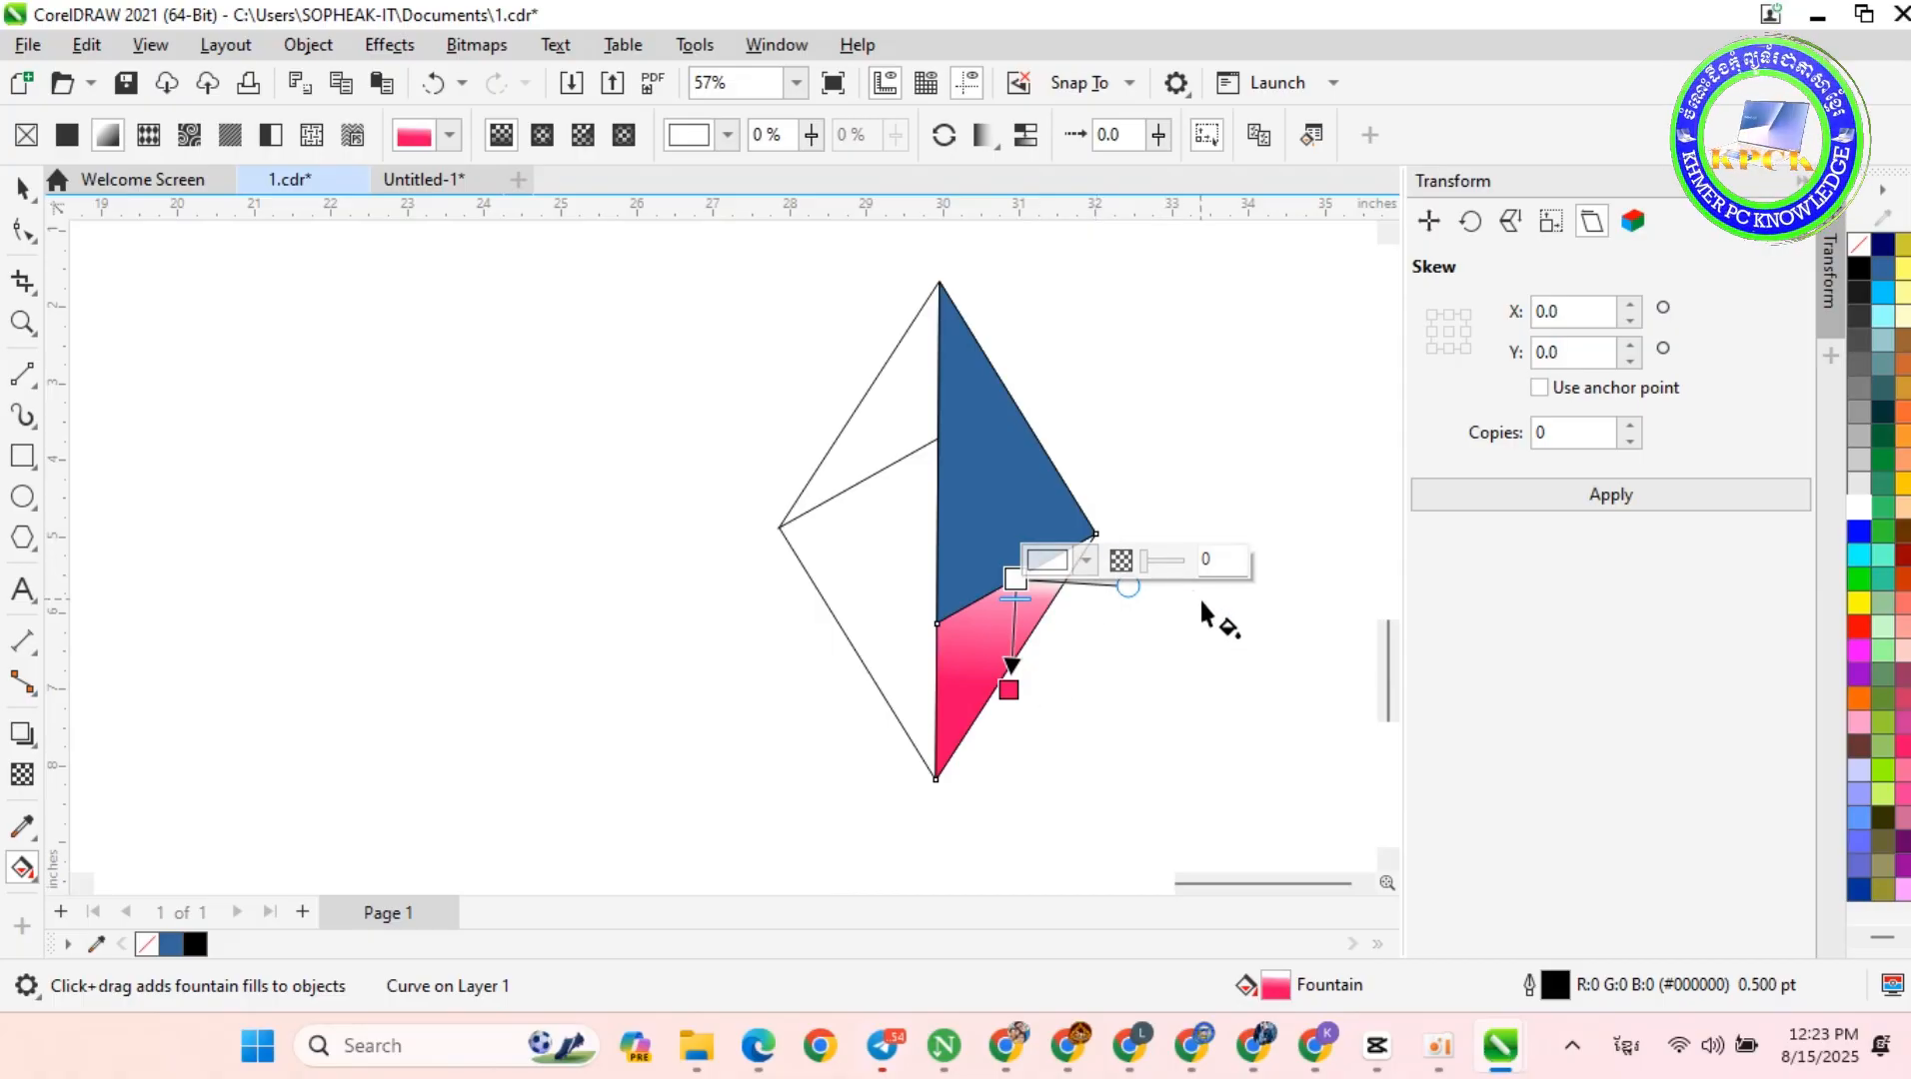
Step: Tilt the lower-right triangle's fountain fill to follow its slanted upper edge, moving the white end outward and the pink end nearer the outer edge
click(930, 668)
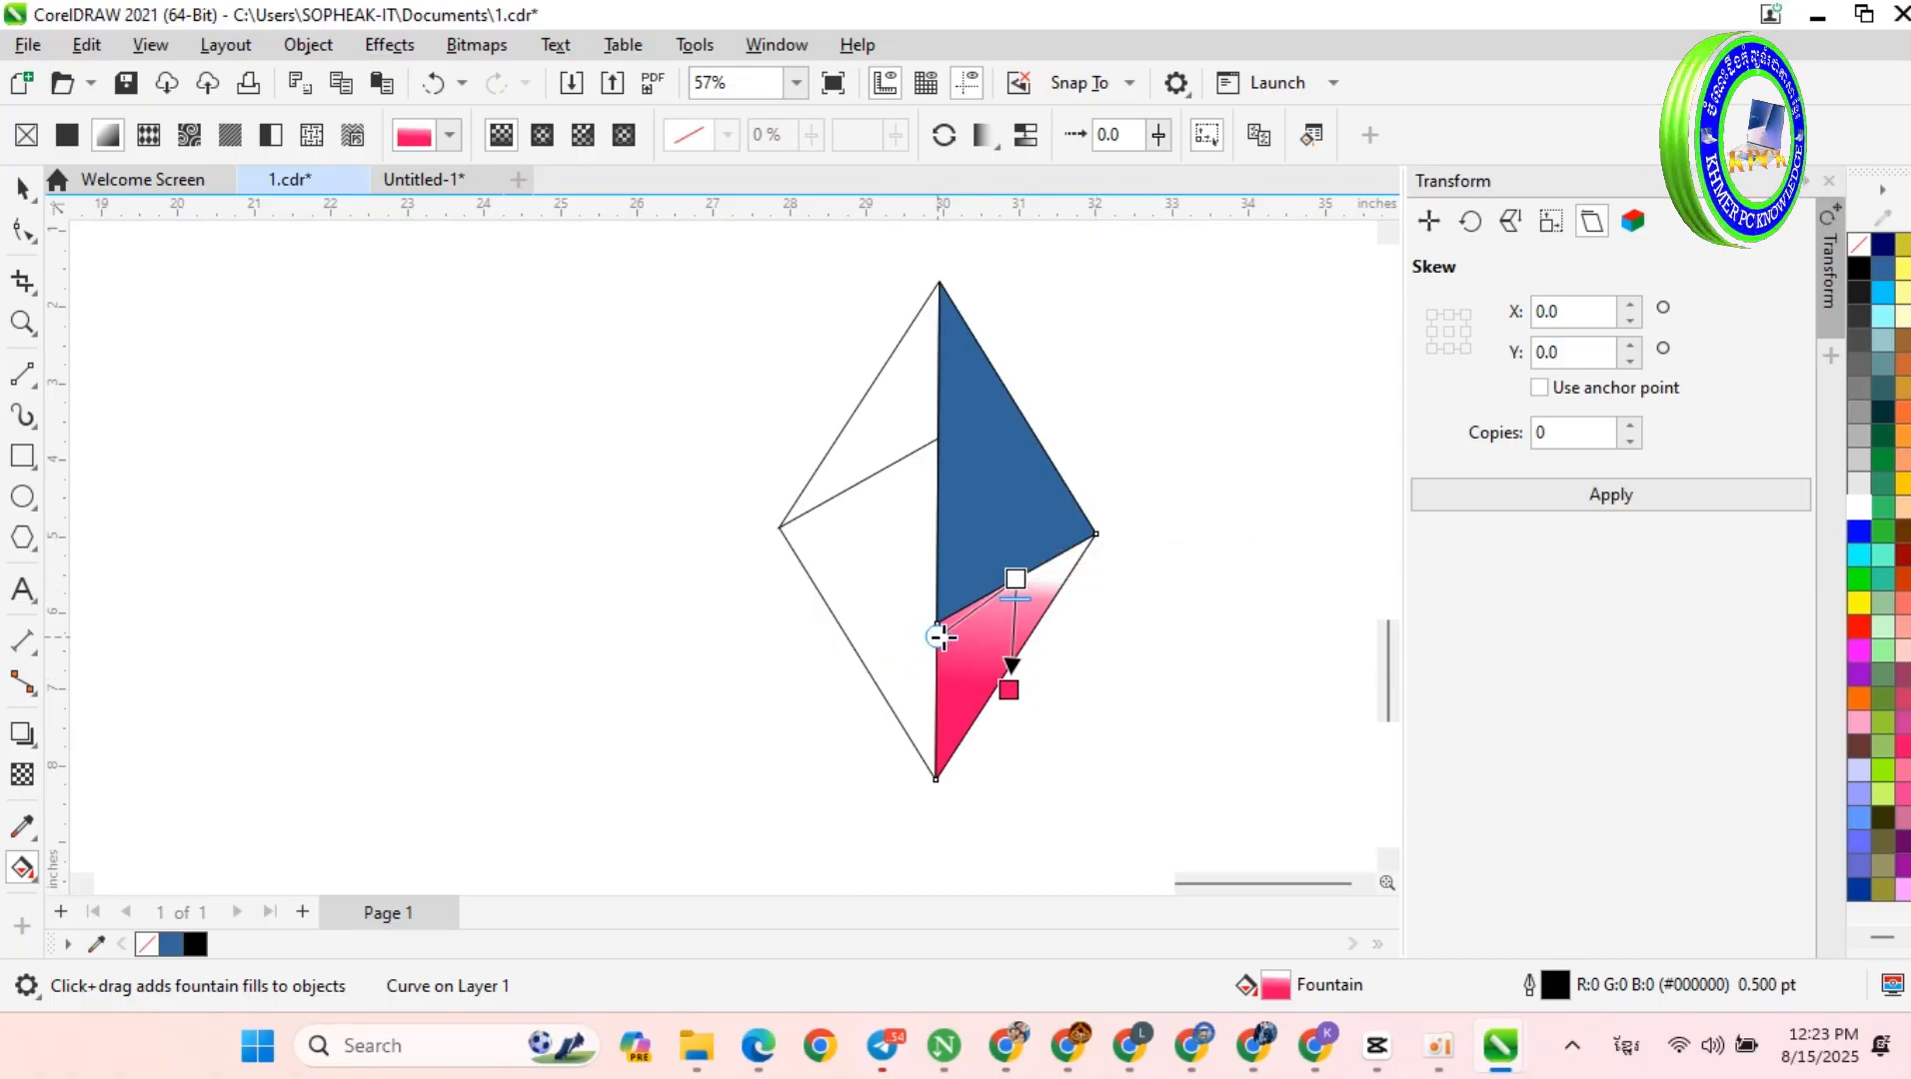
drag(1015, 577, 1064, 561)
drag(939, 588, 944, 631)
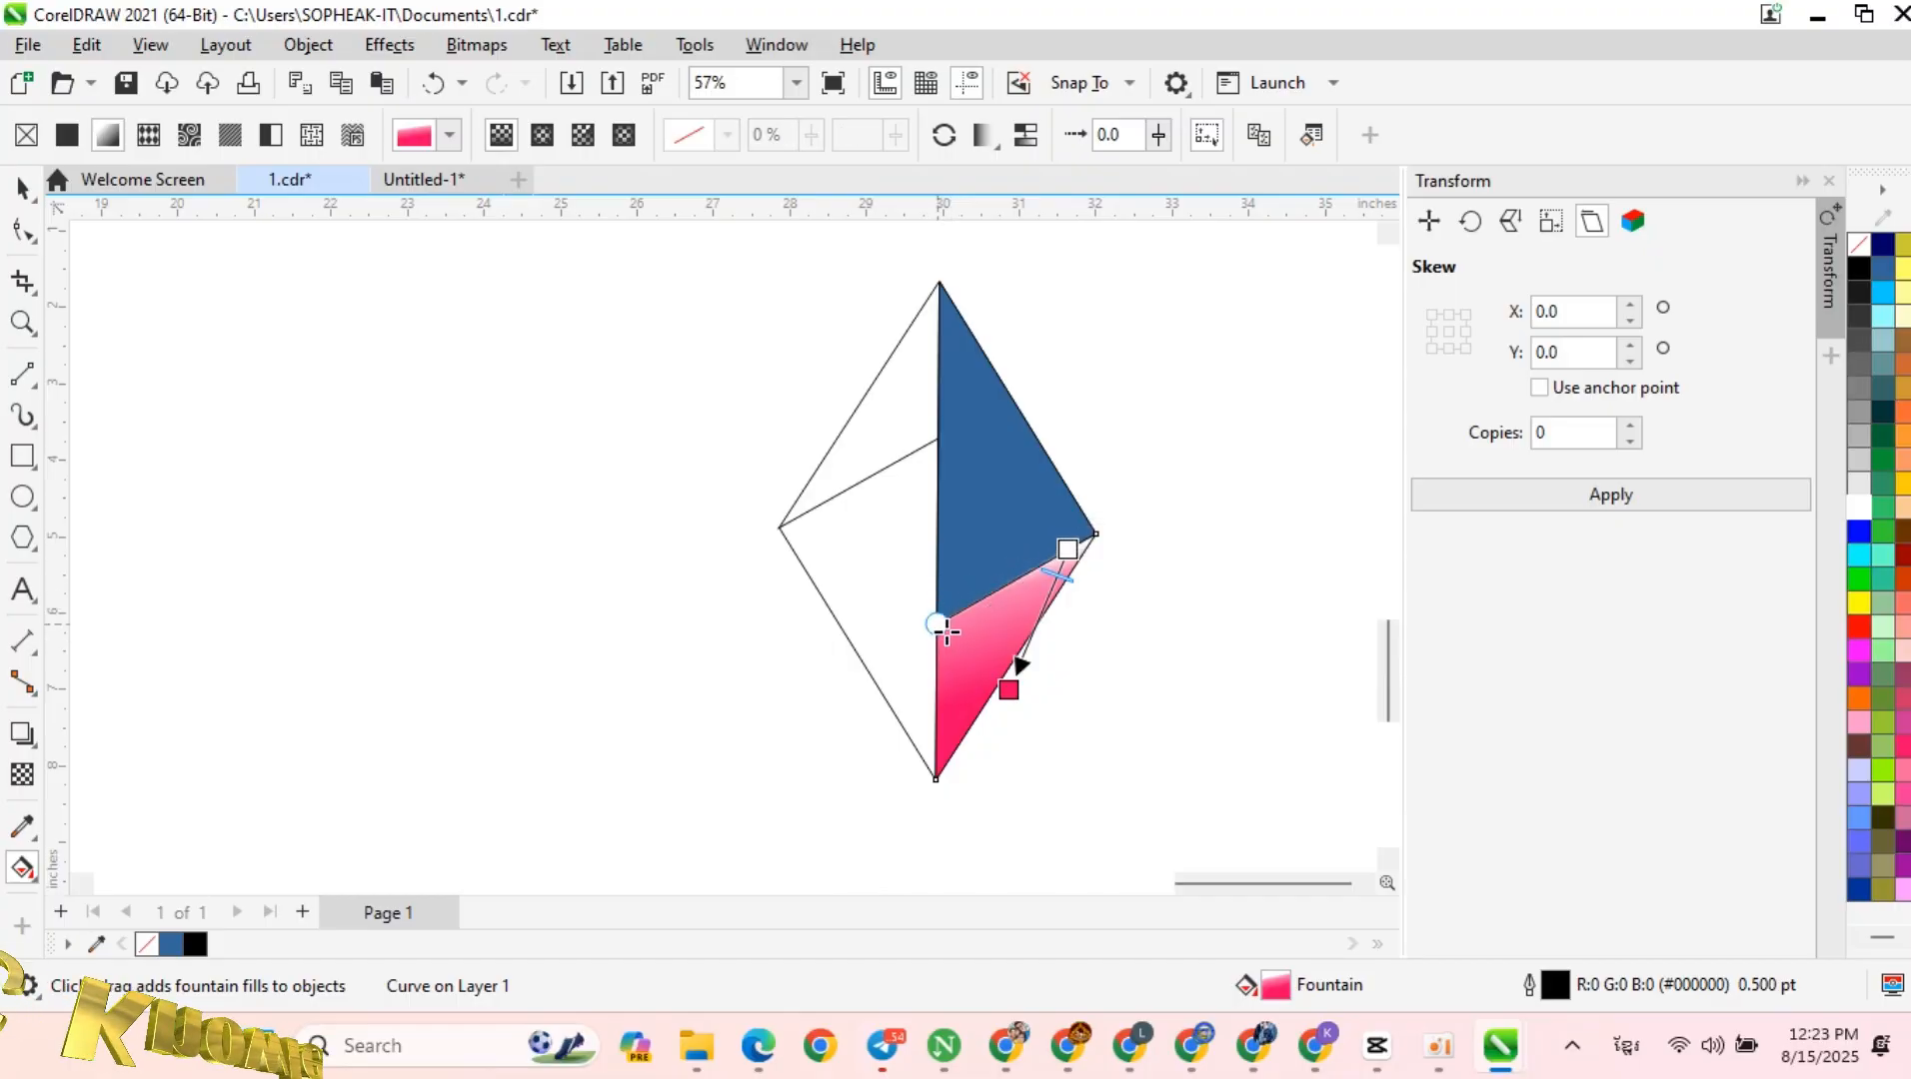
drag(1070, 547, 1067, 560)
drag(947, 624, 972, 692)
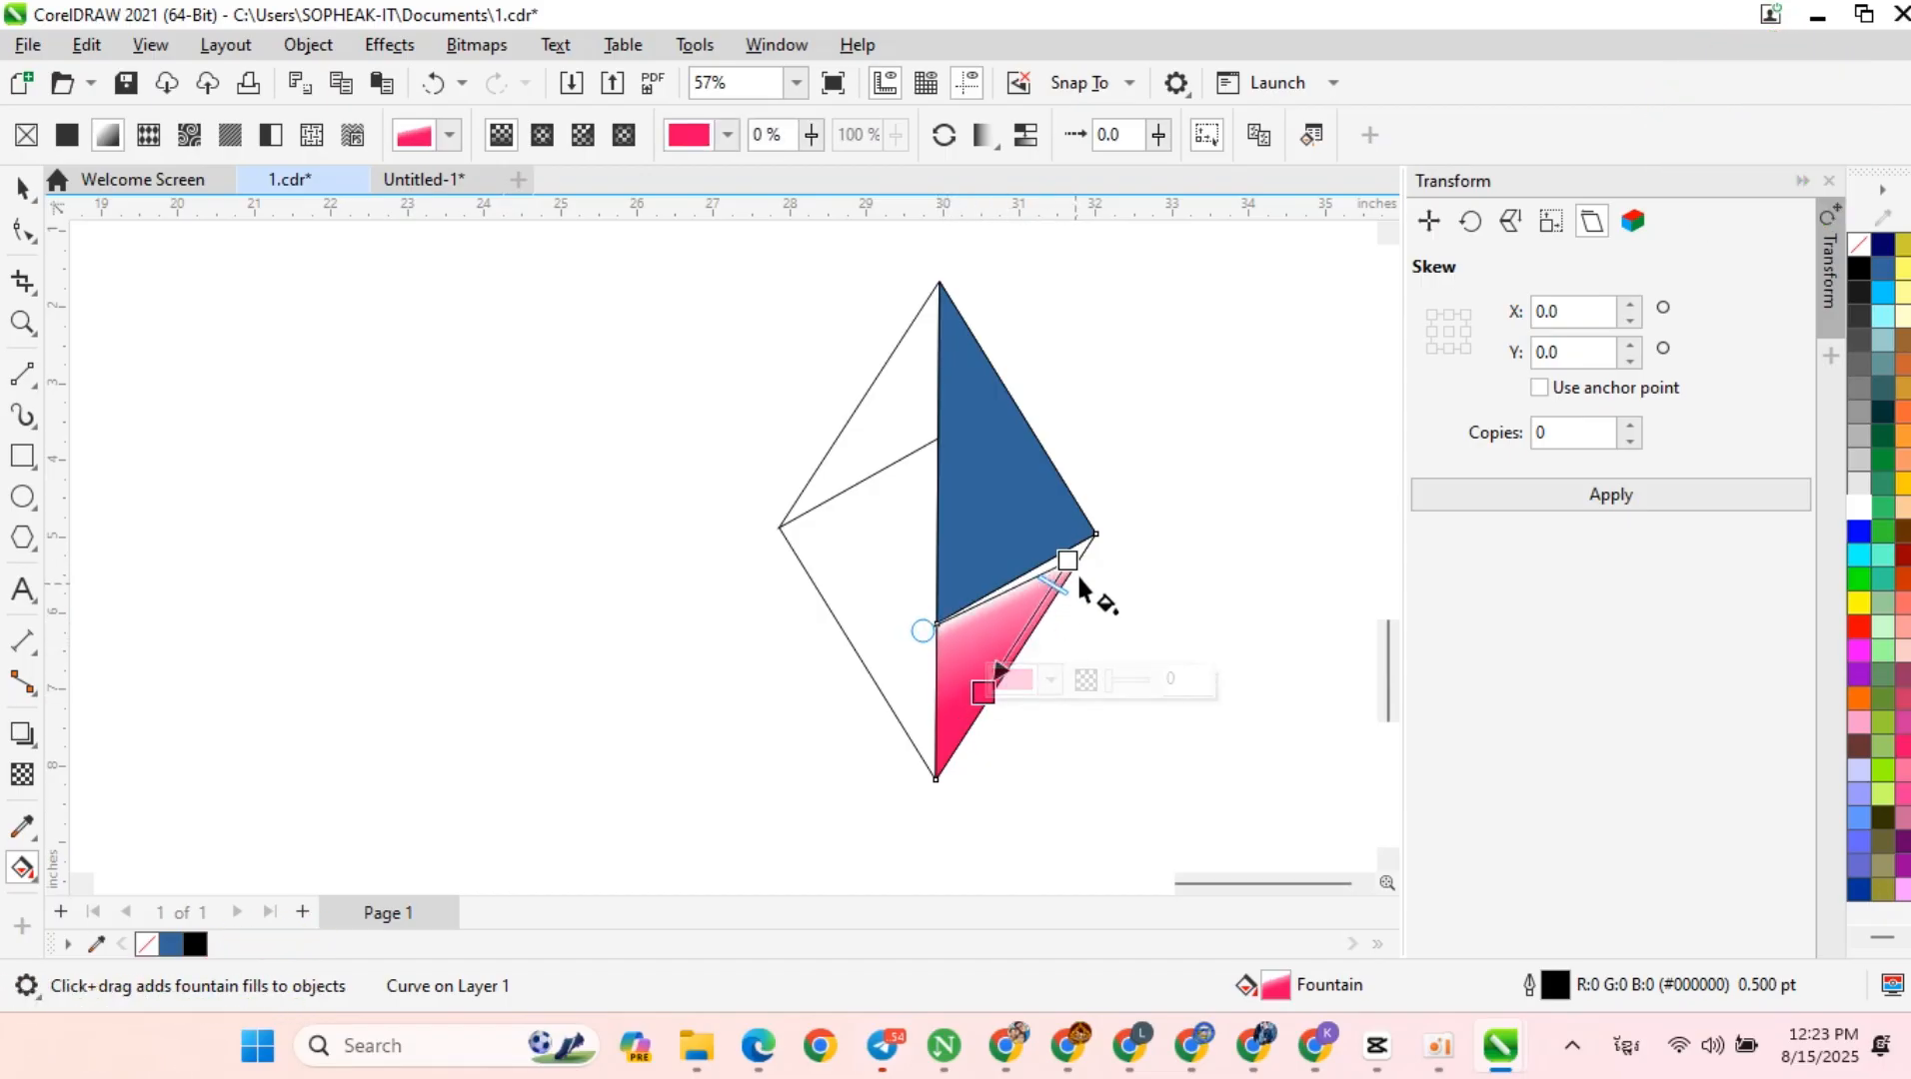
Step: Fine-tune the gradient's midpoint, placing its white end at the diamond's right corner and its skew handle on the vertical center line
drag(1054, 586, 1052, 603)
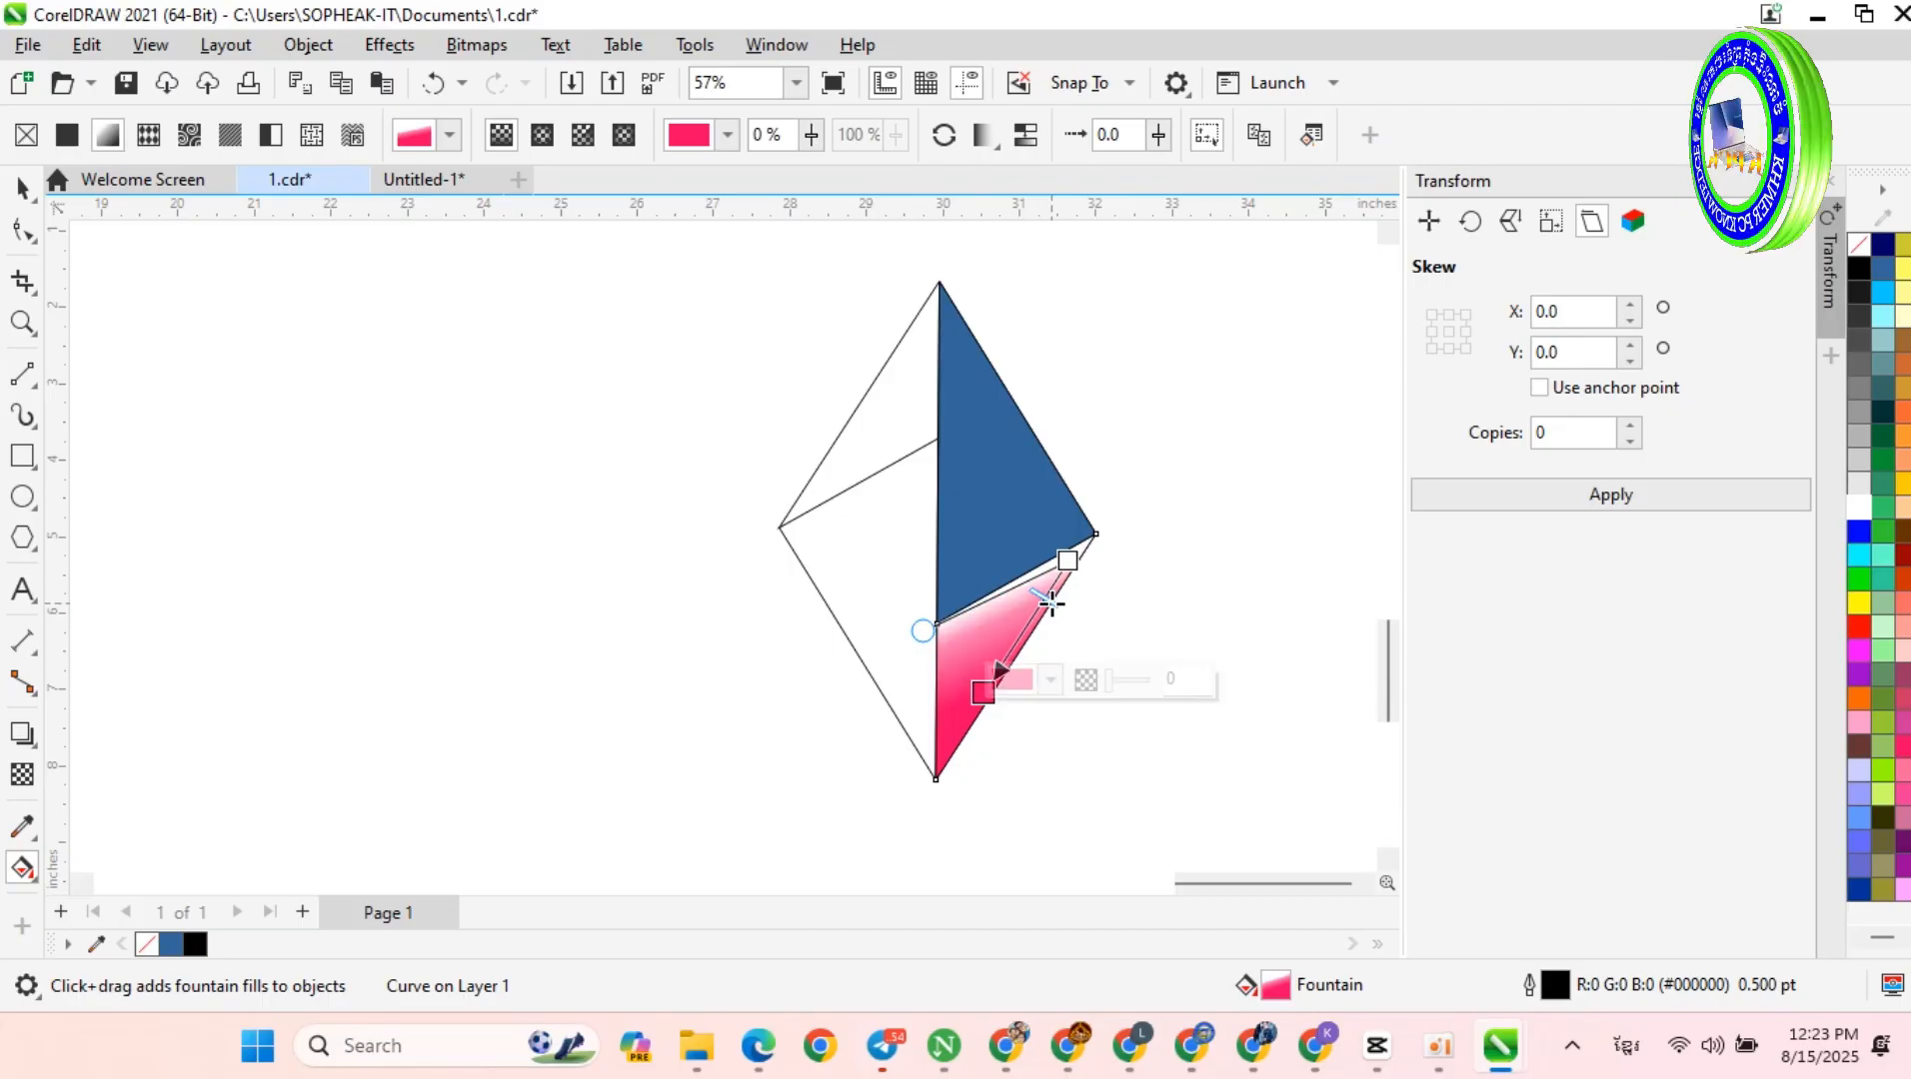
drag(924, 630, 950, 638)
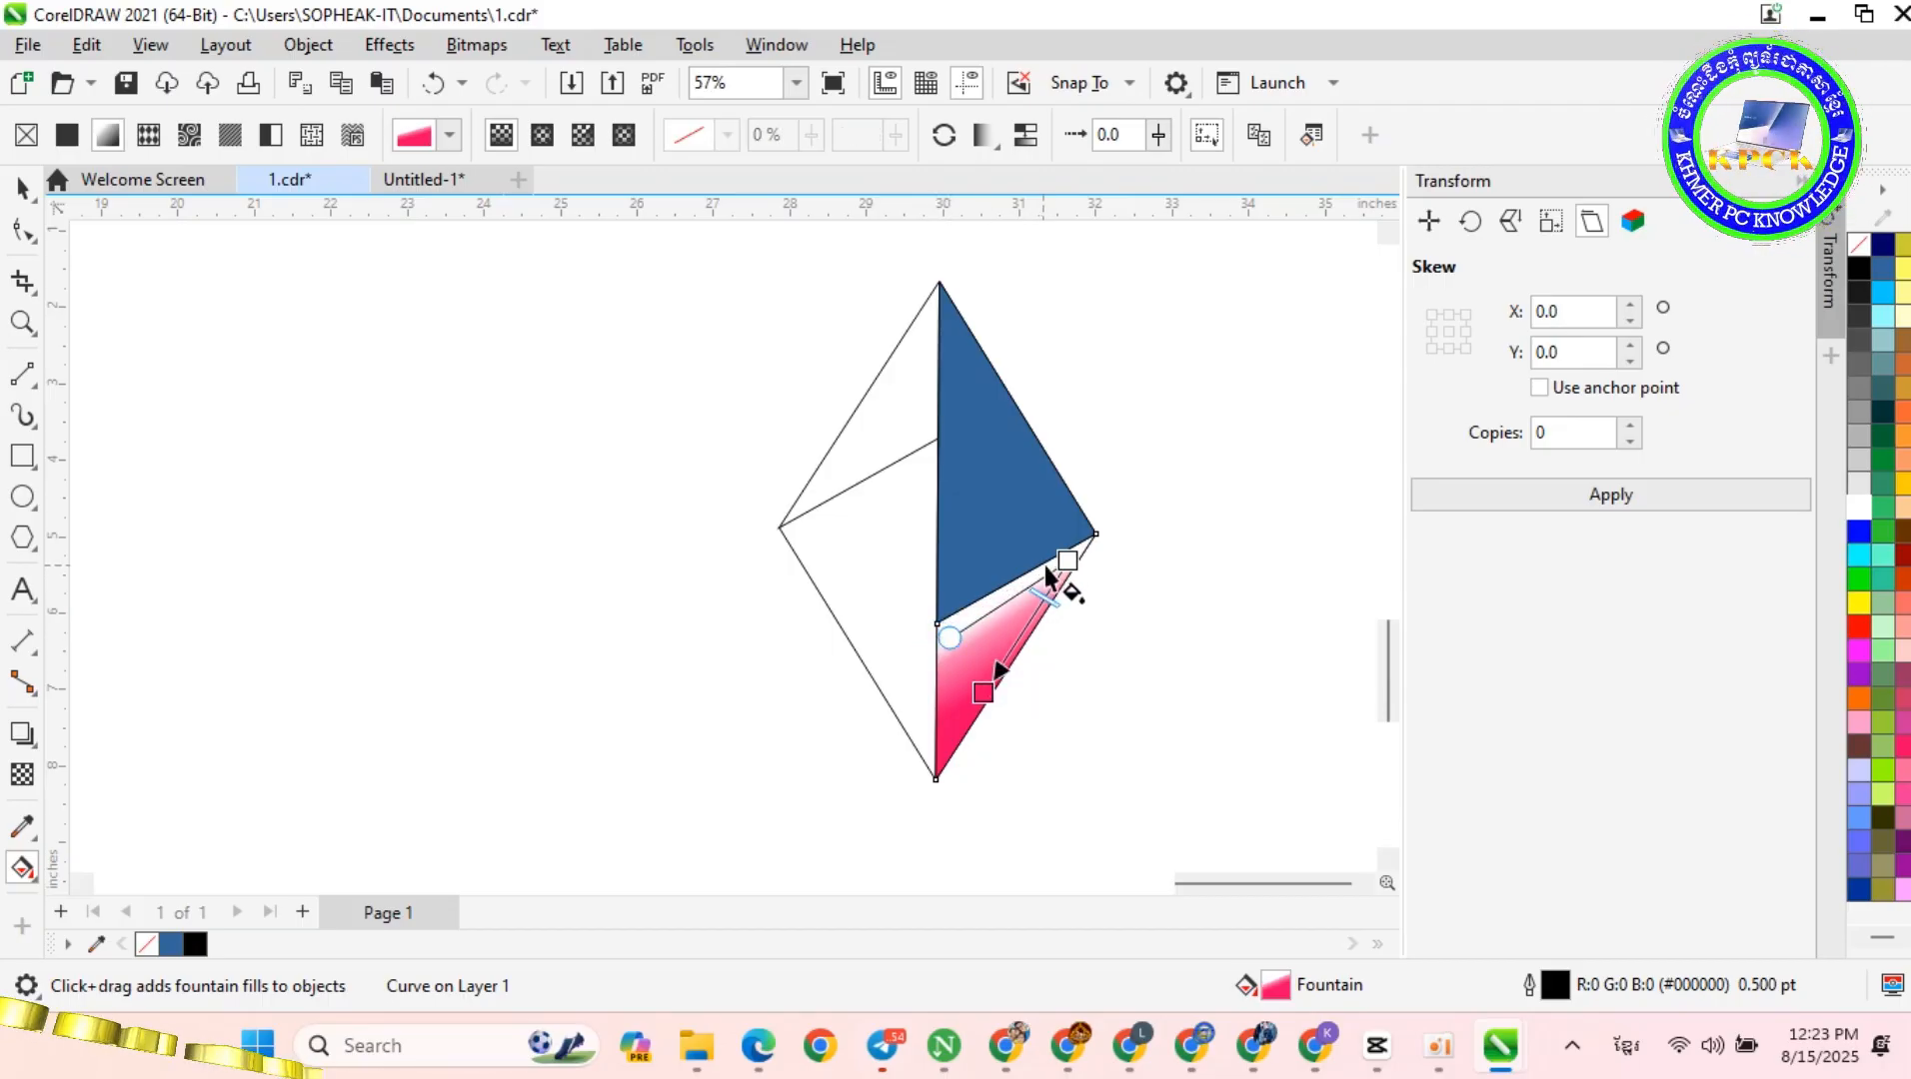
drag(1066, 560, 1081, 541)
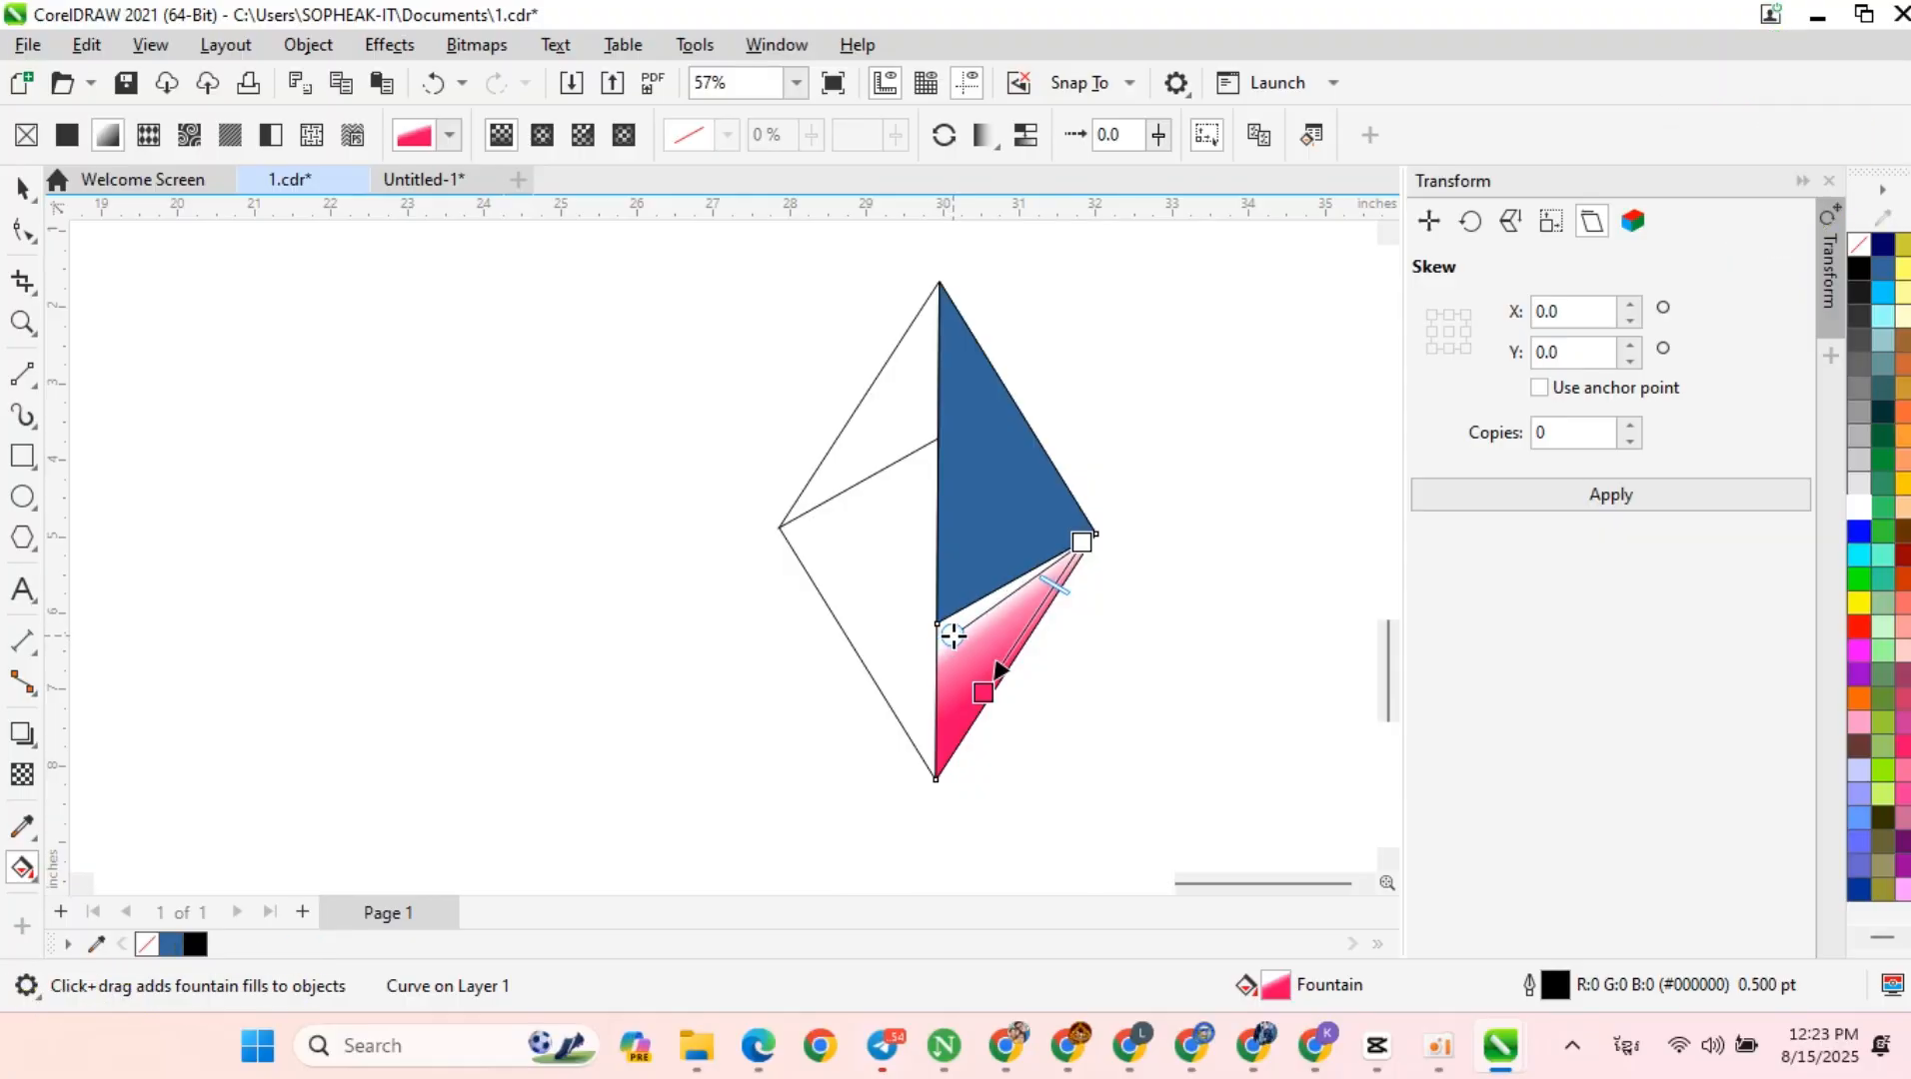
click(1083, 539)
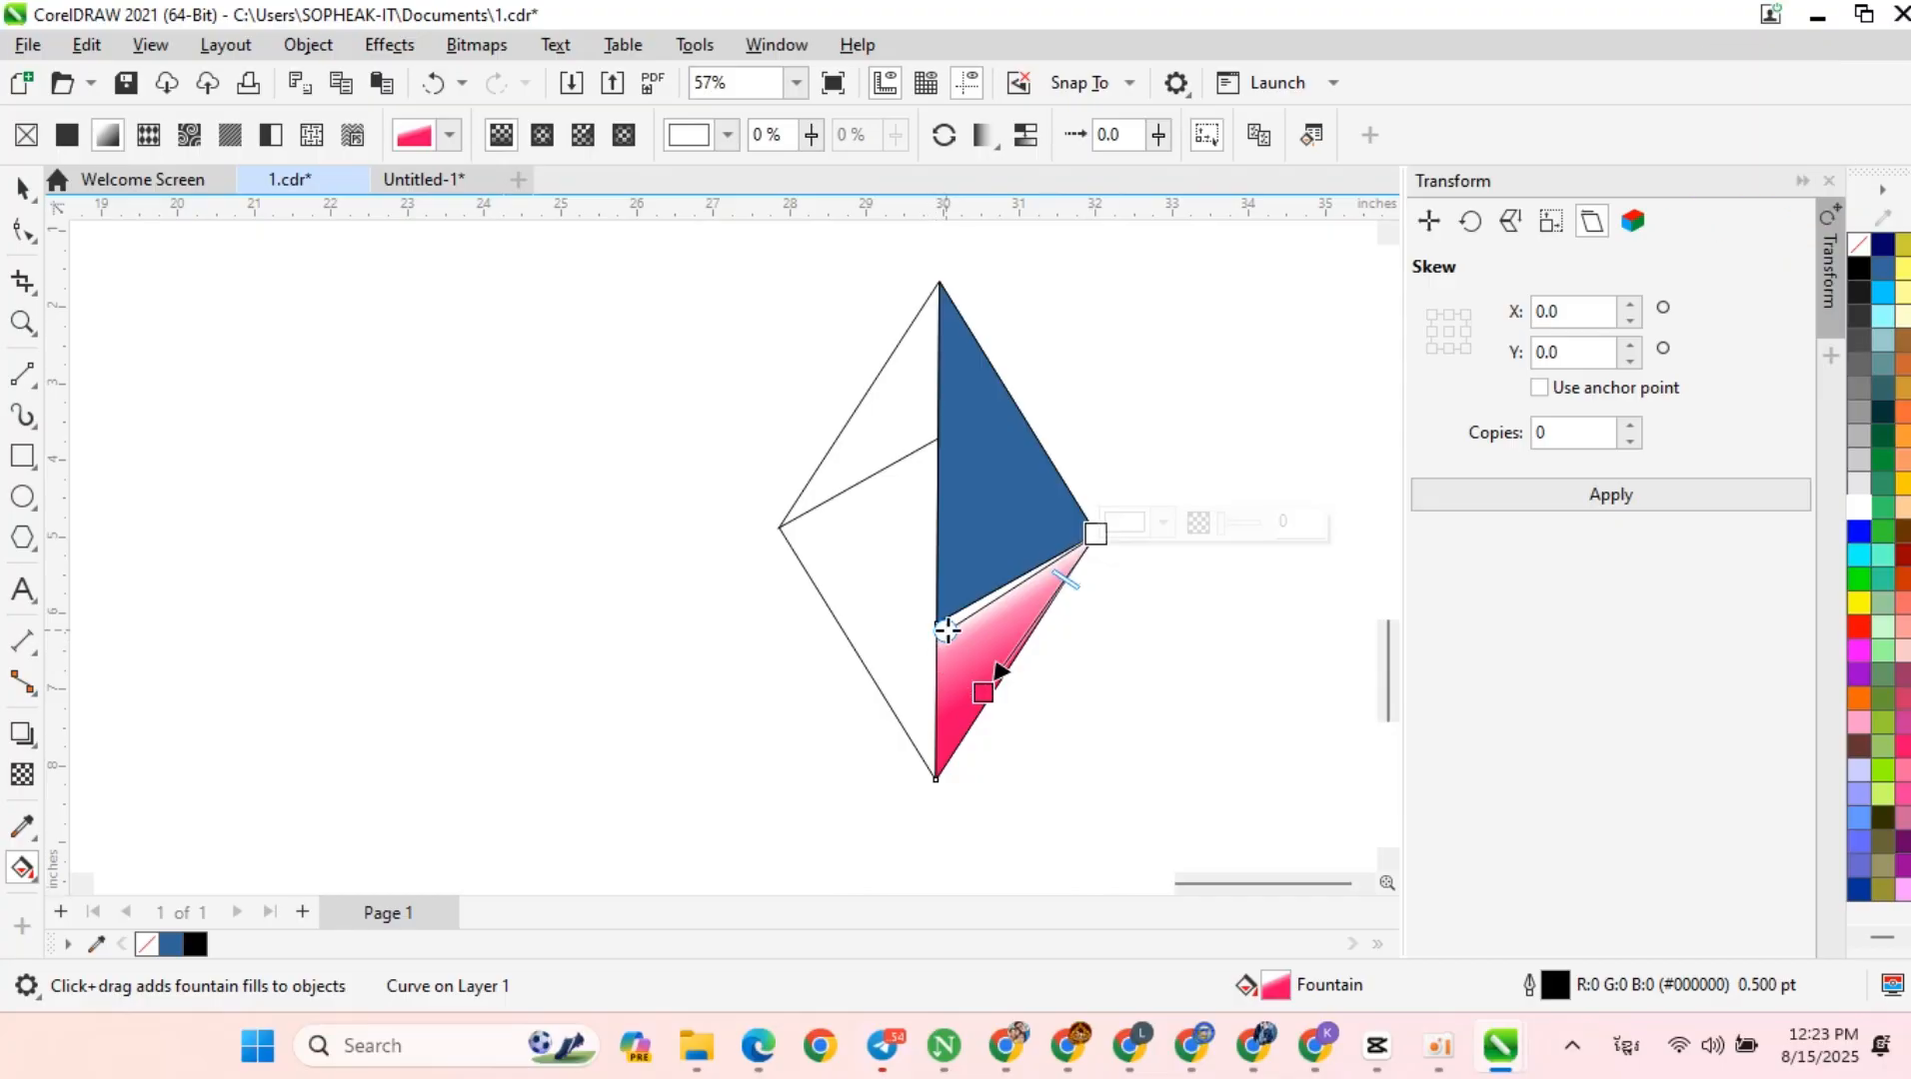
drag(946, 629, 935, 636)
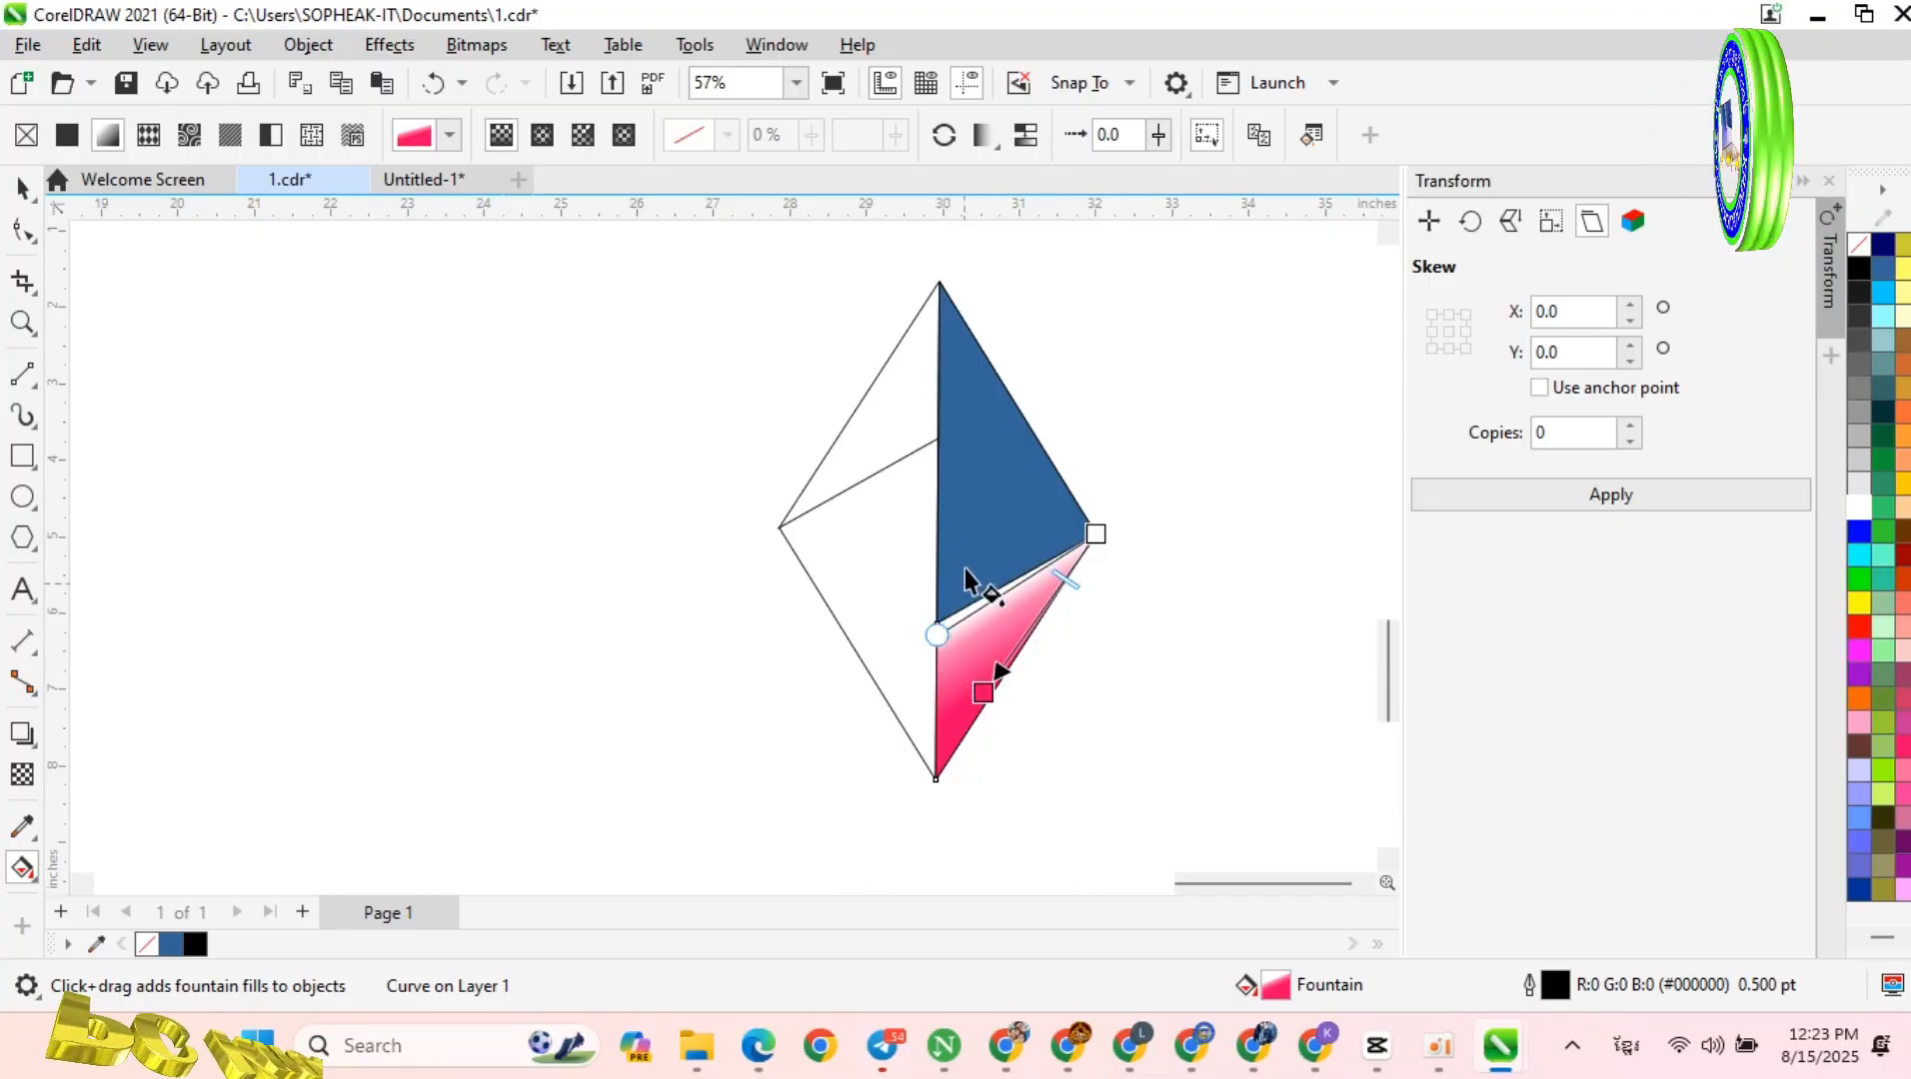
Step: Copy the lower-right triangle's fountain fill onto the blue upper-right region and reverse the copied fill
click(969, 463)
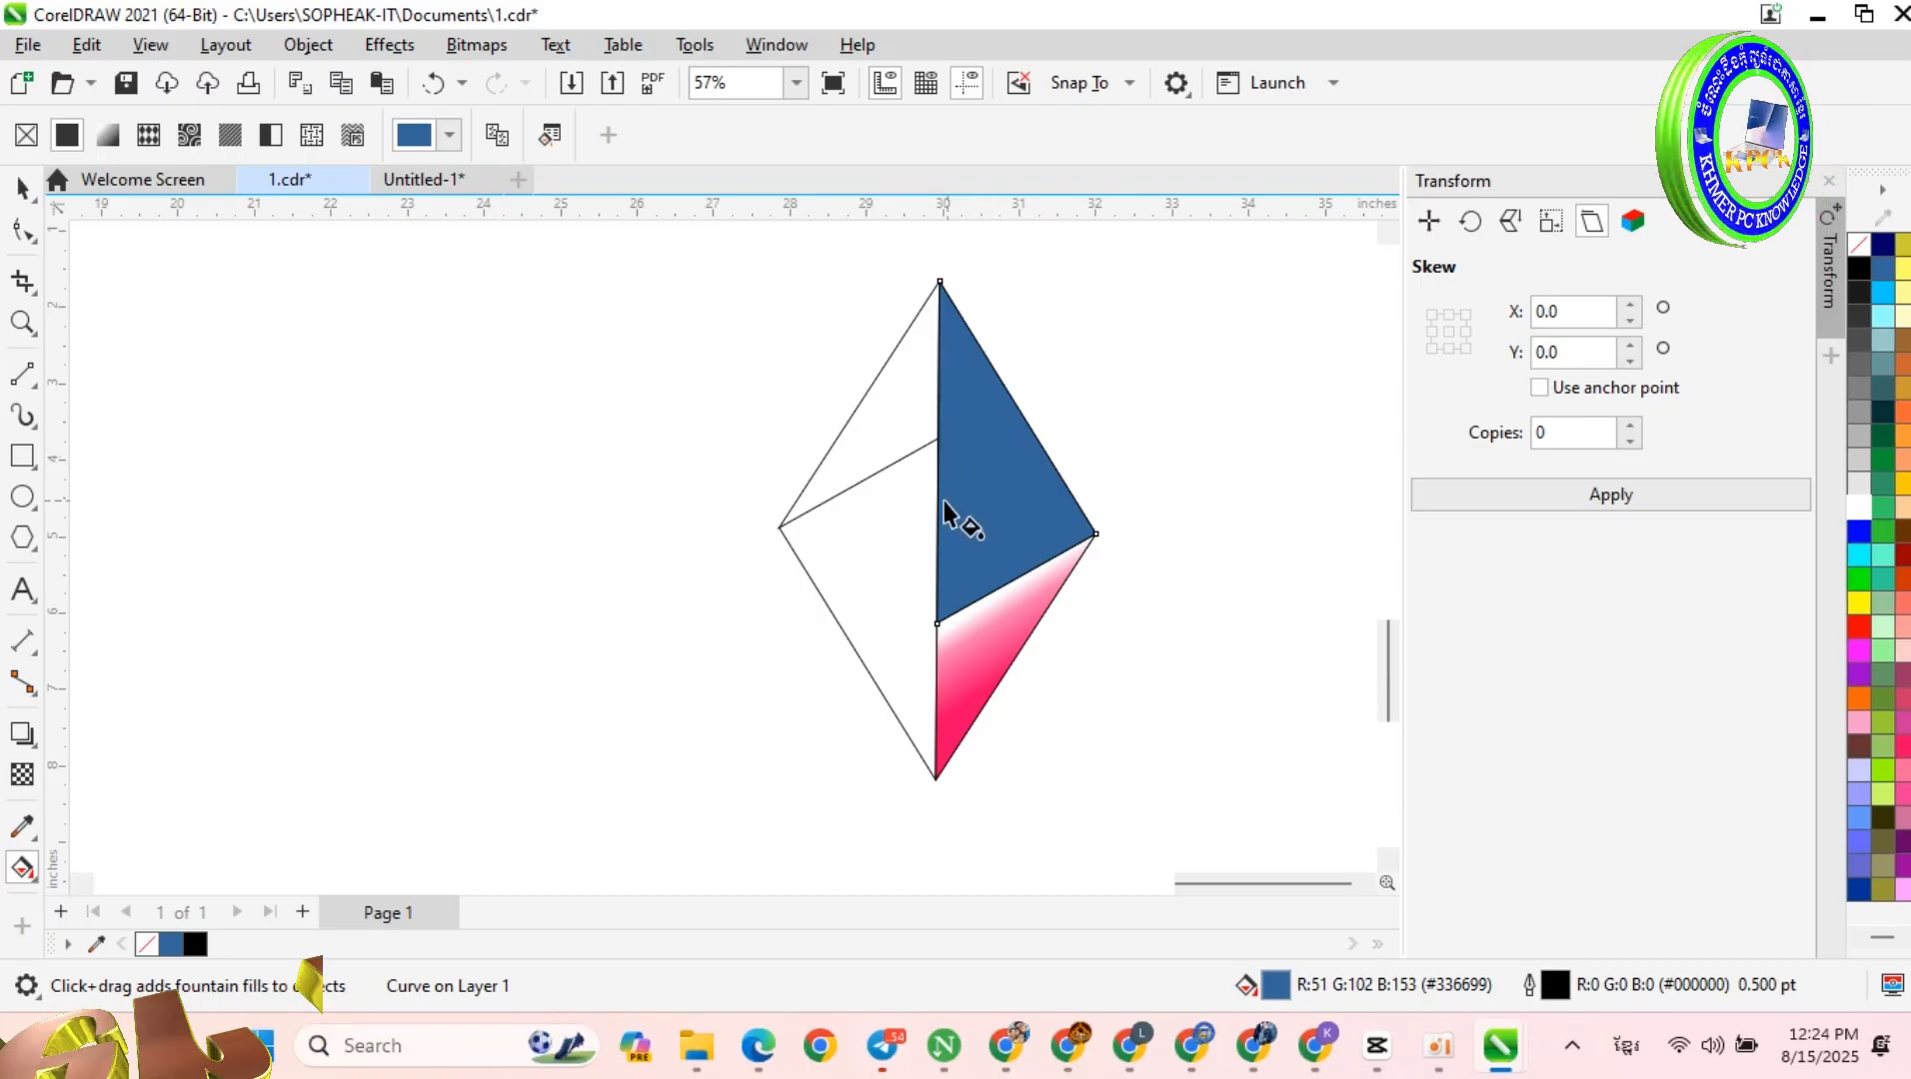
click(499, 137)
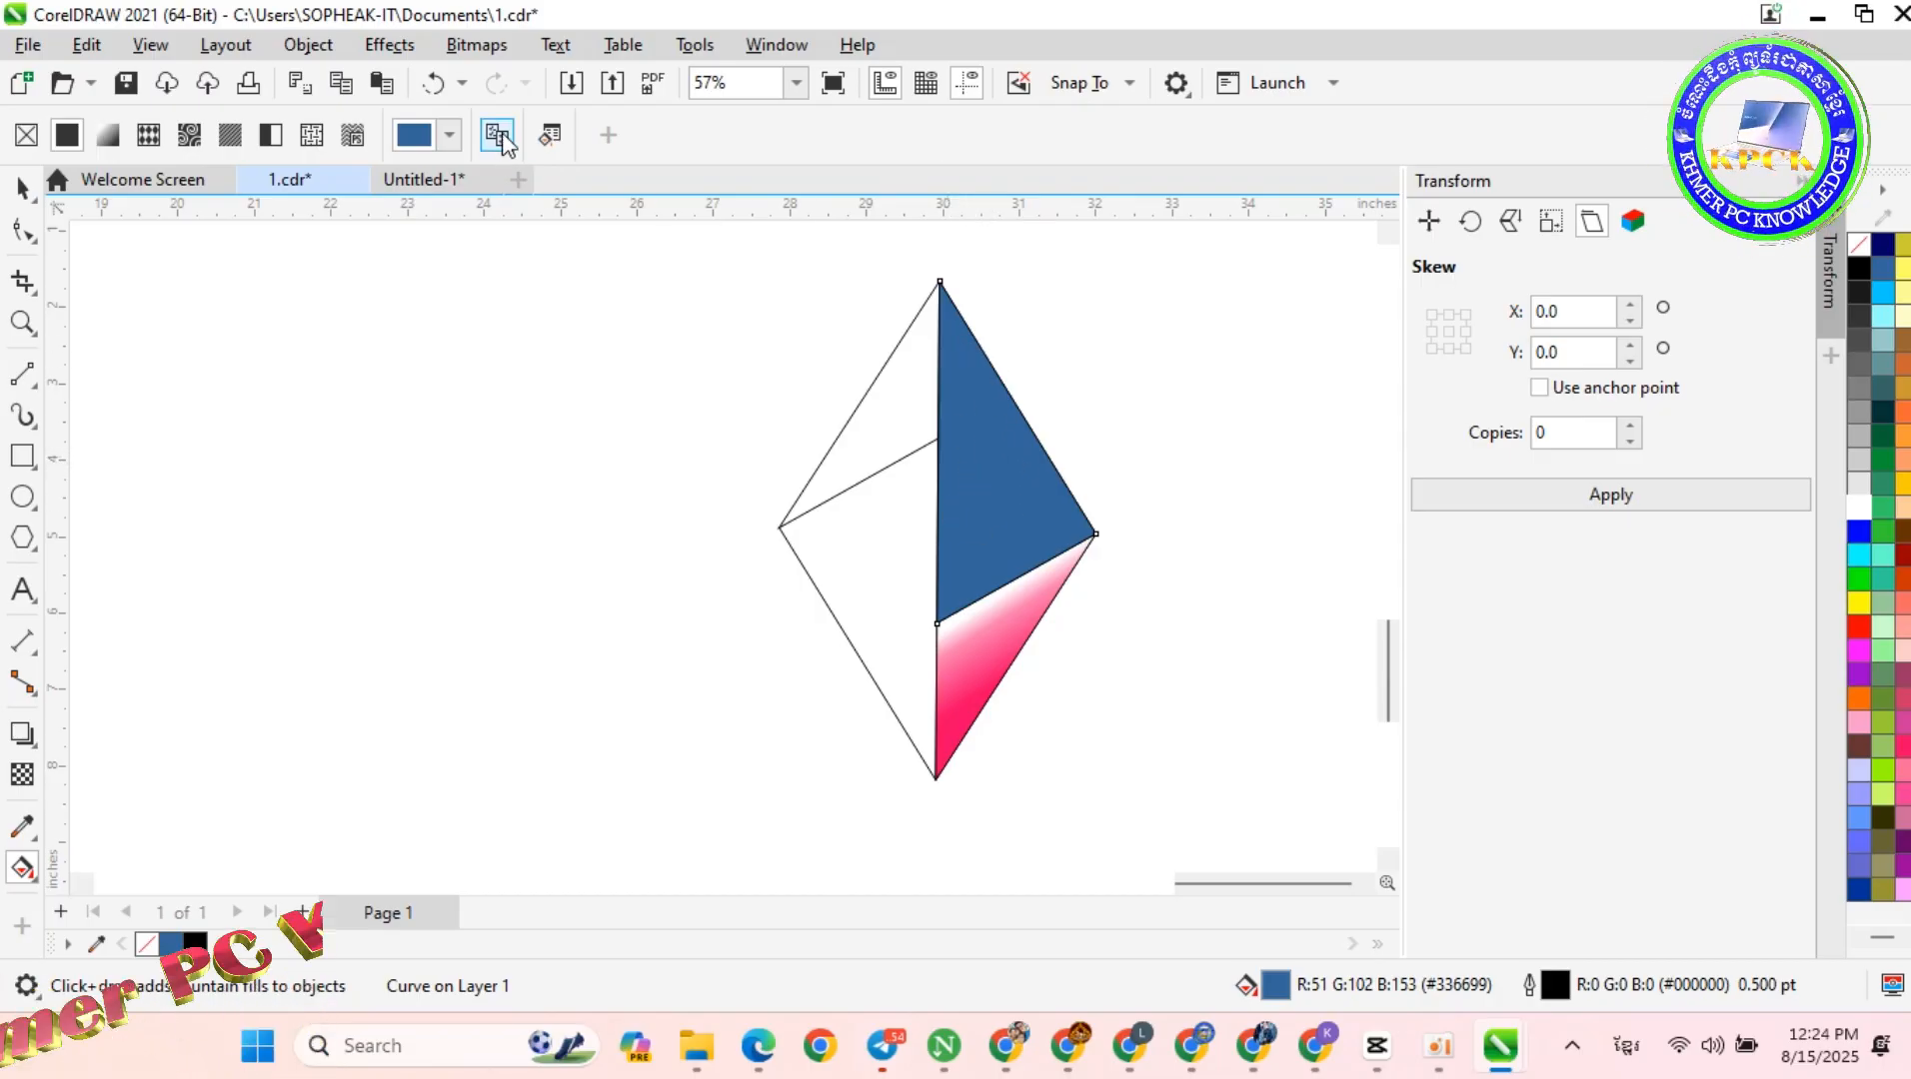
click(976, 629)
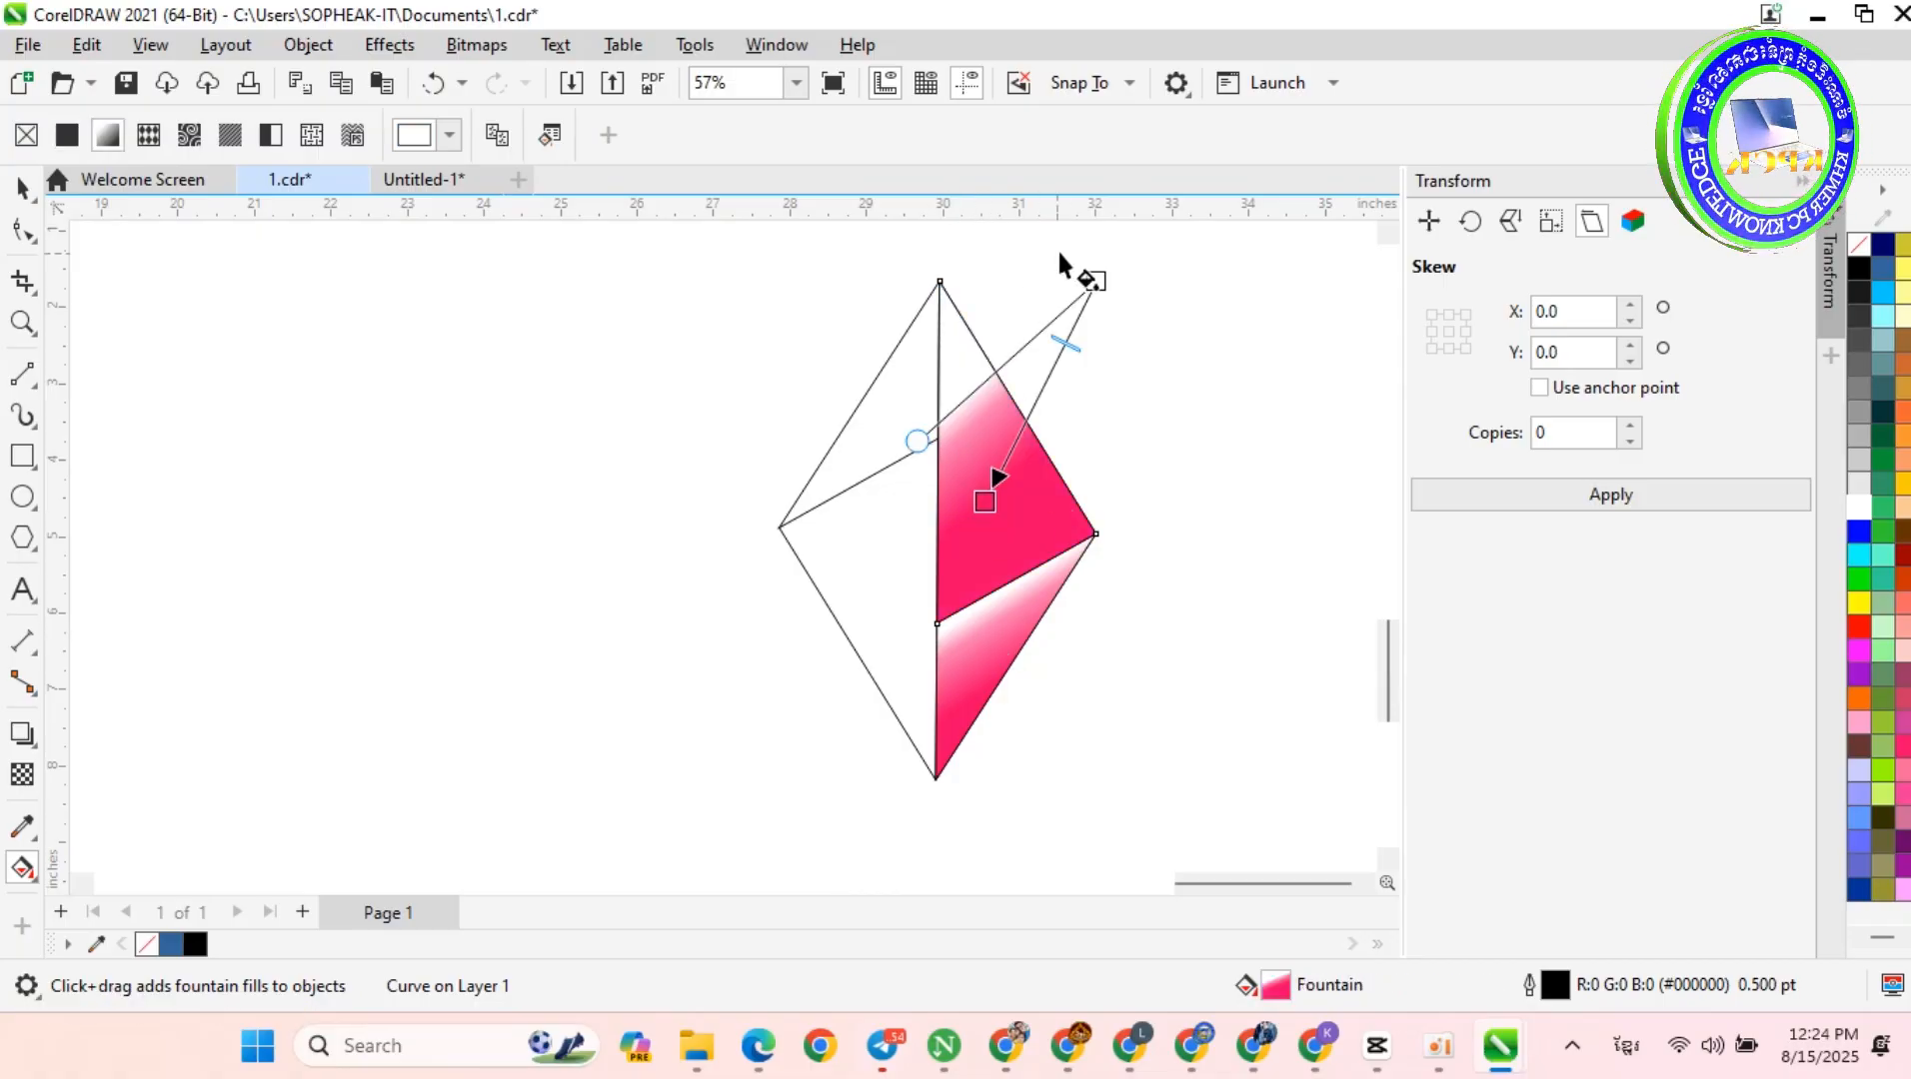
click(1027, 512)
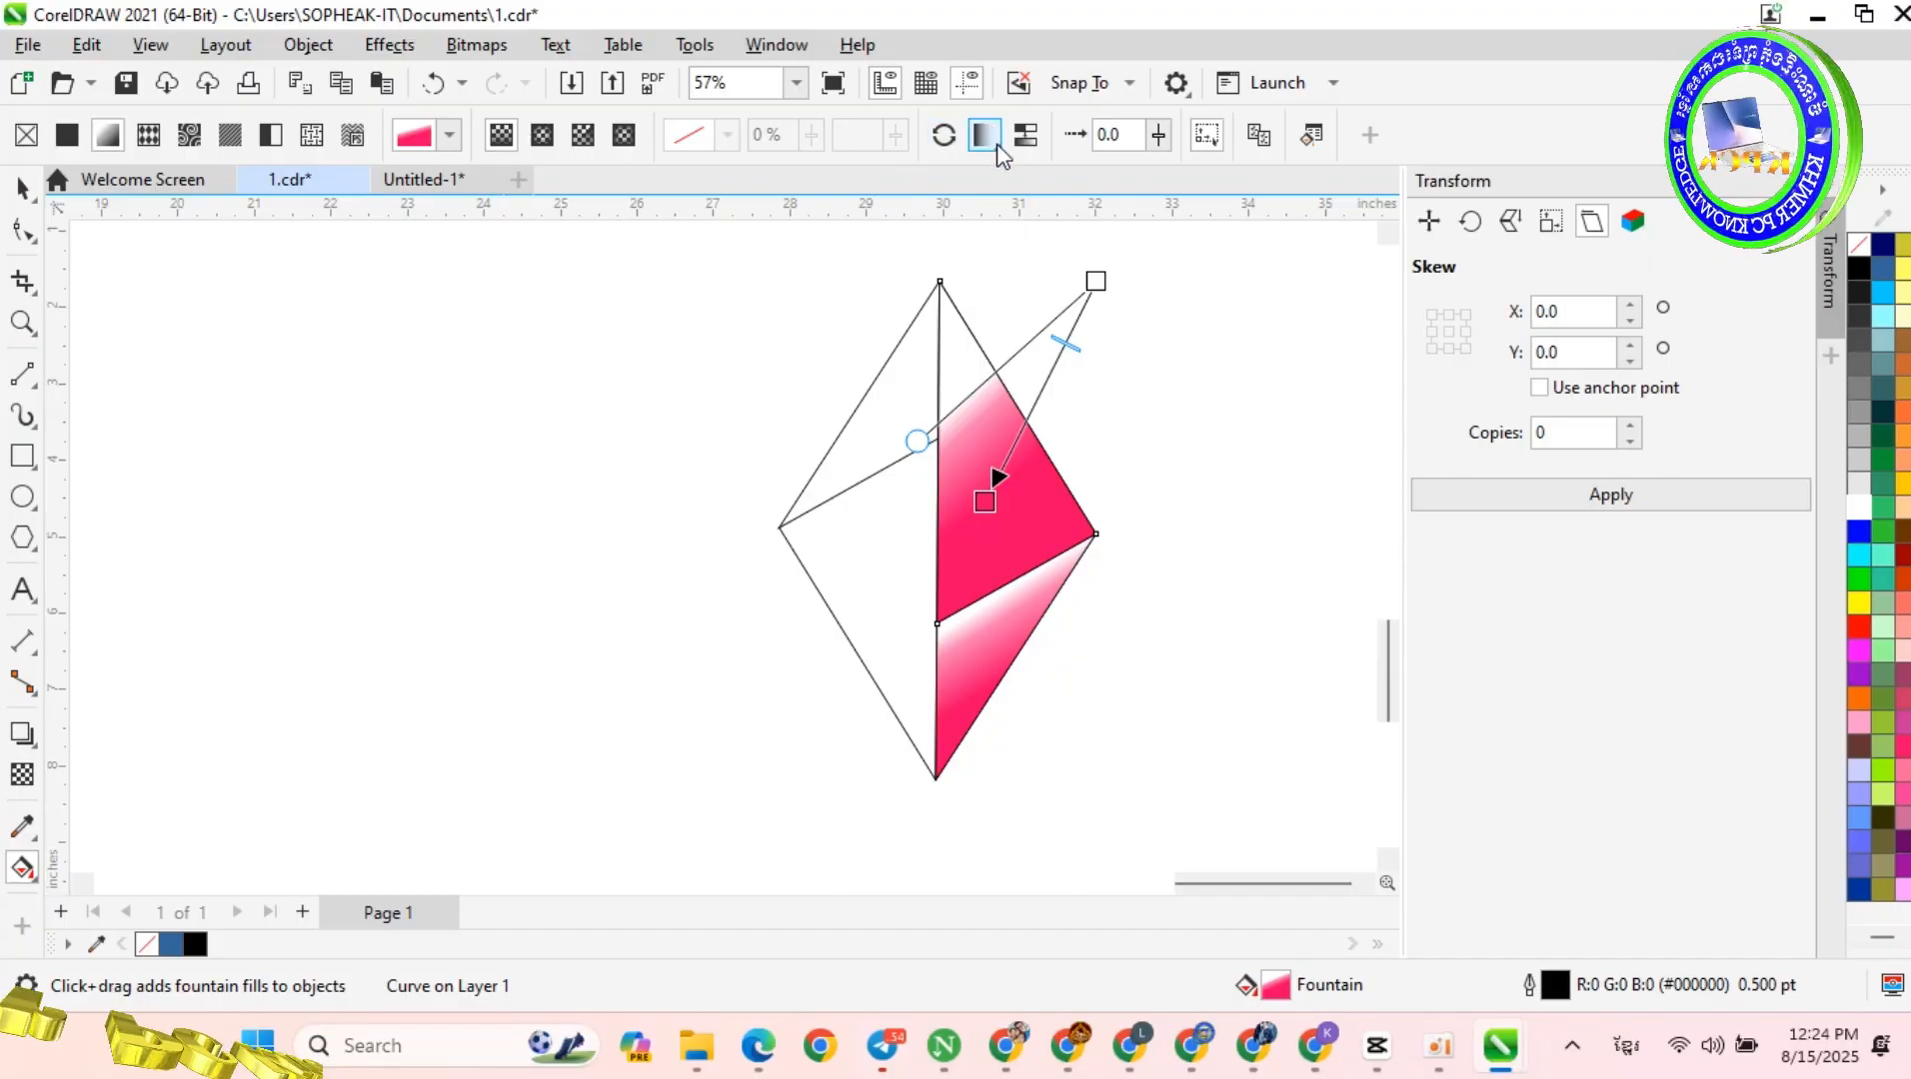
click(953, 143)
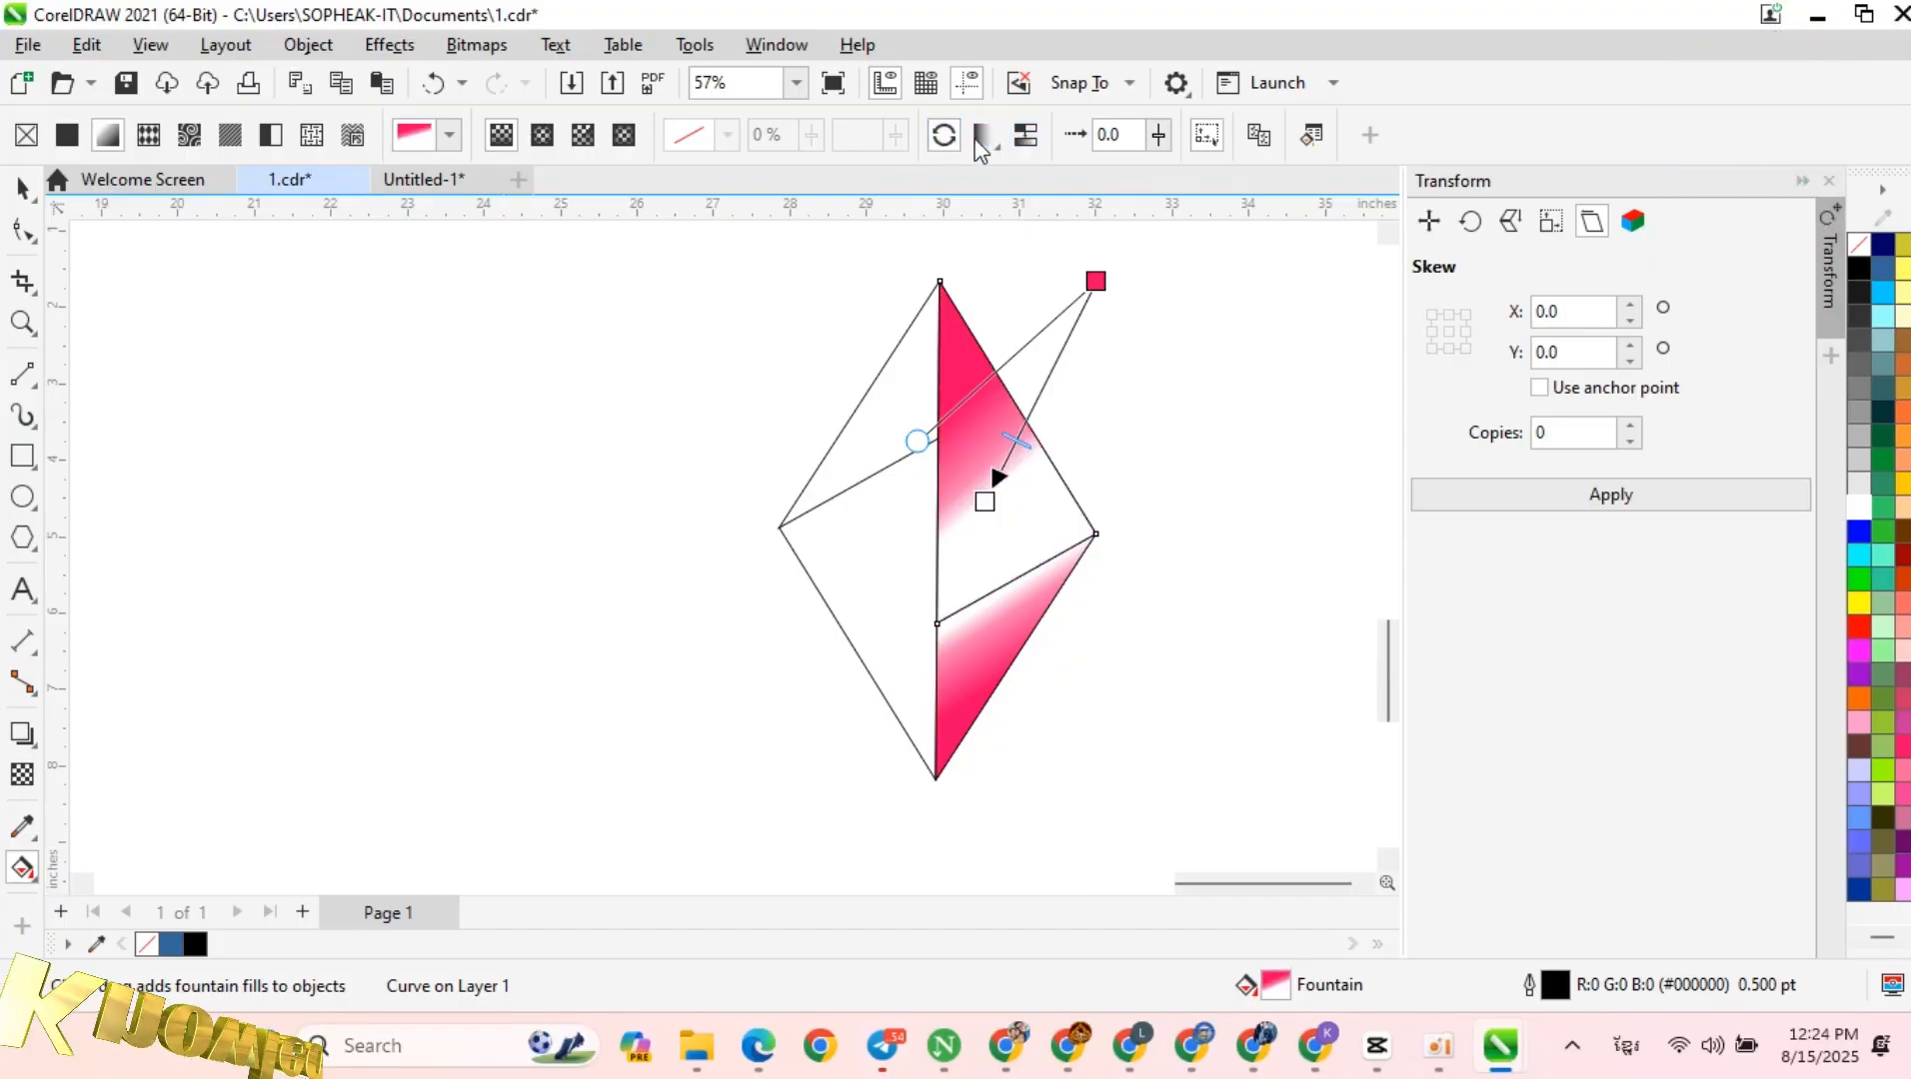
Step: Move the upper-right gradient's white end to the region's lower inner corner and its pink end down near the diamond's right corner
drag(1095, 280, 1030, 425)
drag(988, 502, 937, 625)
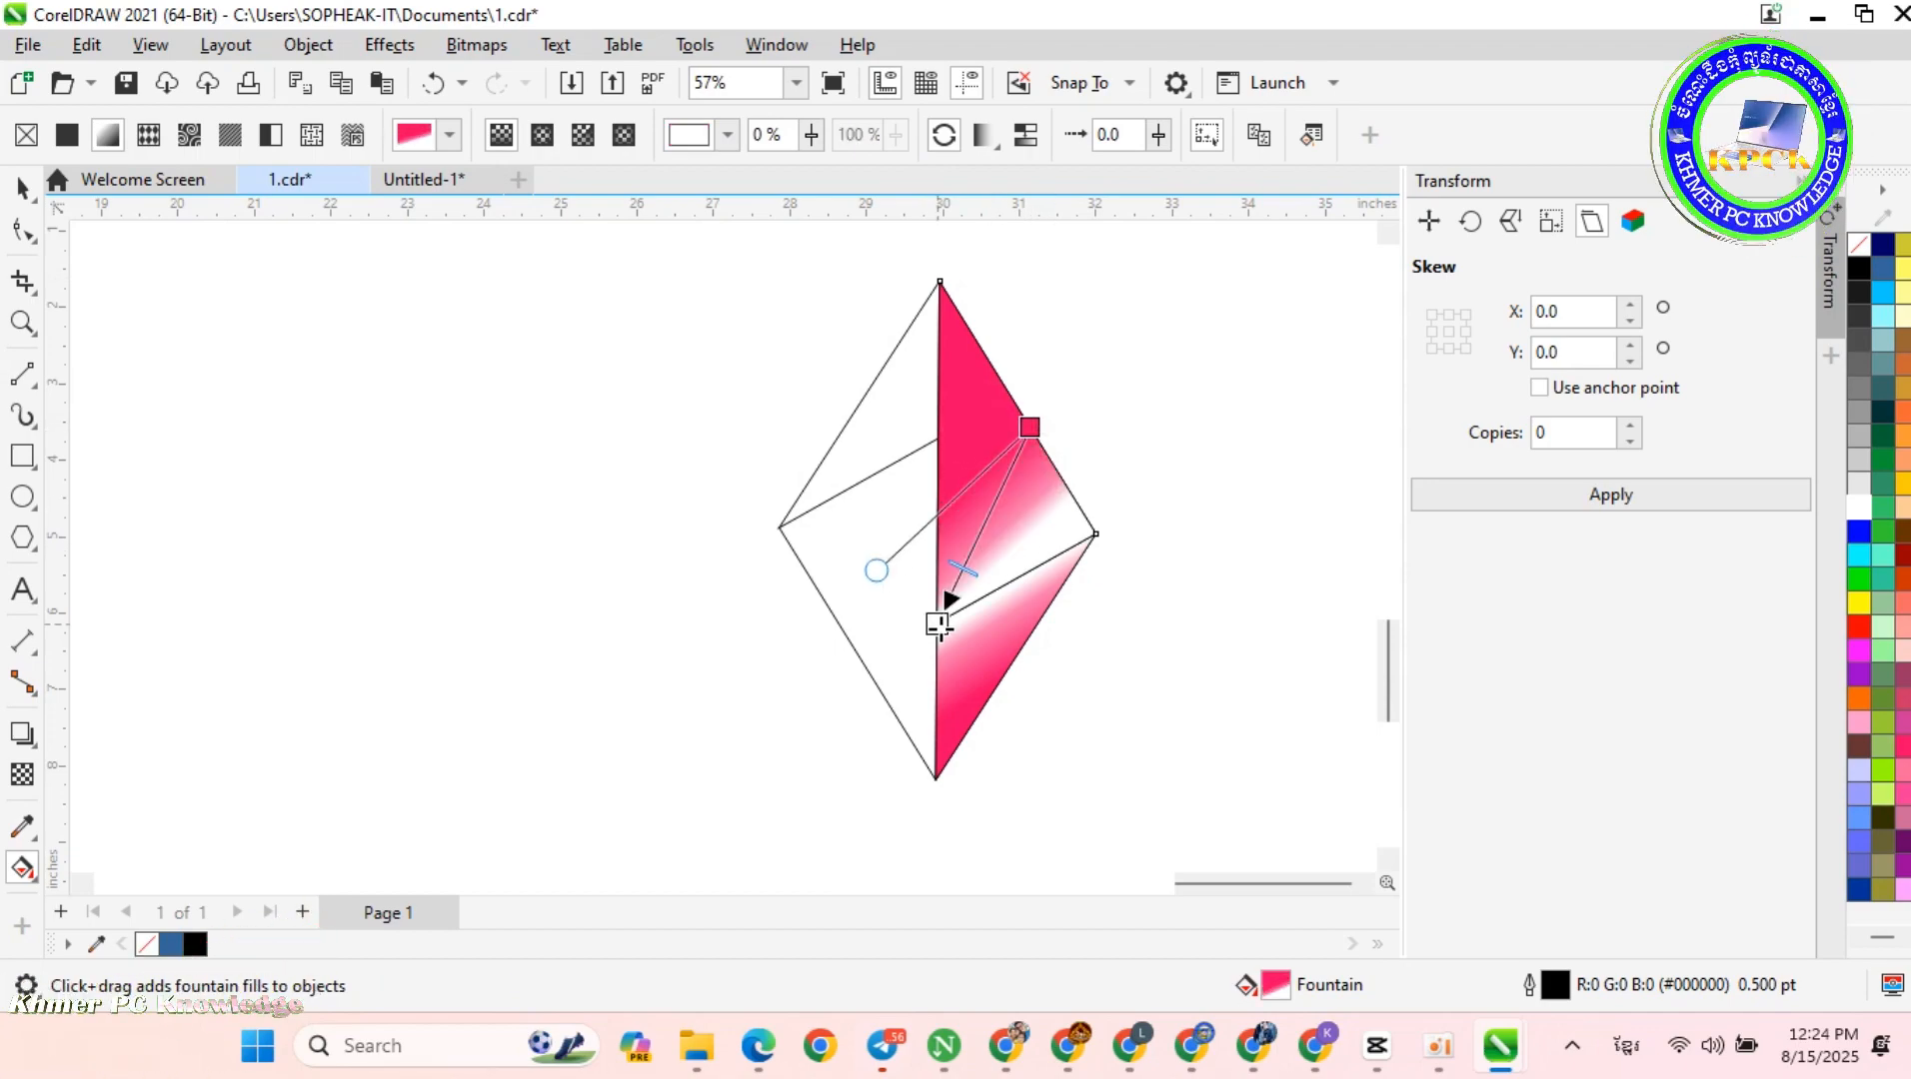
drag(1030, 428, 1053, 475)
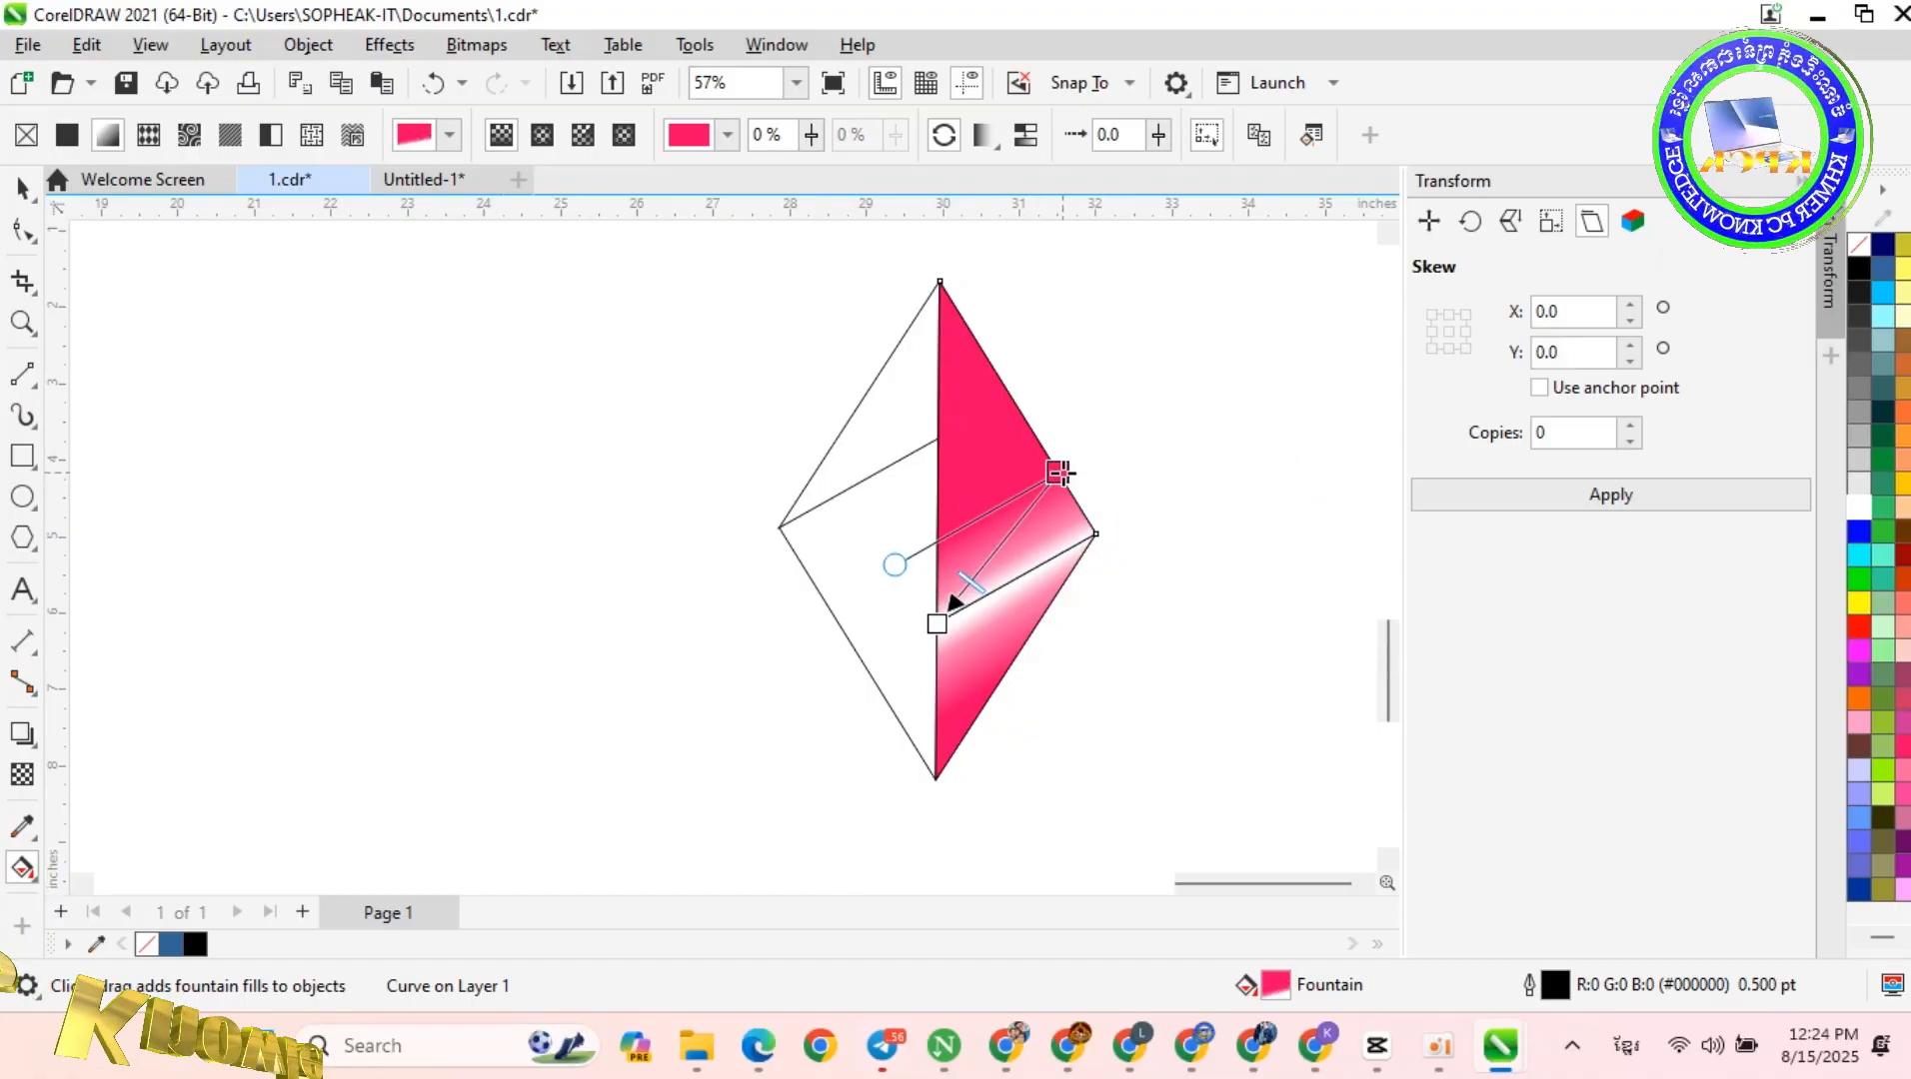
drag(1060, 473, 1079, 527)
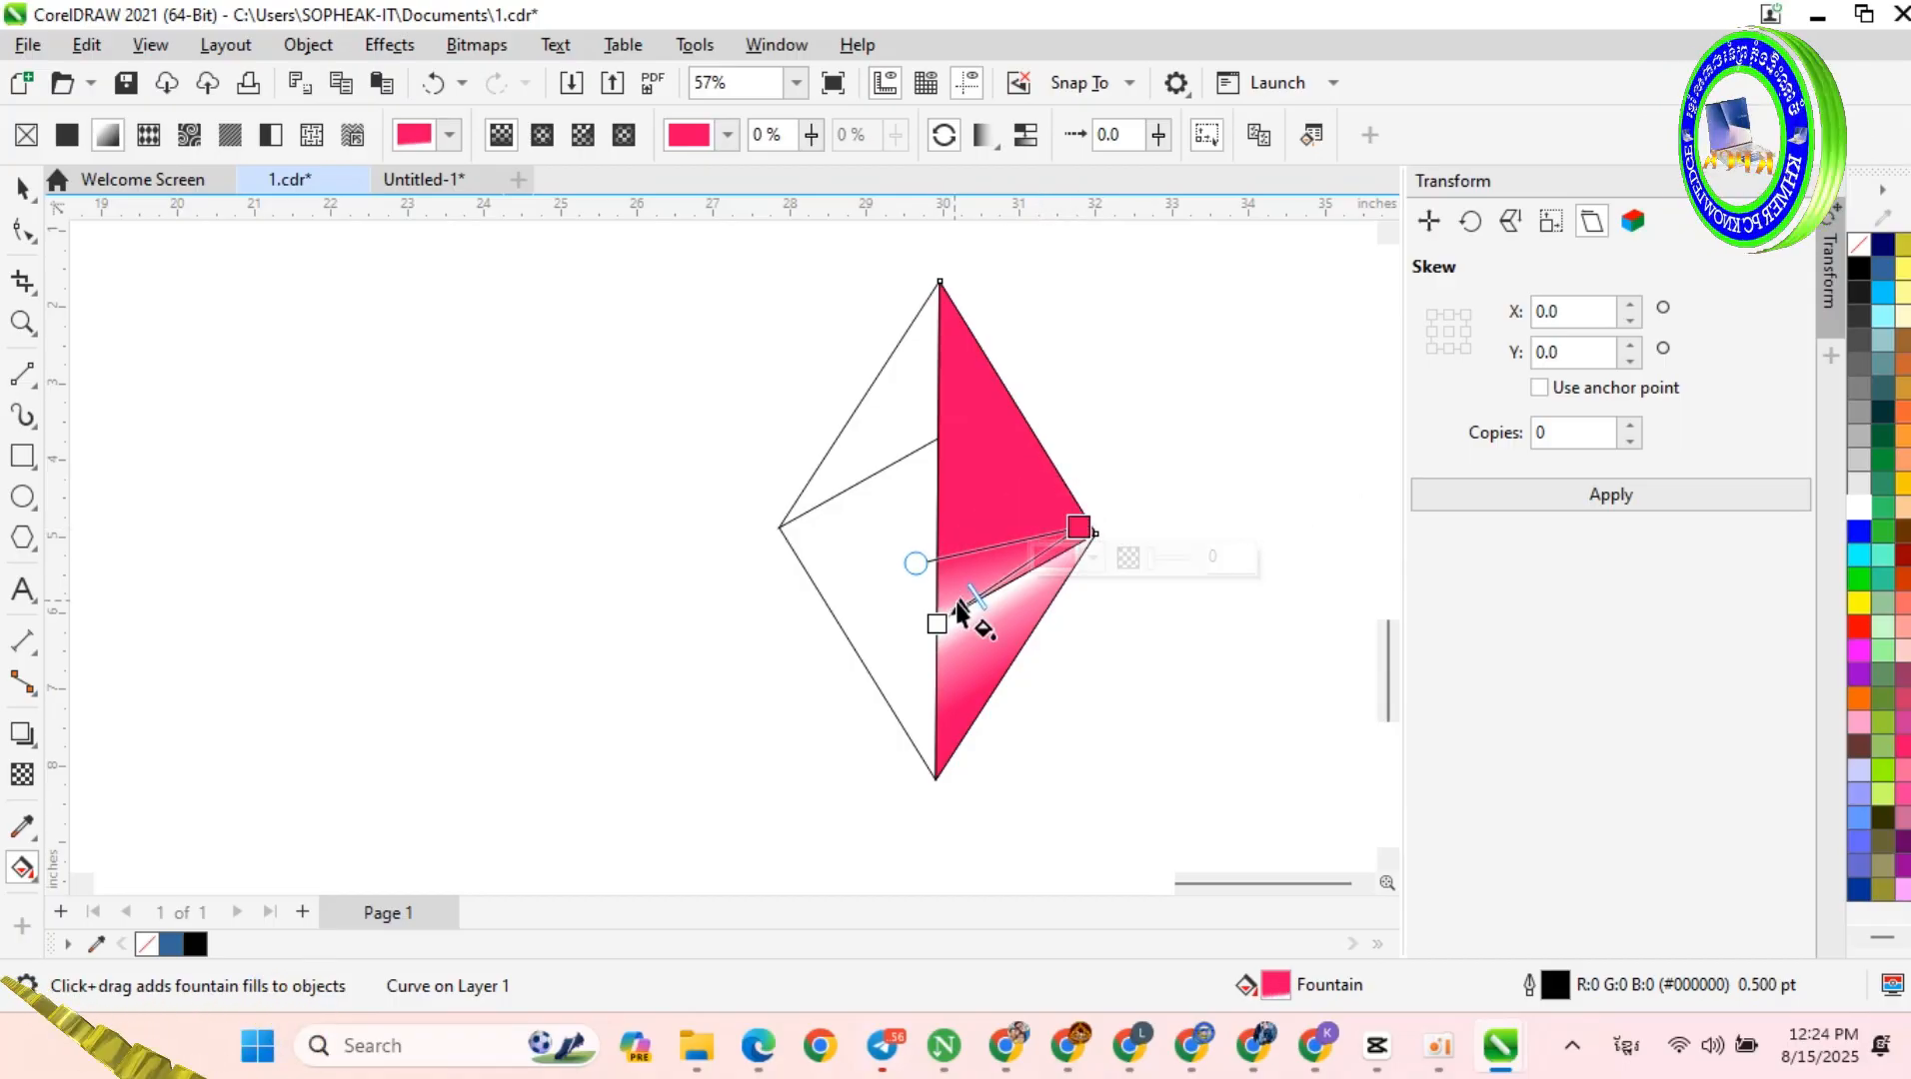
Step: Refine the upper-right gradient so its pink end sits slightly above the right corner and its white end slightly above the lower inner corner
drag(936, 623, 937, 604)
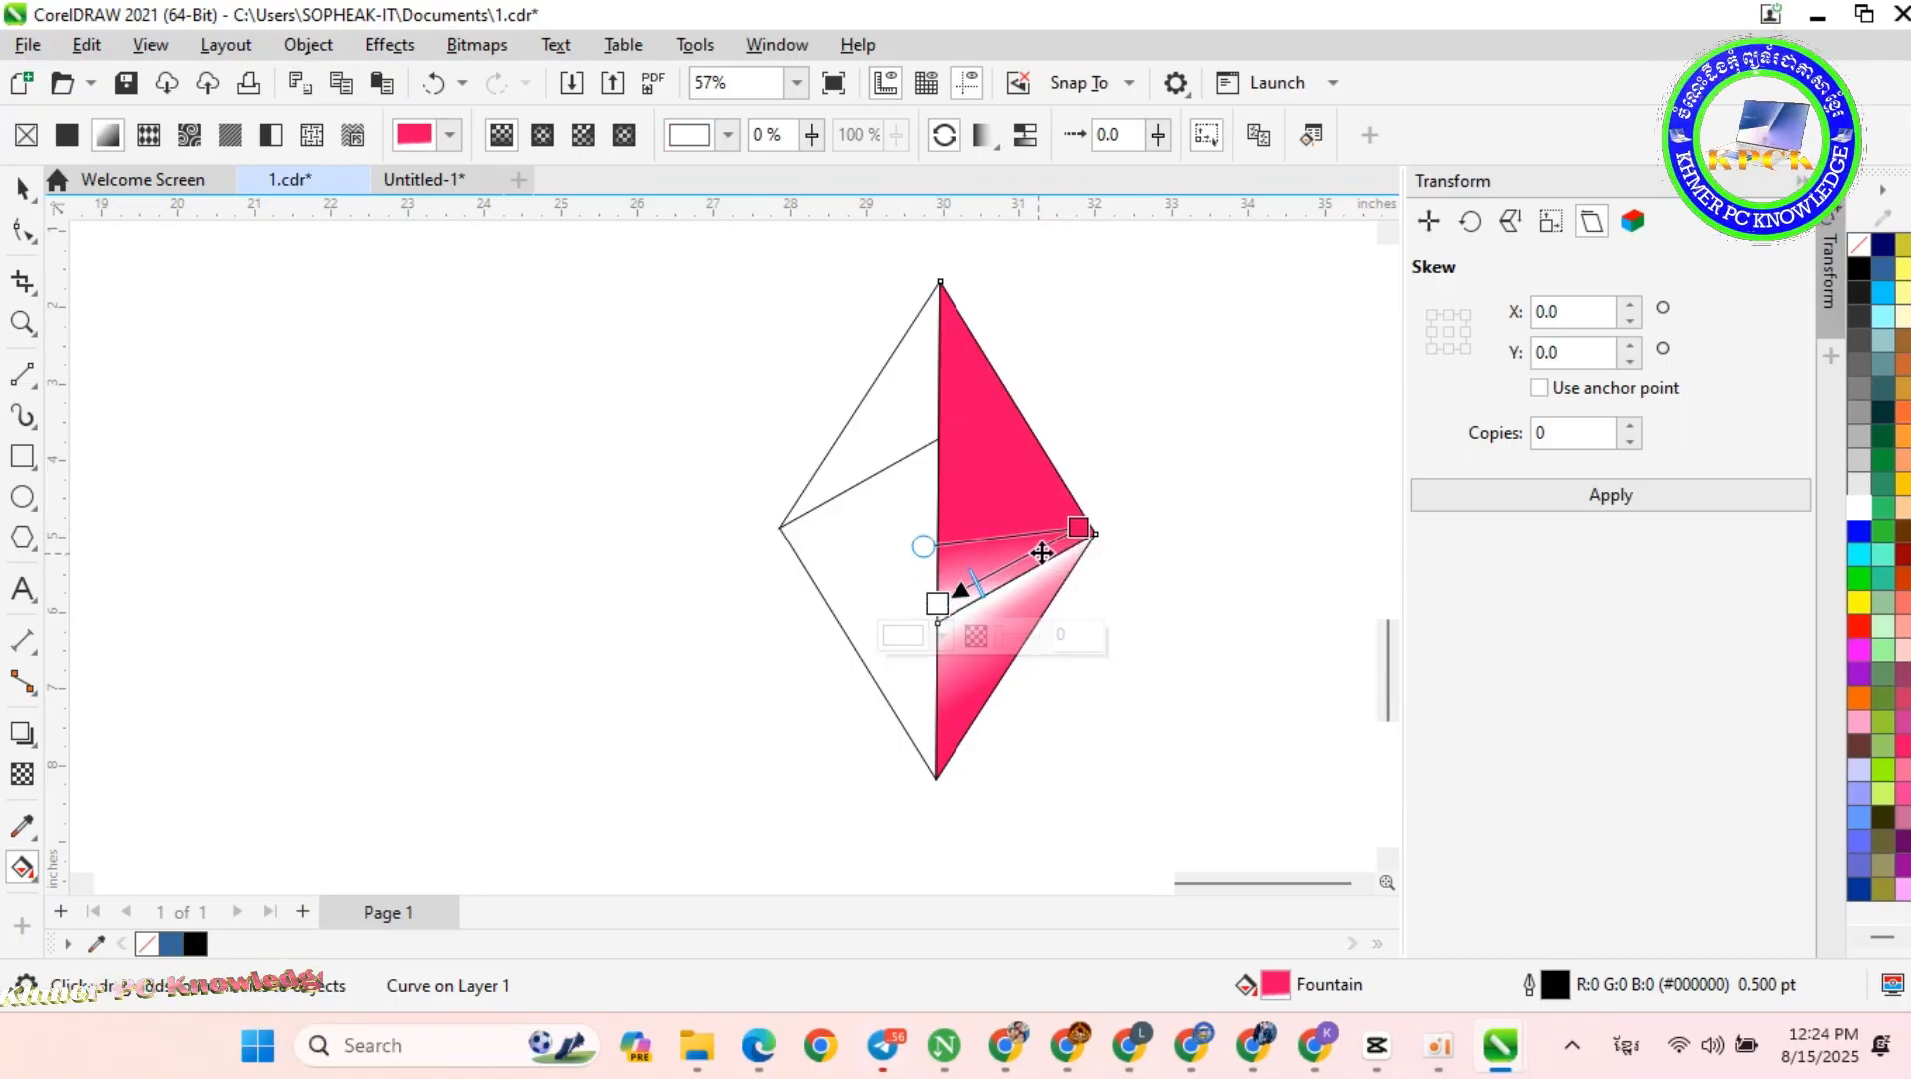
drag(1081, 528, 1071, 496)
drag(913, 547, 932, 593)
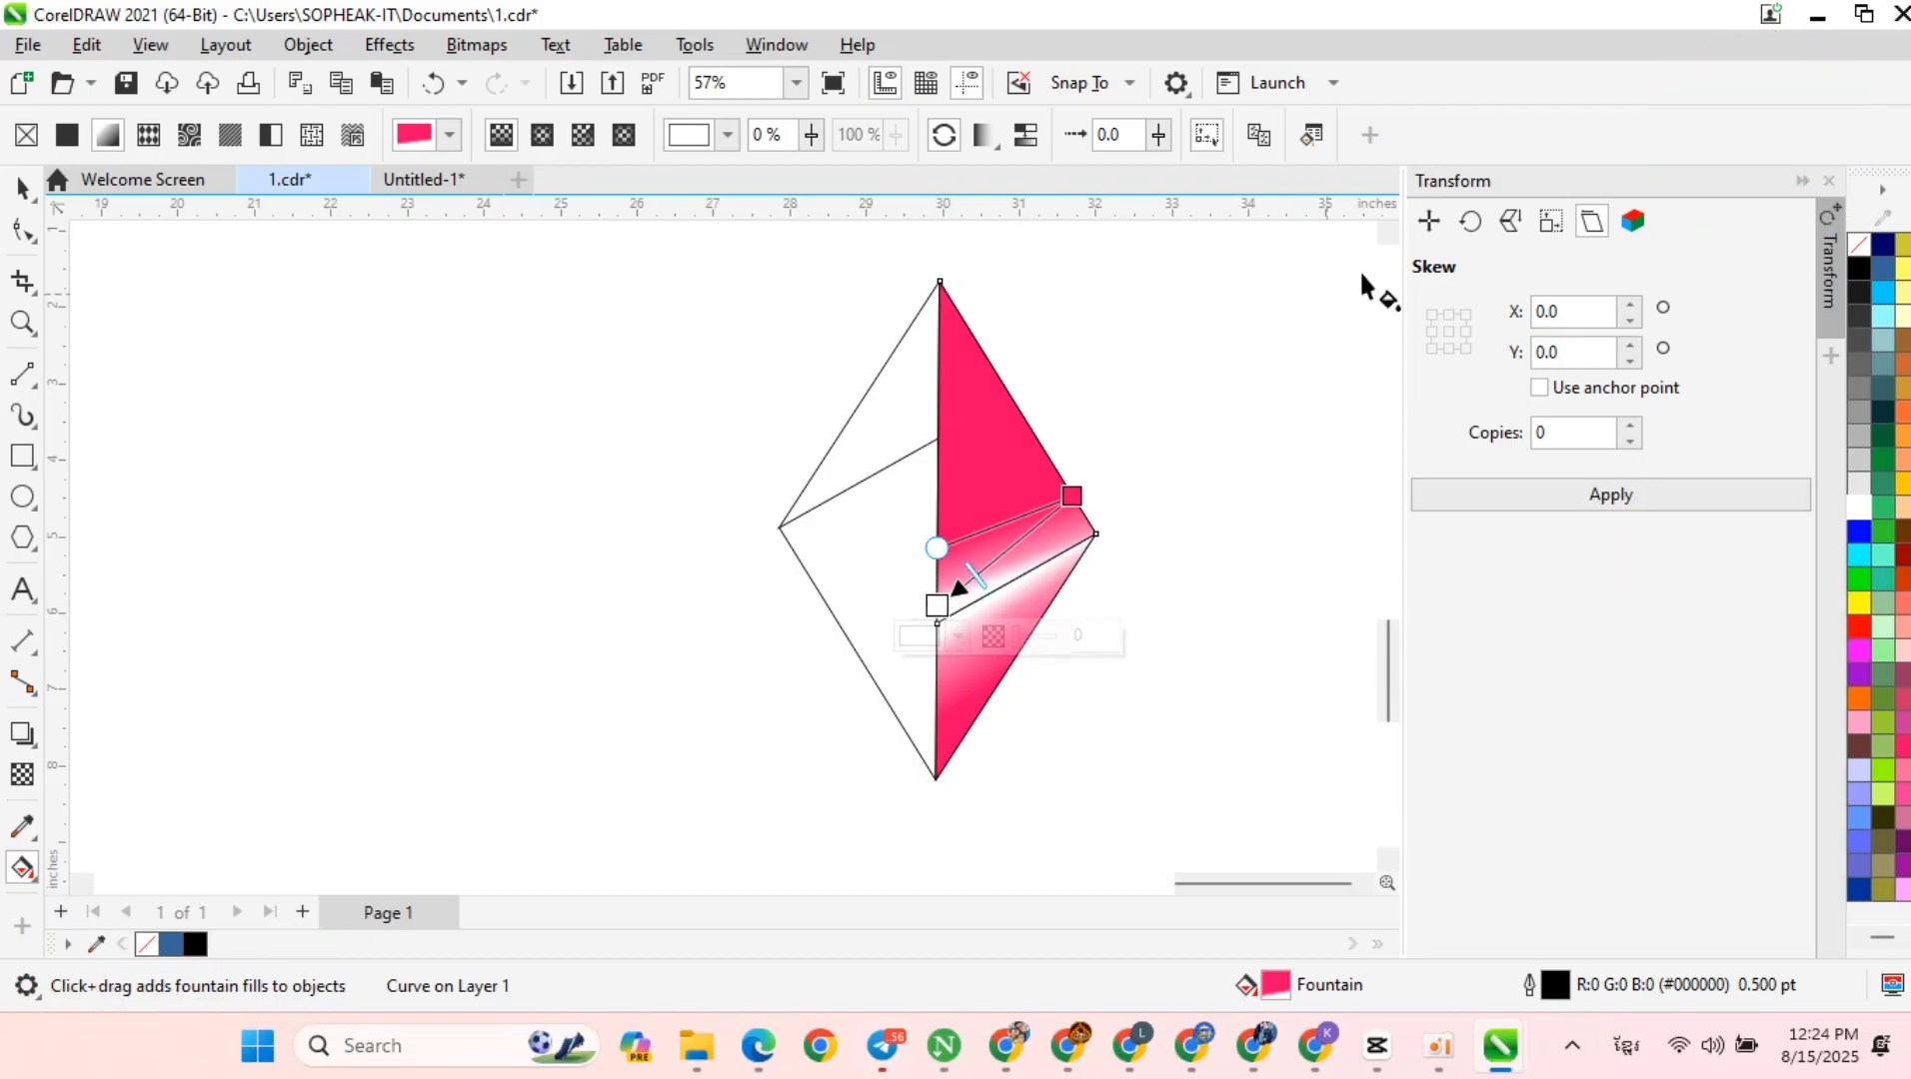
click(955, 372)
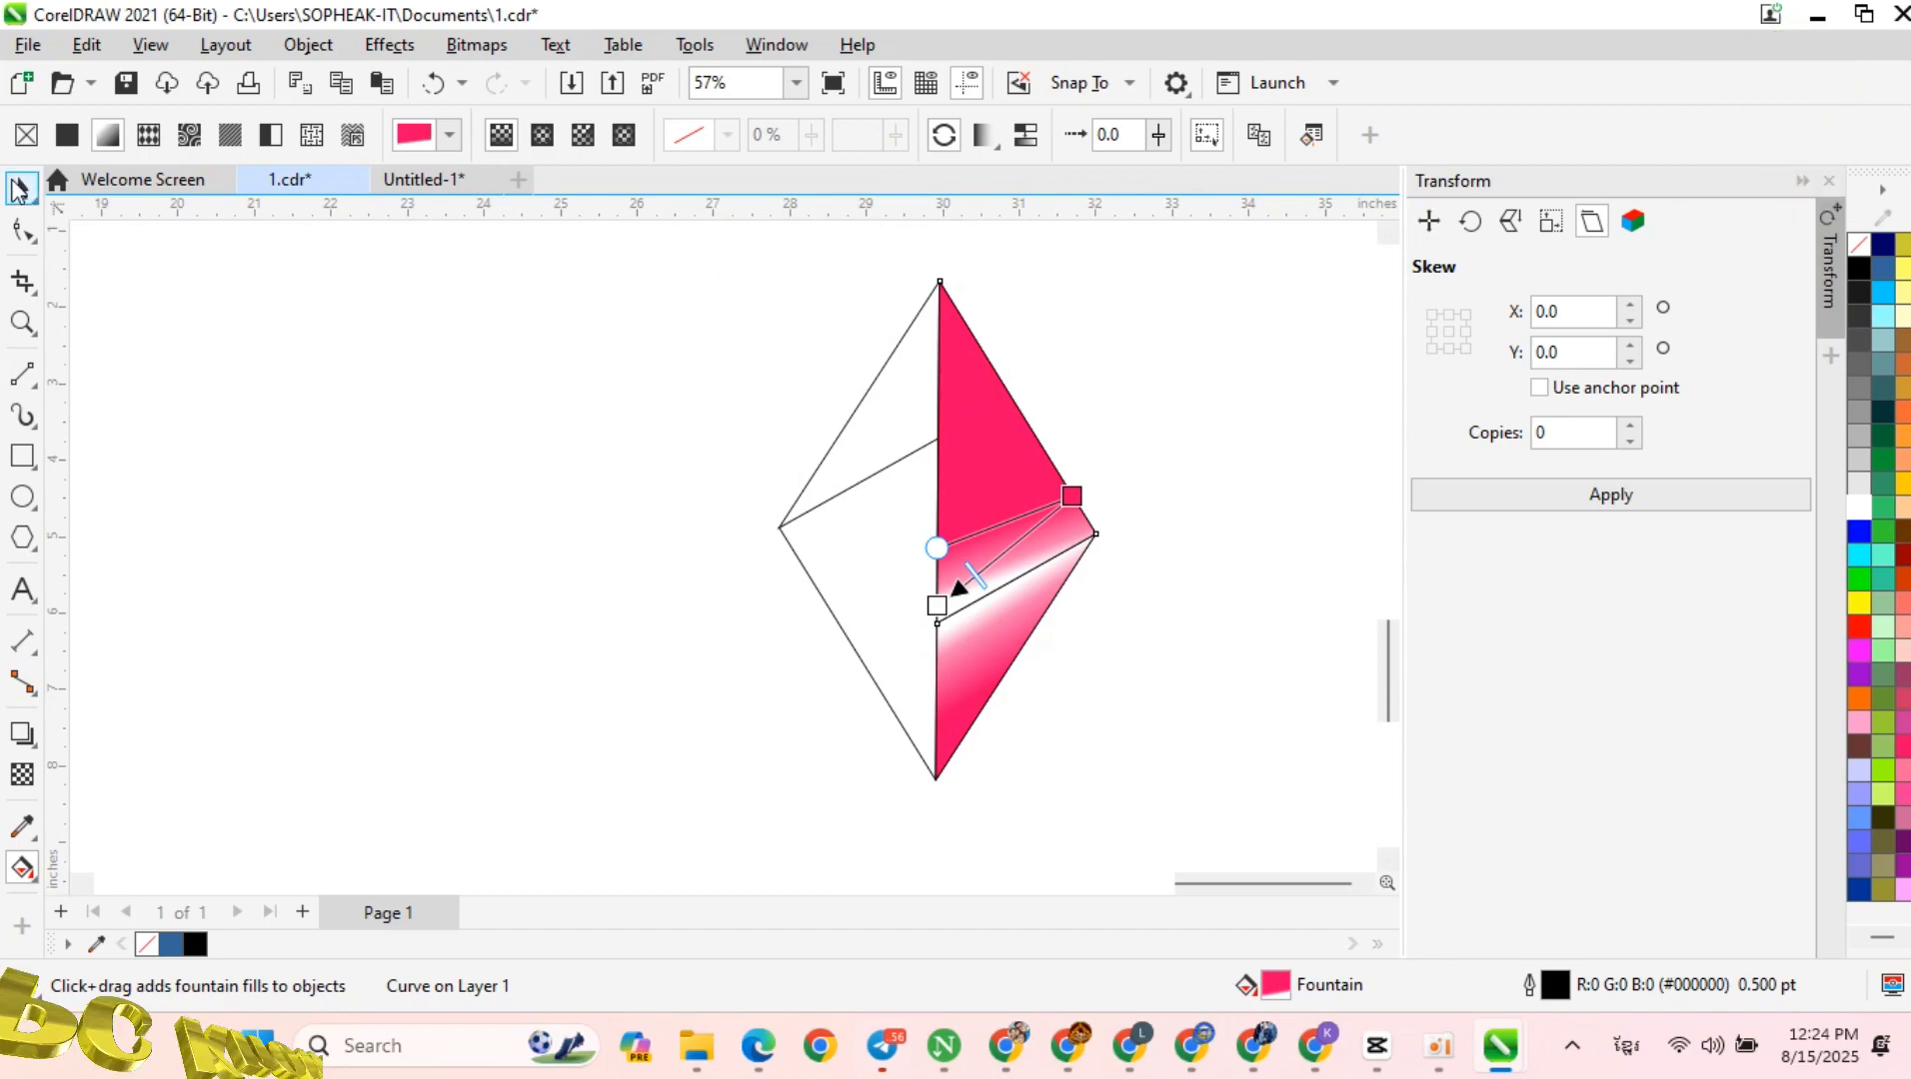
click(22, 188)
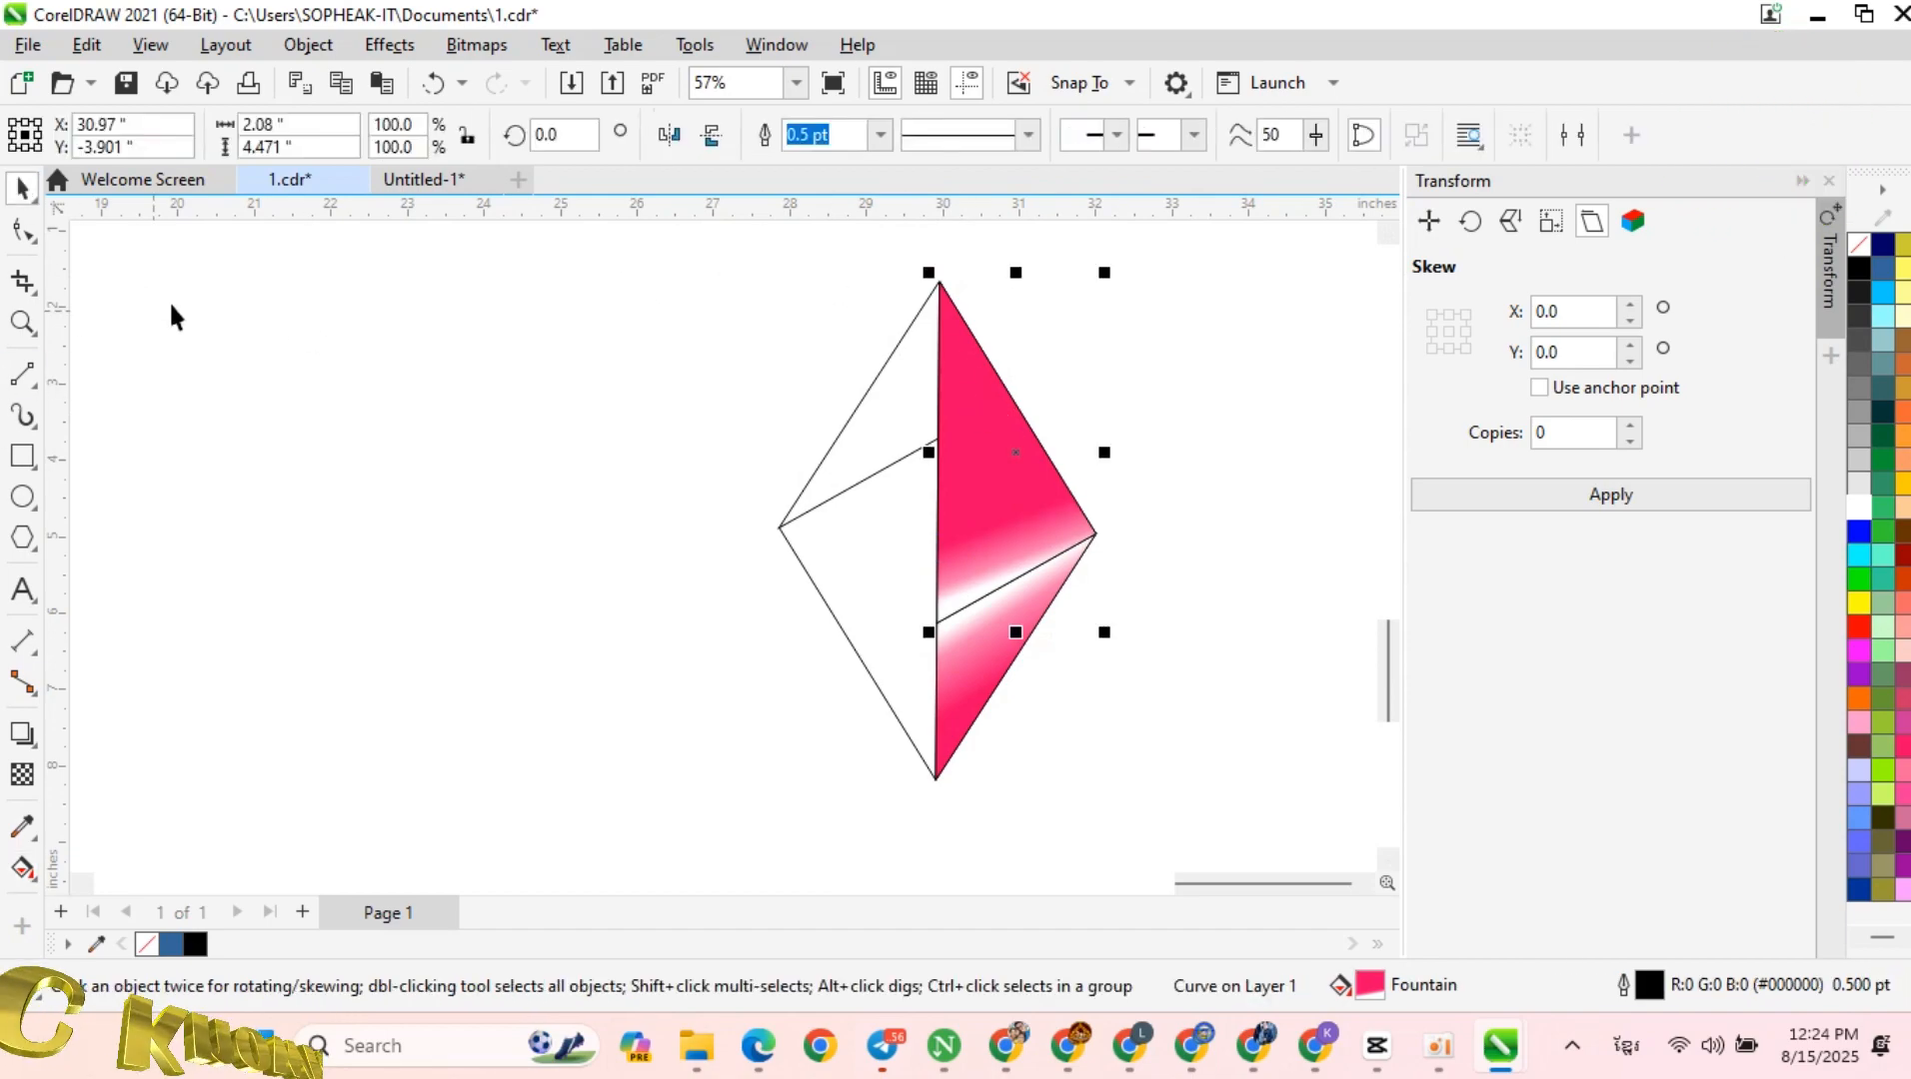
click(1202, 380)
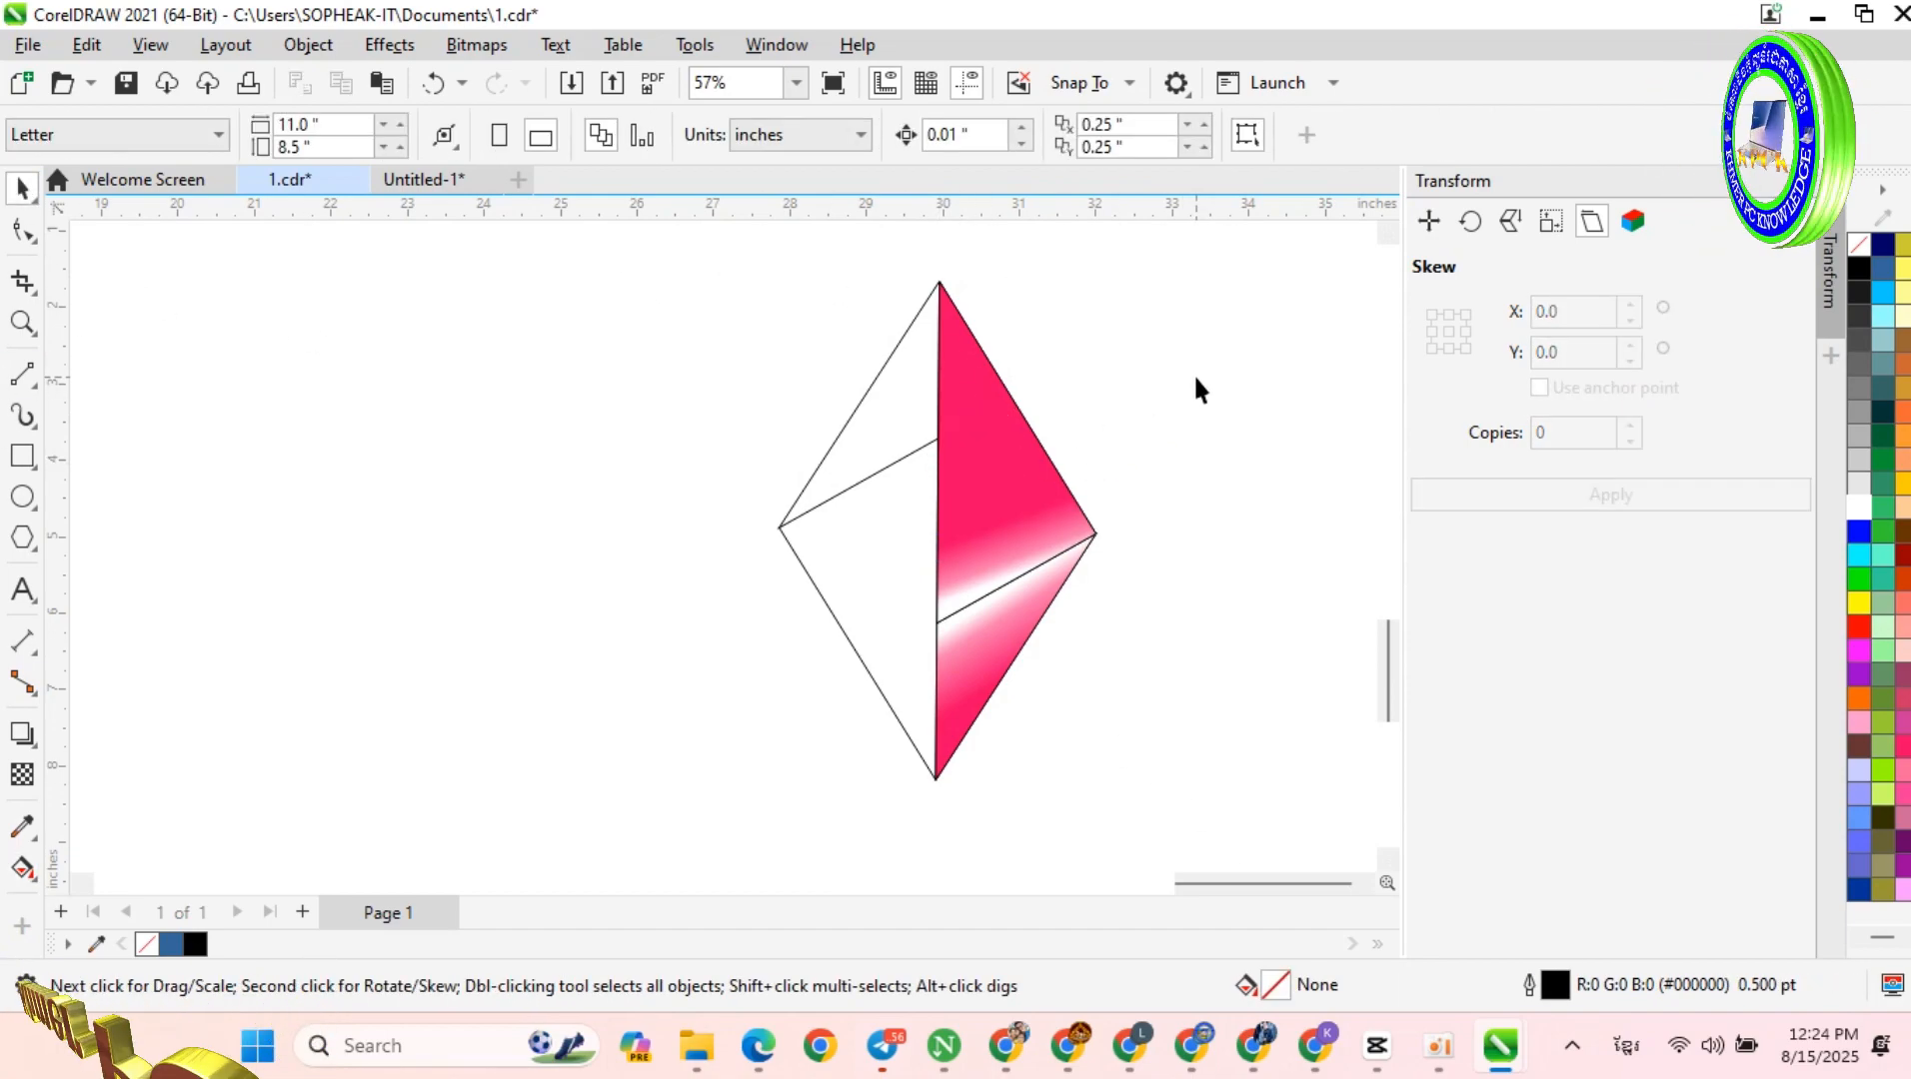
Step: Group the two pink facets of the diamond's right half
click(971, 428)
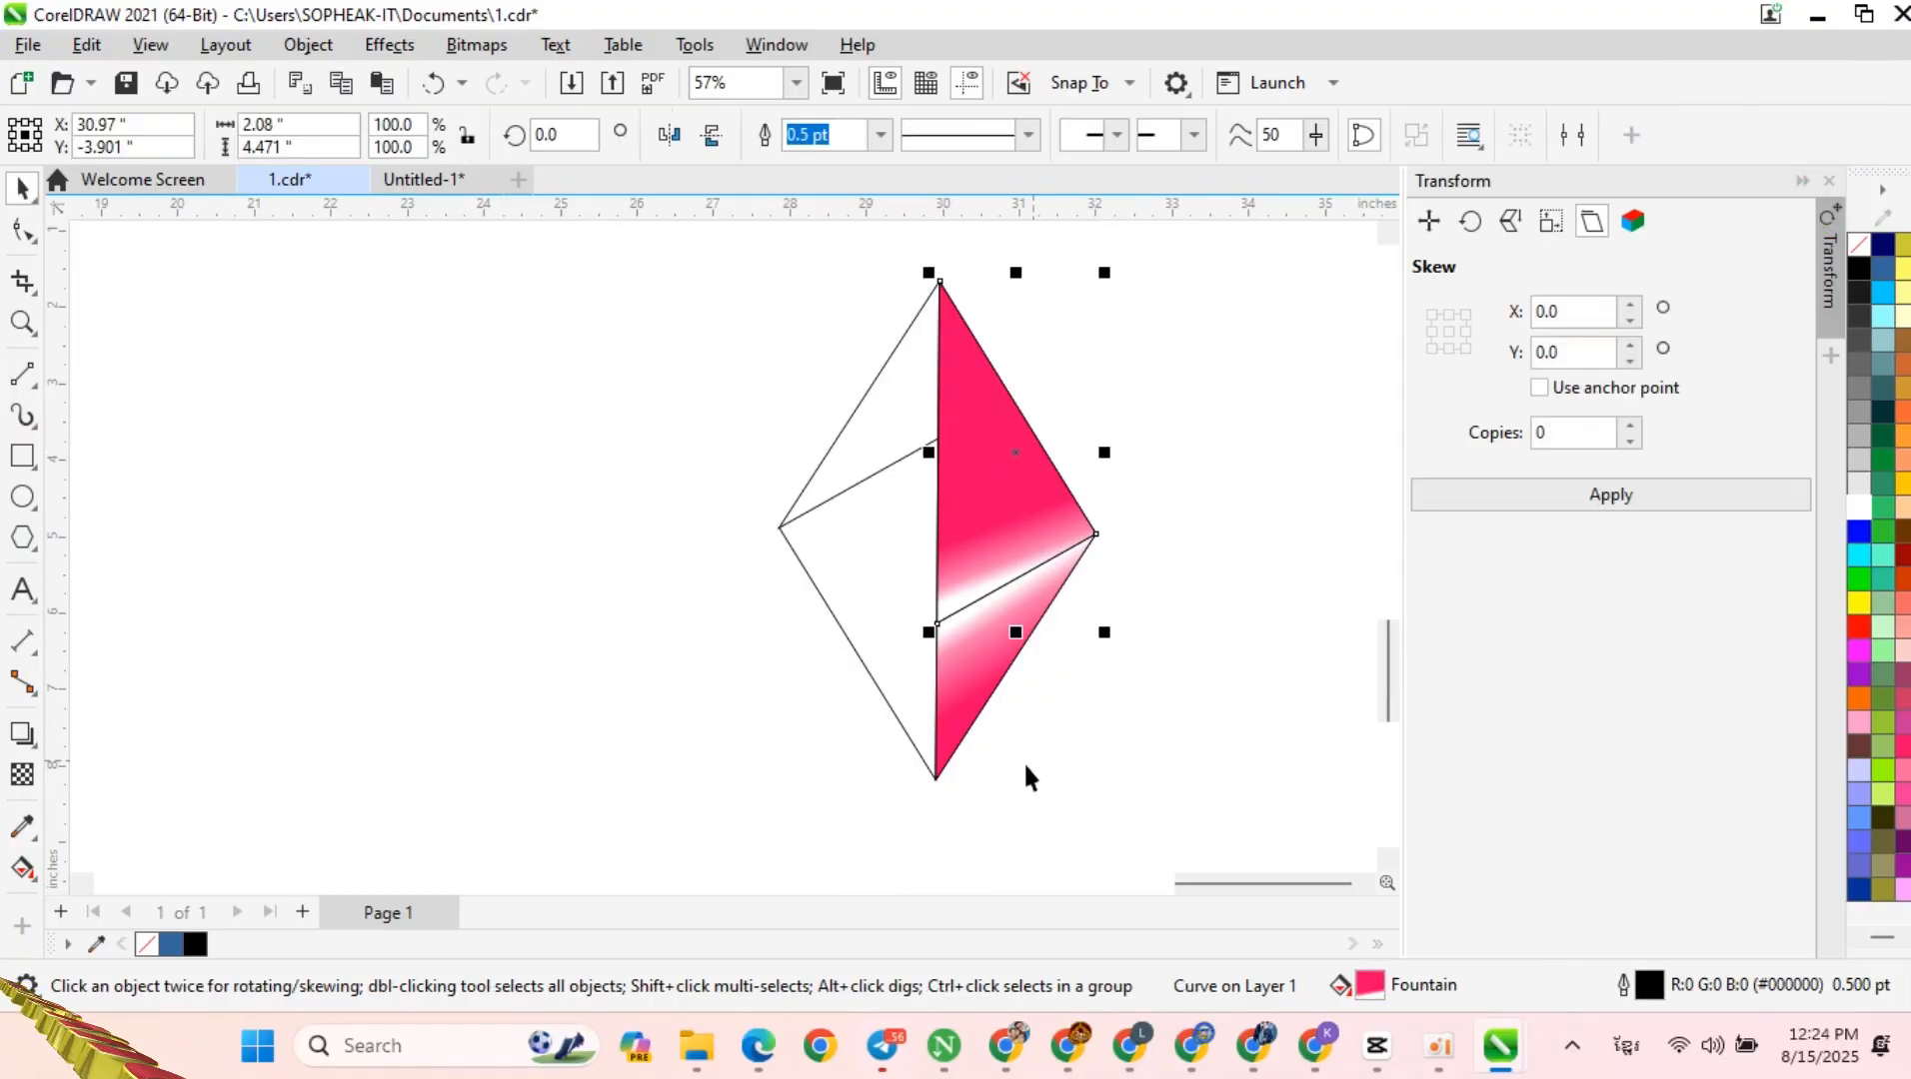
shift+click(966, 718)
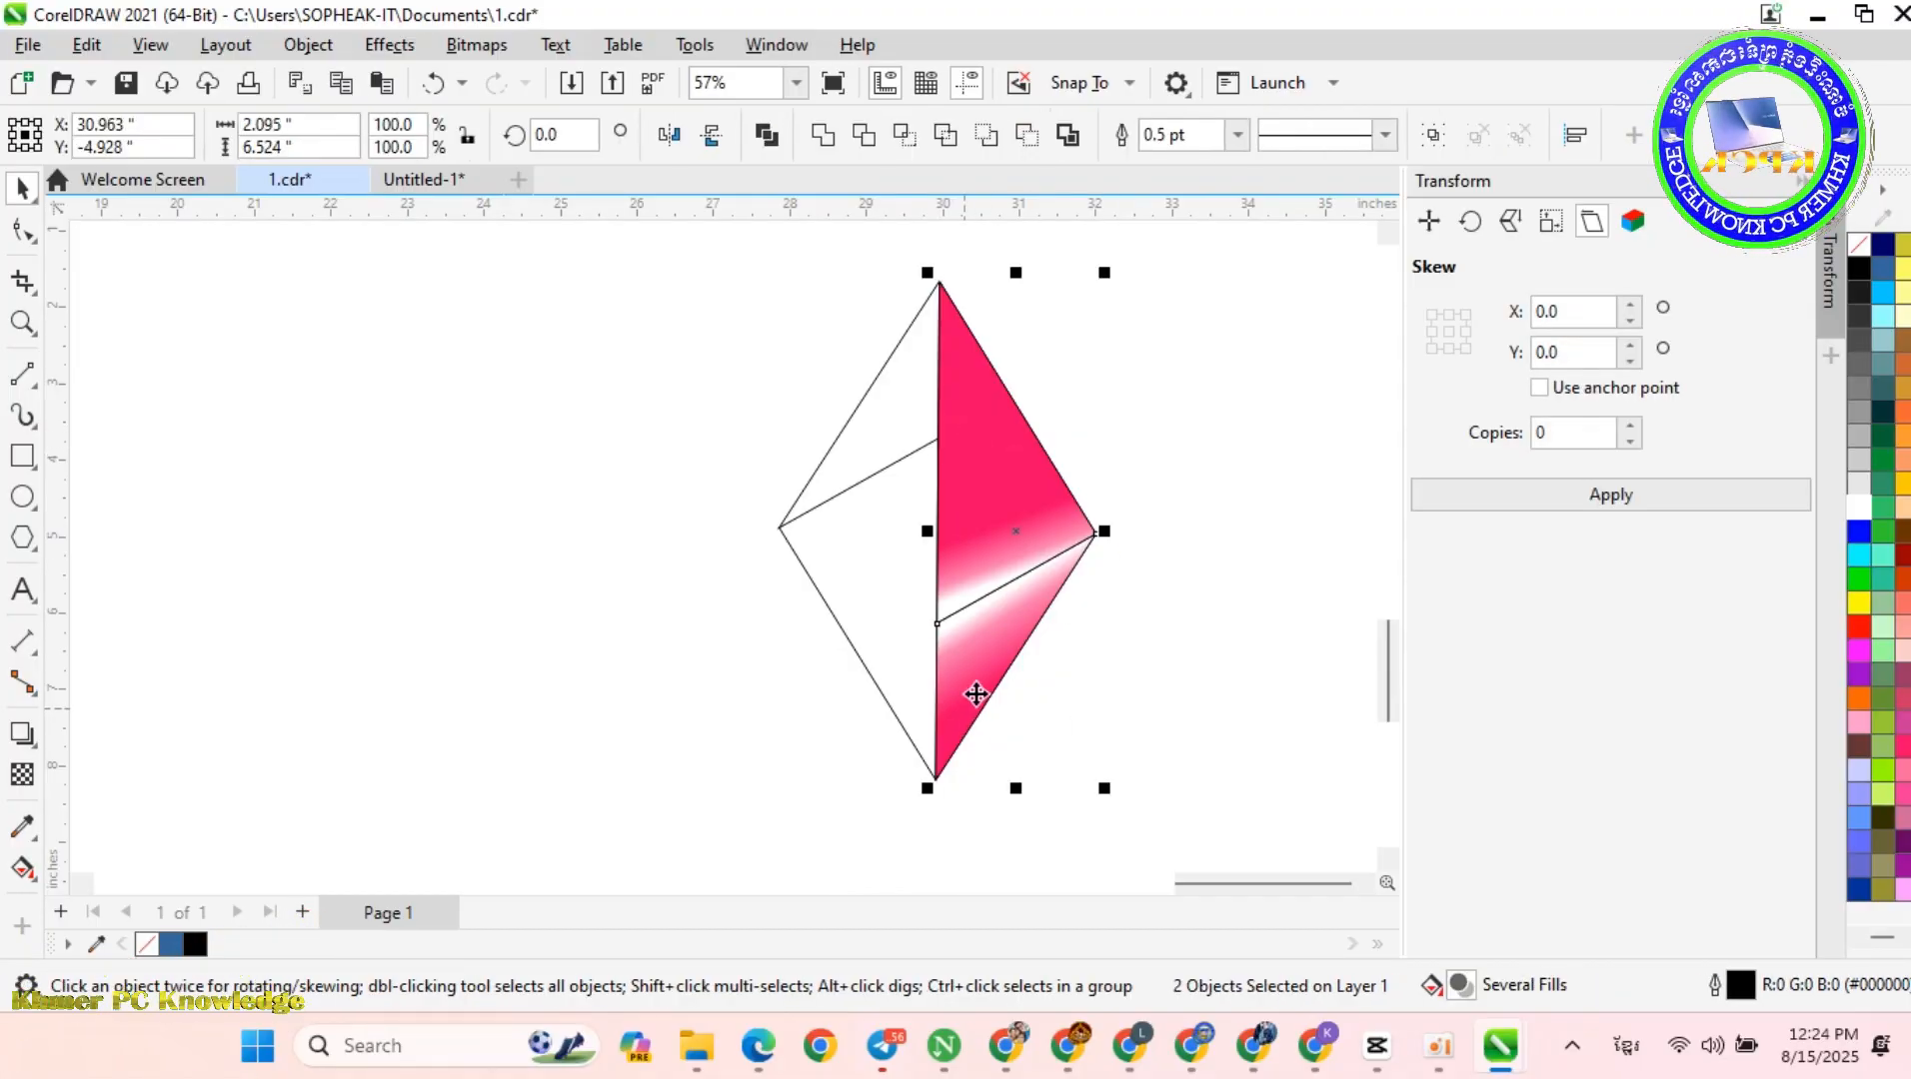
right_click(1029, 492)
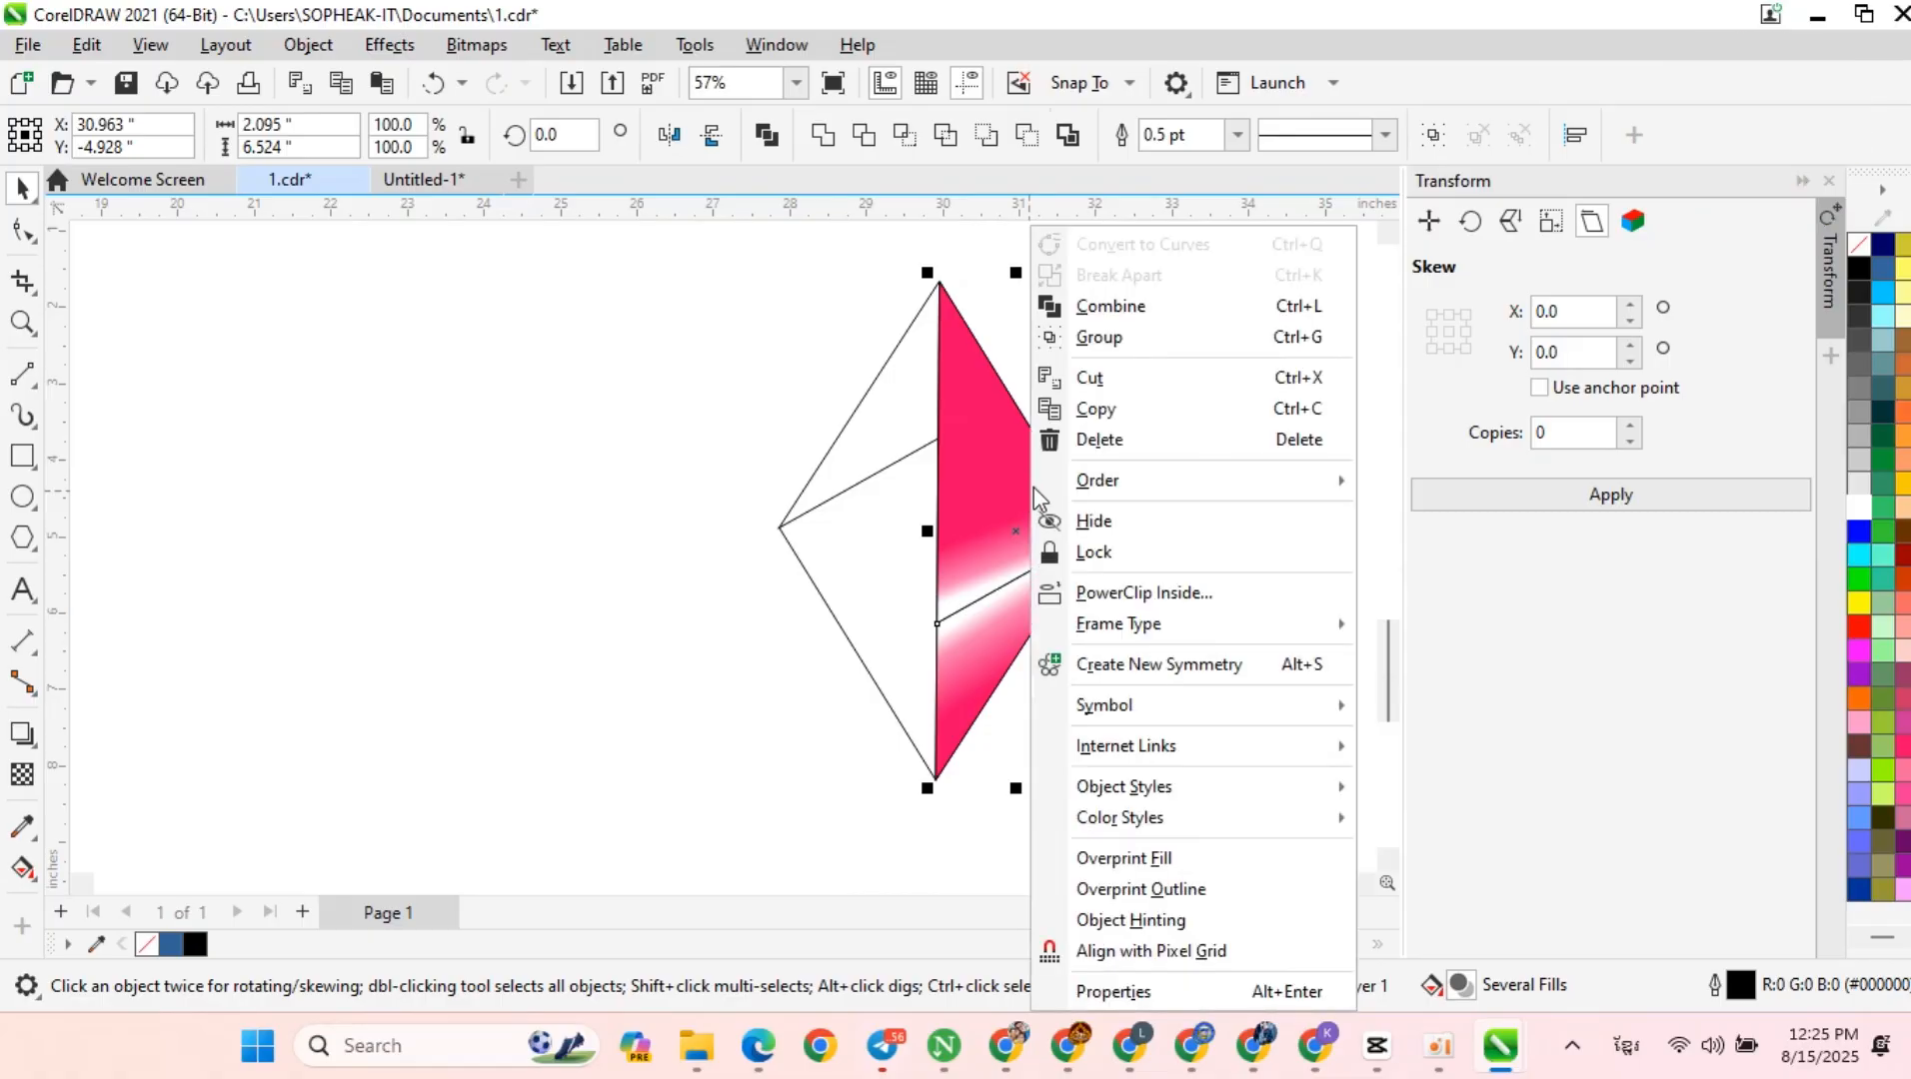
click(1145, 339)
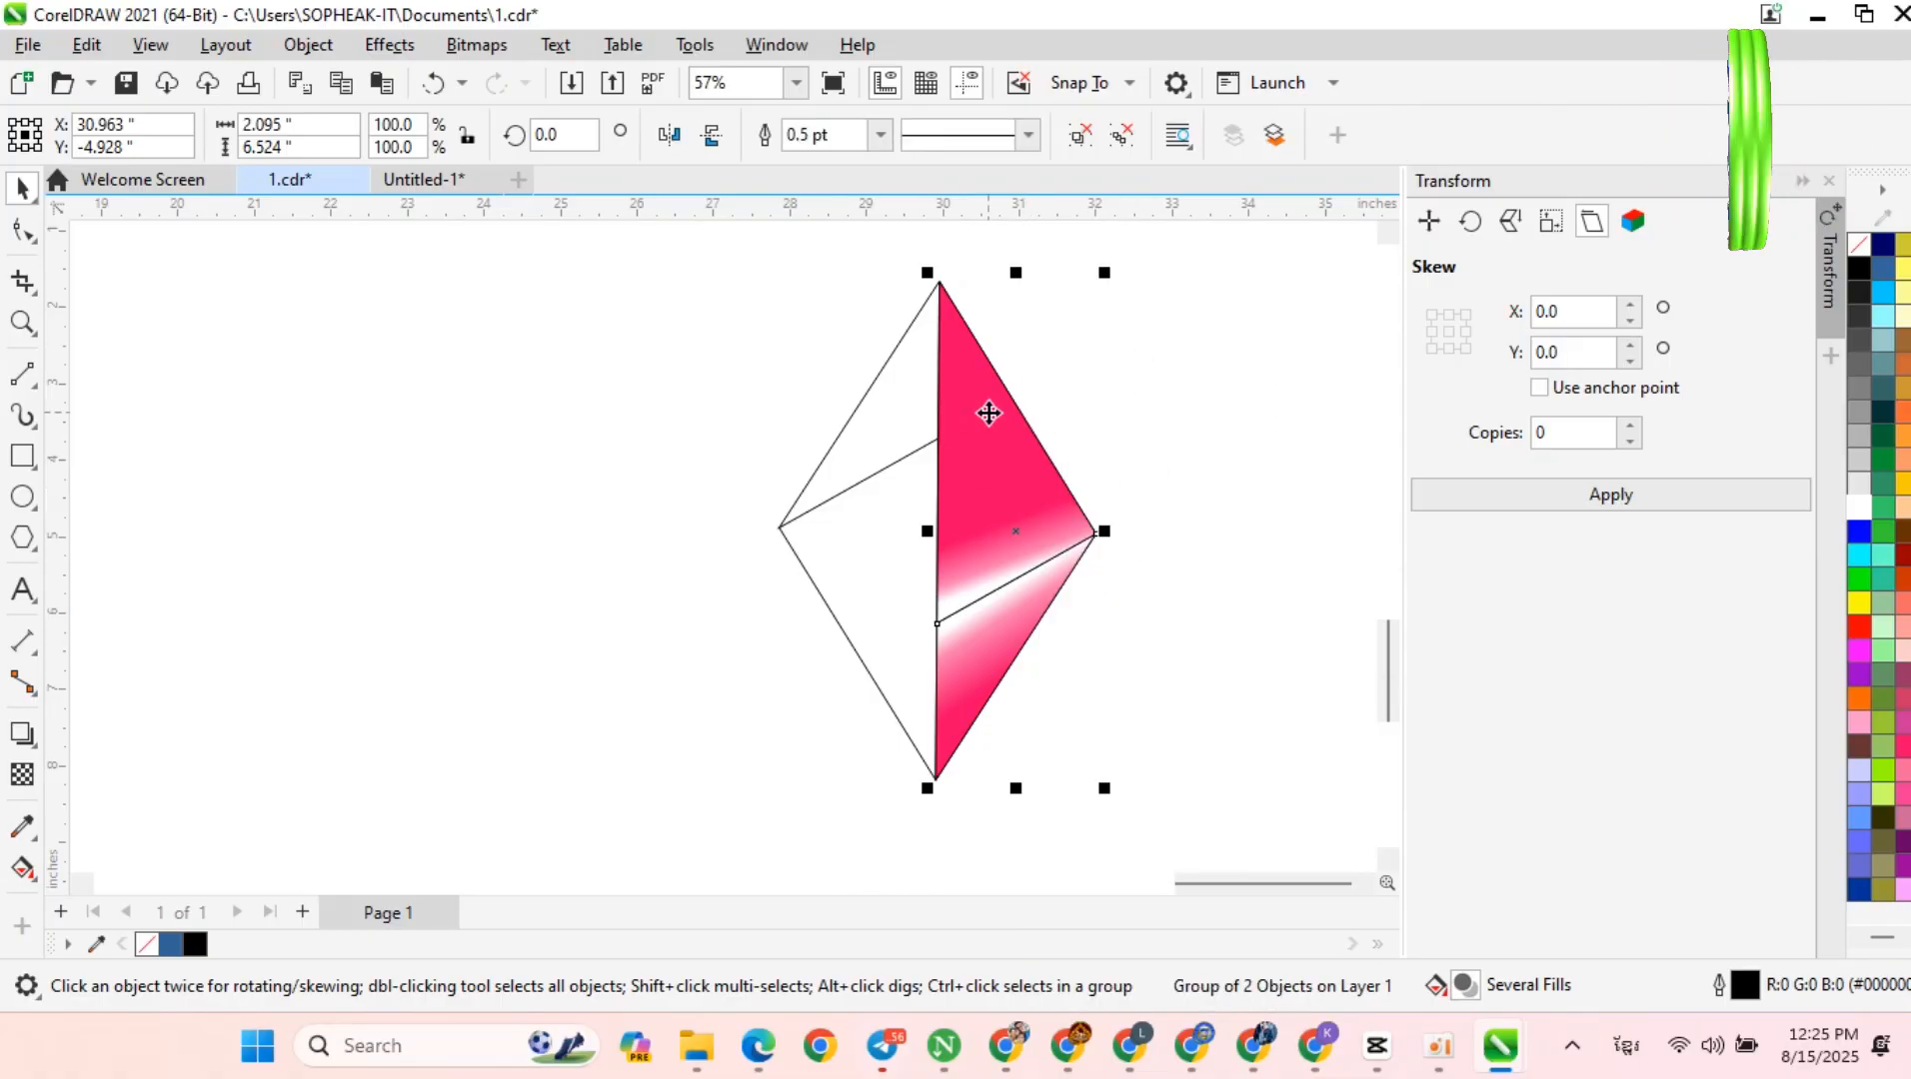
Step: Set the group's rotation center at the diamond's bottom tip, duplicate the group, and align the copy over the original
click(988, 413)
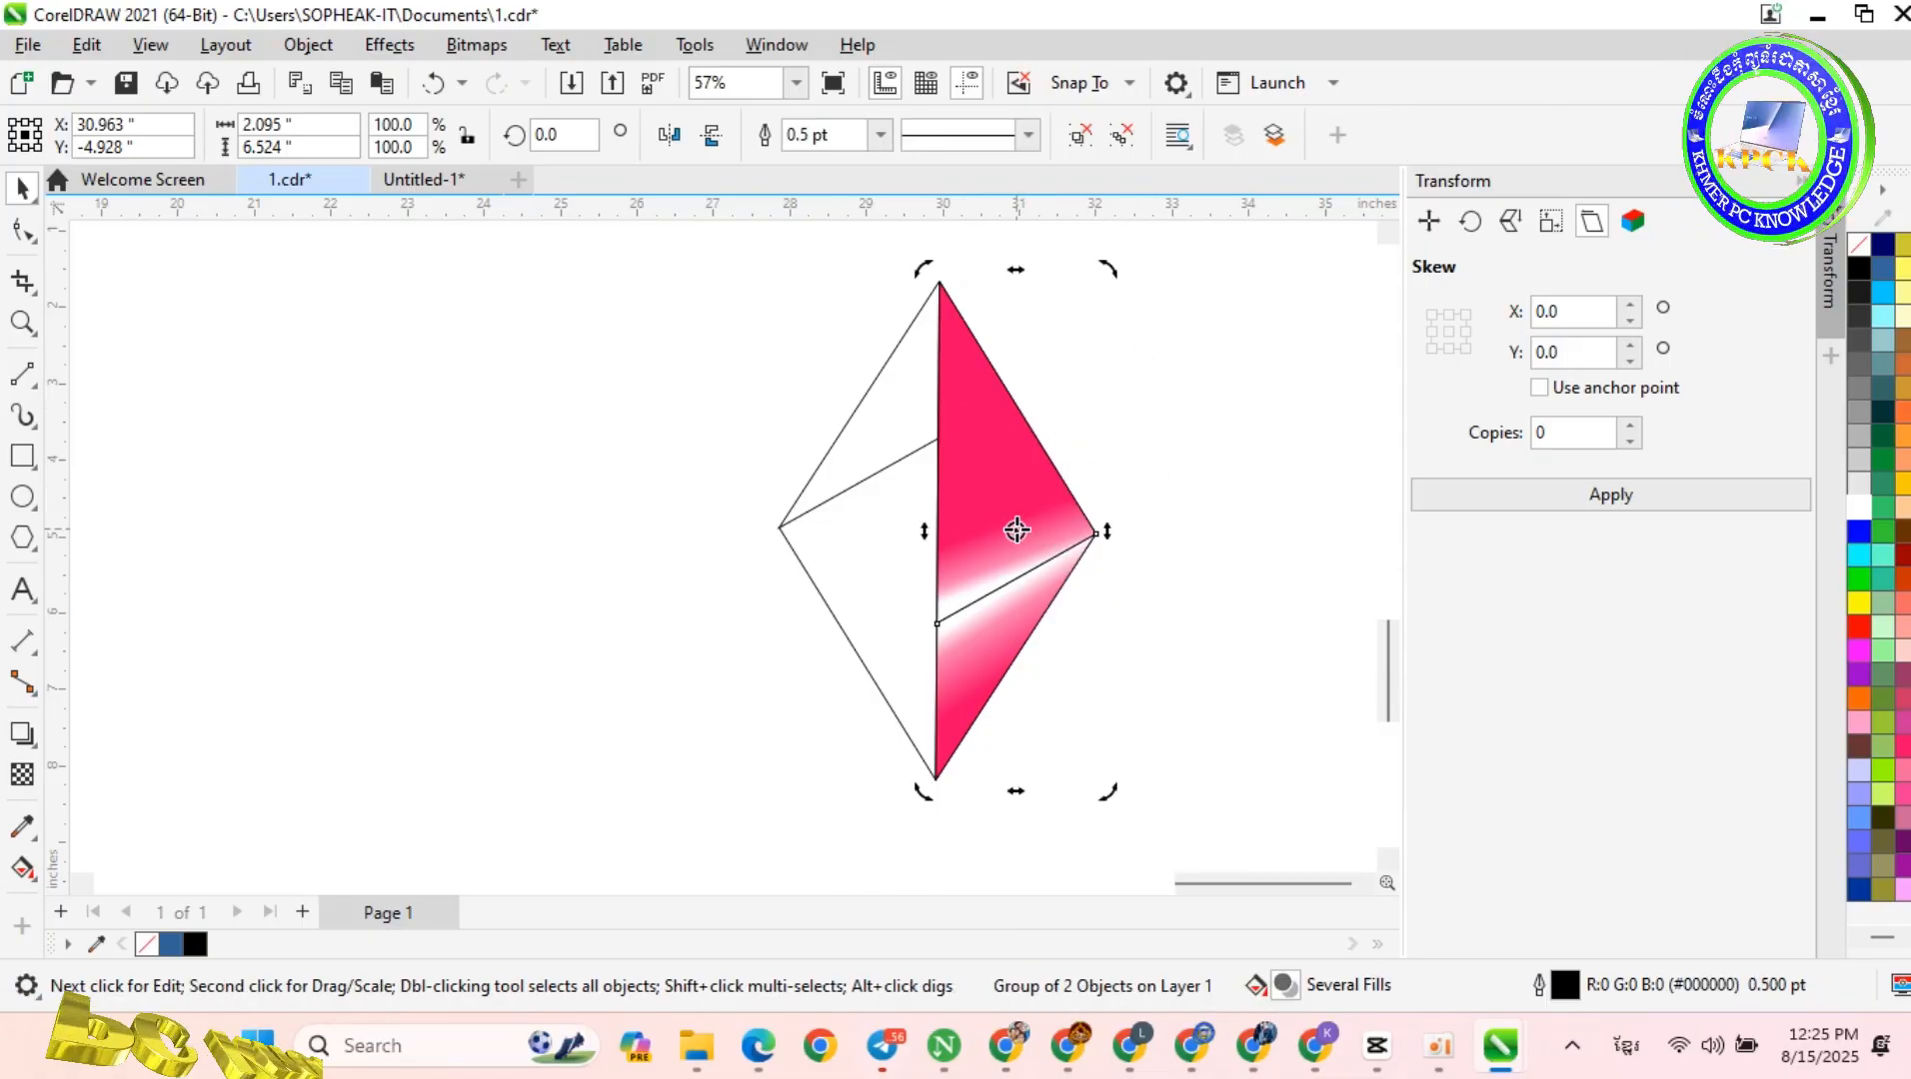
drag(1016, 528, 936, 779)
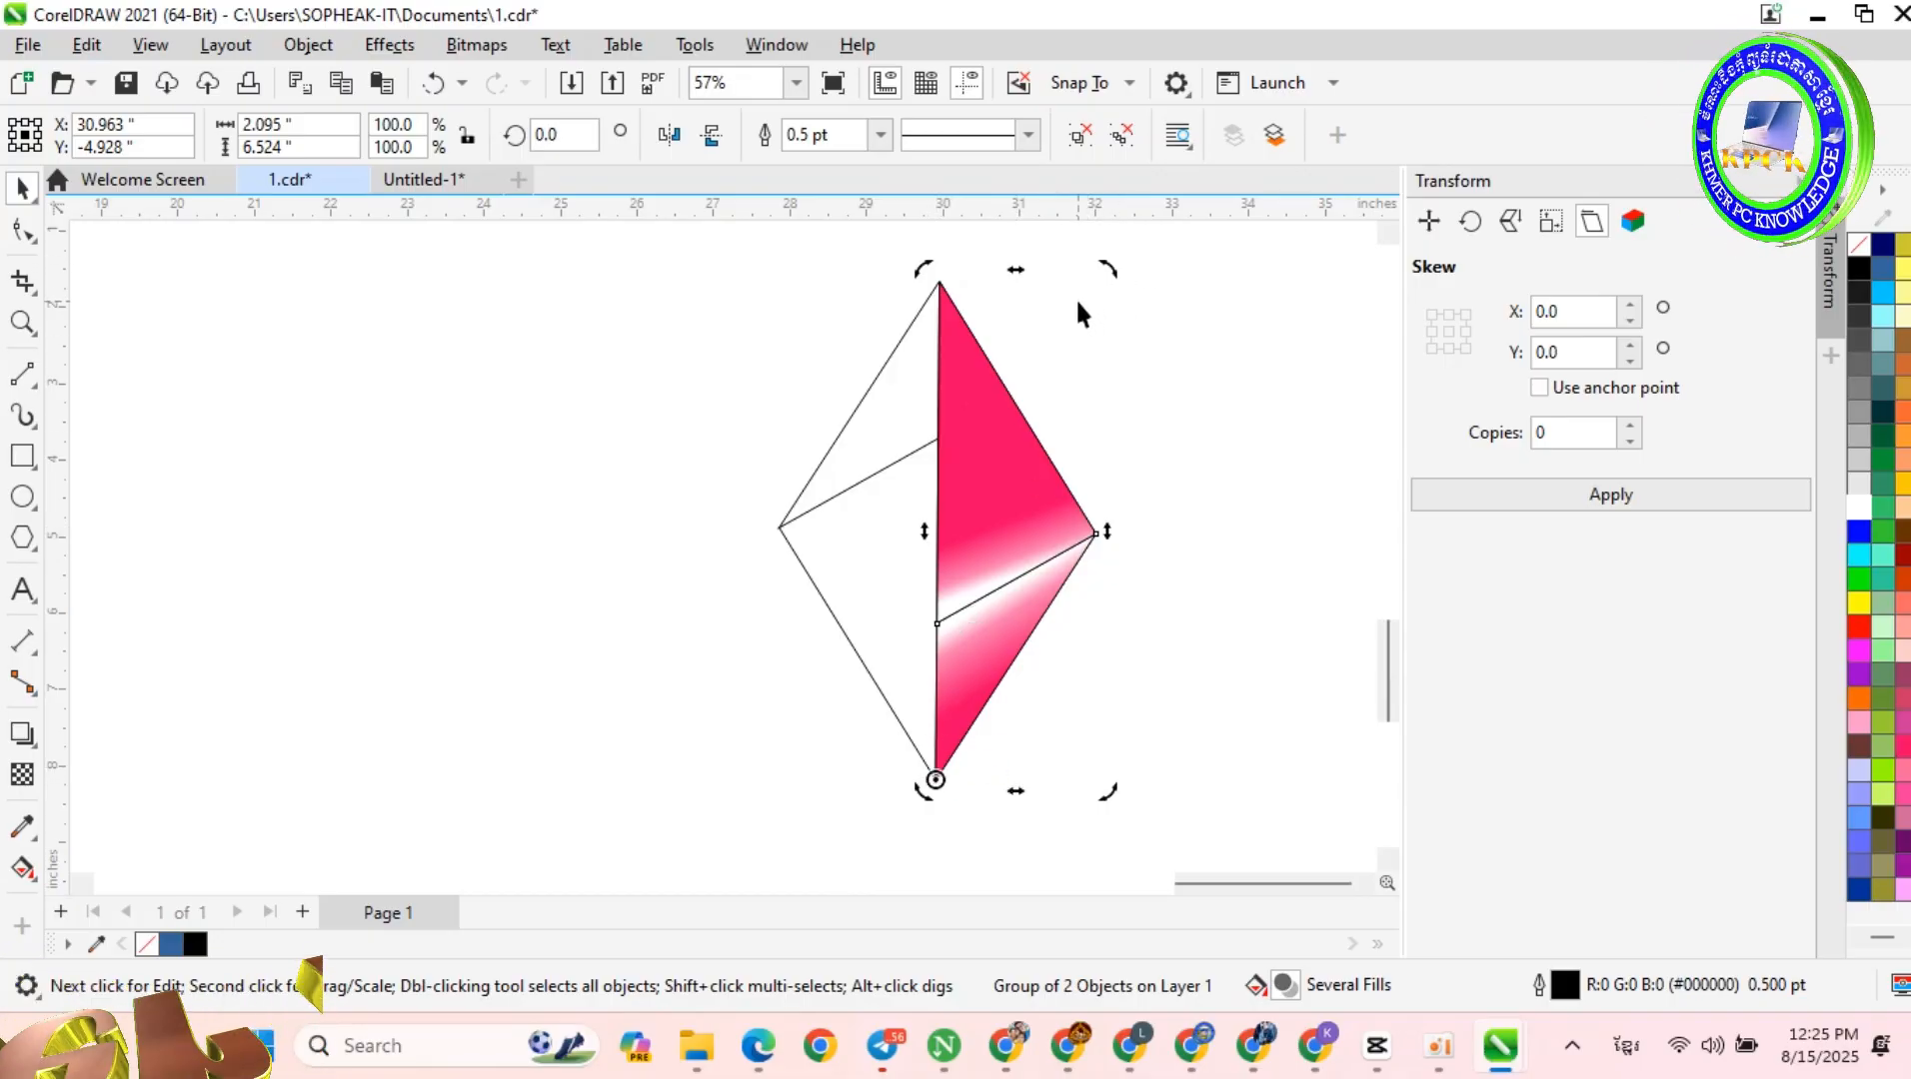
key(ctrl+d)
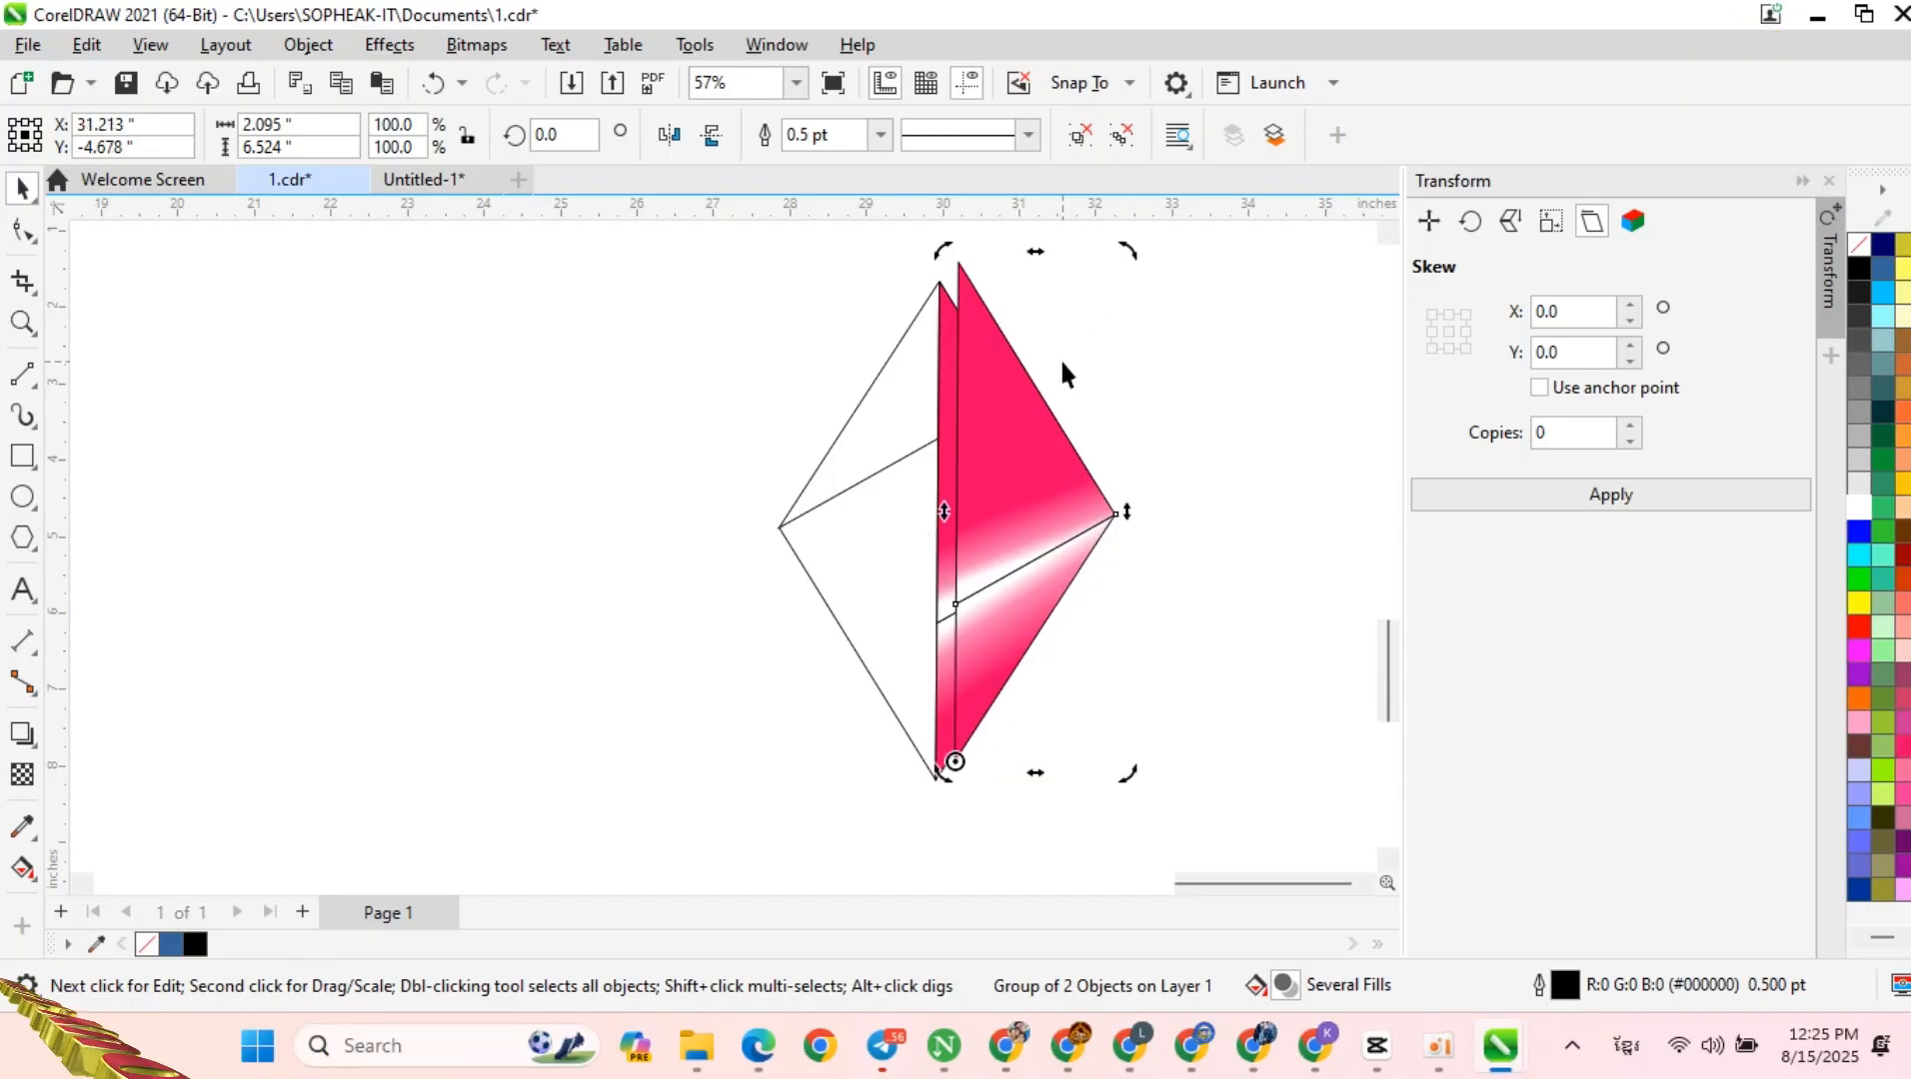
click(1018, 525)
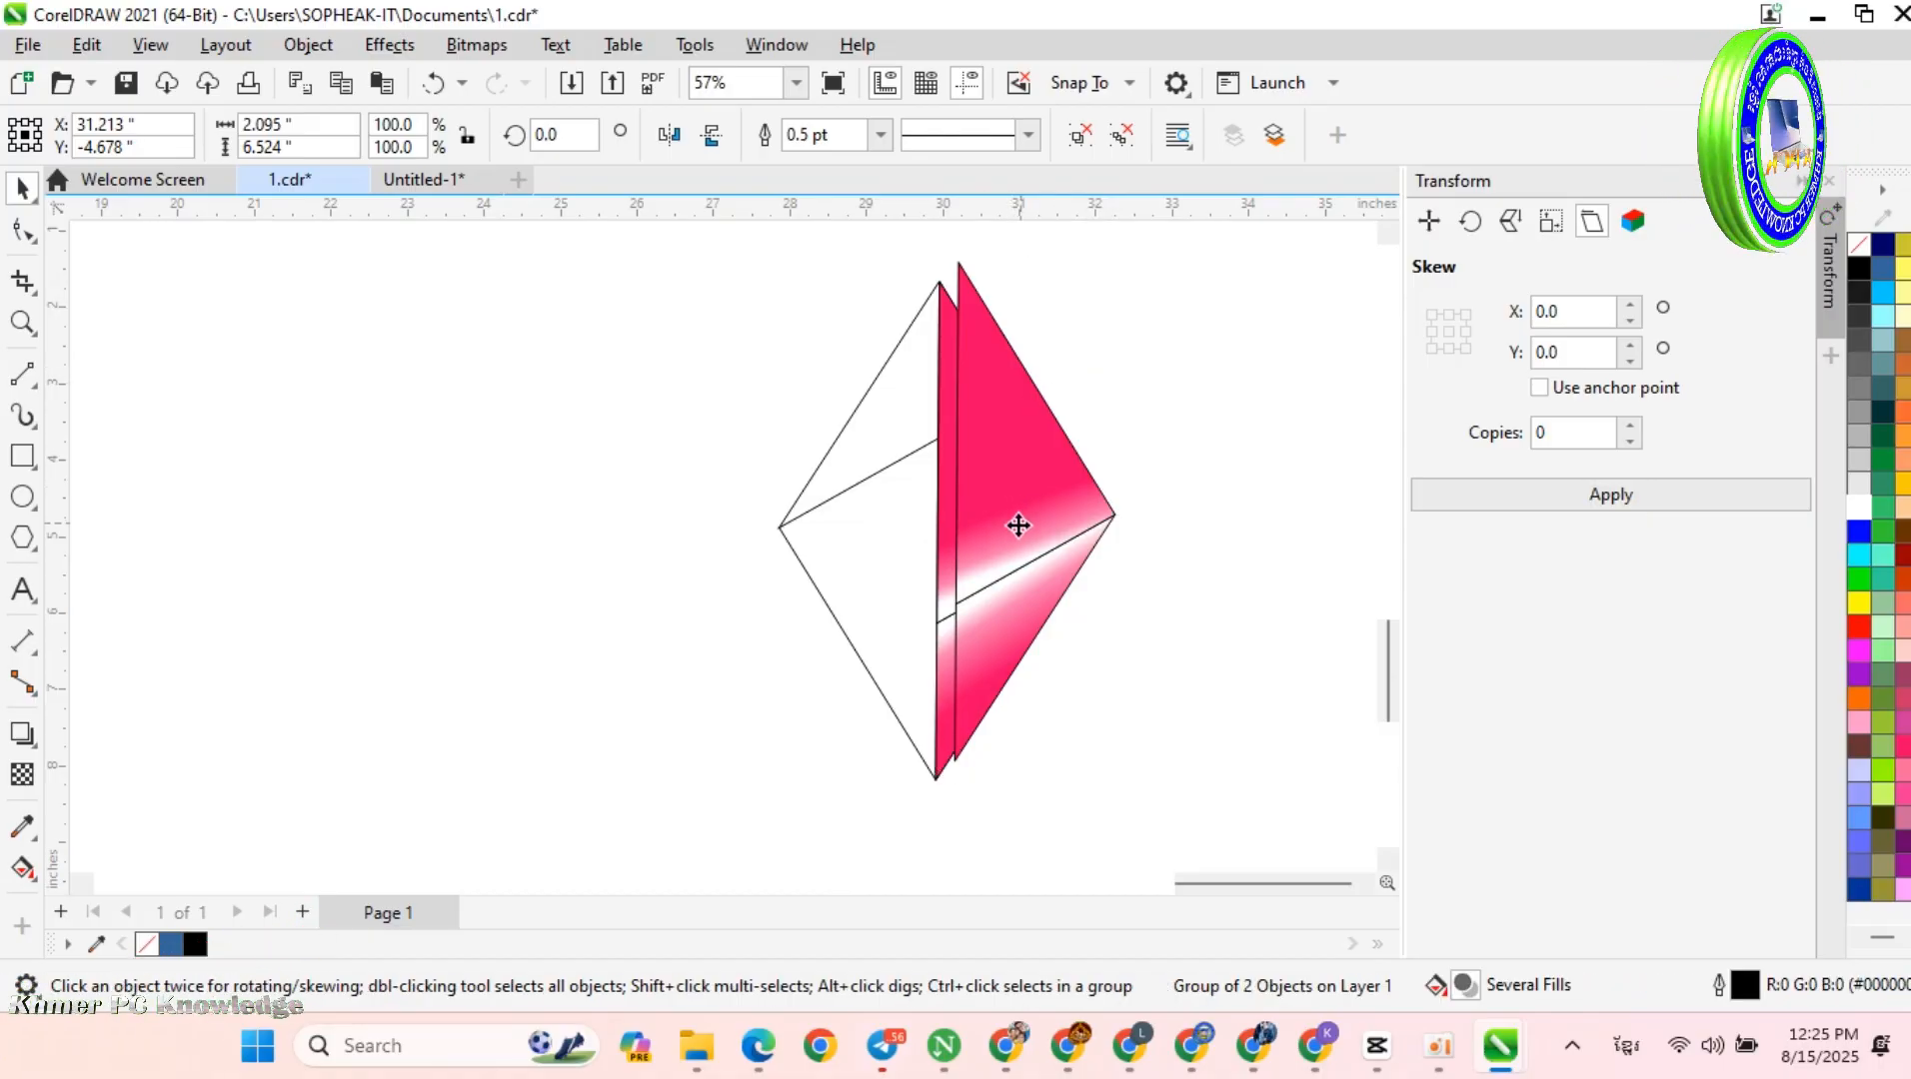
mouse_move(1018, 526)
mouse_down()
mouse_move(998, 552)
mouse_move(1020, 532)
mouse_up()
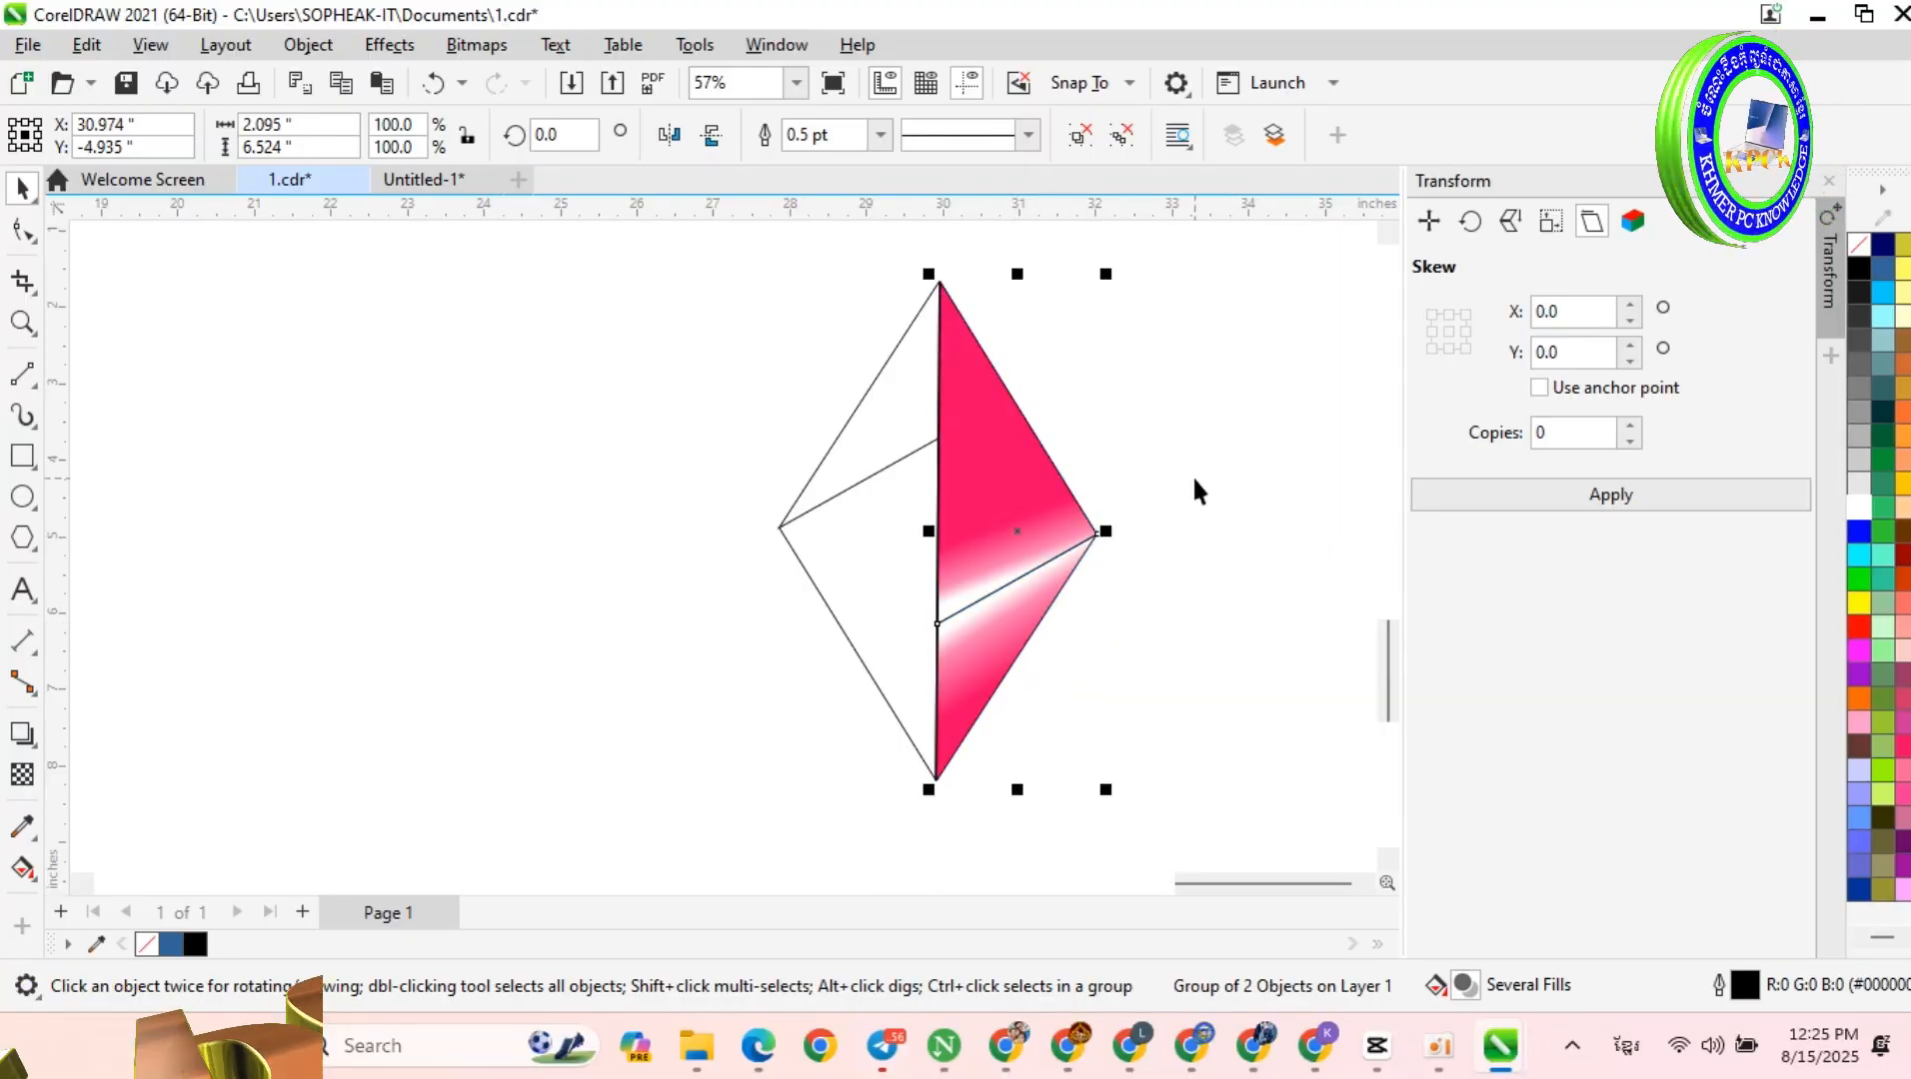
Step: Rotate the duplicate group about 33.4° counterclockwise around the bottom tip and mirror it horizontally
click(993, 437)
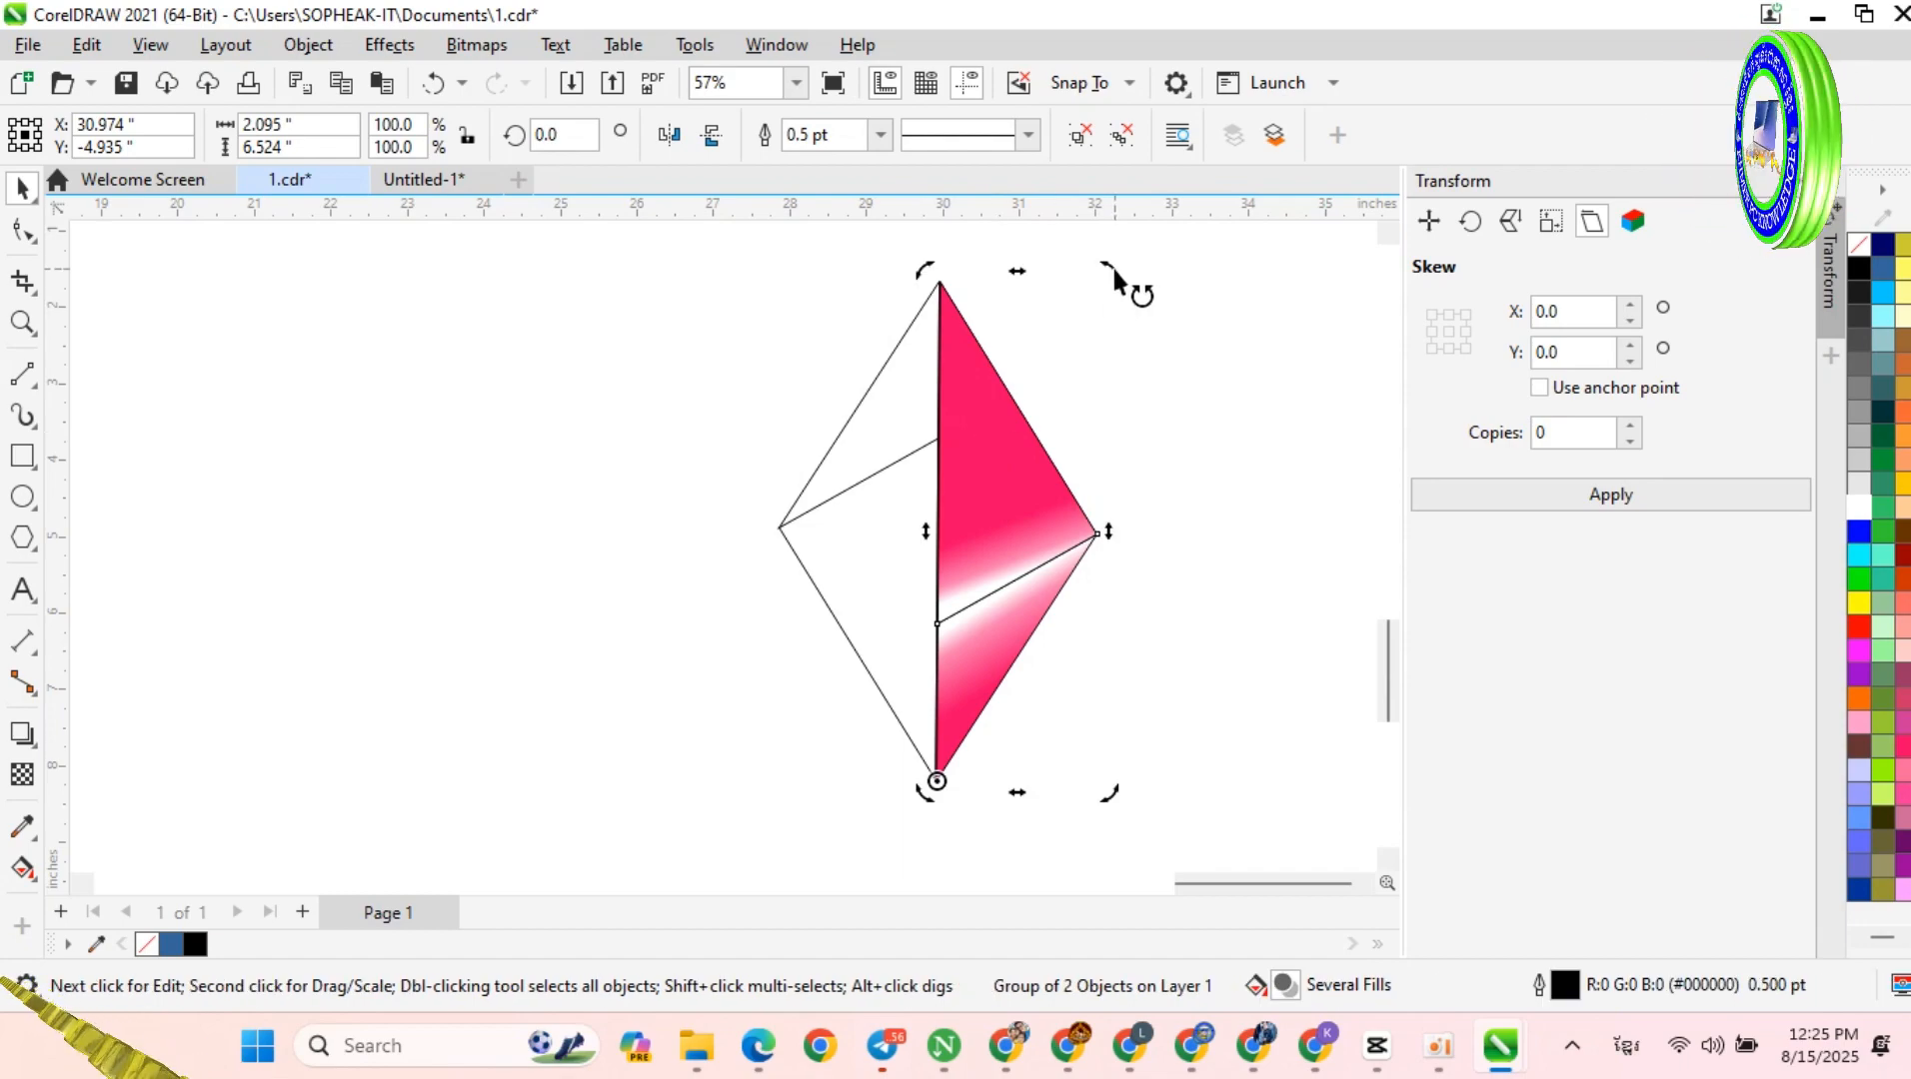
mouse_move(1125, 276)
mouse_down()
mouse_move(1224, 423)
mouse_move(1057, 789)
mouse_move(667, 670)
mouse_move(730, 510)
mouse_move(844, 432)
mouse_up()
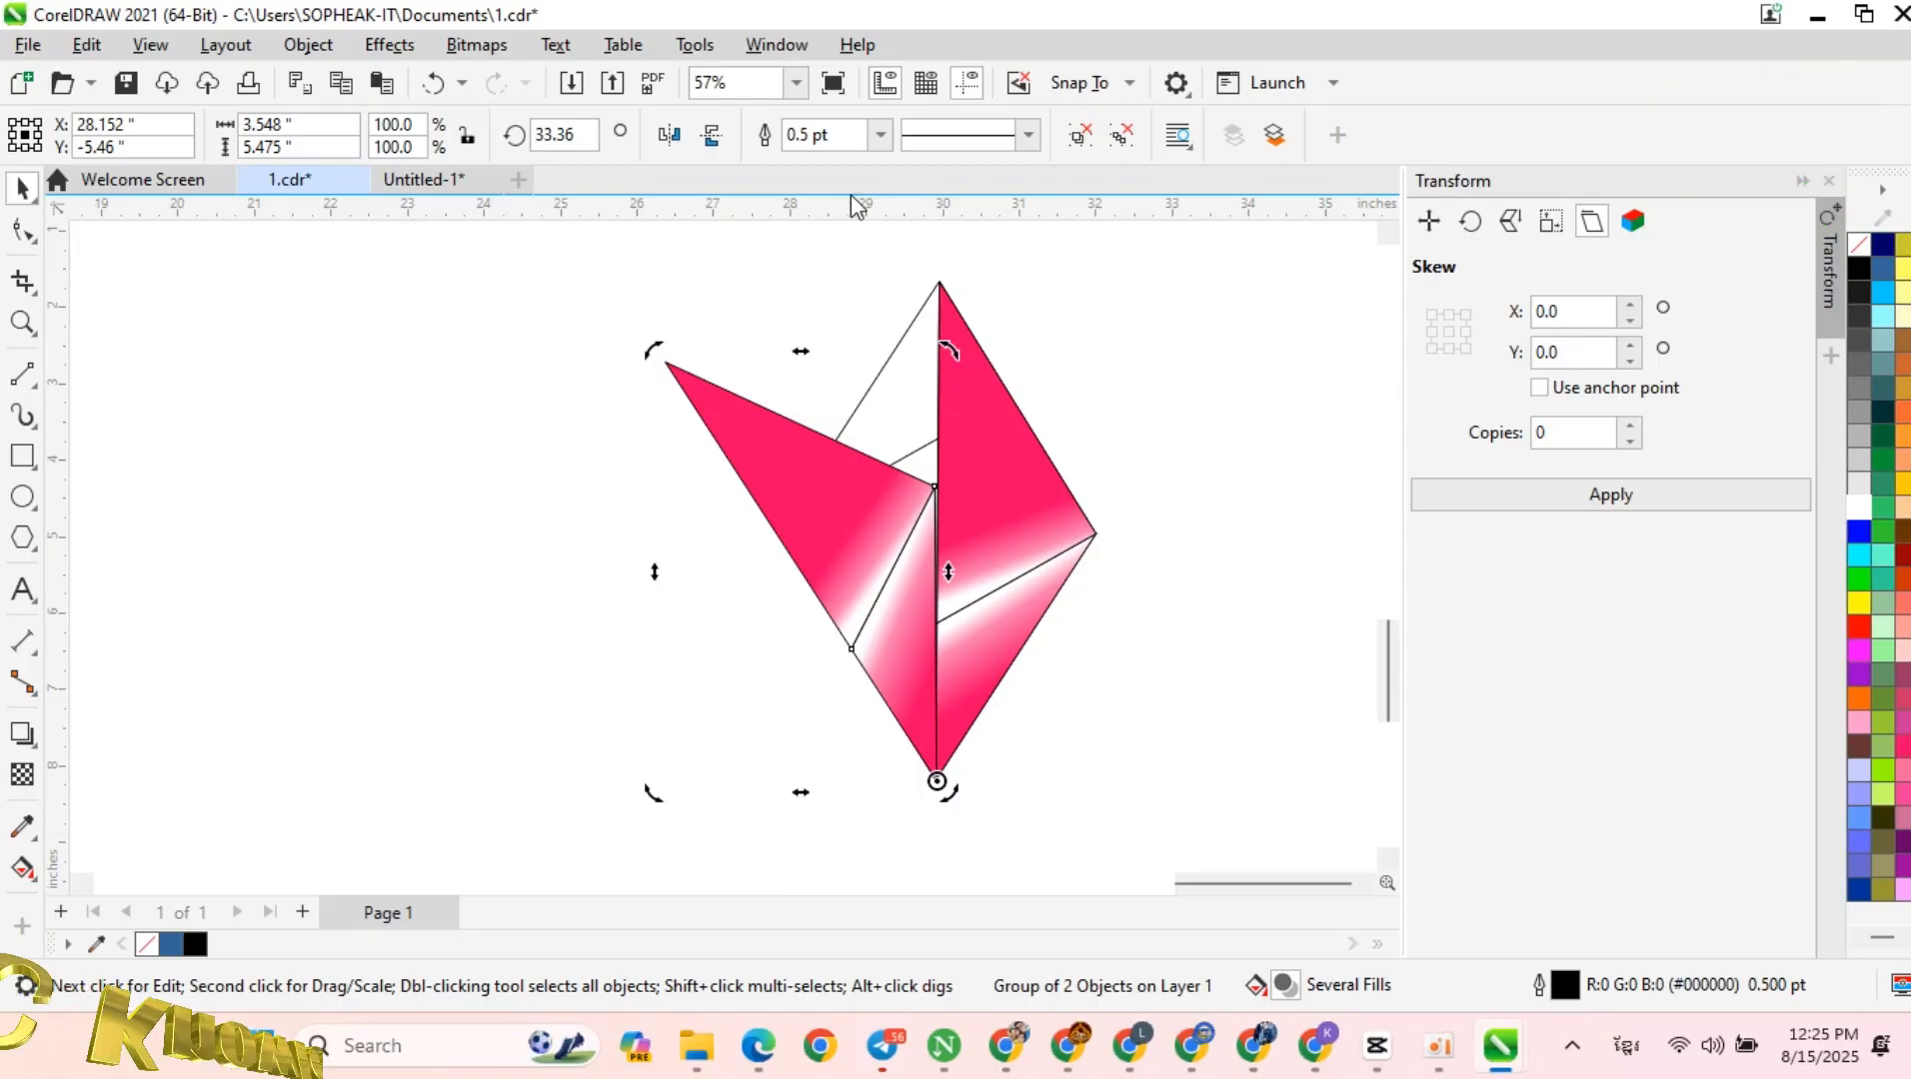
click(671, 144)
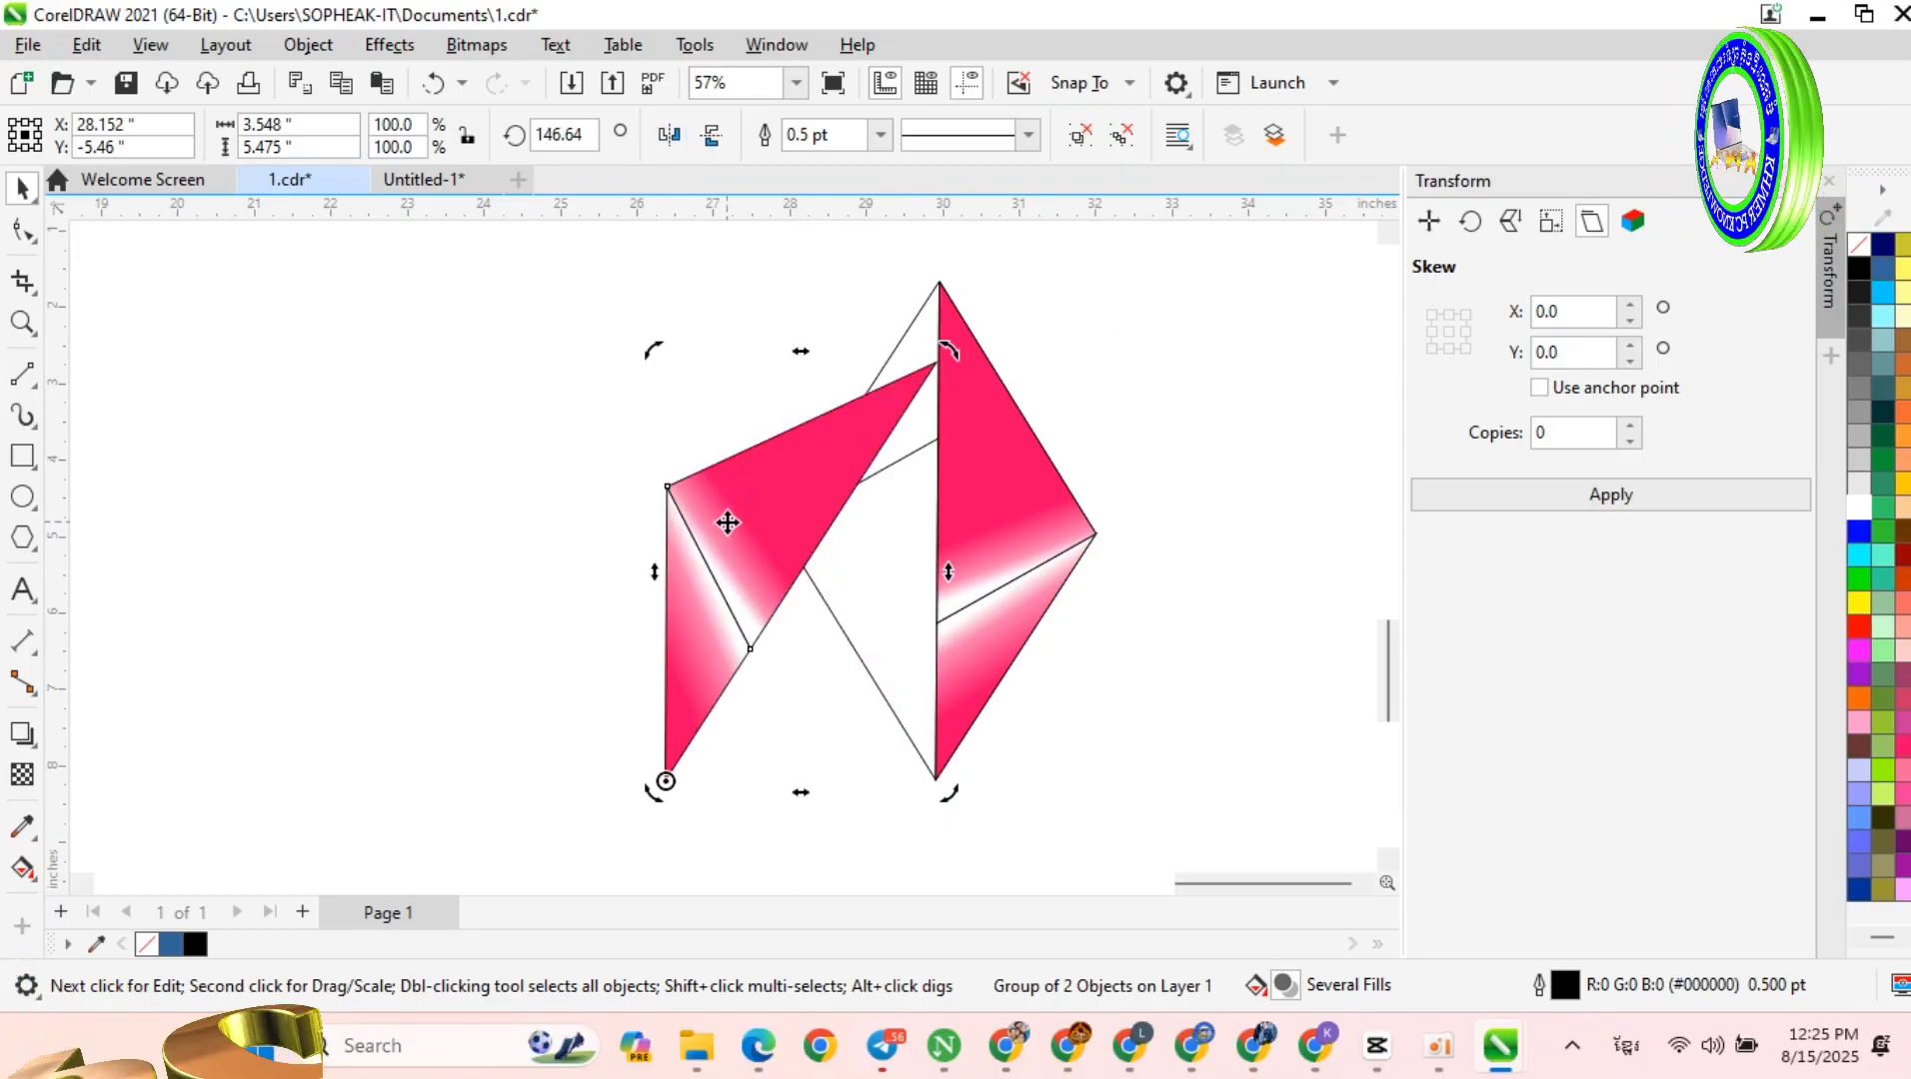
Step: Rotate the duplicate facet group about 5° further counterclockwise and move its lower tip onto the diamond's bottom tip
mouse_move(712, 614)
mouse_down()
mouse_move(729, 598)
mouse_move(790, 618)
mouse_move(710, 601)
mouse_up()
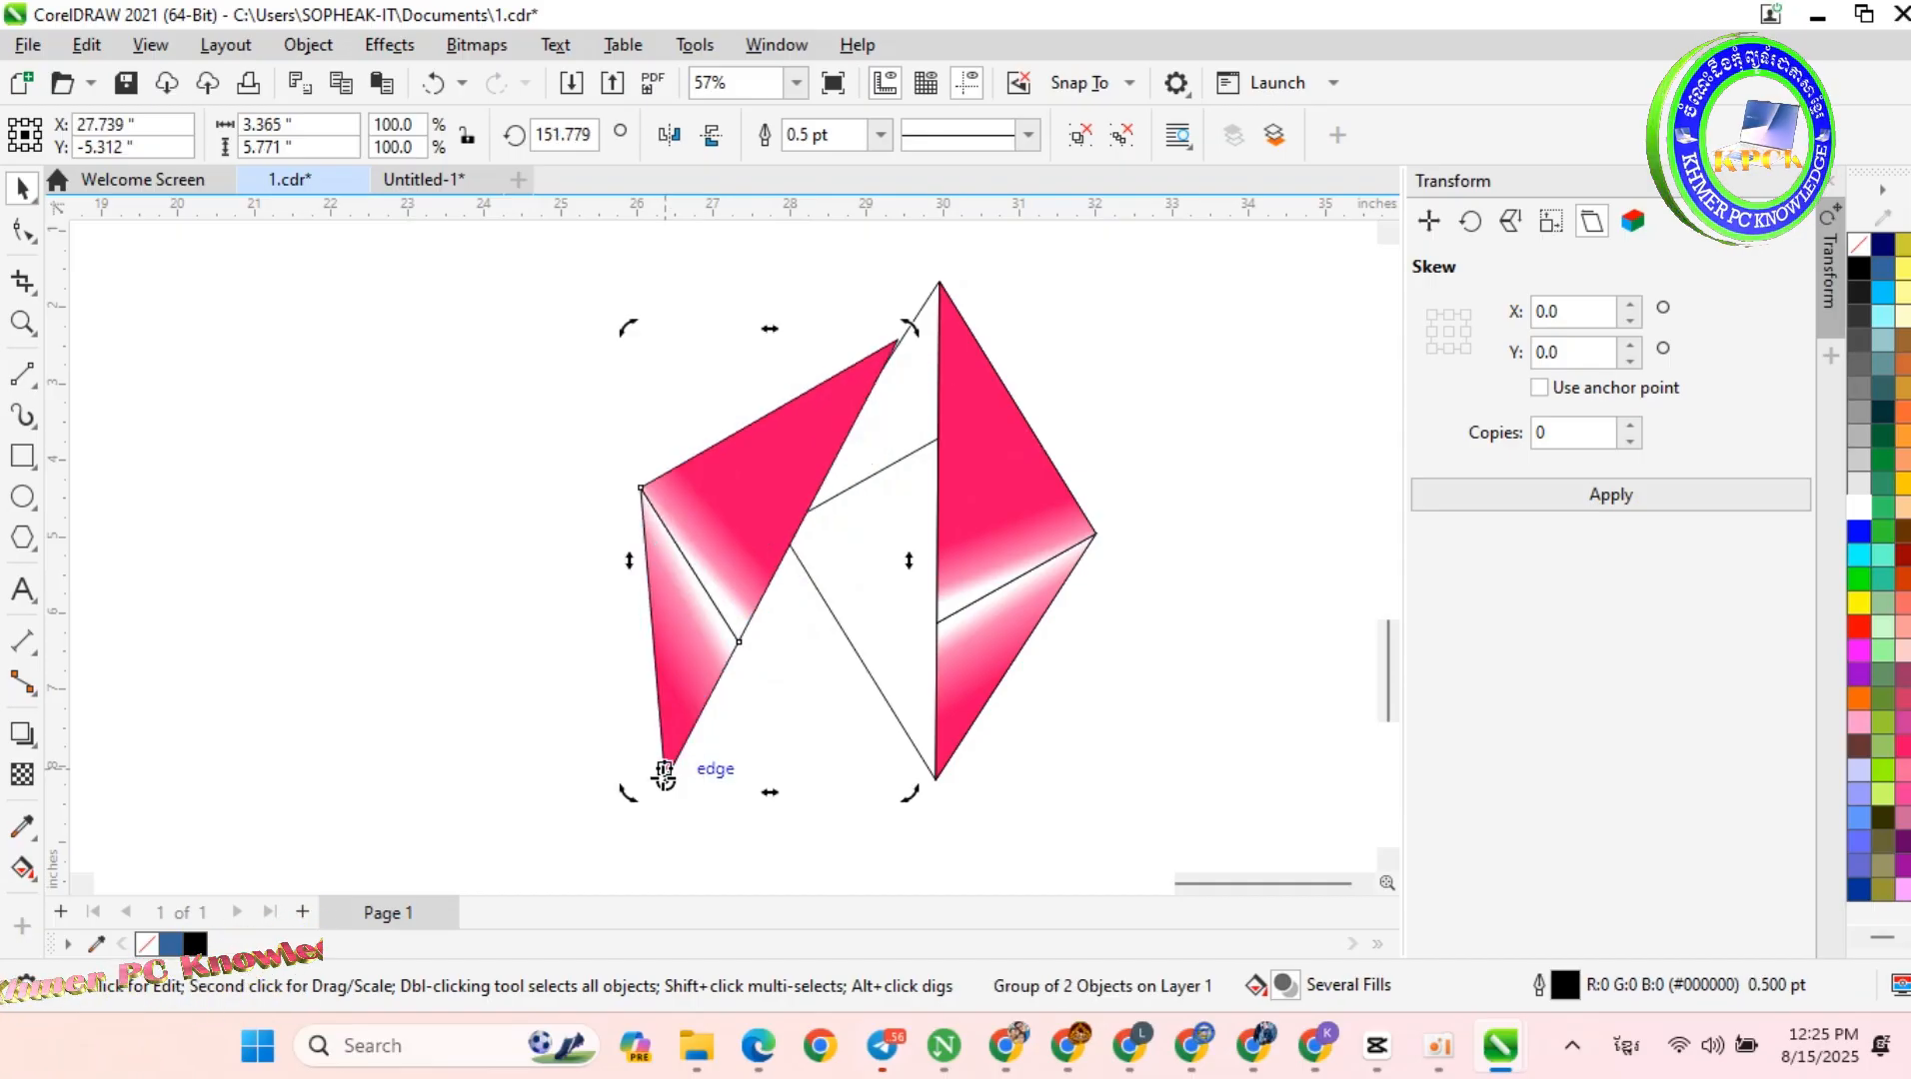
drag(665, 775, 665, 780)
click(691, 678)
drag(705, 611, 833, 522)
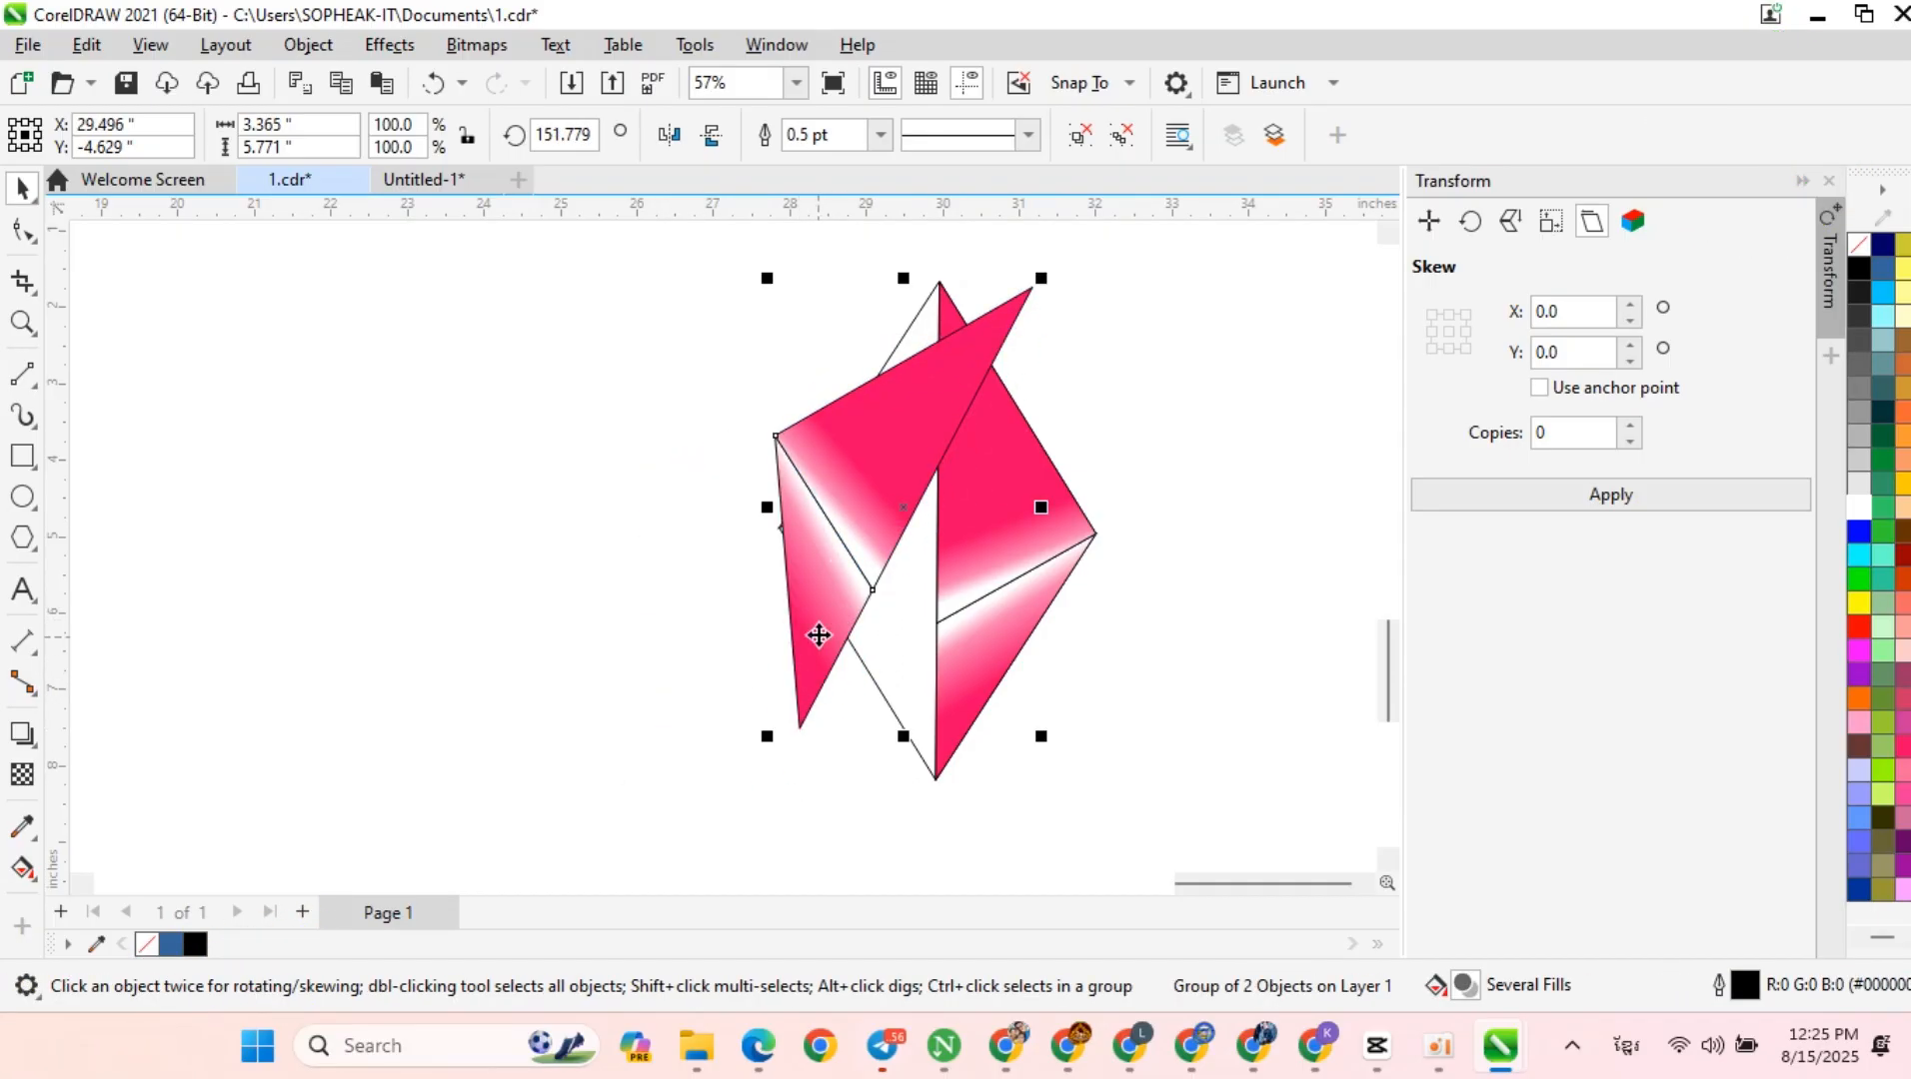
click(818, 635)
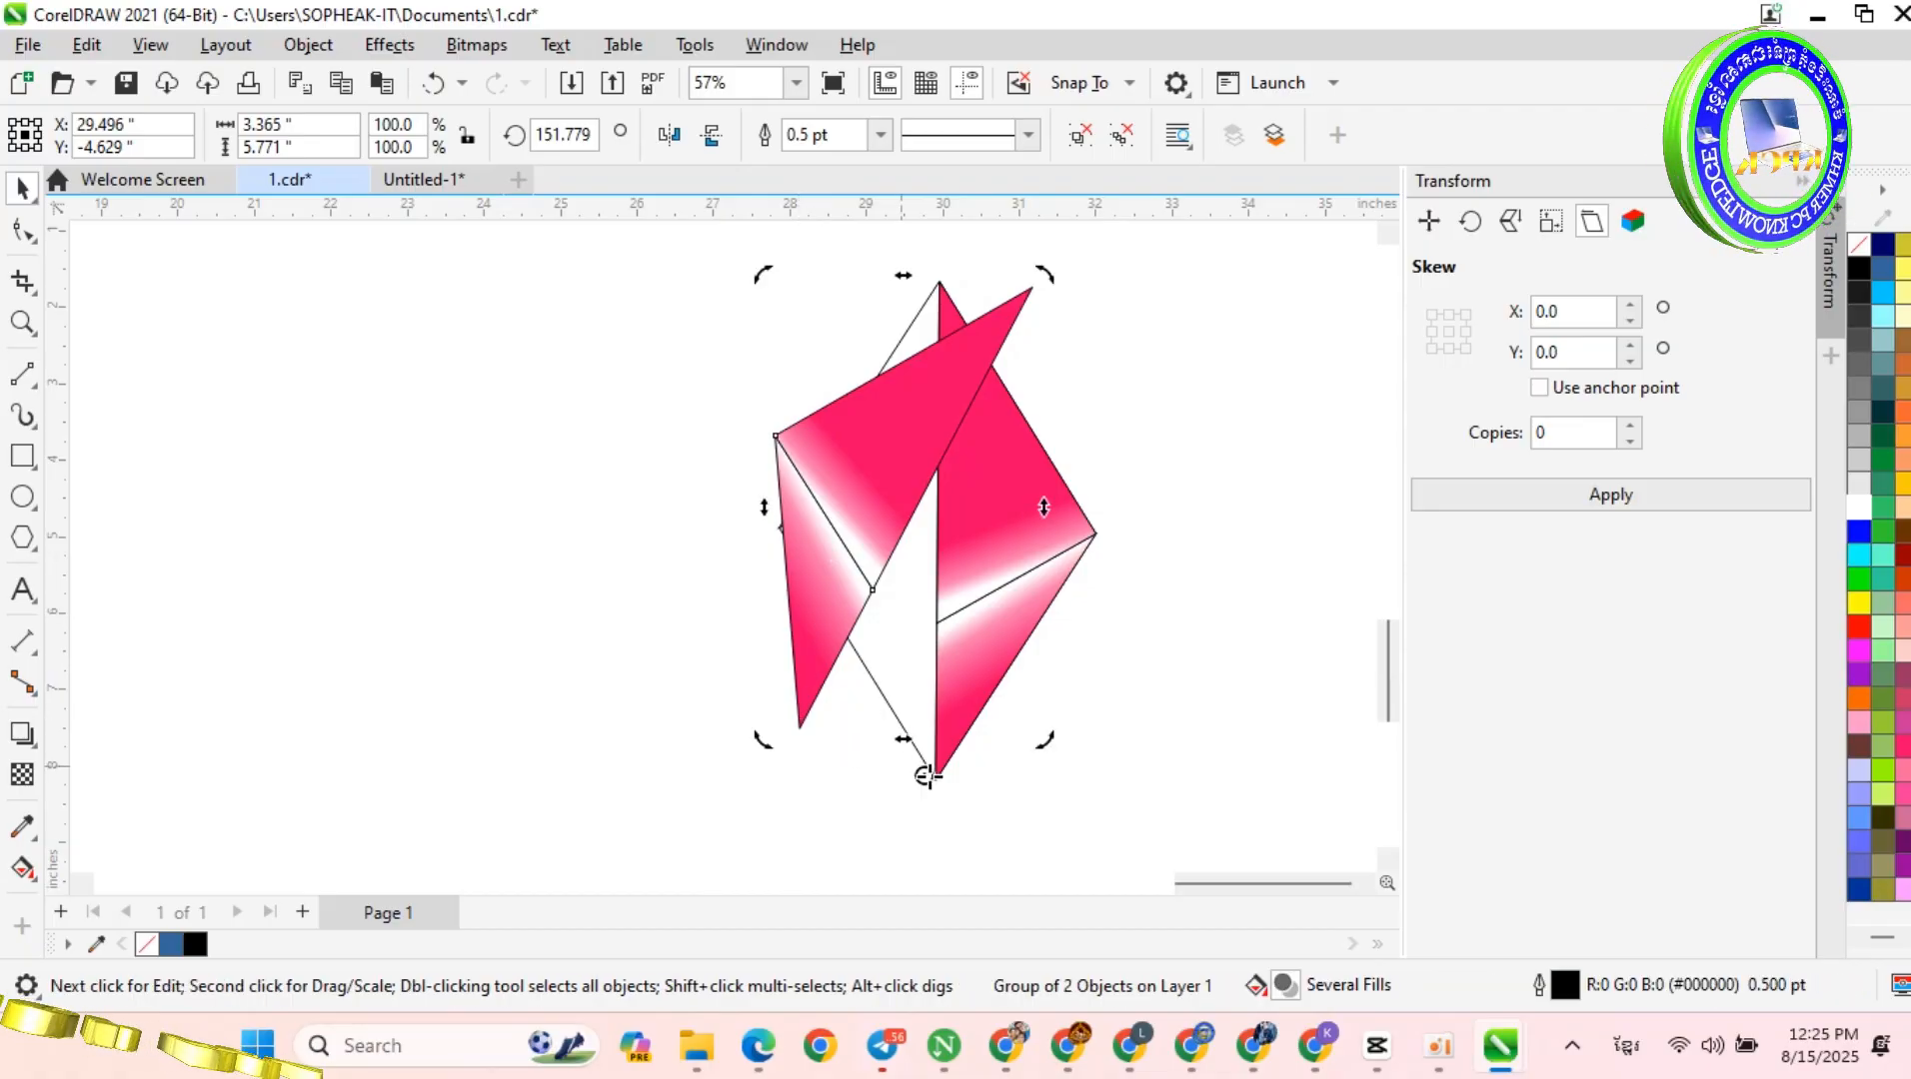
drag(810, 618, 935, 668)
click(935, 666)
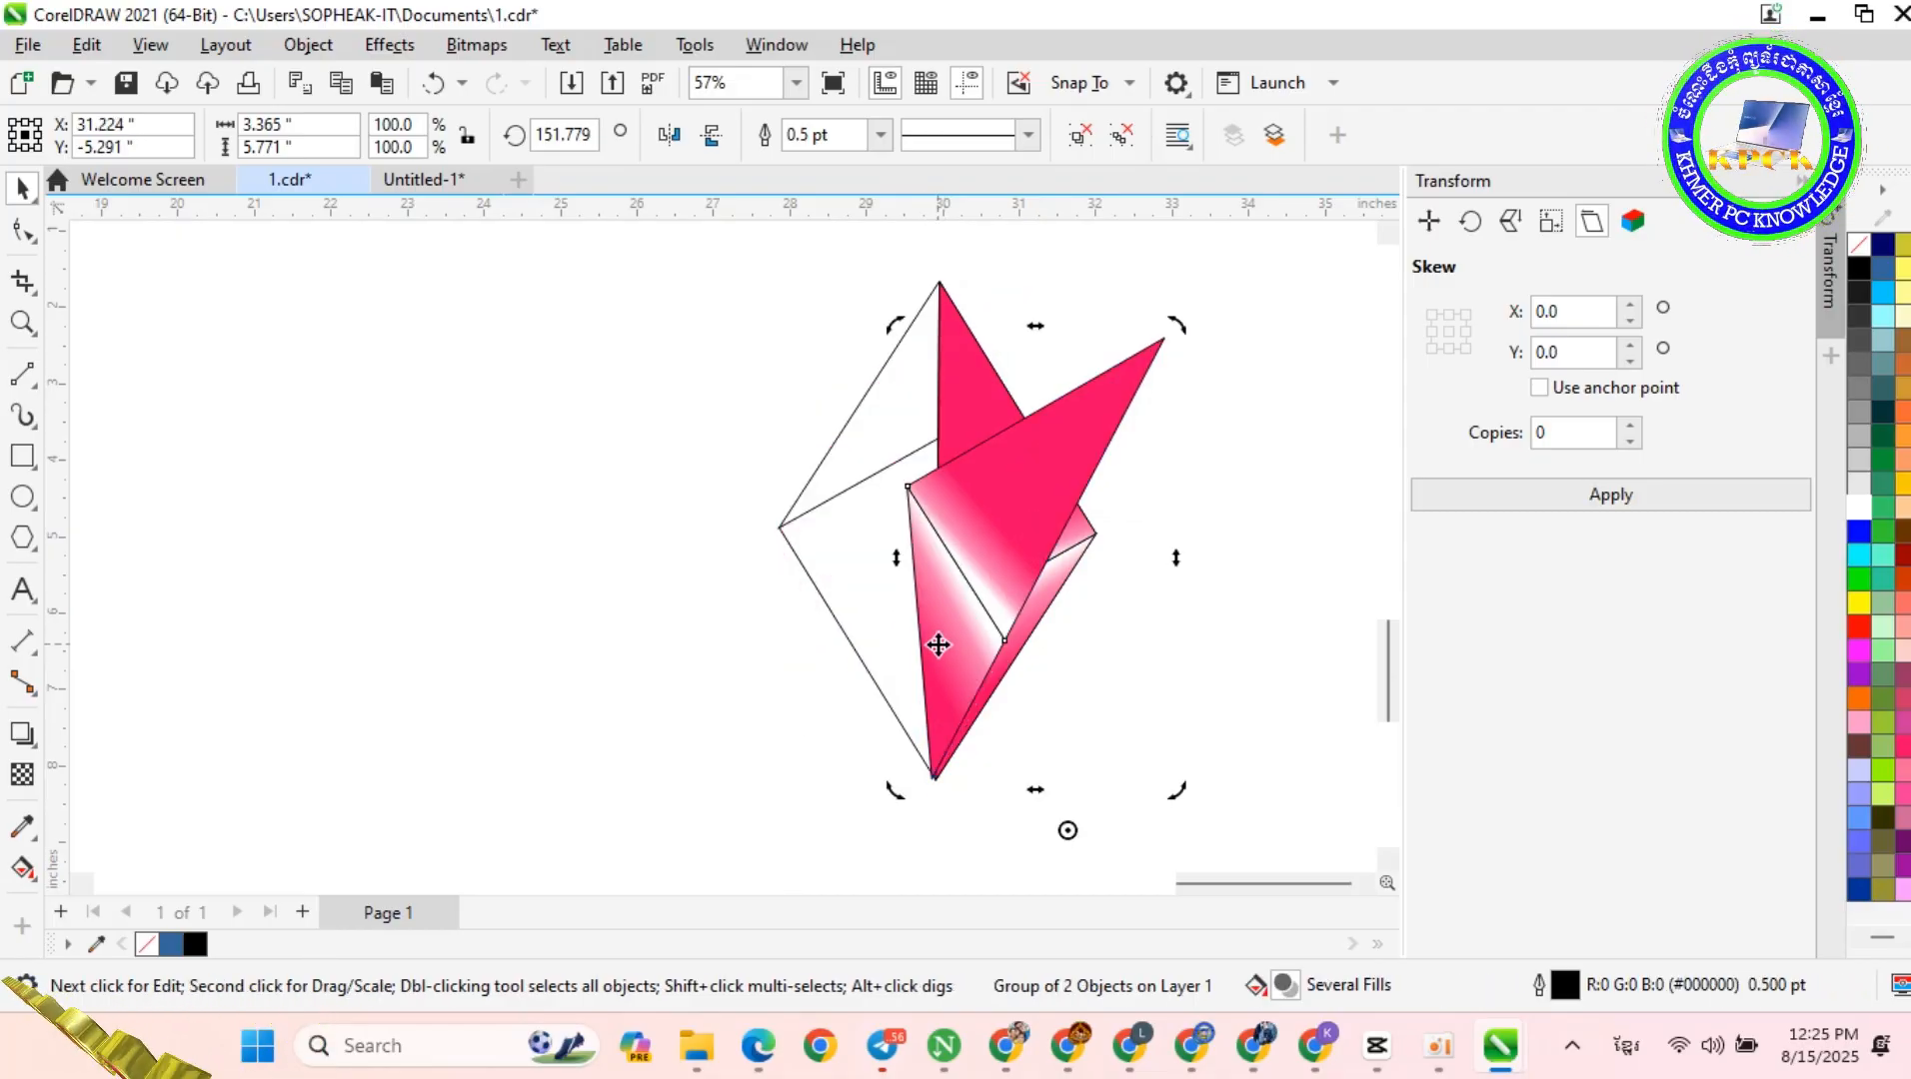
Step: Rotate the duplicate group about 27° counterclockwise around the diamond's bottom tip onto the left half and mirror it vertically
drag(1066, 828, 936, 772)
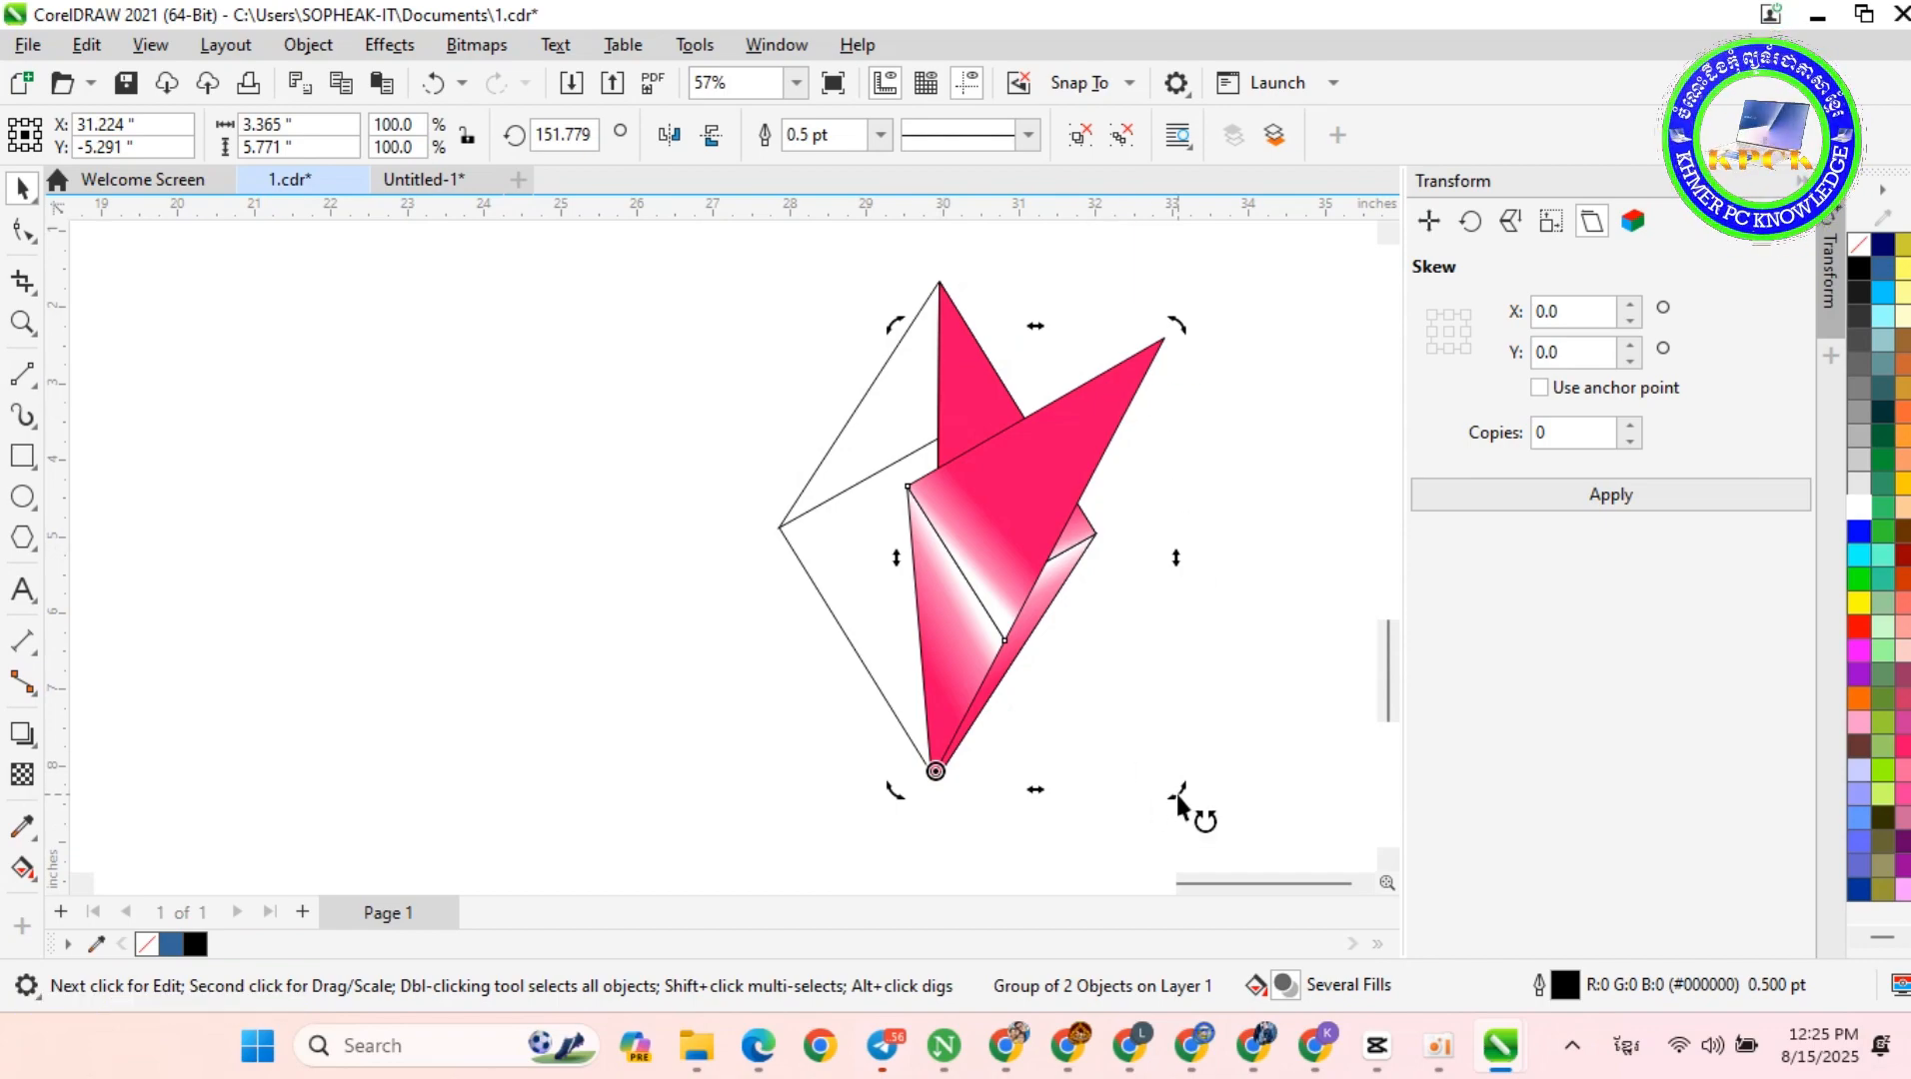
drag(1176, 794, 1228, 652)
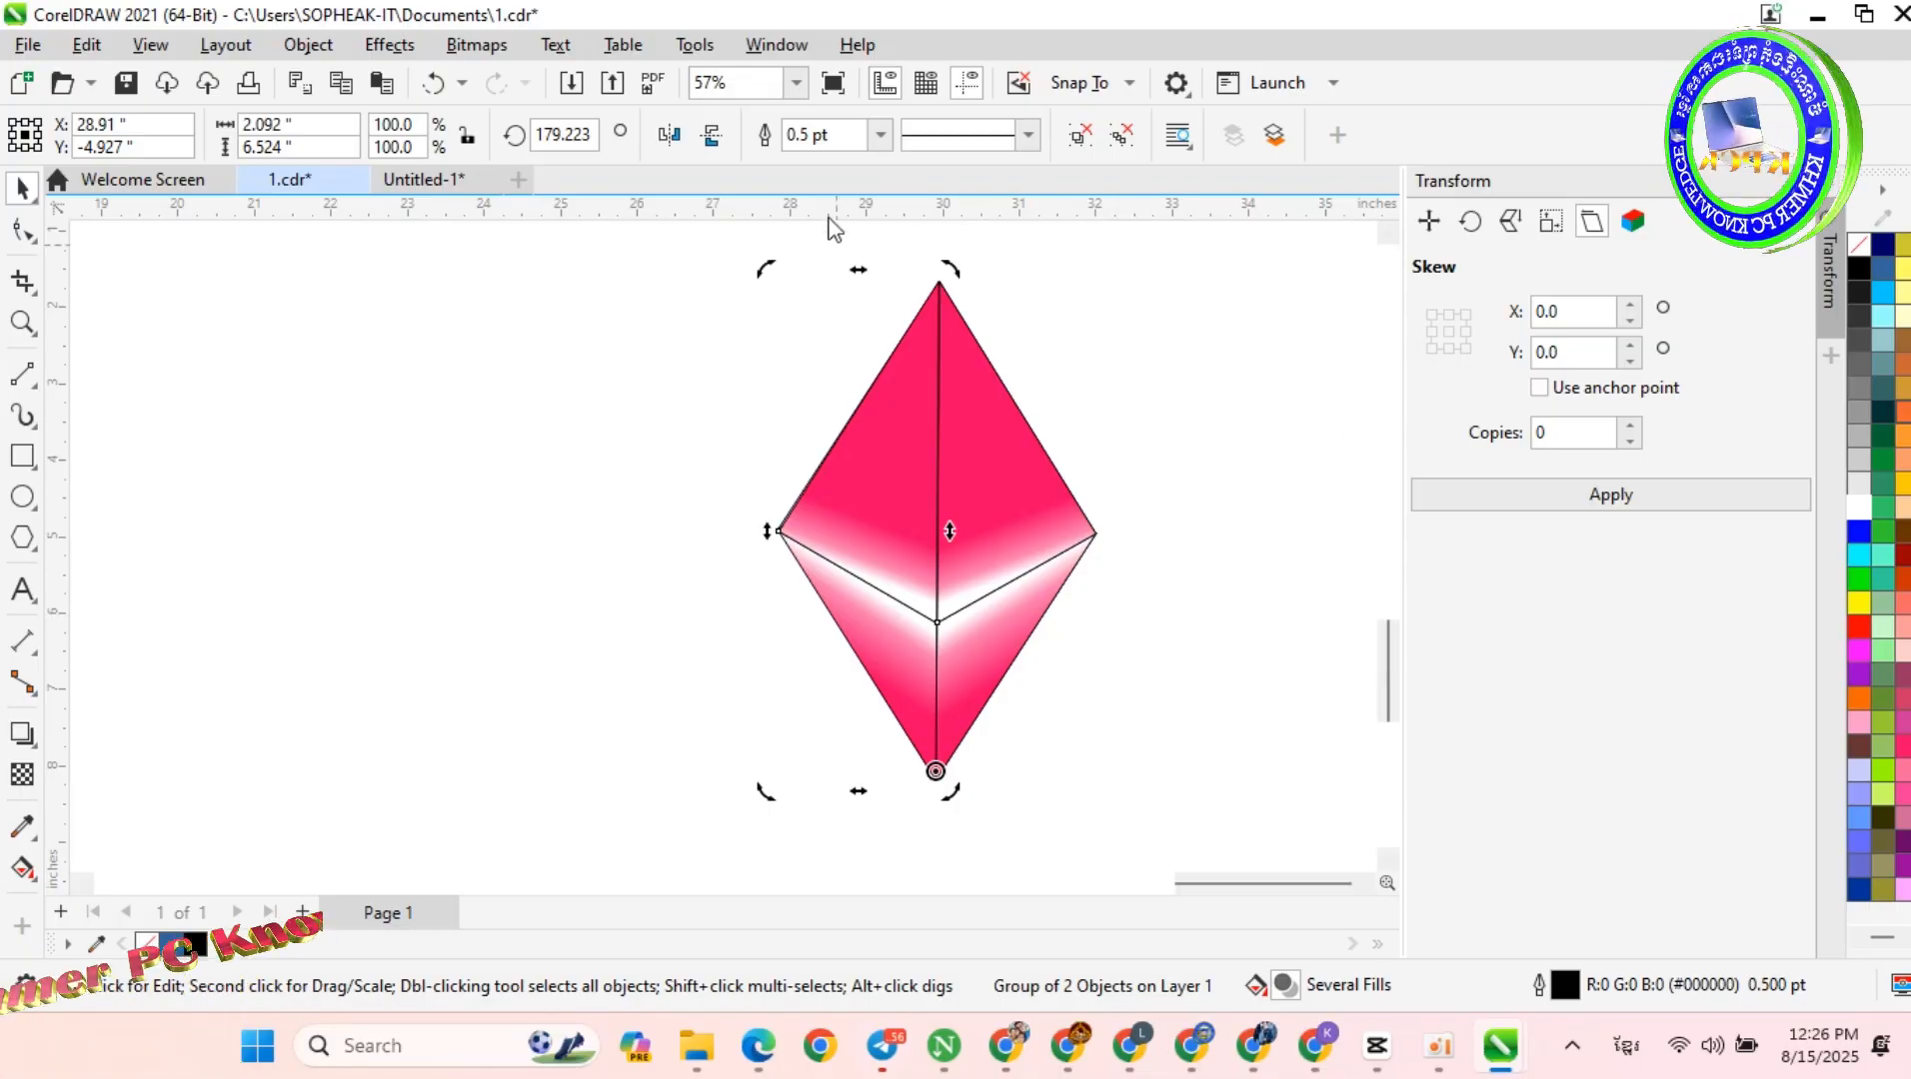
click(712, 134)
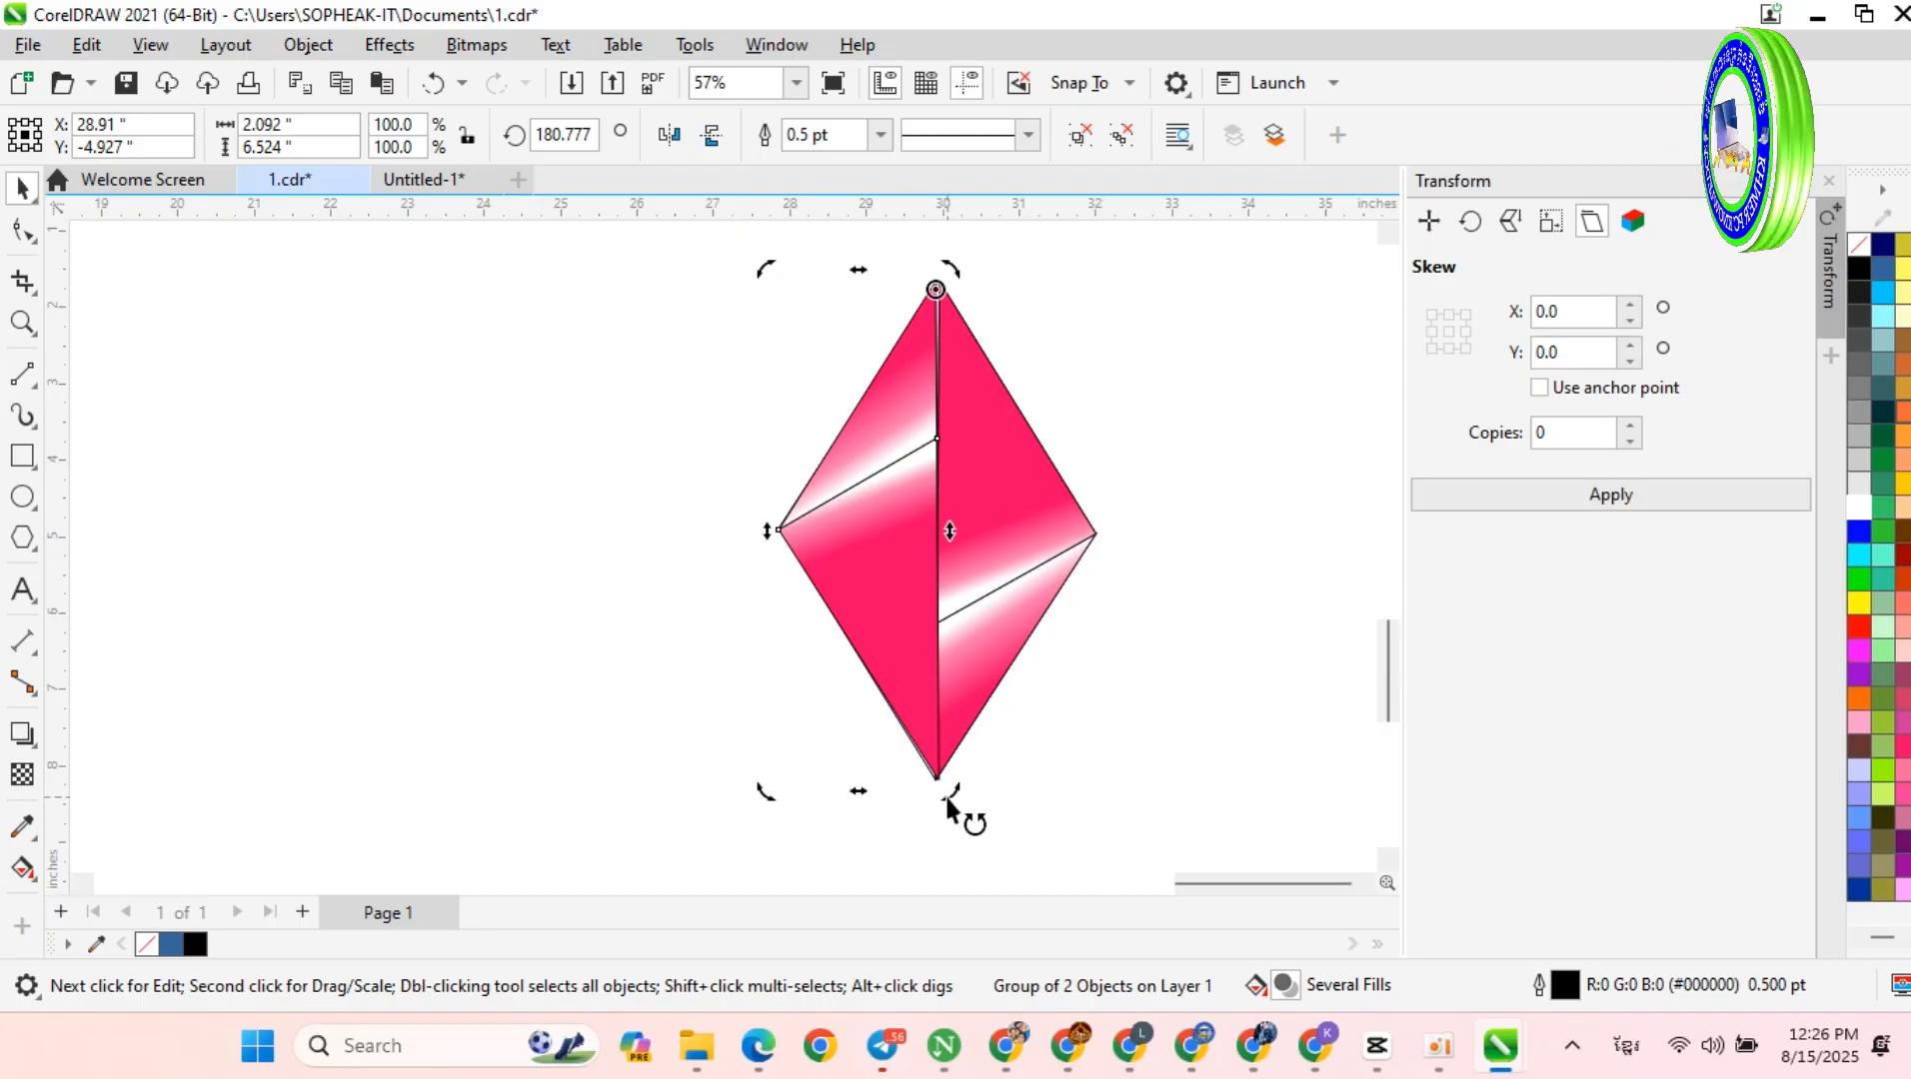
Step: Straighten the left group to a rotation of about 180.05° and nudge it right to X 28.91" to close the center gap
drag(945, 799, 946, 798)
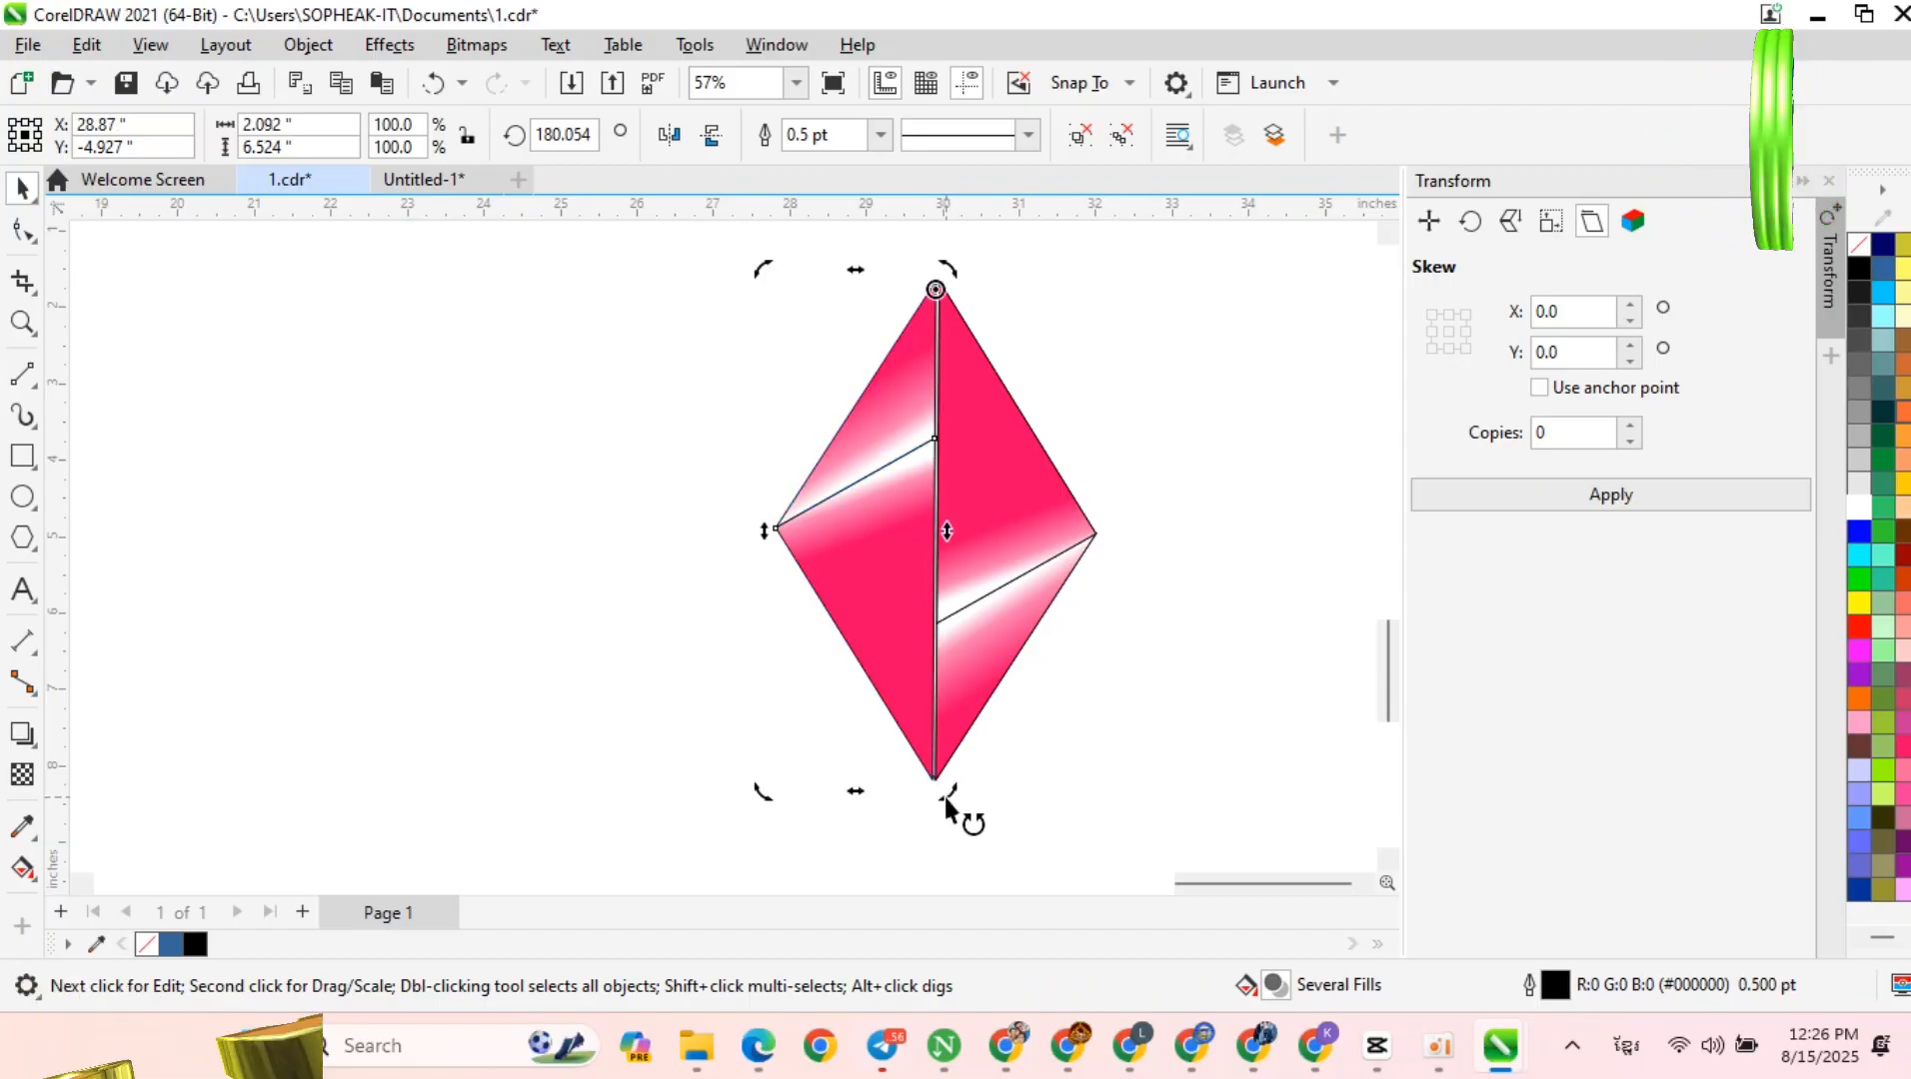
scroll(879, 393, up, 2)
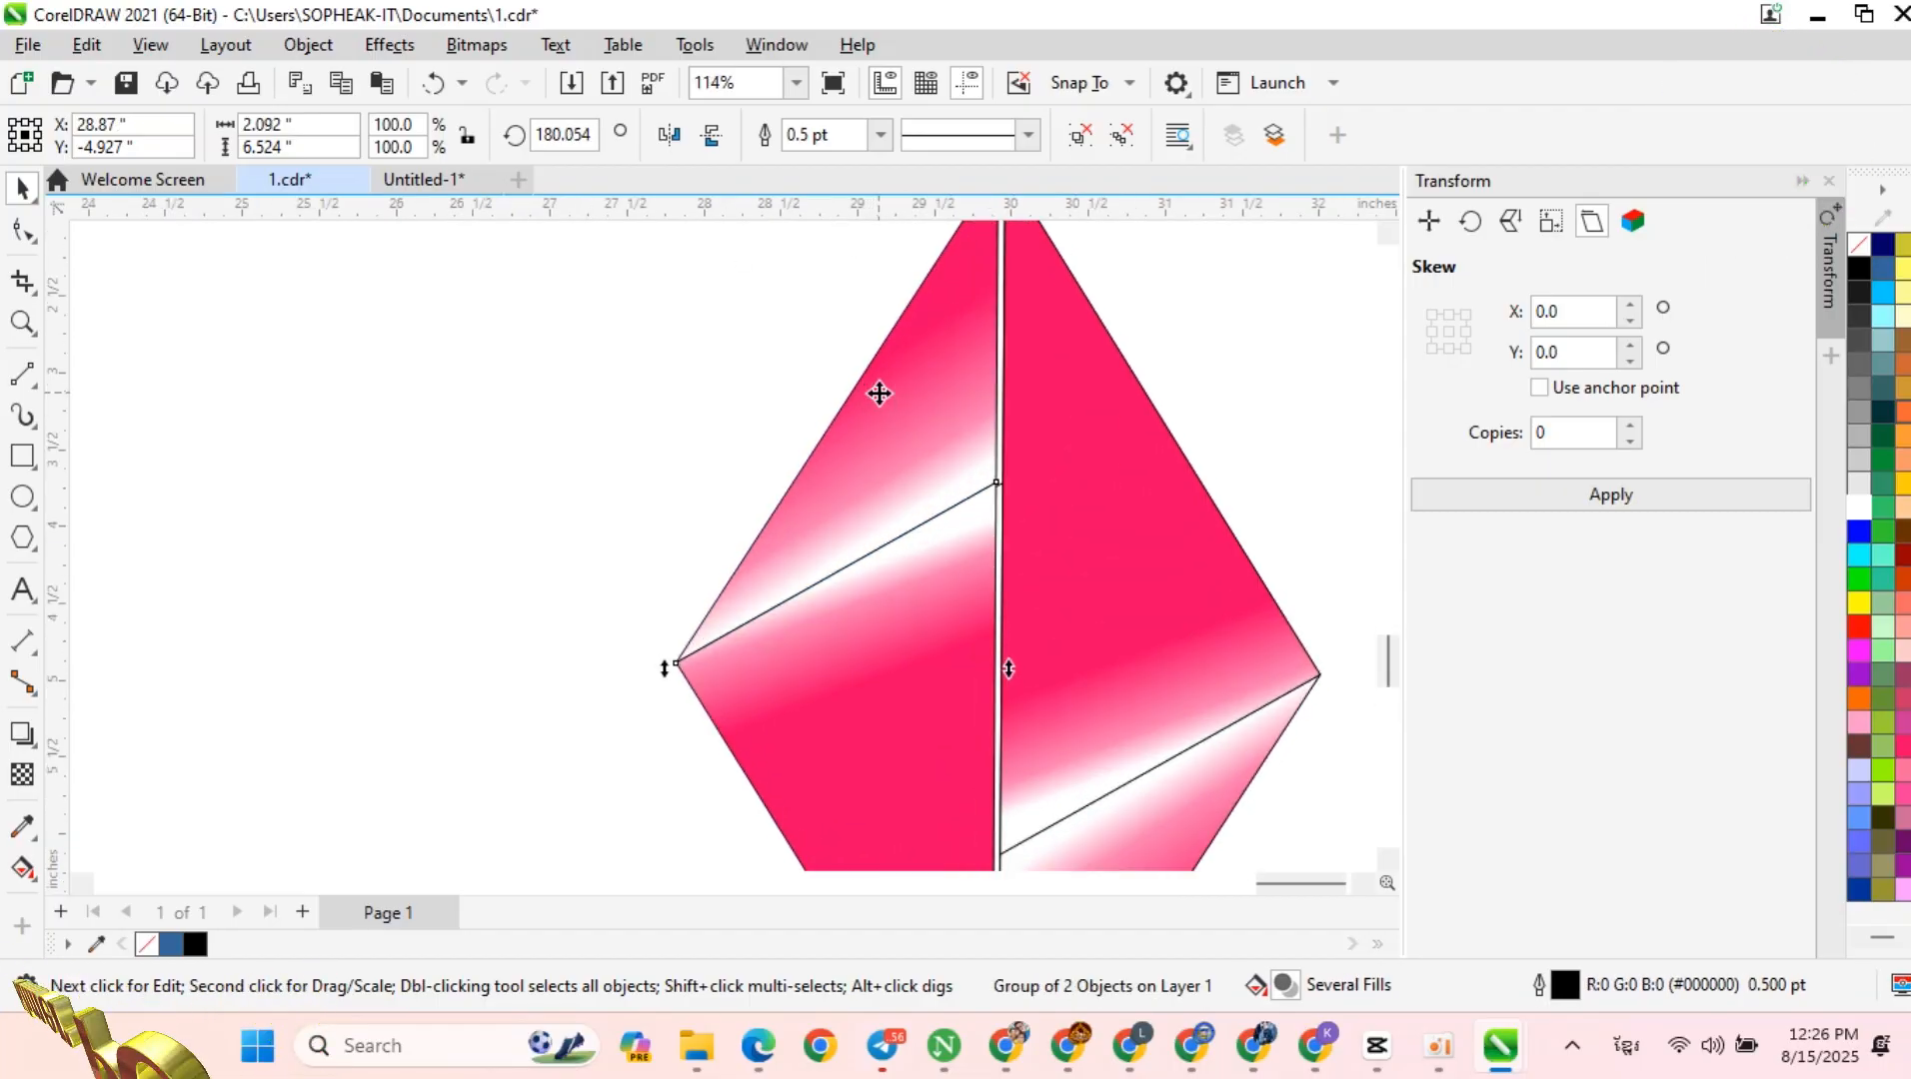
key(Right)
key(Right)
key(Right)
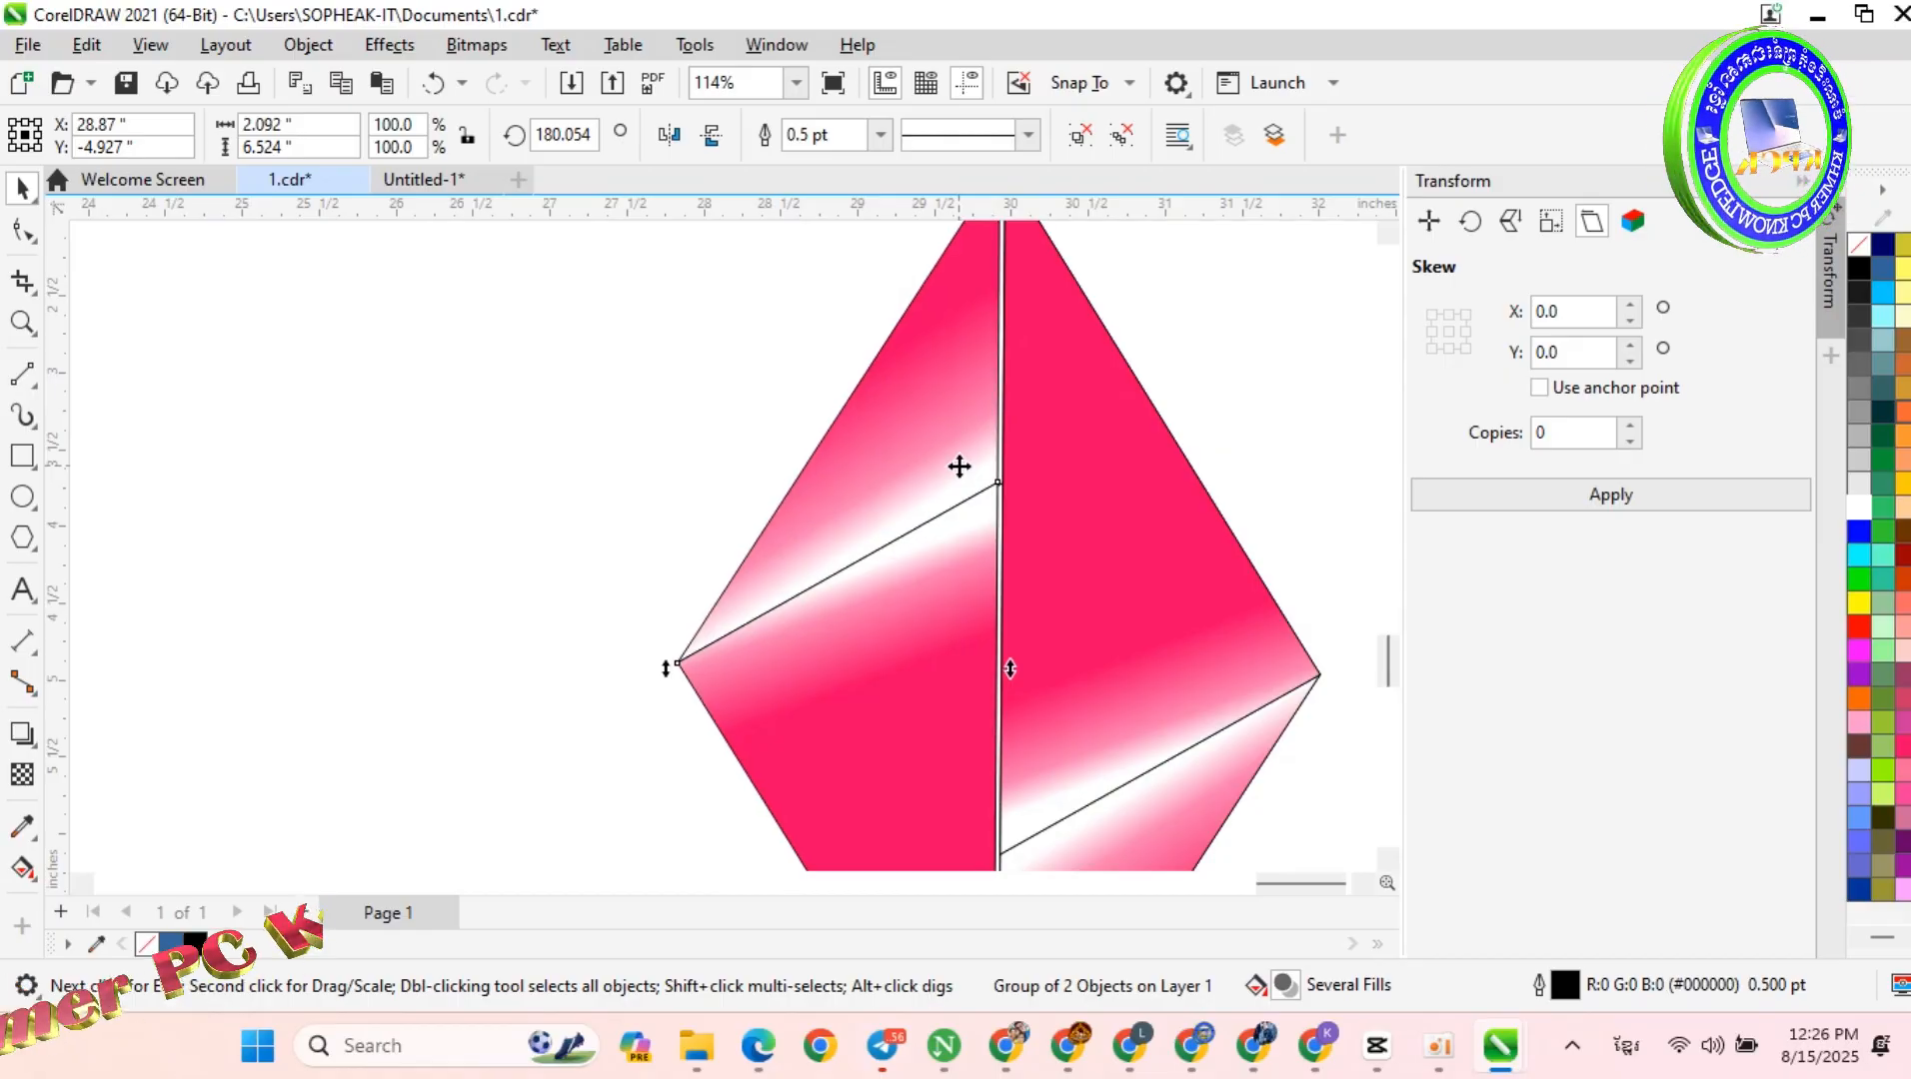
scroll(959, 466, down, 2)
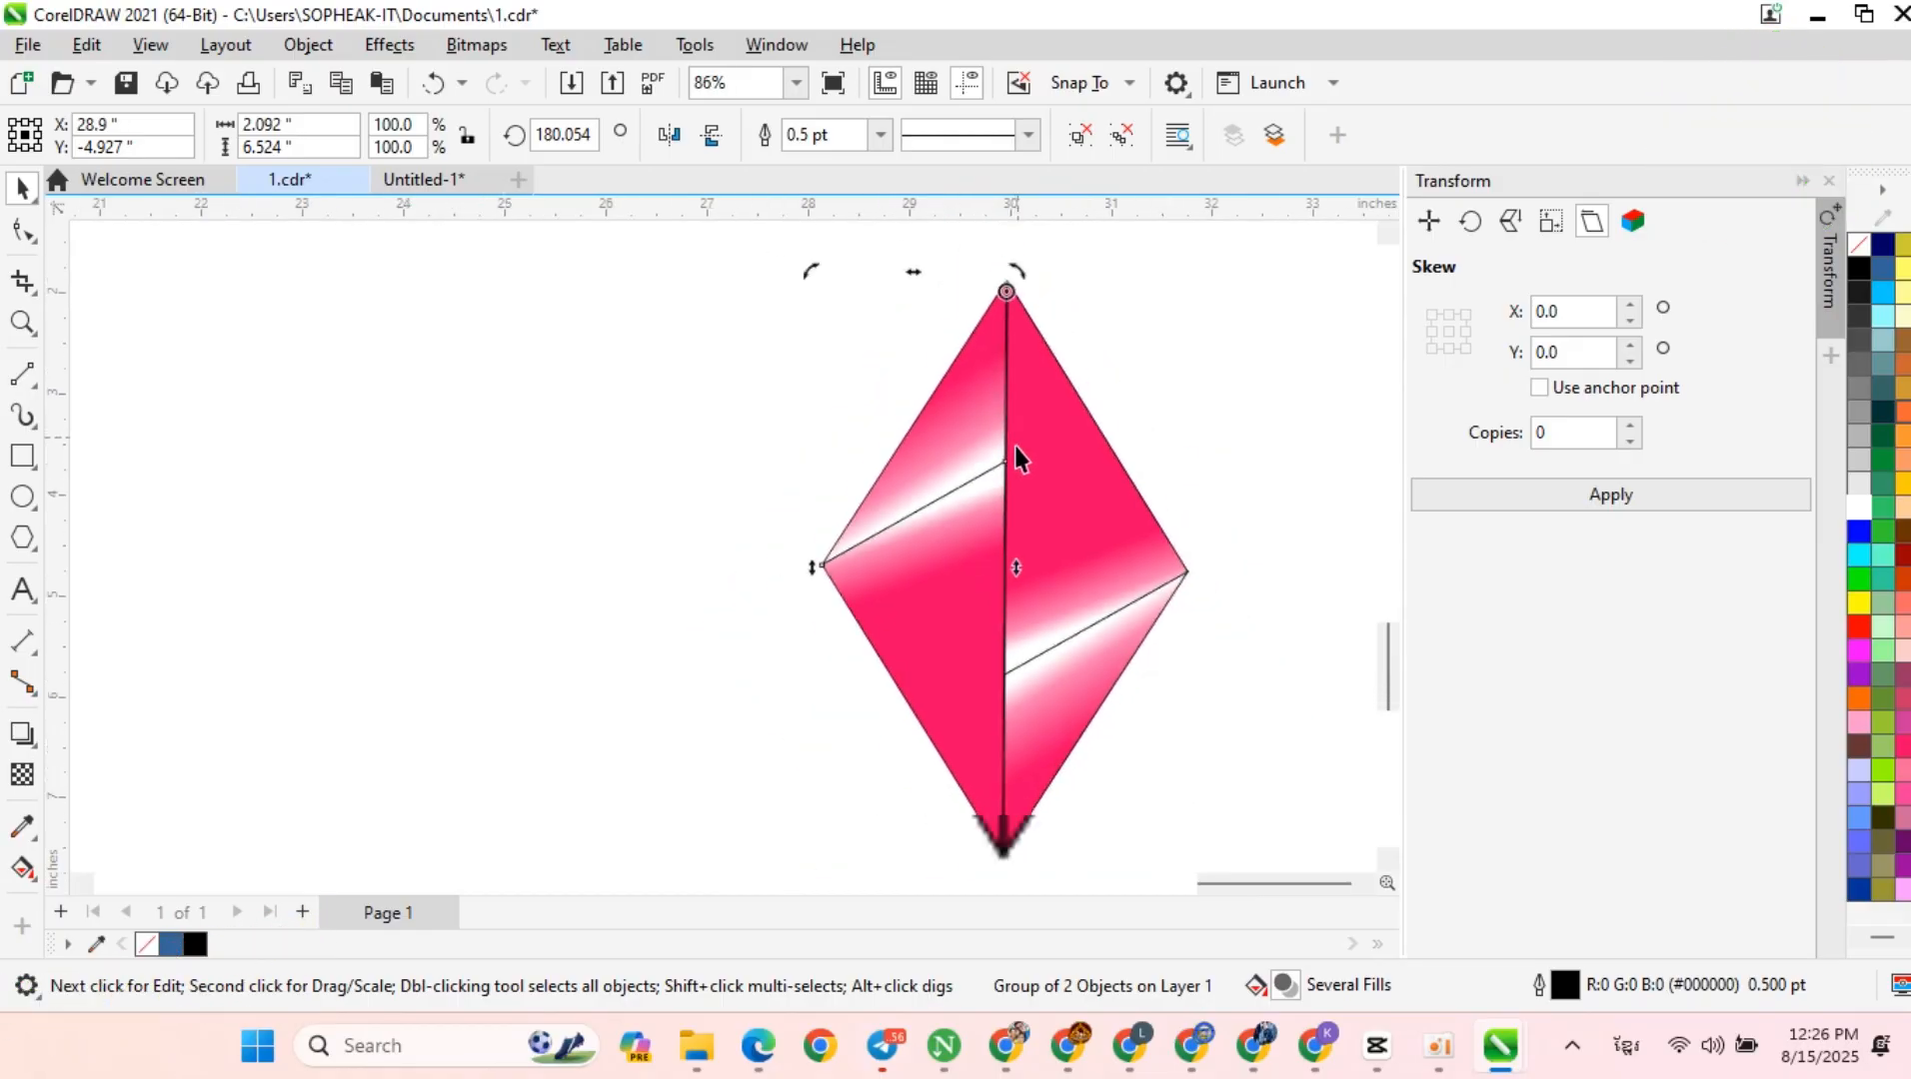
key(Right)
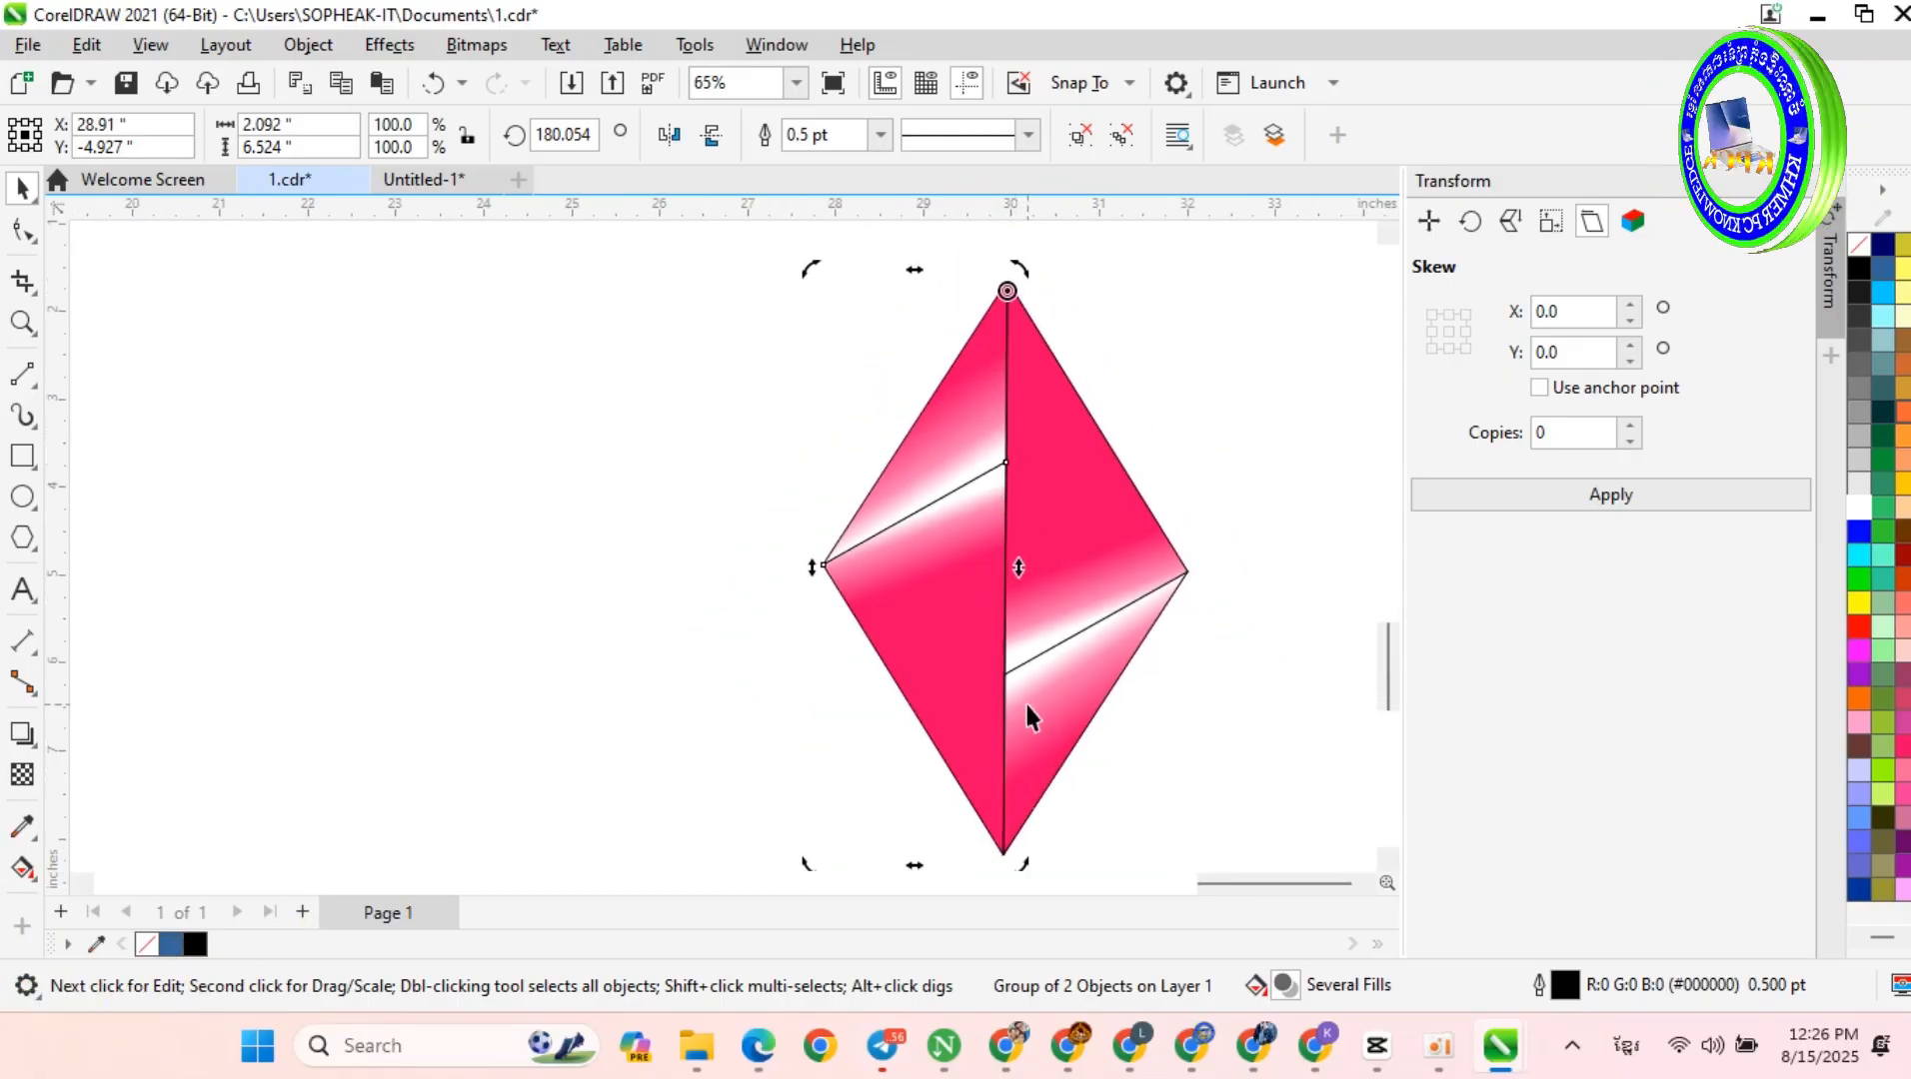
Step: Select all parts of the diamond and set their outline width to None
scroll(1024, 701, down, 2)
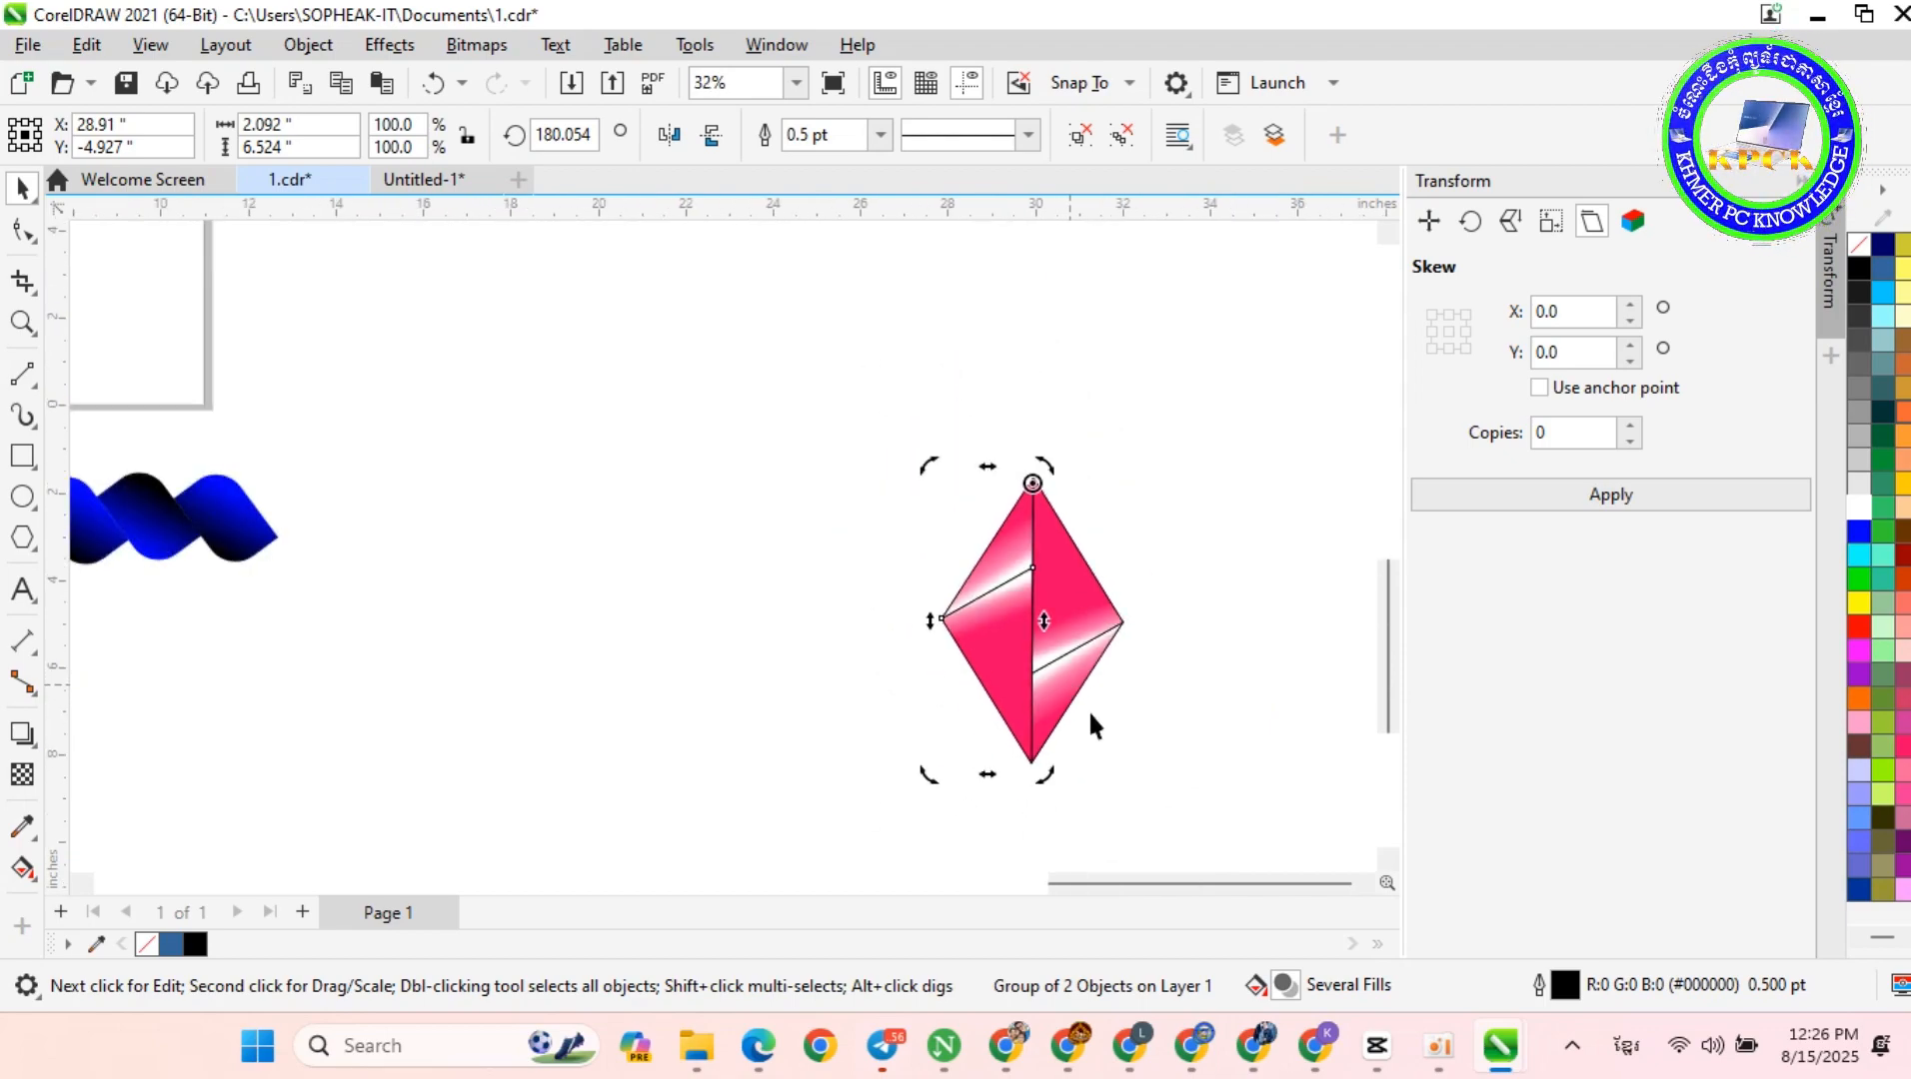
scroll(1134, 893, left, 2)
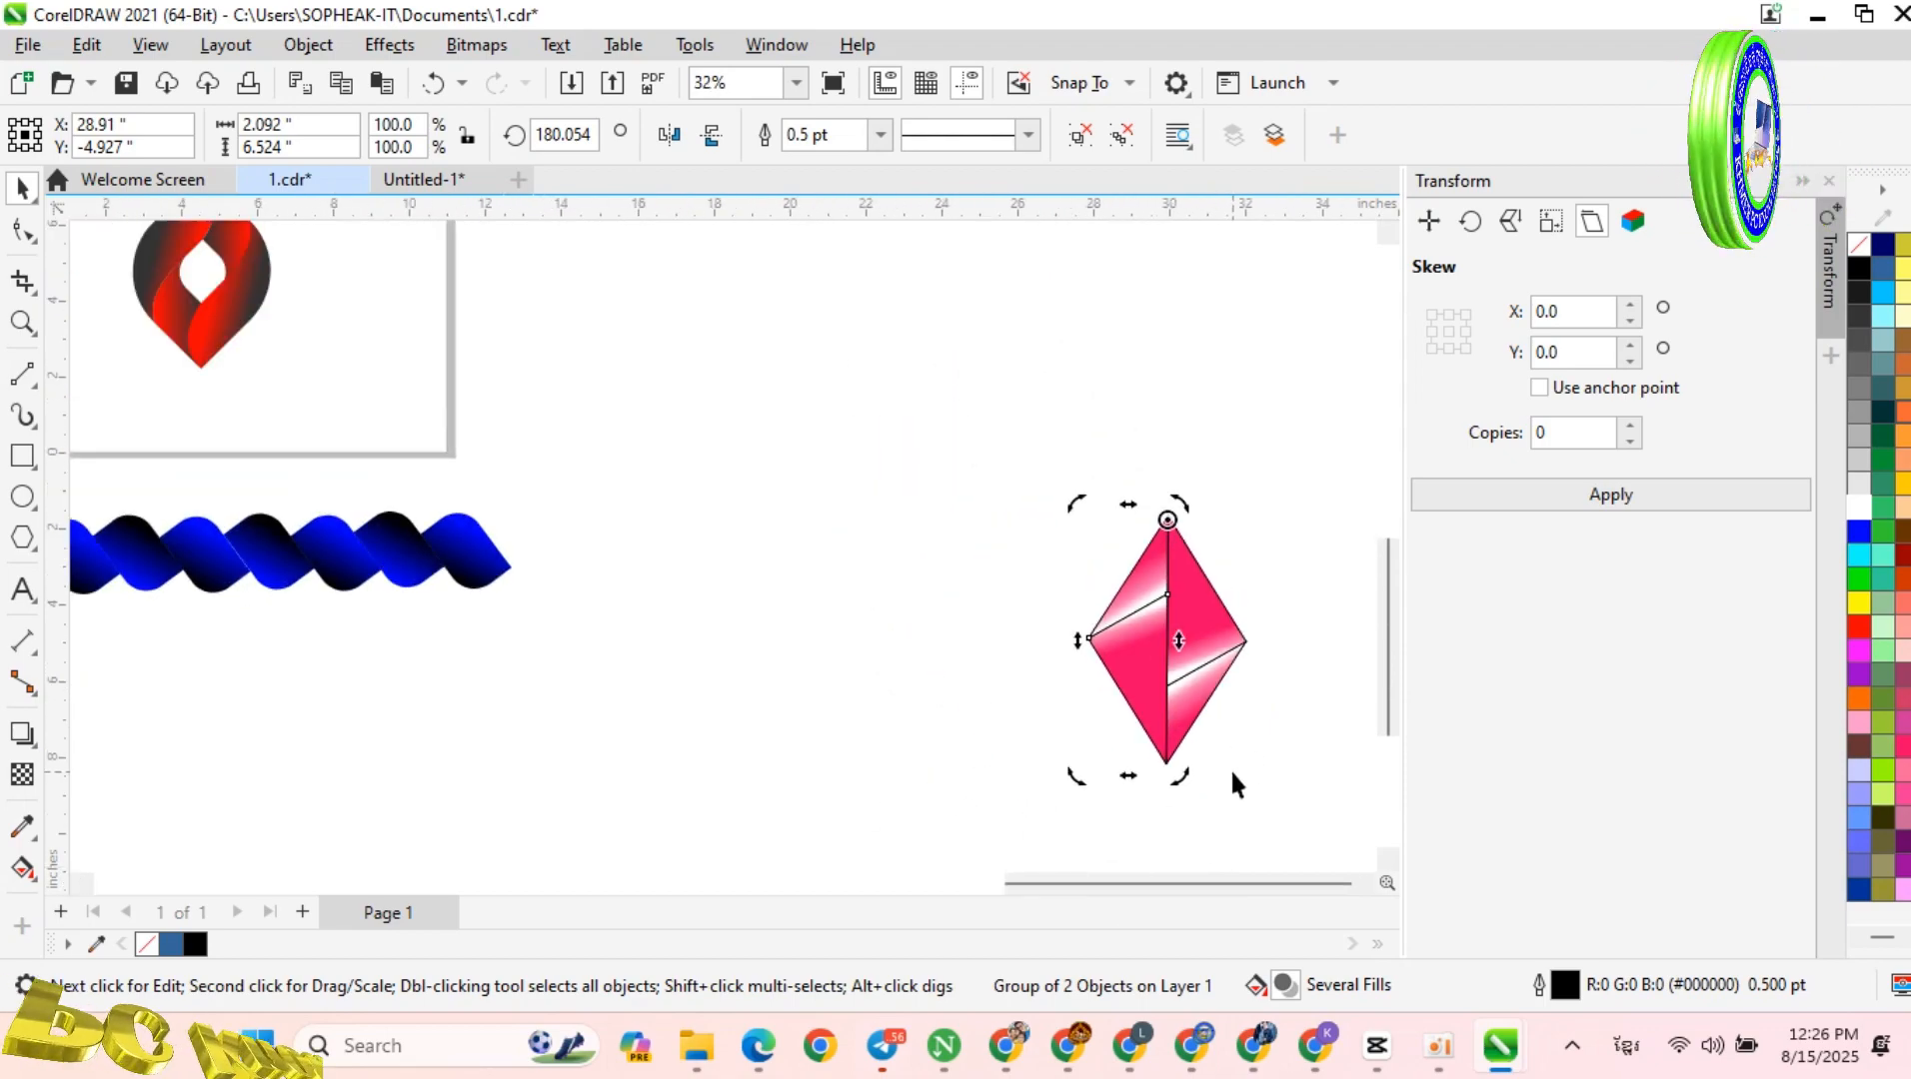
click(1290, 692)
scroll(1287, 691, up, 1)
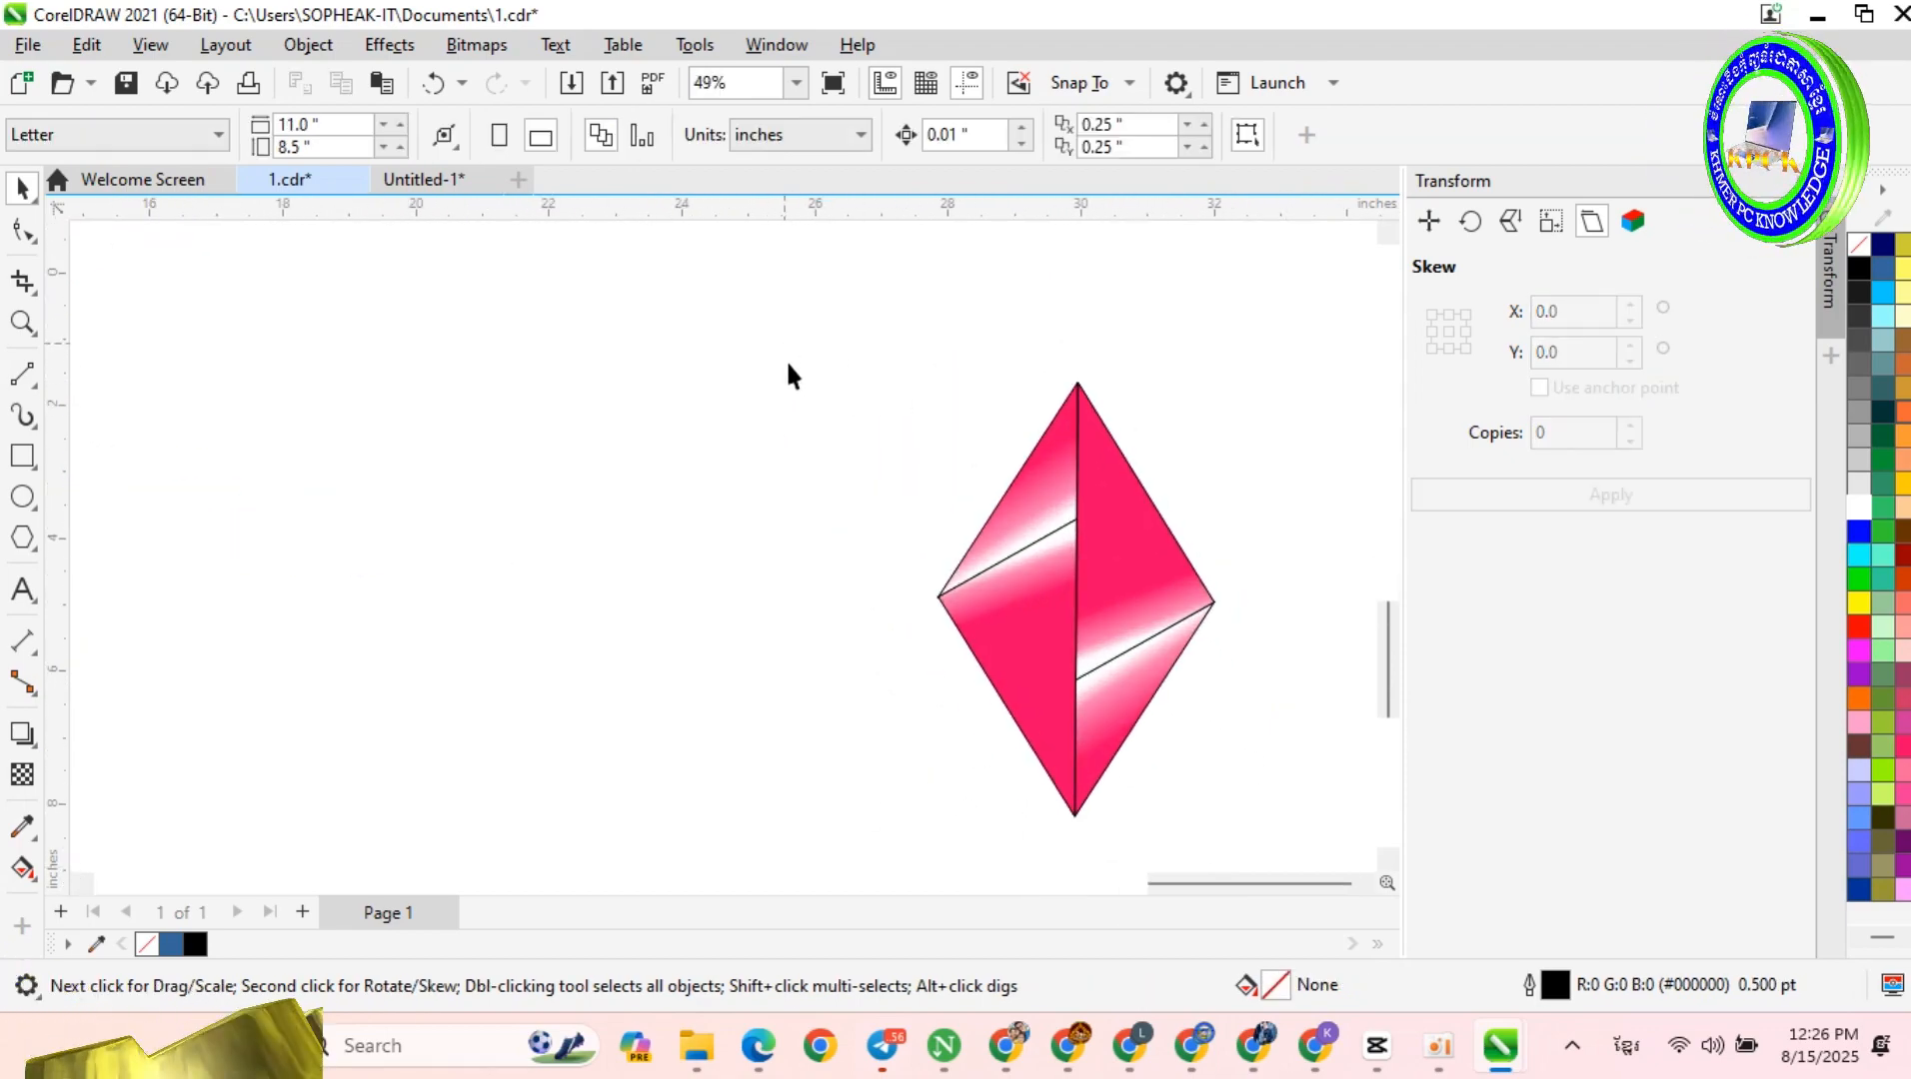
drag(1327, 867, 1329, 870)
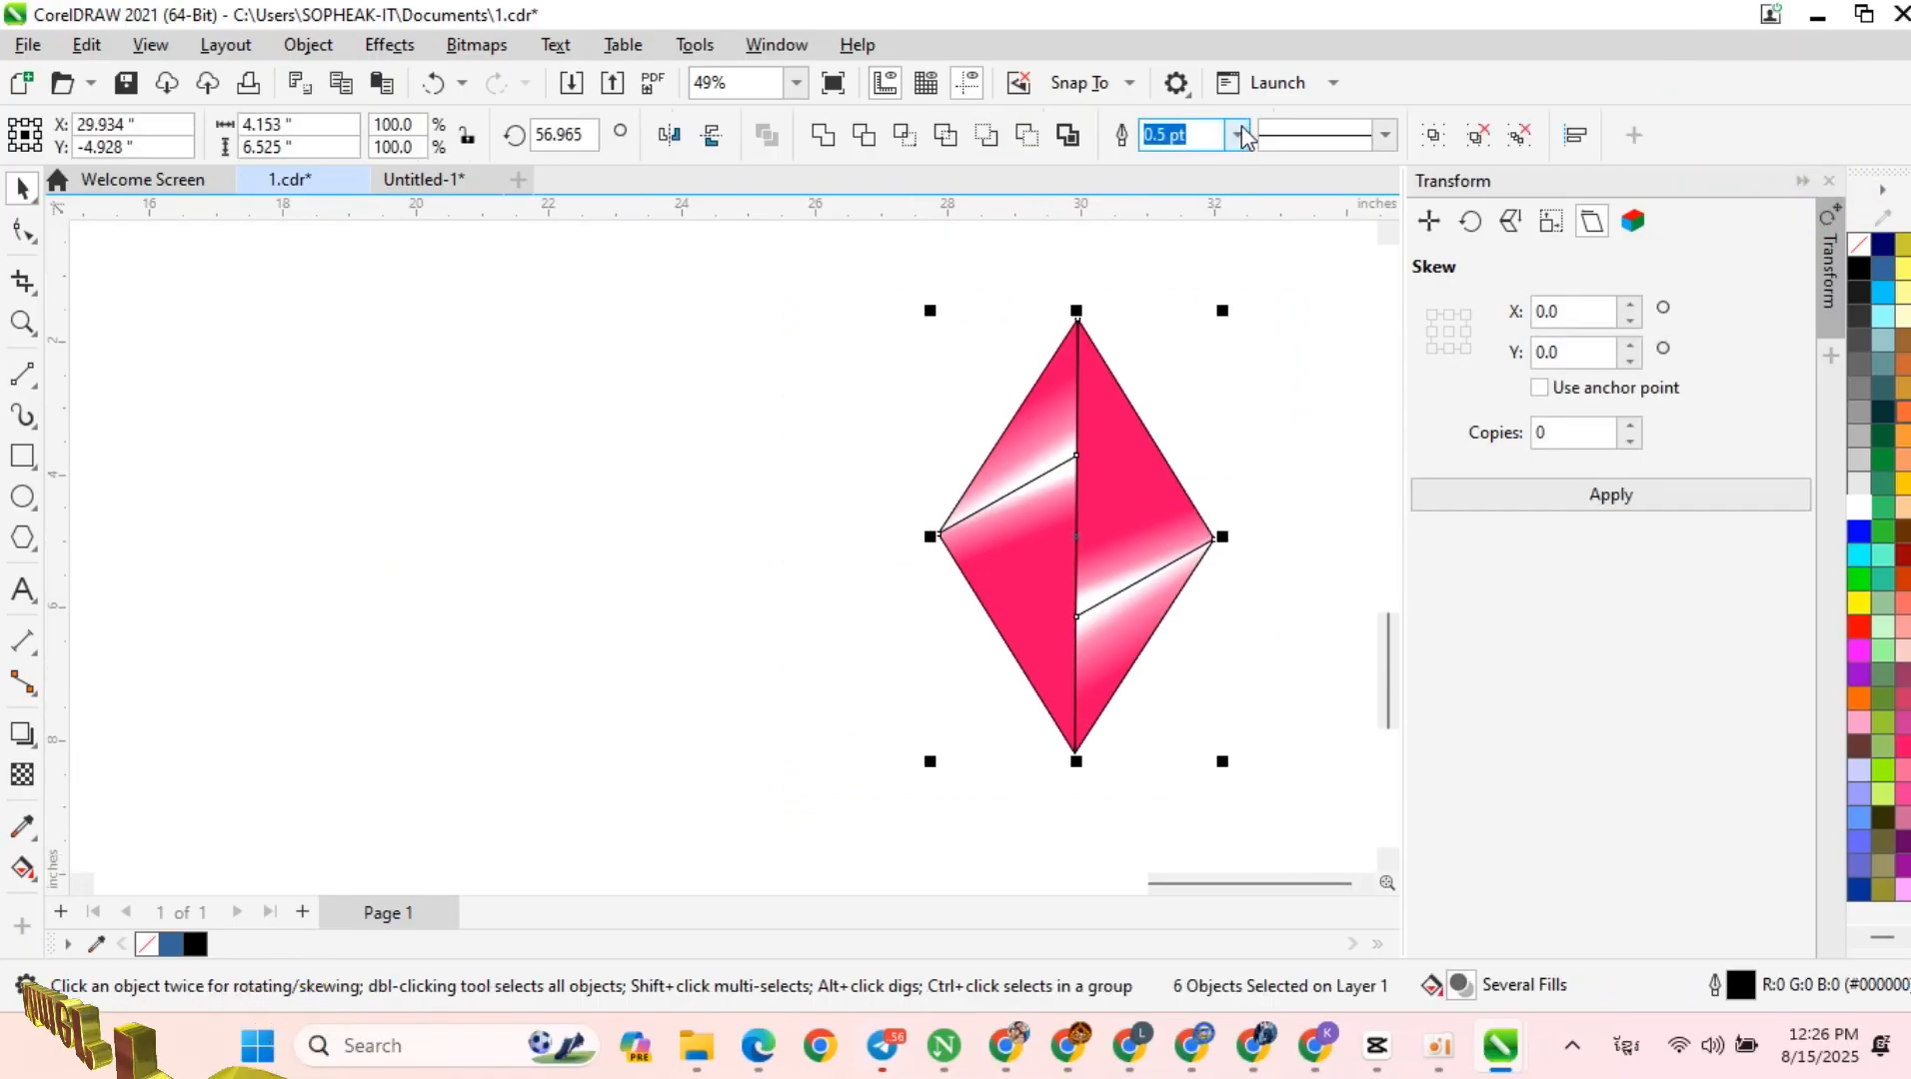
click(1240, 134)
click(1212, 165)
click(1266, 402)
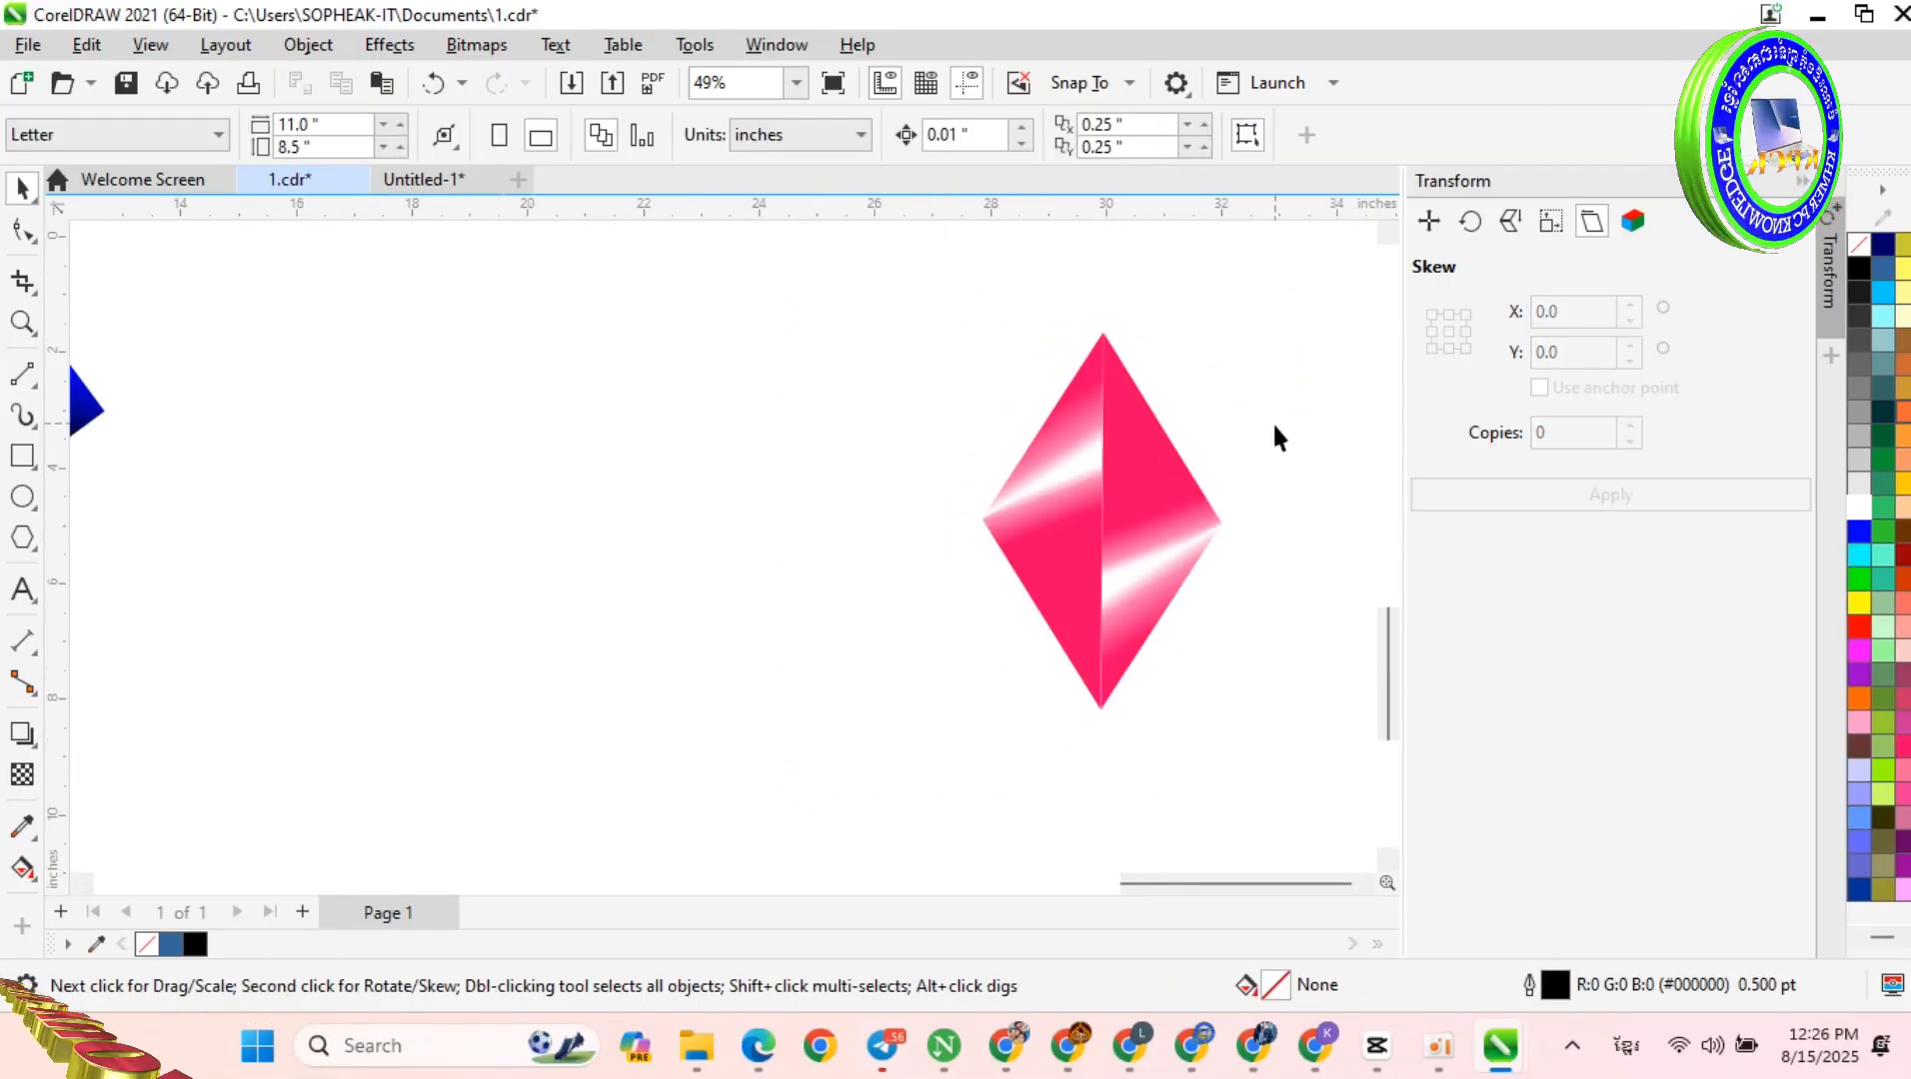
Step: Select all parts of the diamond and group them into one object
scroll(1272, 426, up, 1)
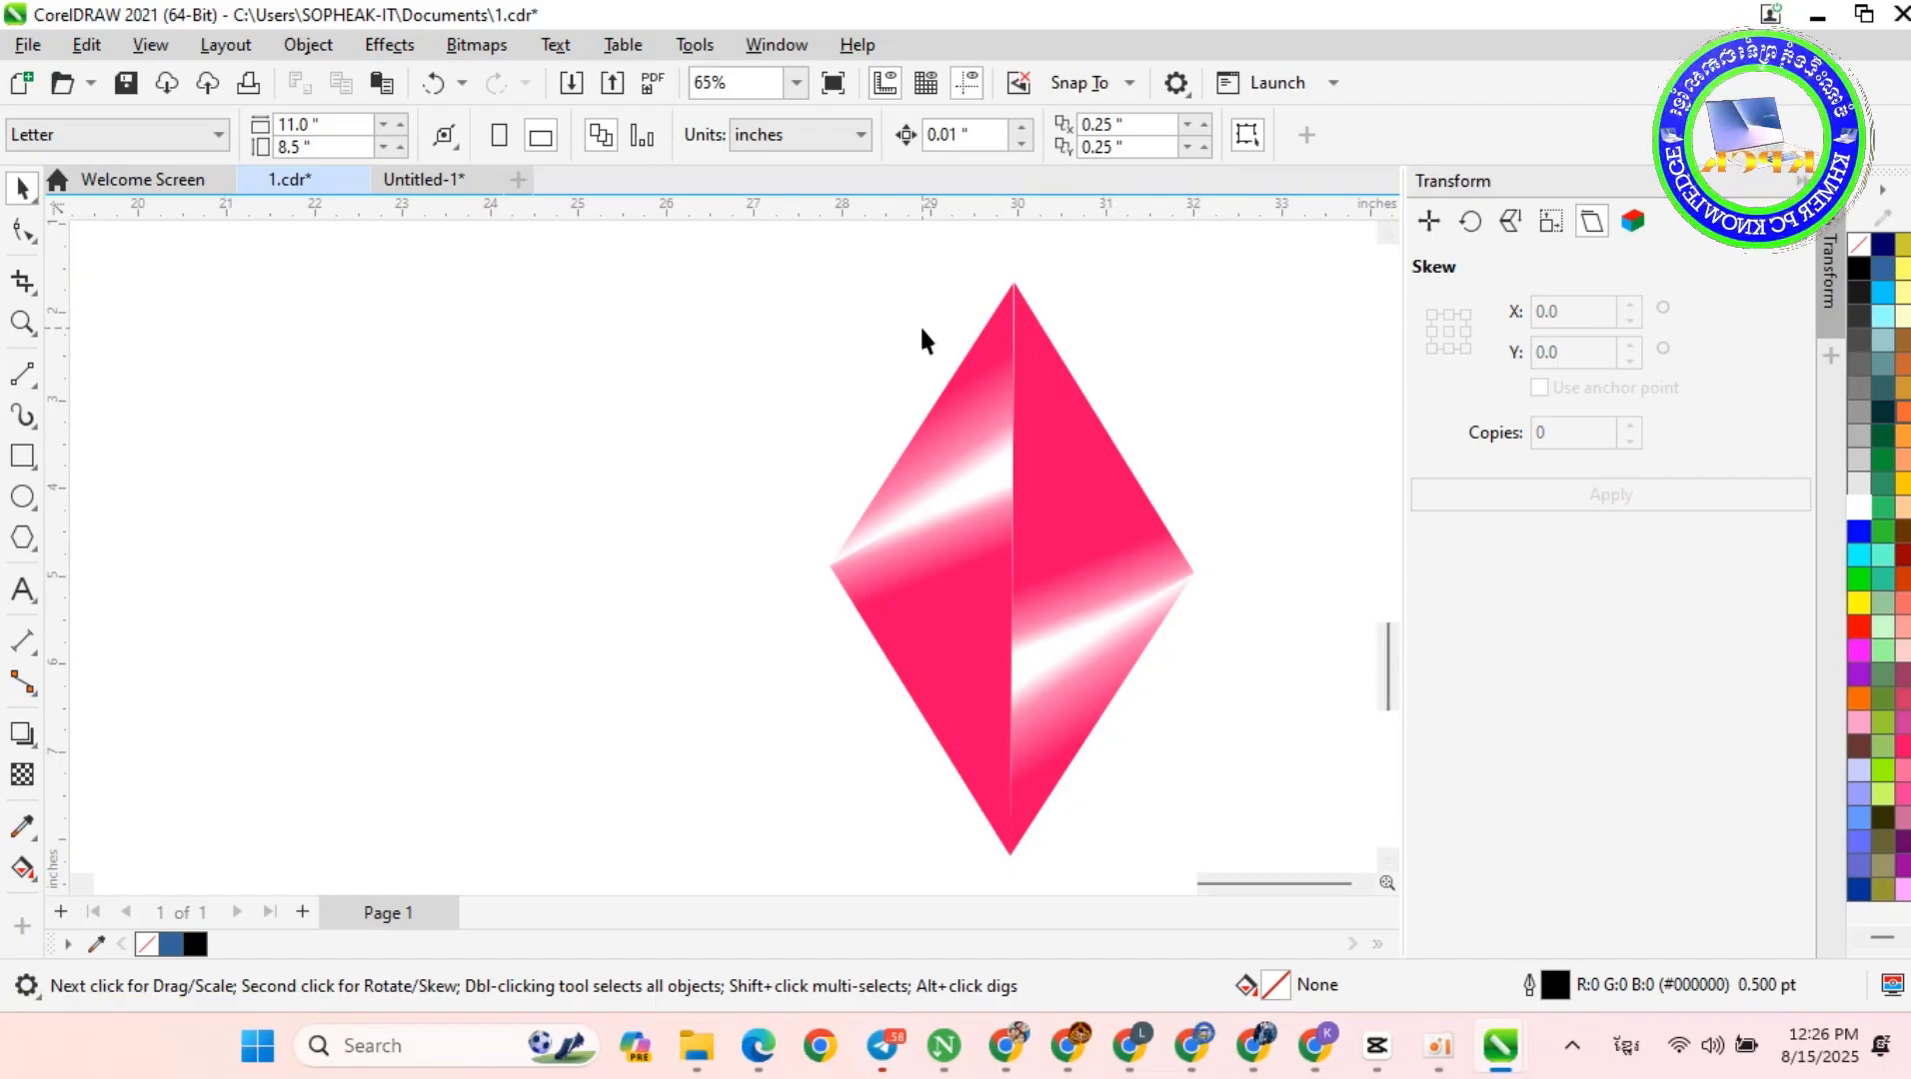
drag(1172, 266, 1255, 849)
right_click(989, 352)
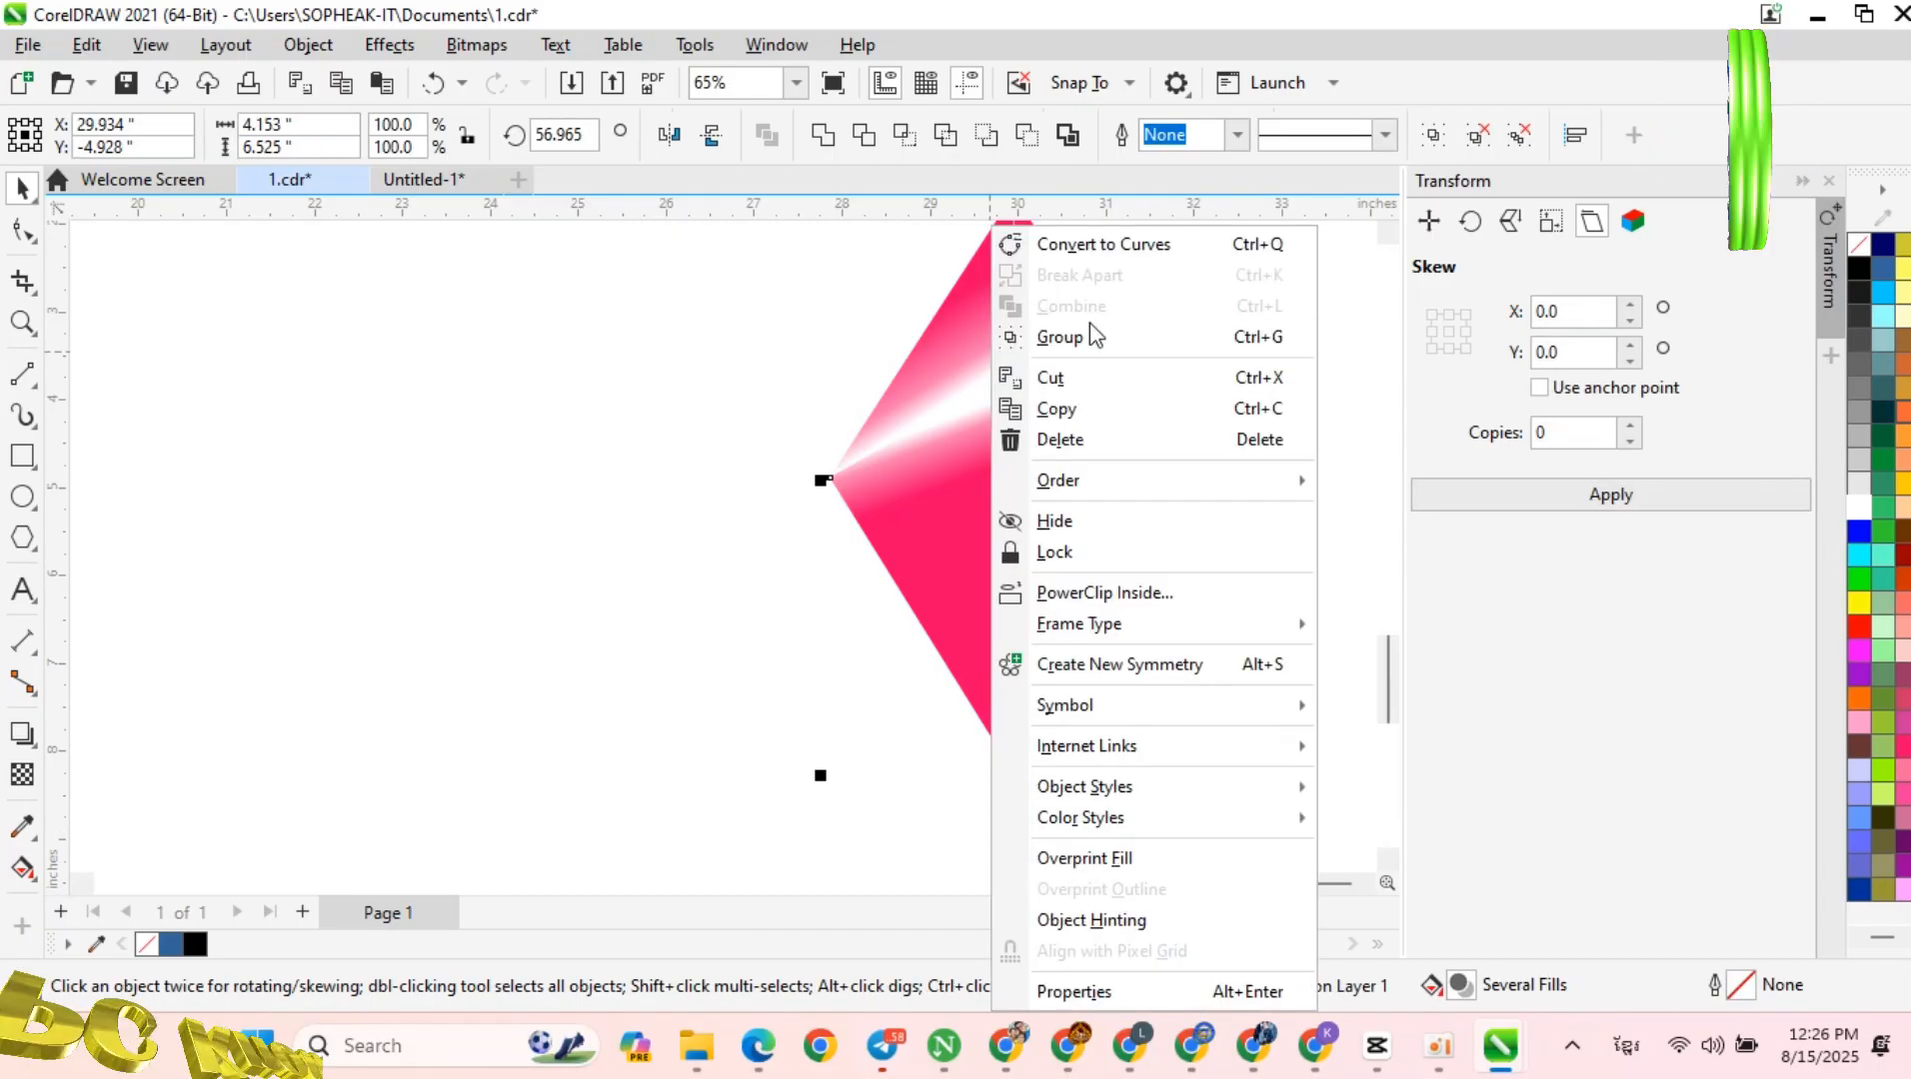
click(1090, 327)
Step: Duplicate the diamond group and place the copy diagonally up and right, against the original's upper-right edge, centered at about X 32.065", Y -1.719"
scroll(1140, 409, down, 1)
scroll(1141, 410, down, 3)
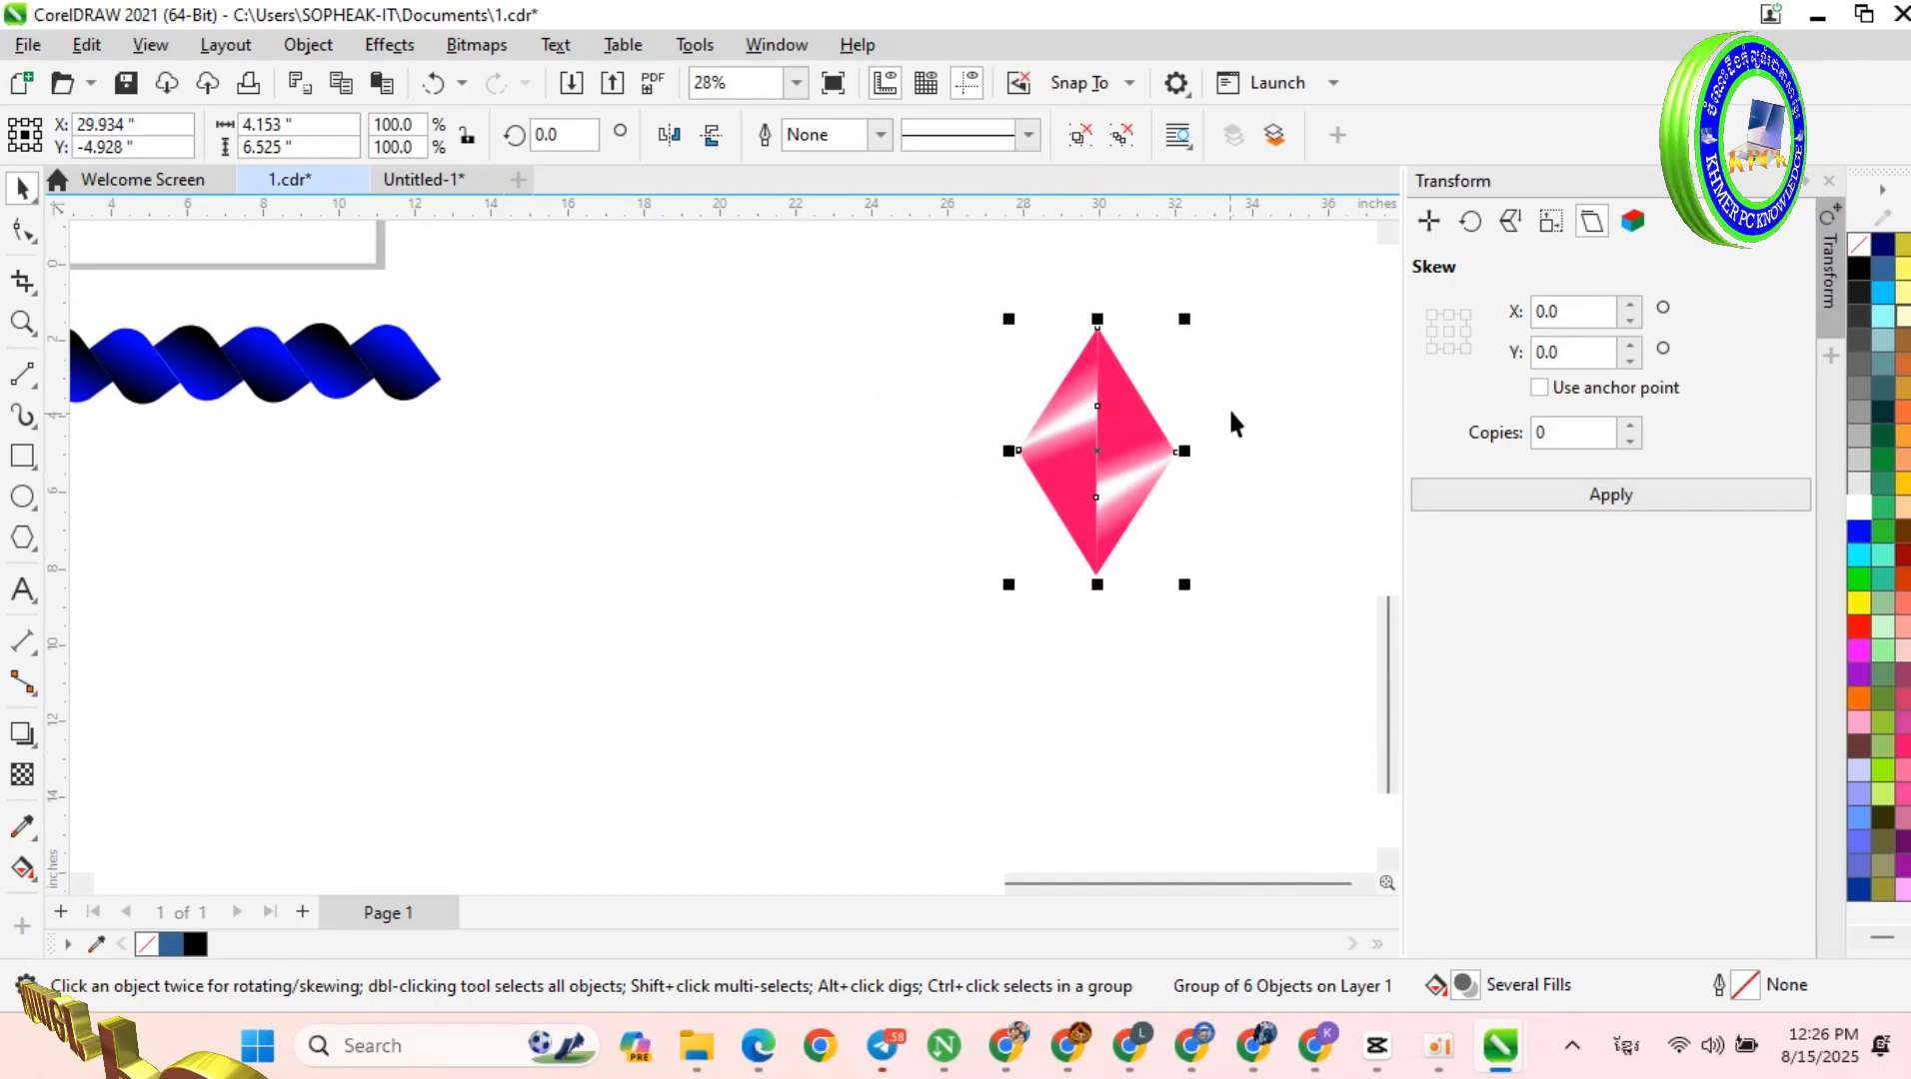
scroll(1231, 420, up, 2)
scroll(1231, 420, up, 1)
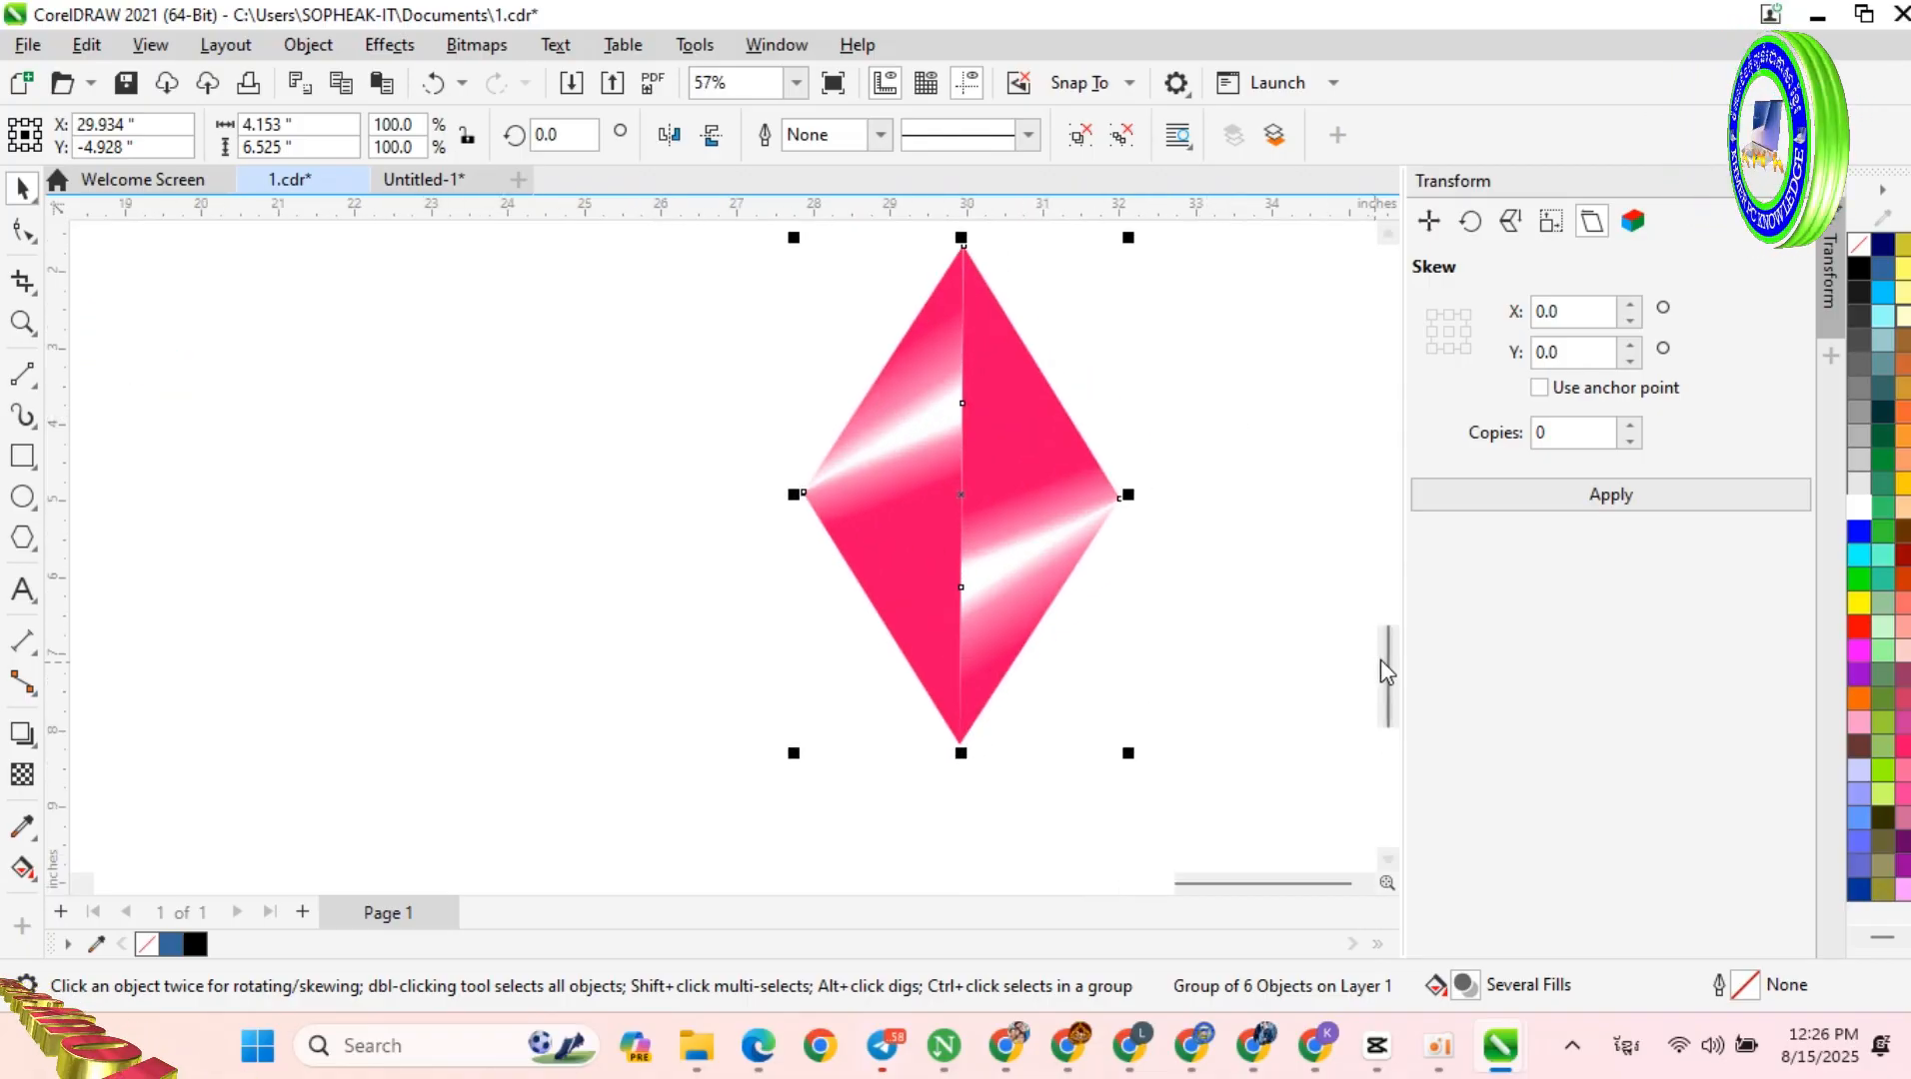
mouse_move(1381, 660)
mouse_down()
mouse_move(1387, 630)
mouse_move(1394, 644)
mouse_up()
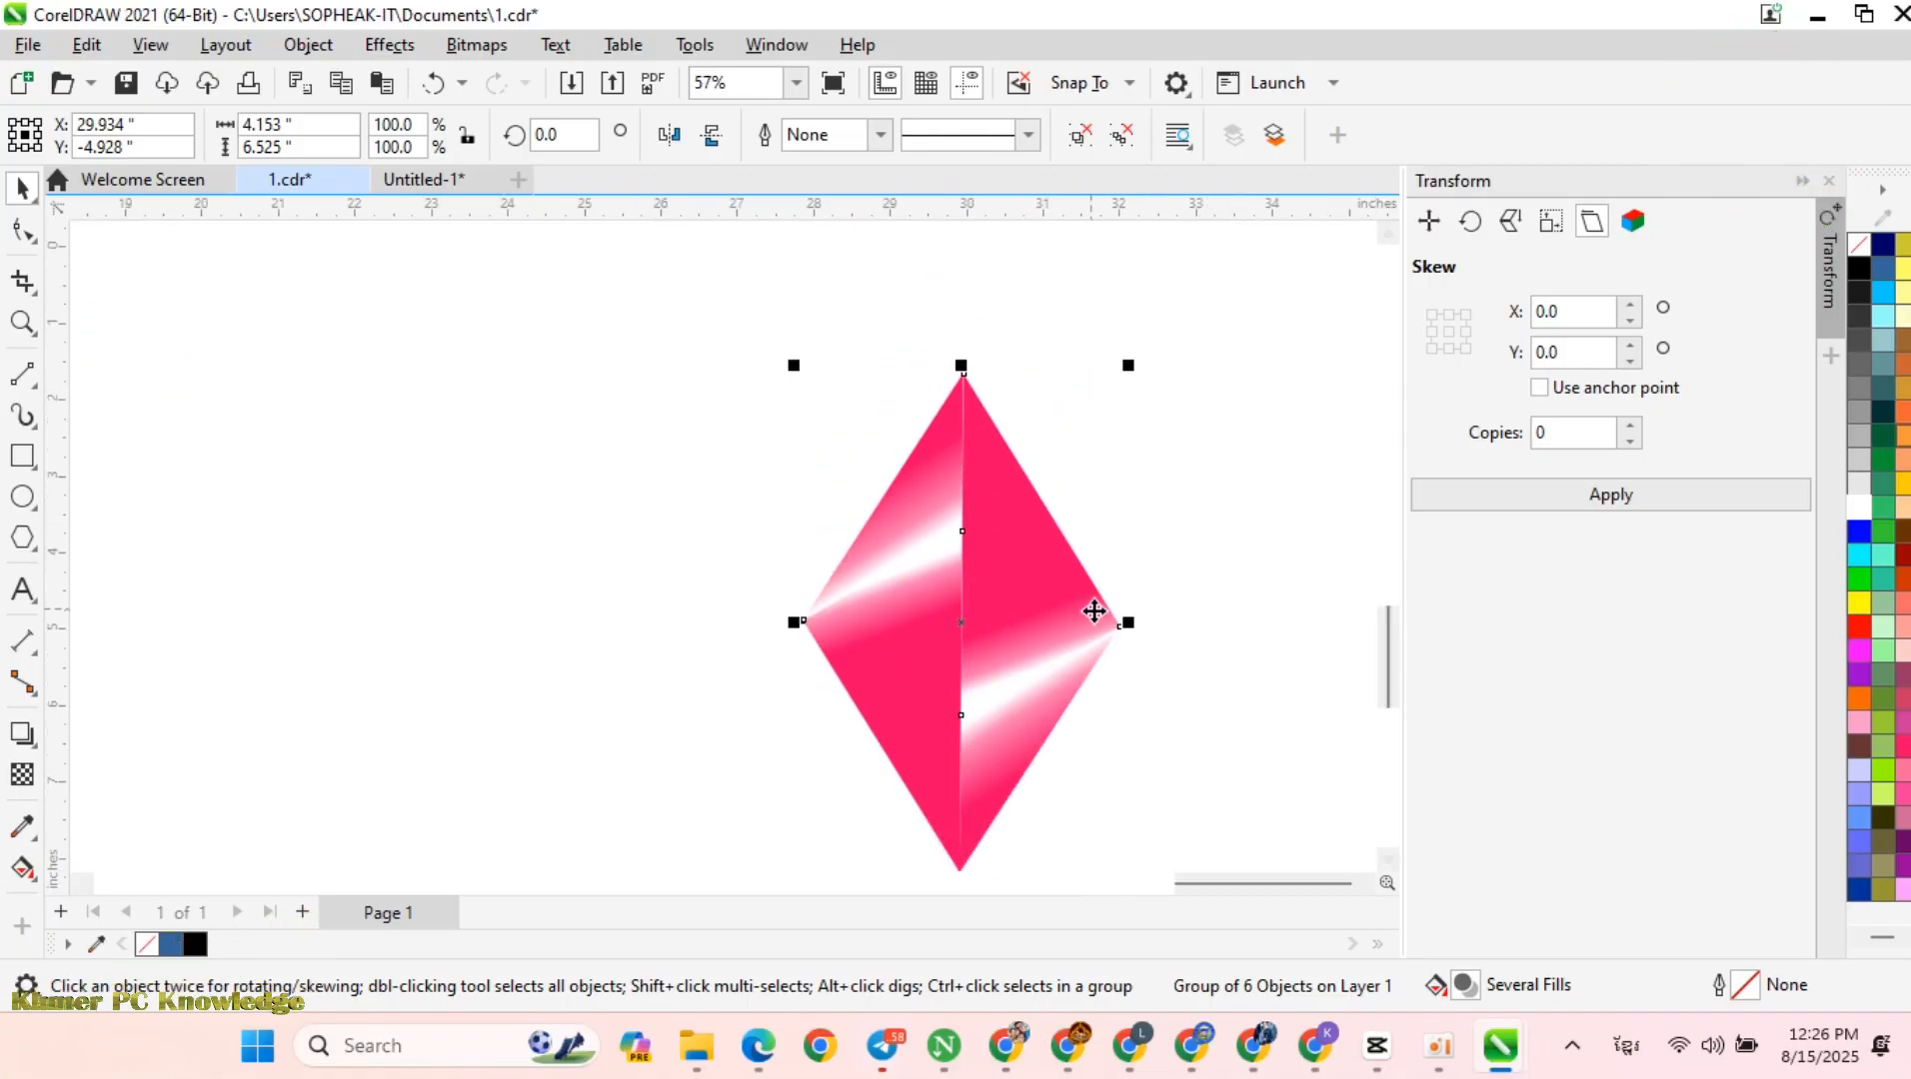
scroll(1095, 590, down, 1)
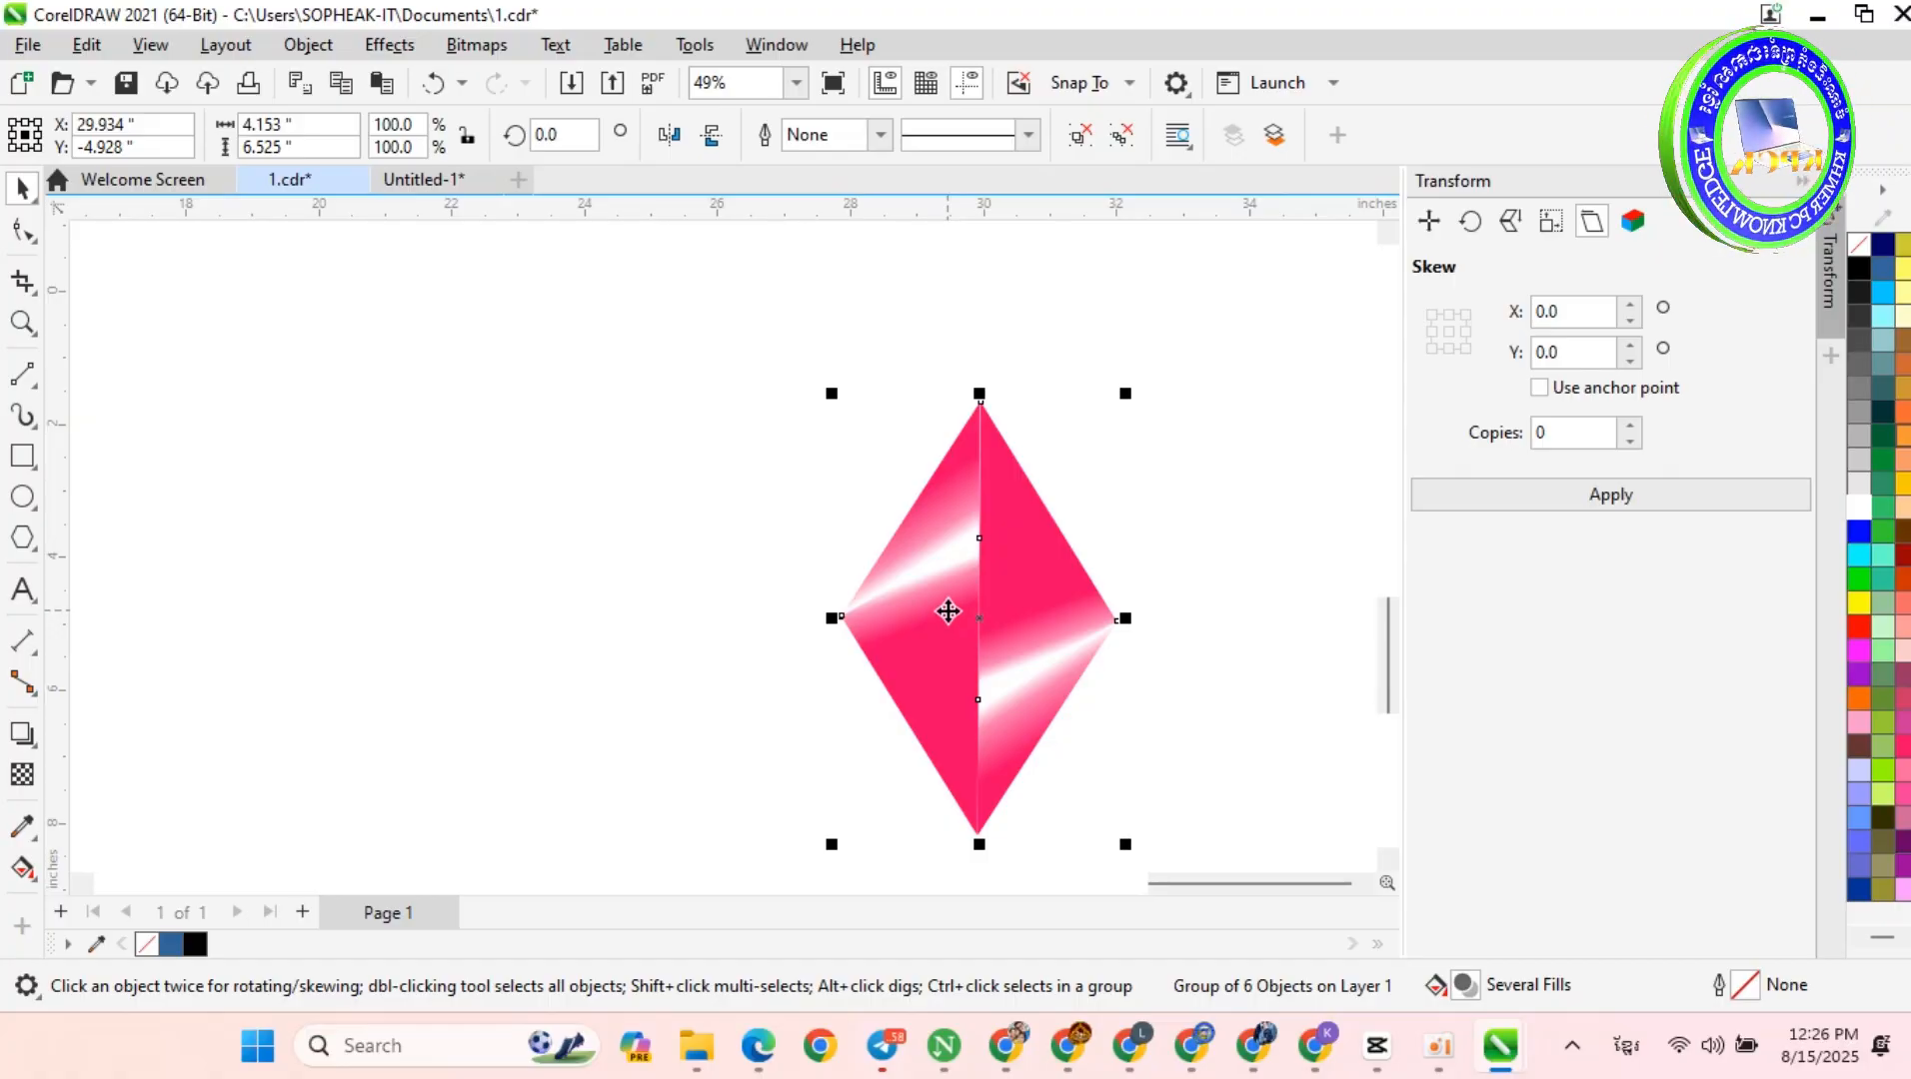
key(Right)
key(Up)
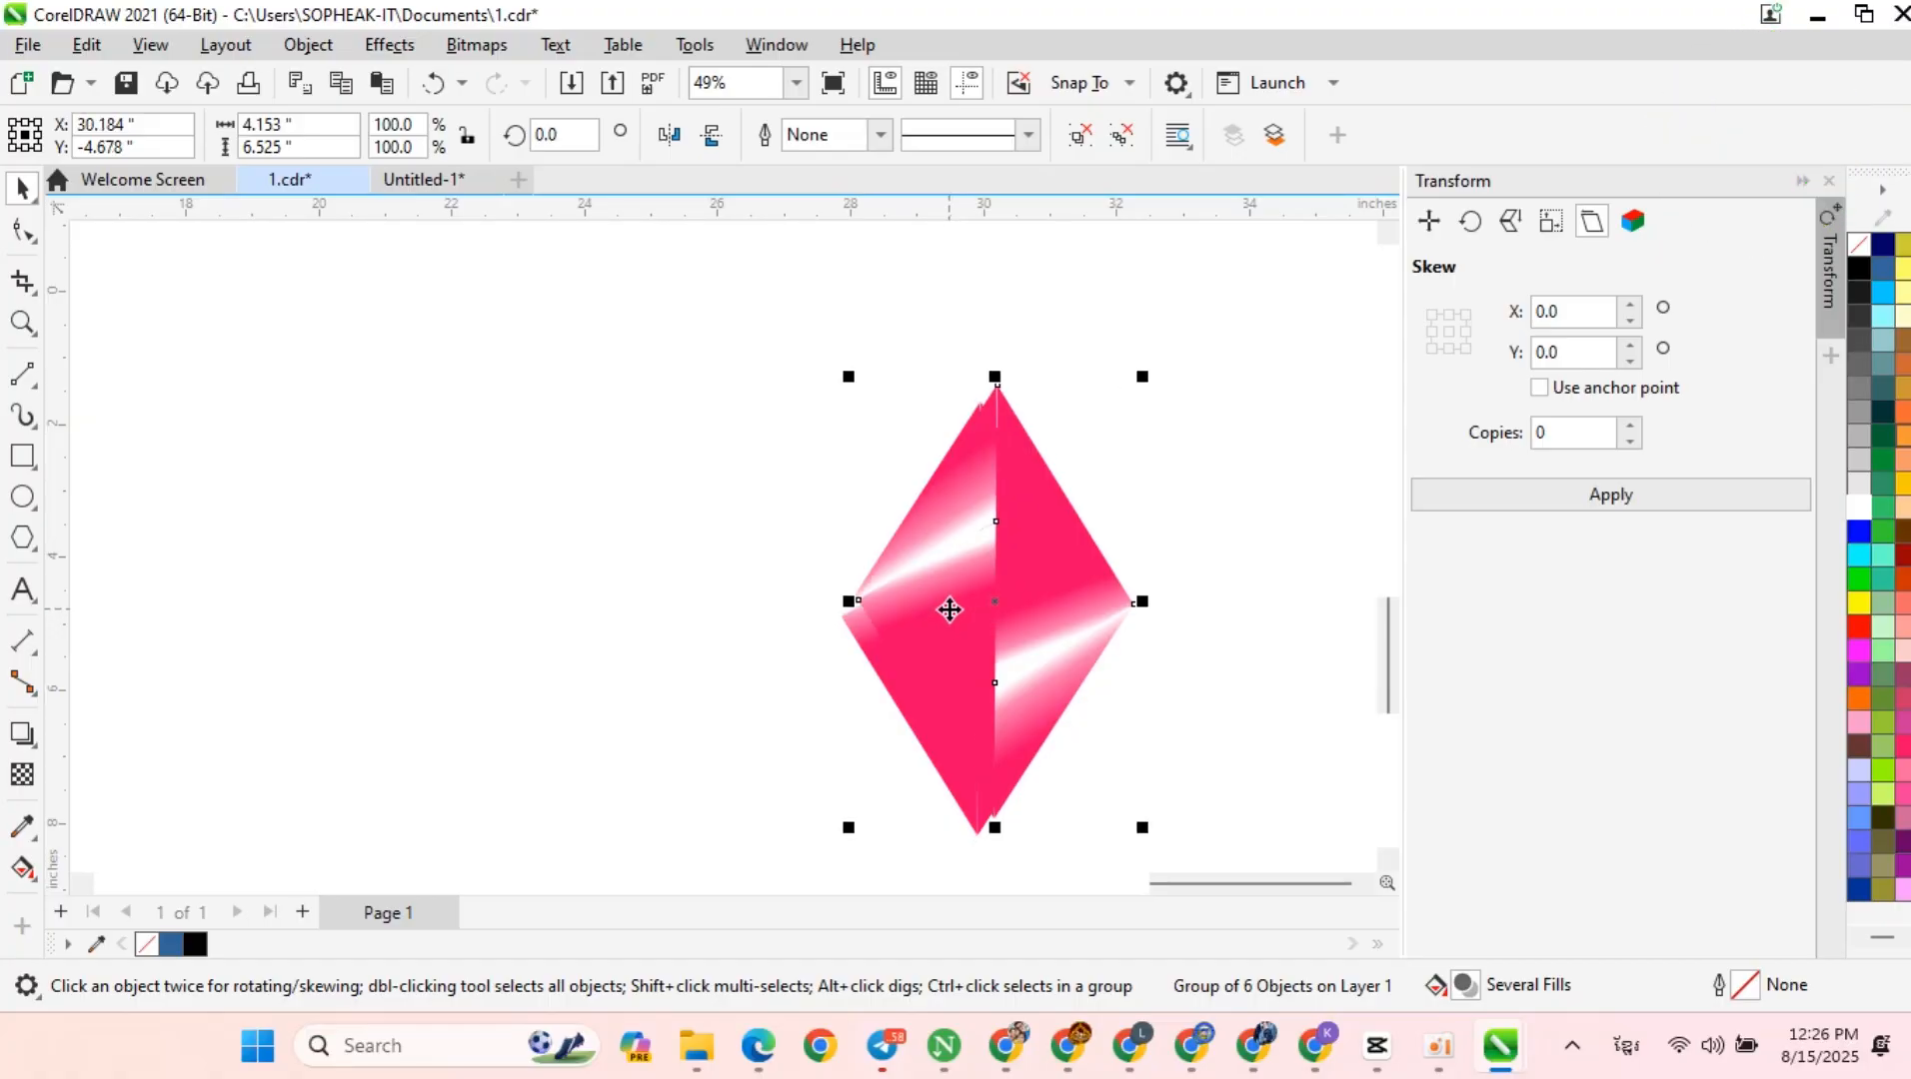
drag(976, 588, 1067, 439)
Step: Close the seam between the two diamonds by moving the copy to about X 32.03", Y -1.726"
scroll(1087, 576, up, 3)
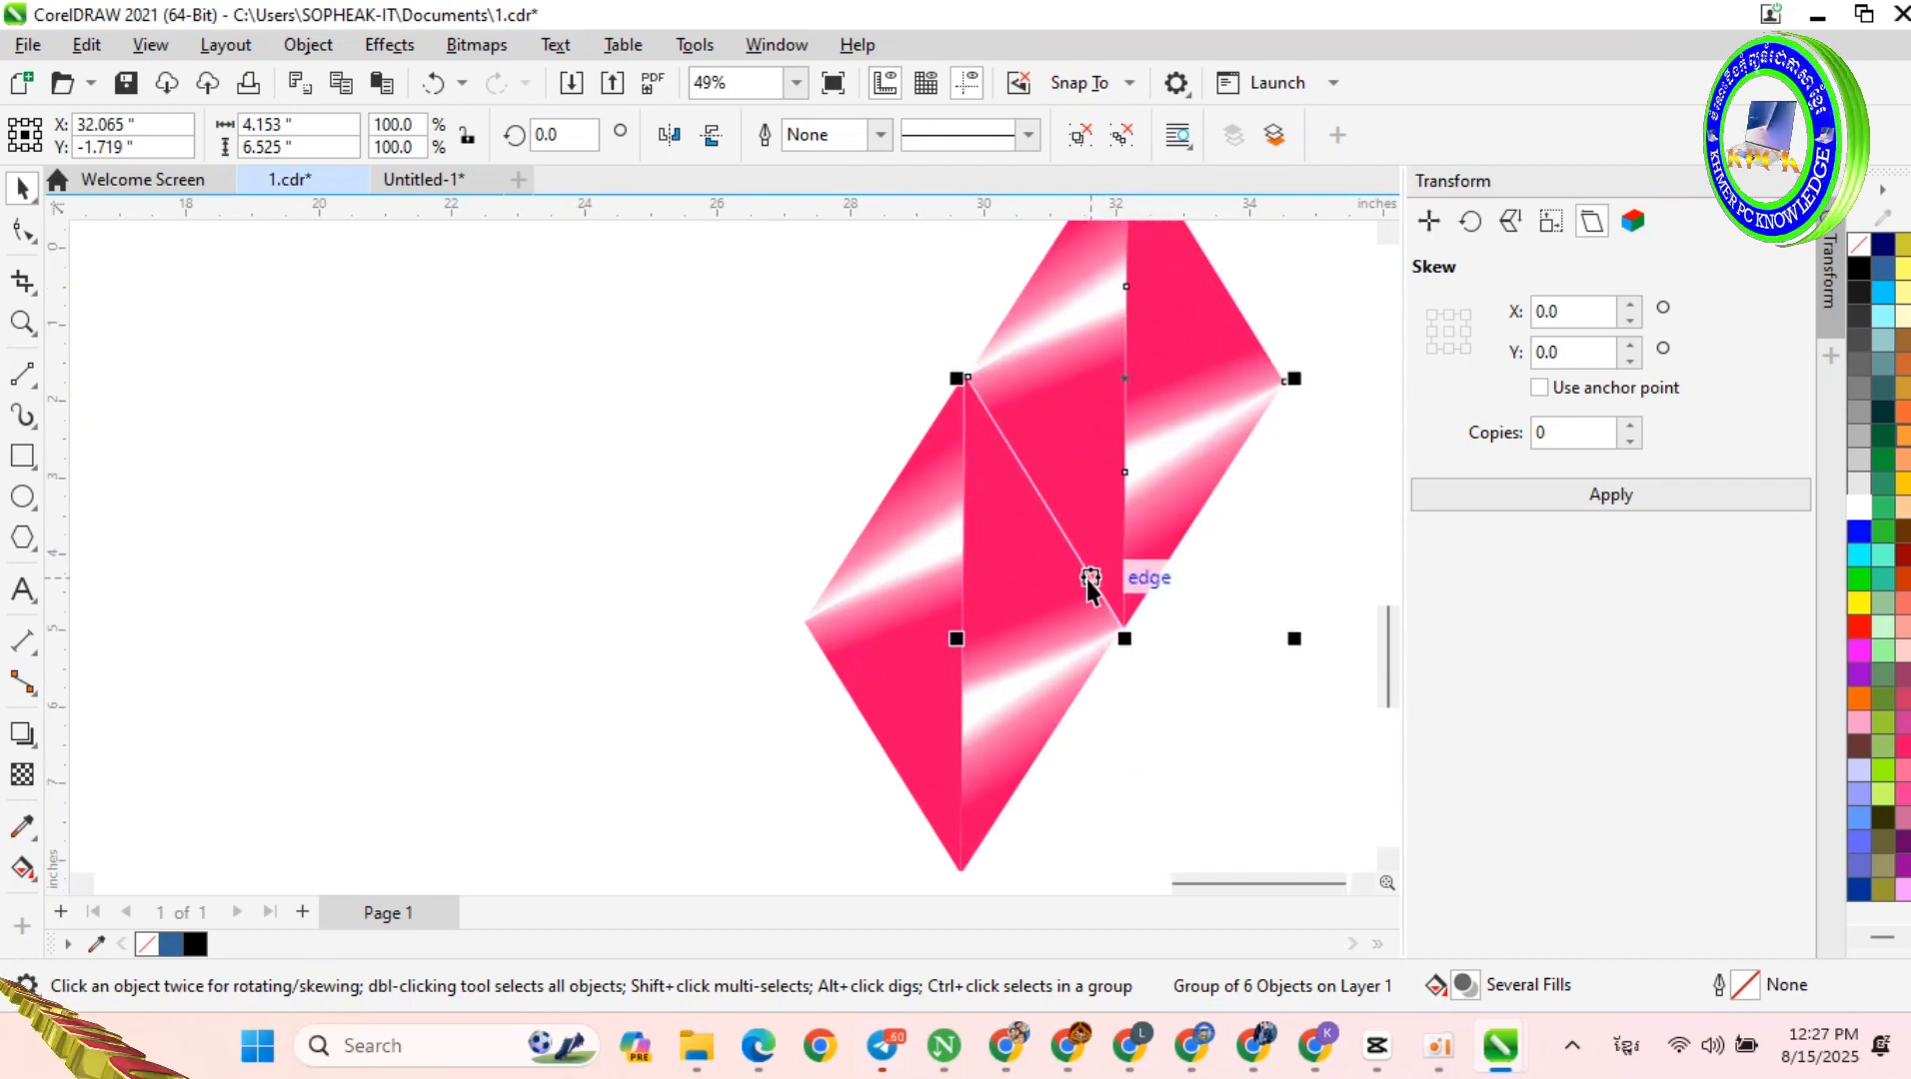
scroll(1079, 484, up, 3)
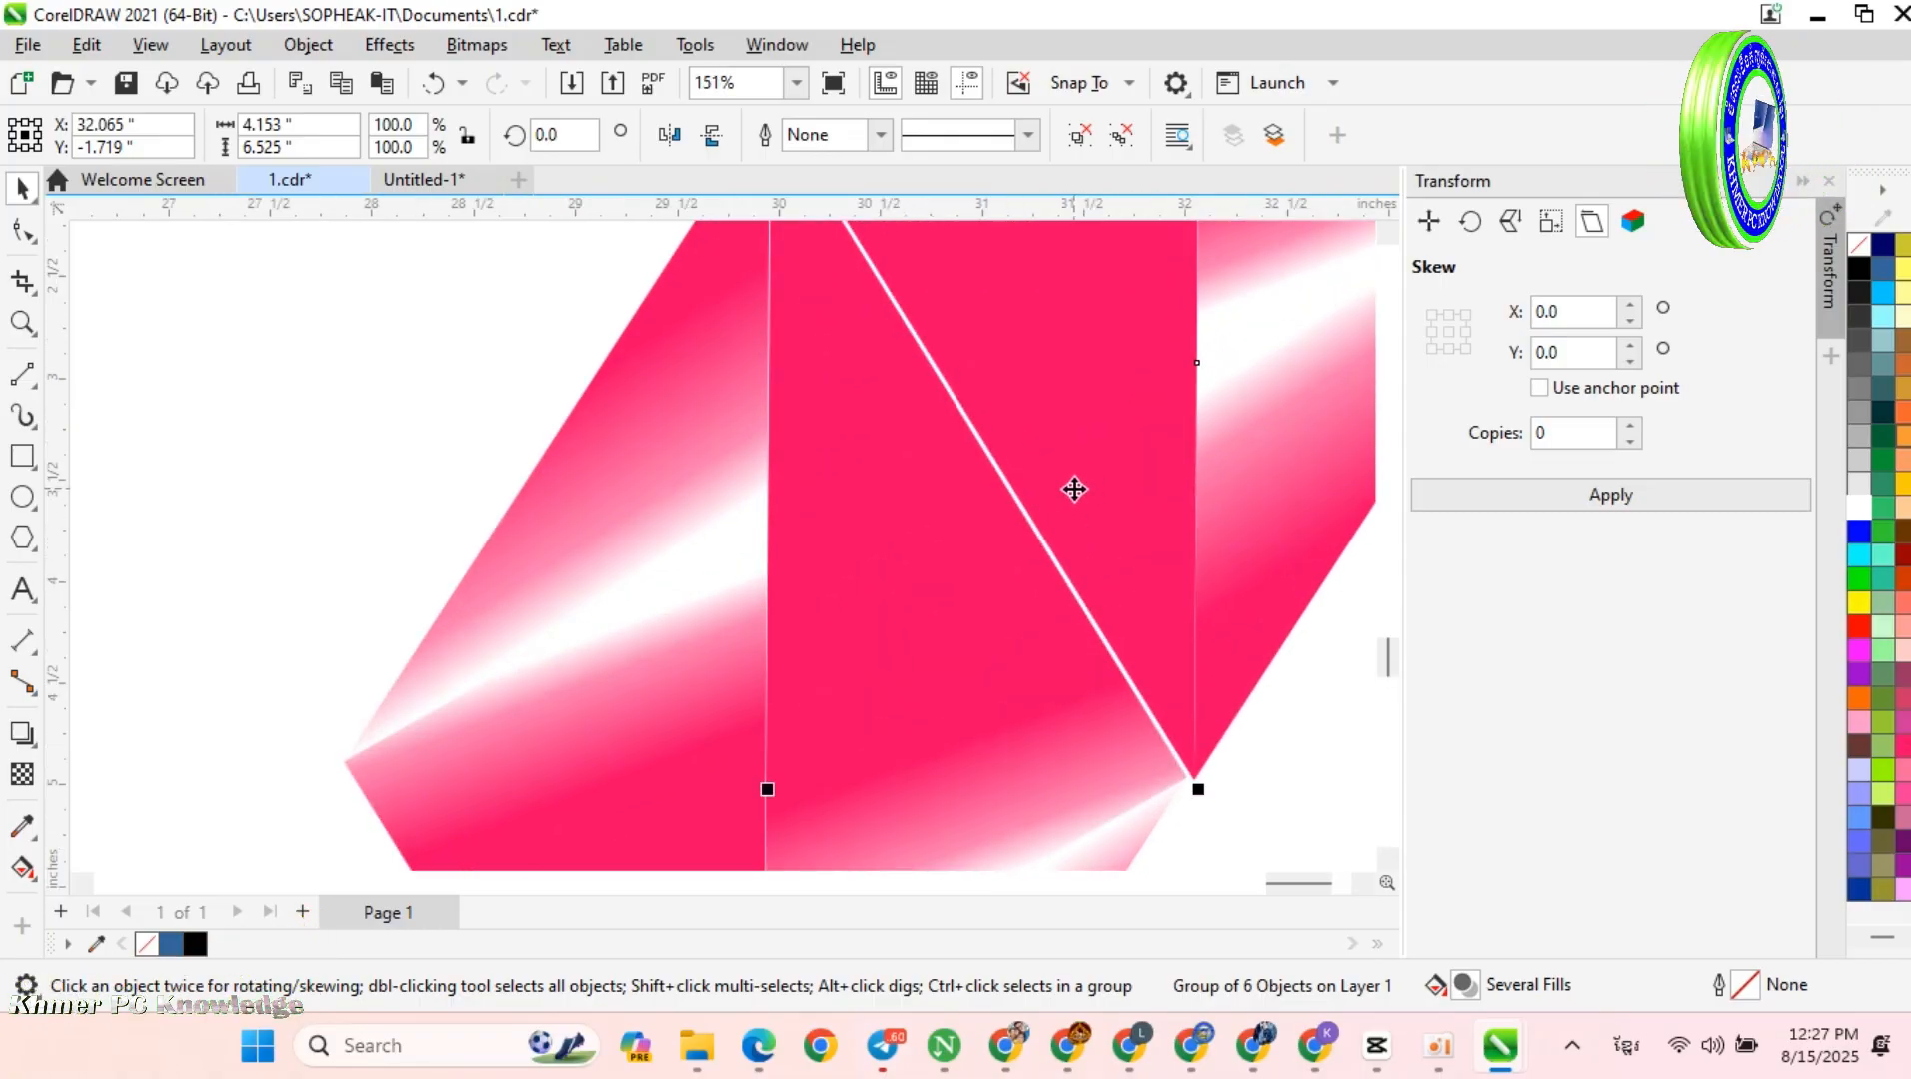
drag(1108, 496, 1103, 499)
scroll(1109, 639, down, 3)
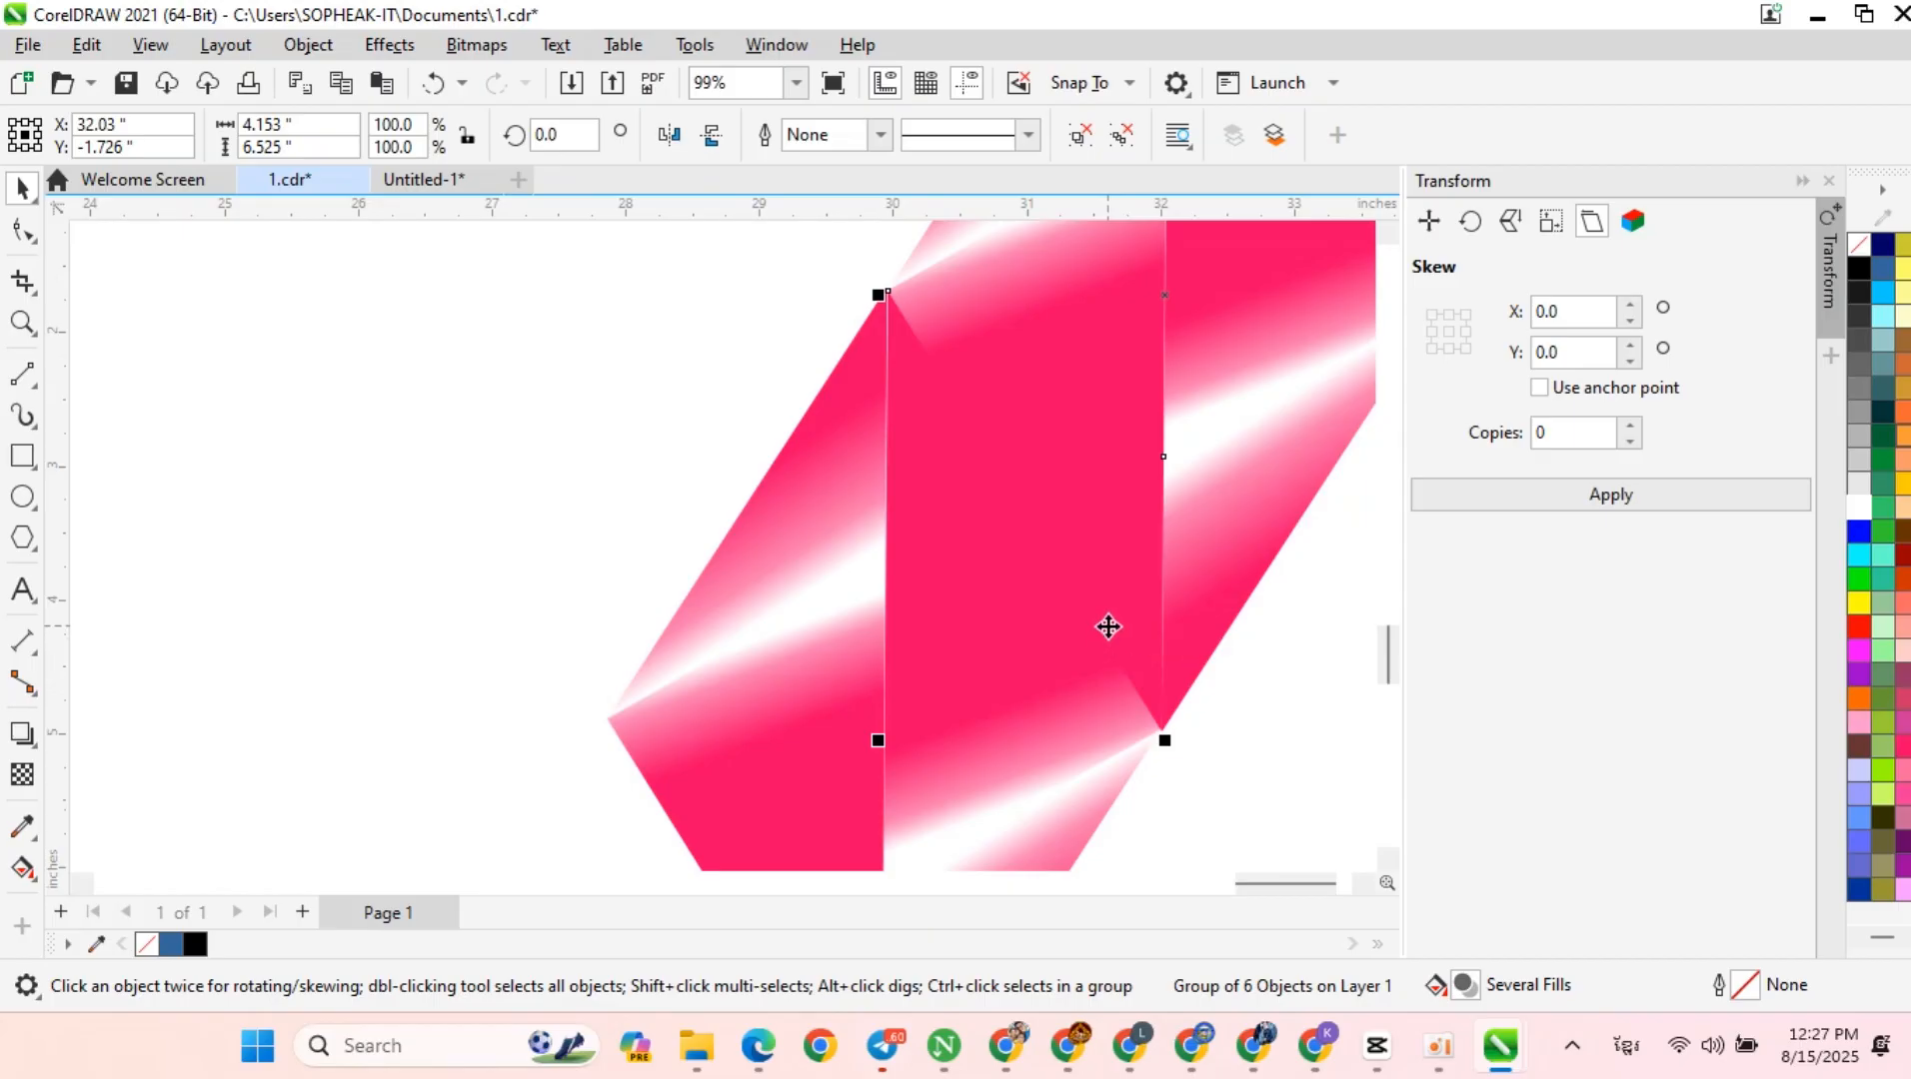
scroll(1108, 630, down, 3)
scroll(1149, 649, down, 1)
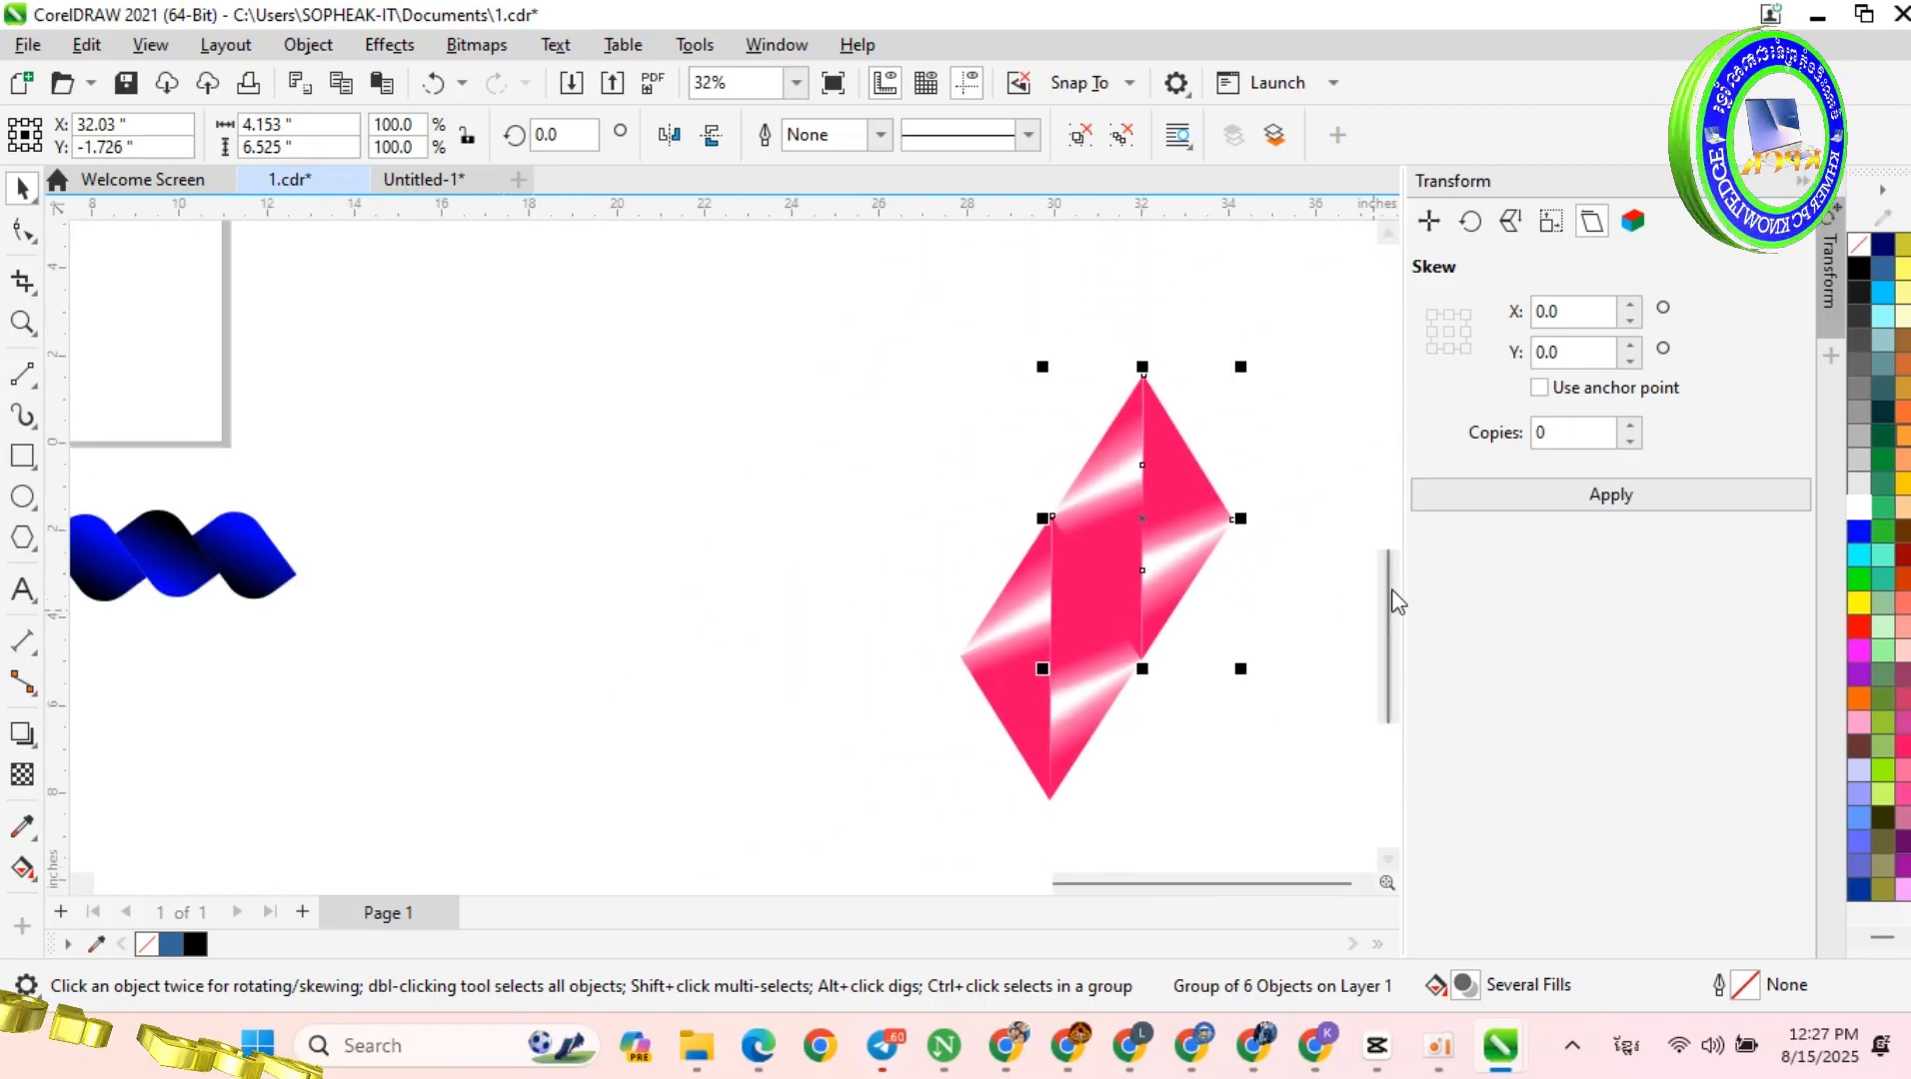
Step: Examine the joined pair of diamonds and the seam between them at different magnifications, leaving nothing selected
drag(1386, 619, 1386, 621)
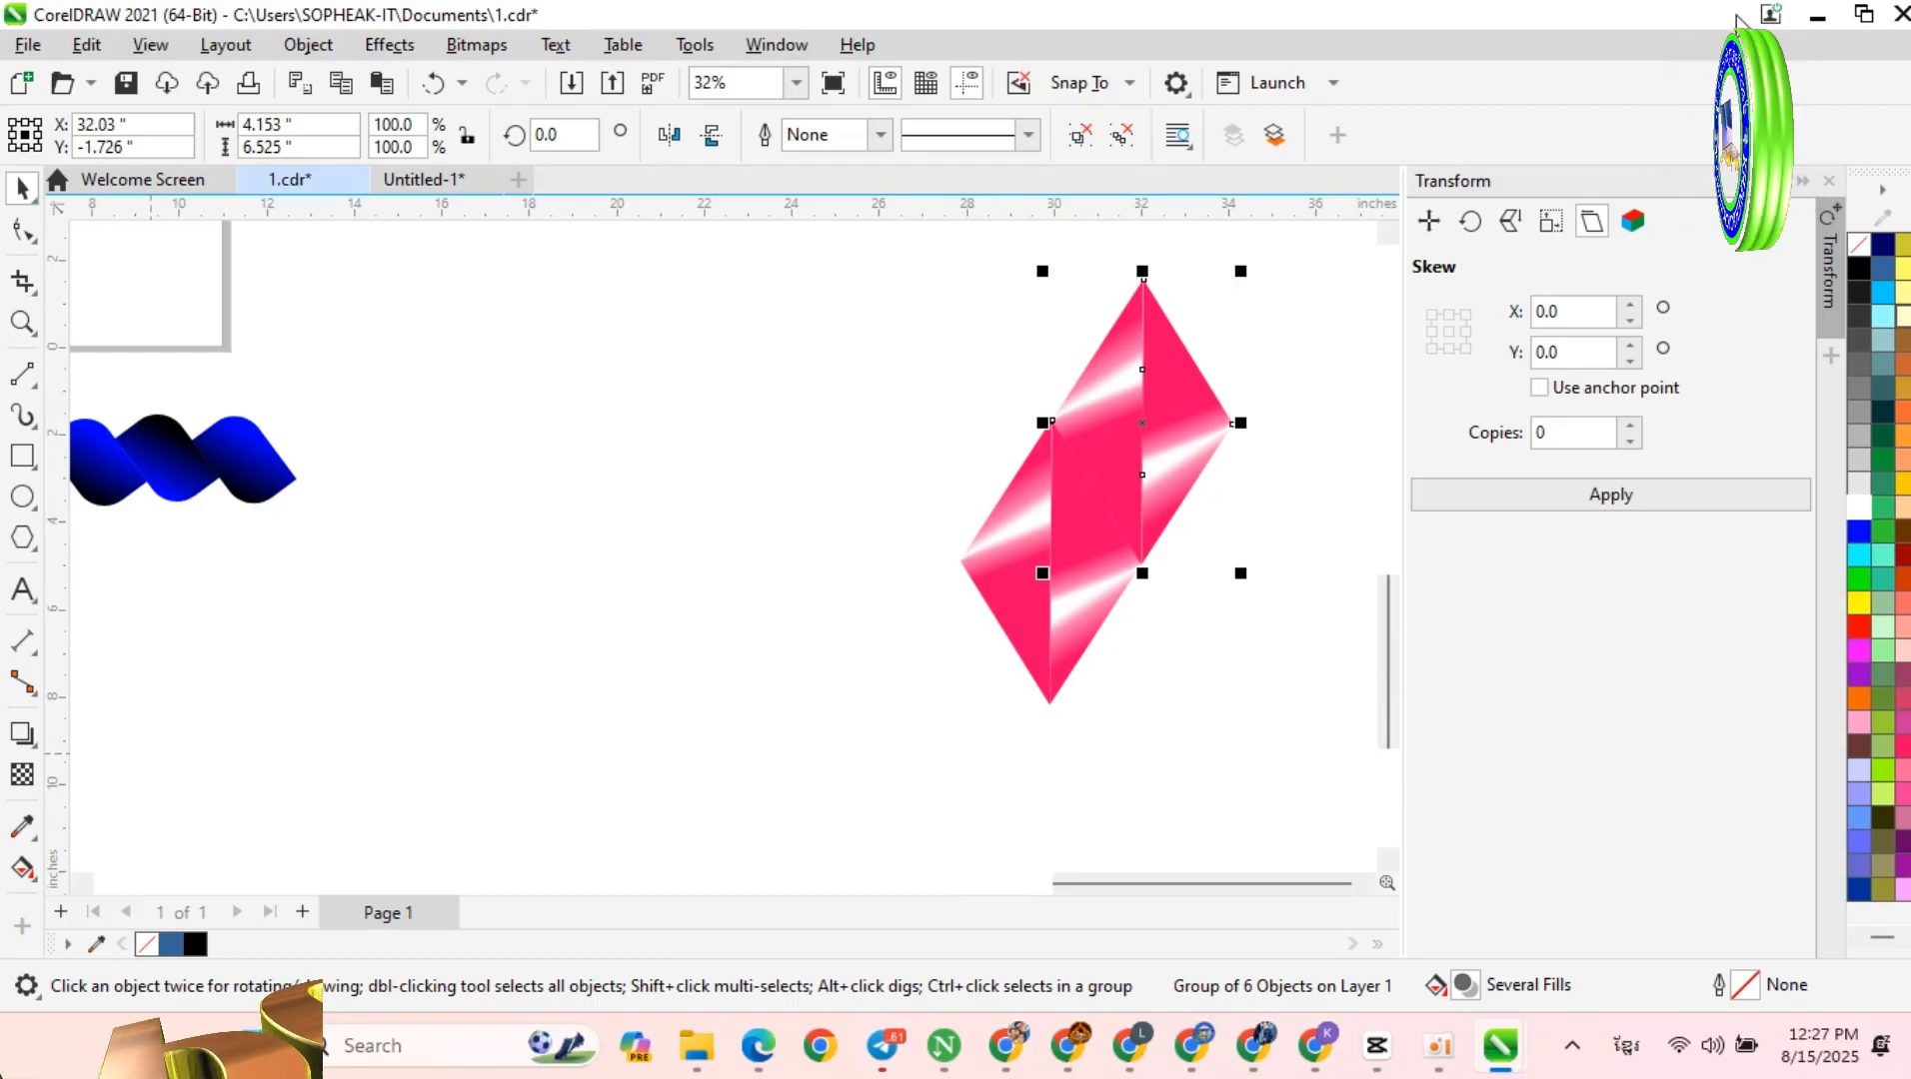
click(1324, 682)
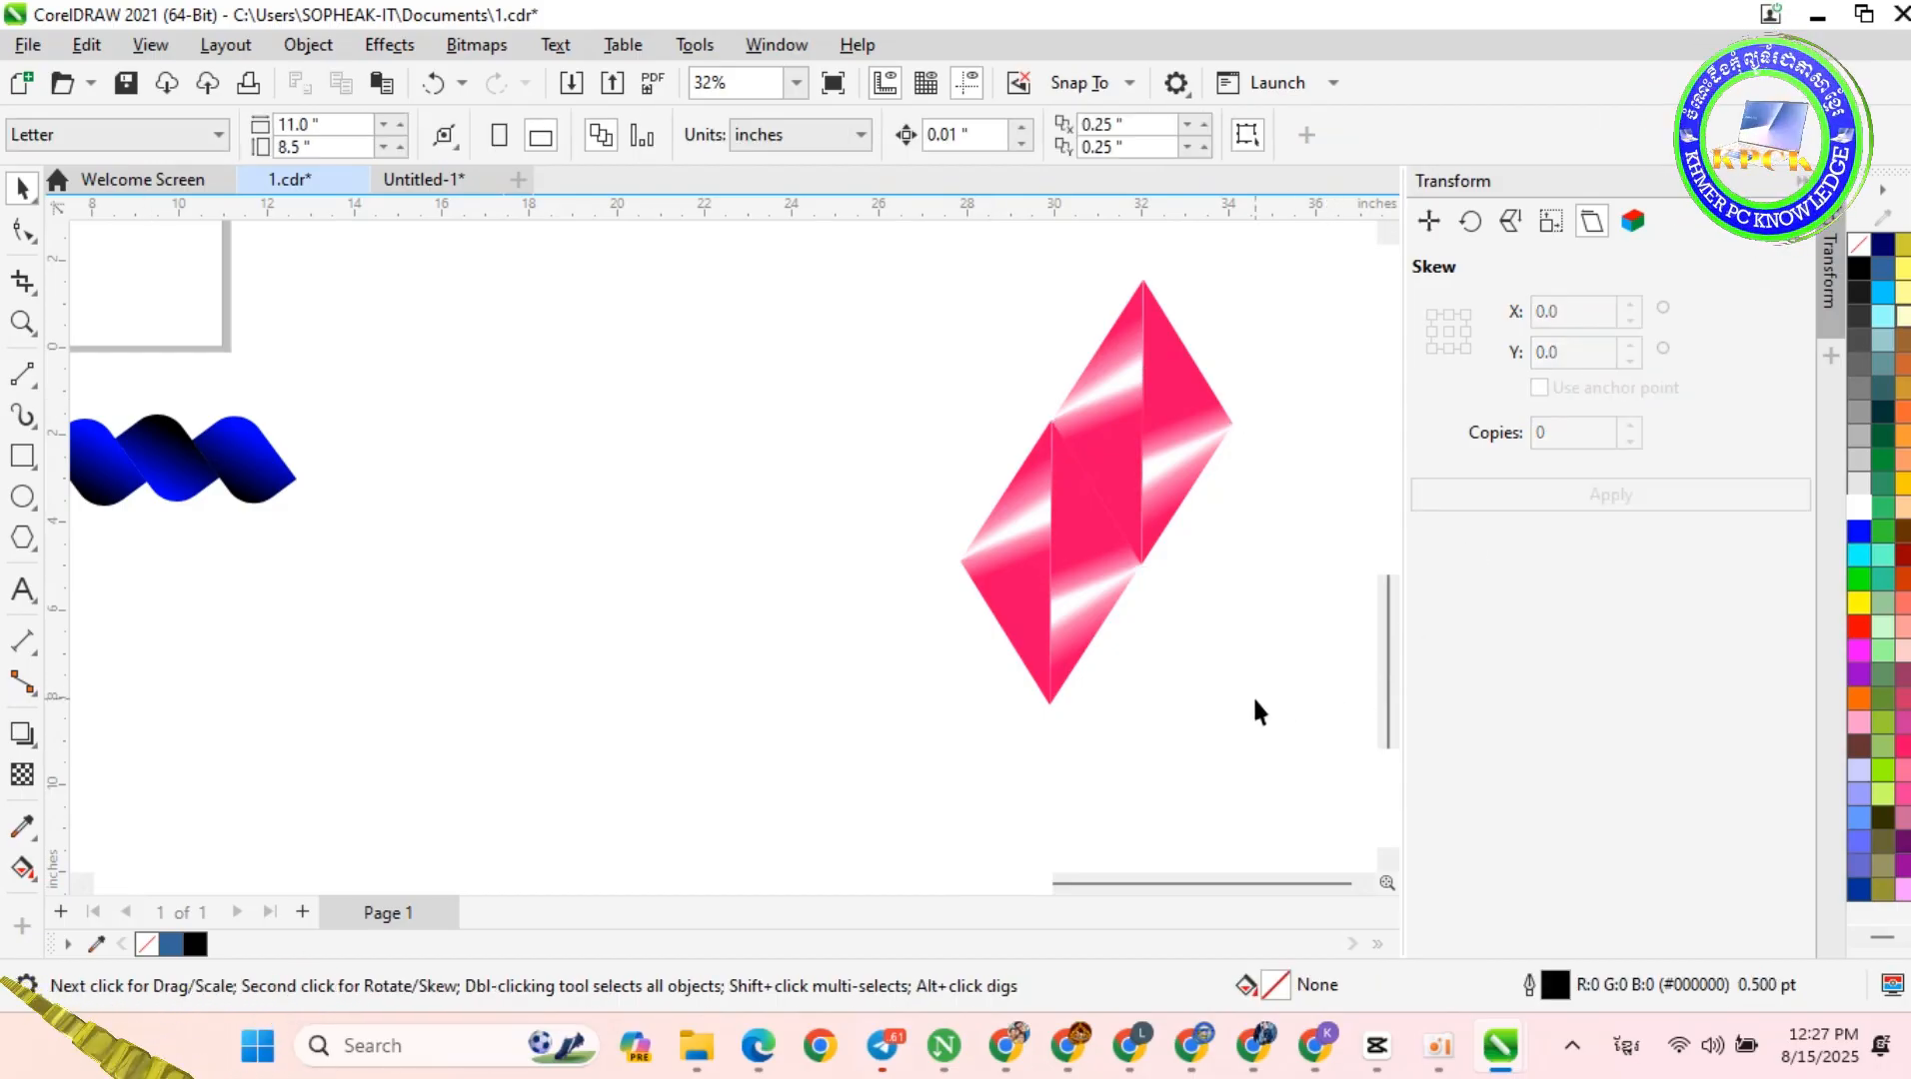
scroll(1269, 700, down, 2)
scroll(1296, 675, up, 3)
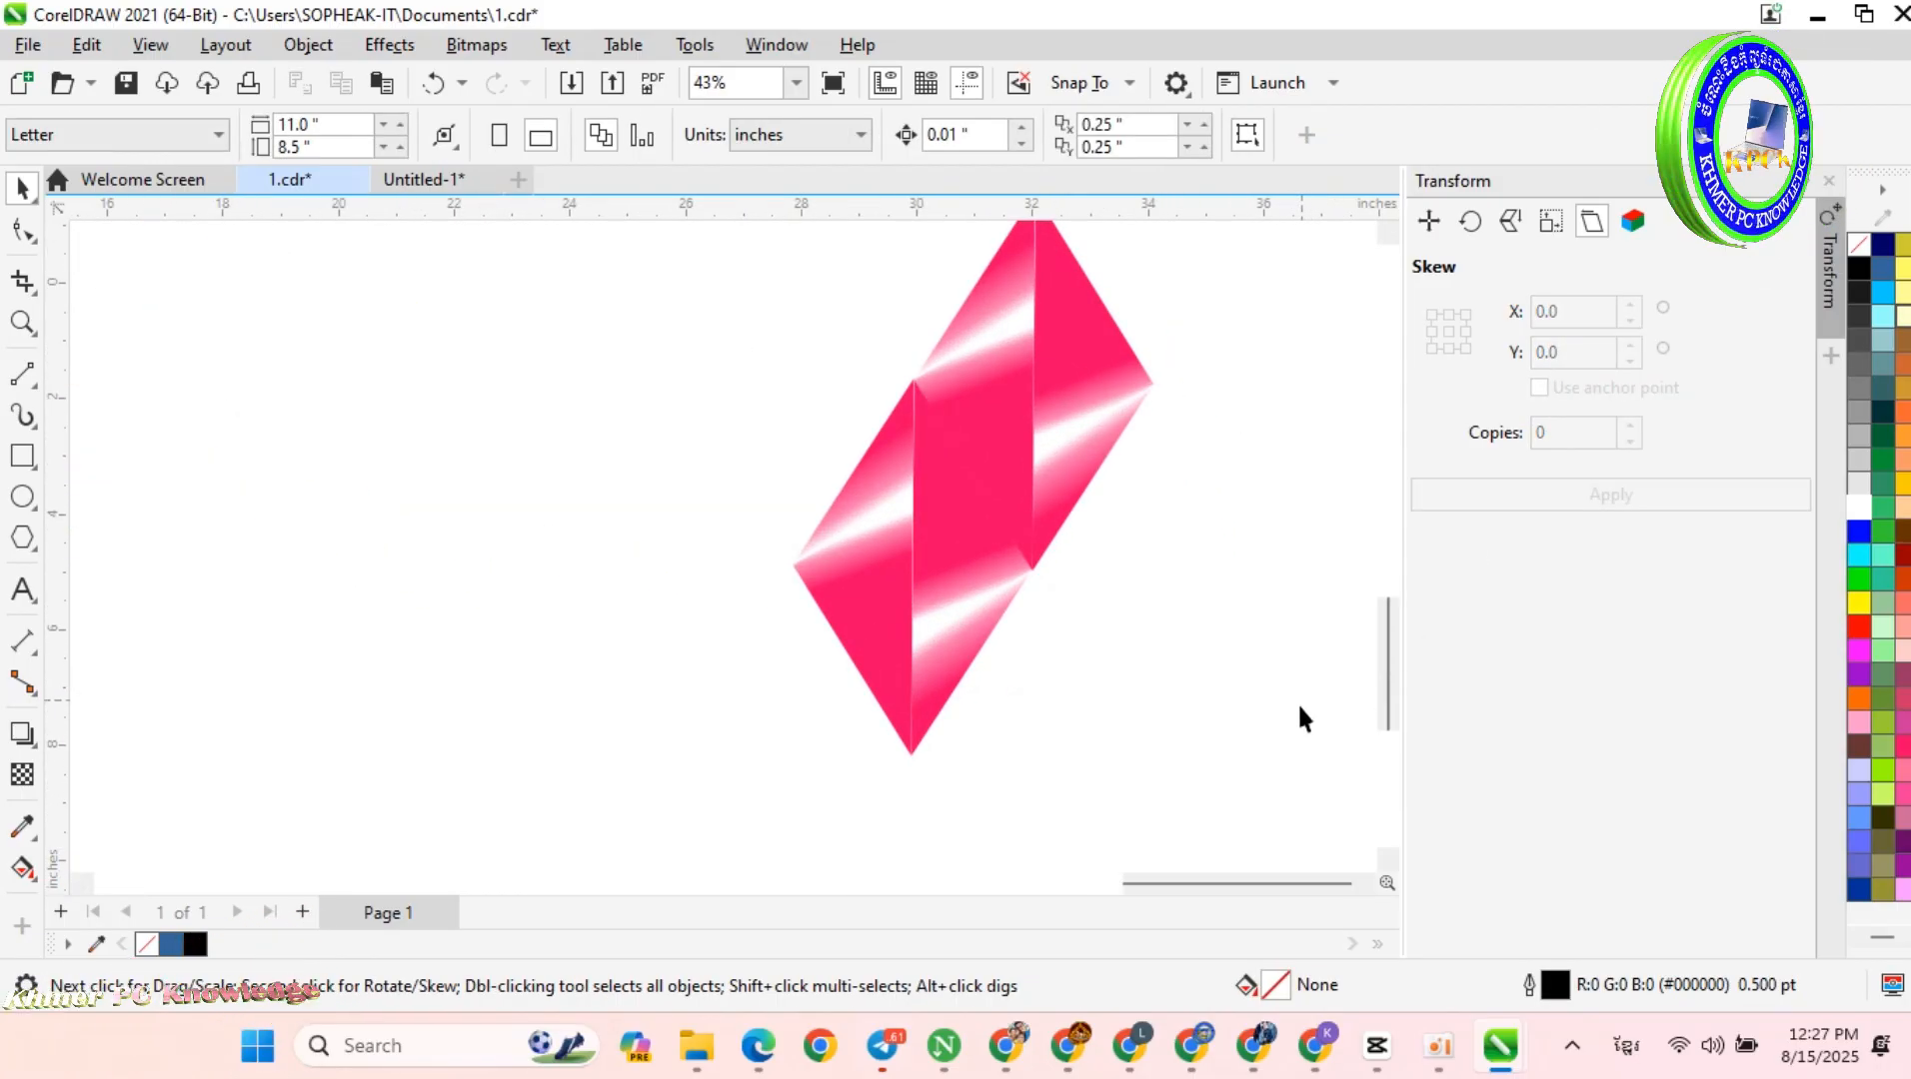
scroll(1245, 887, left, 1)
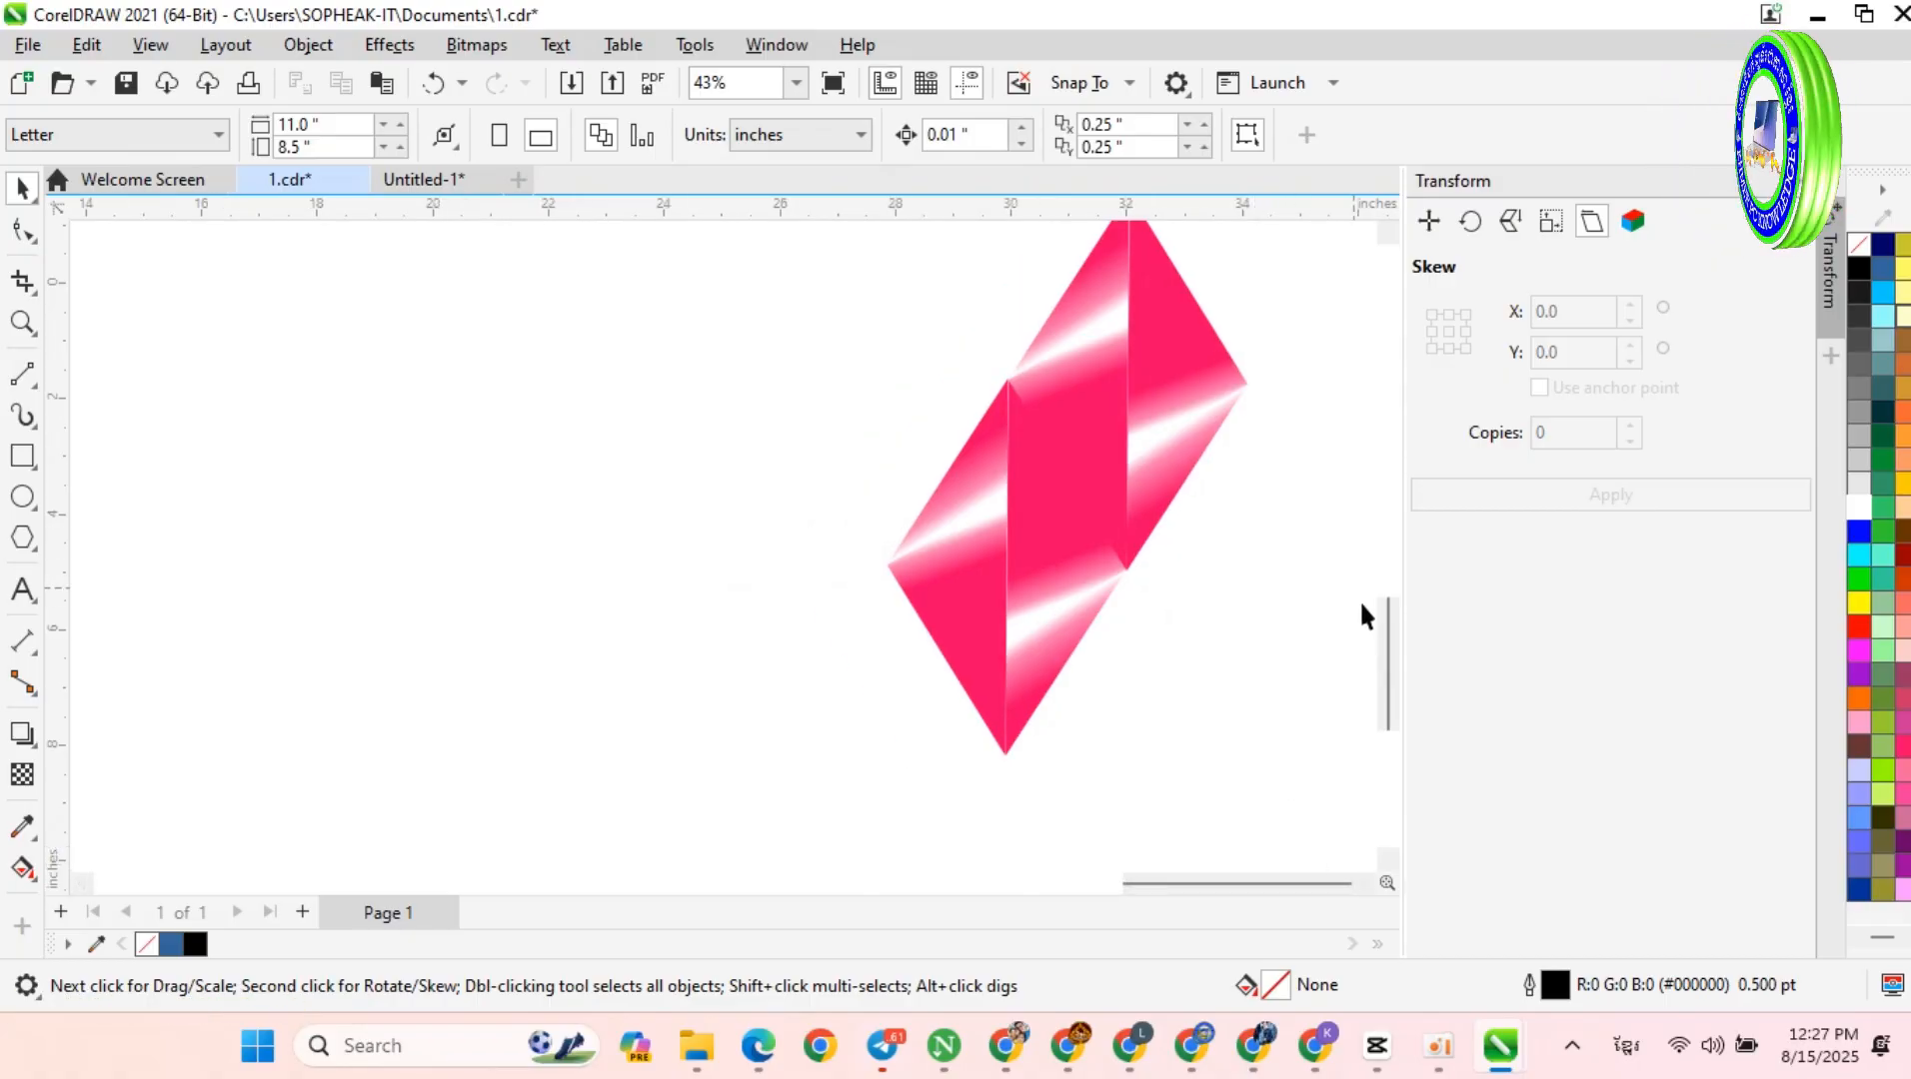
scroll(1392, 652, up, 3)
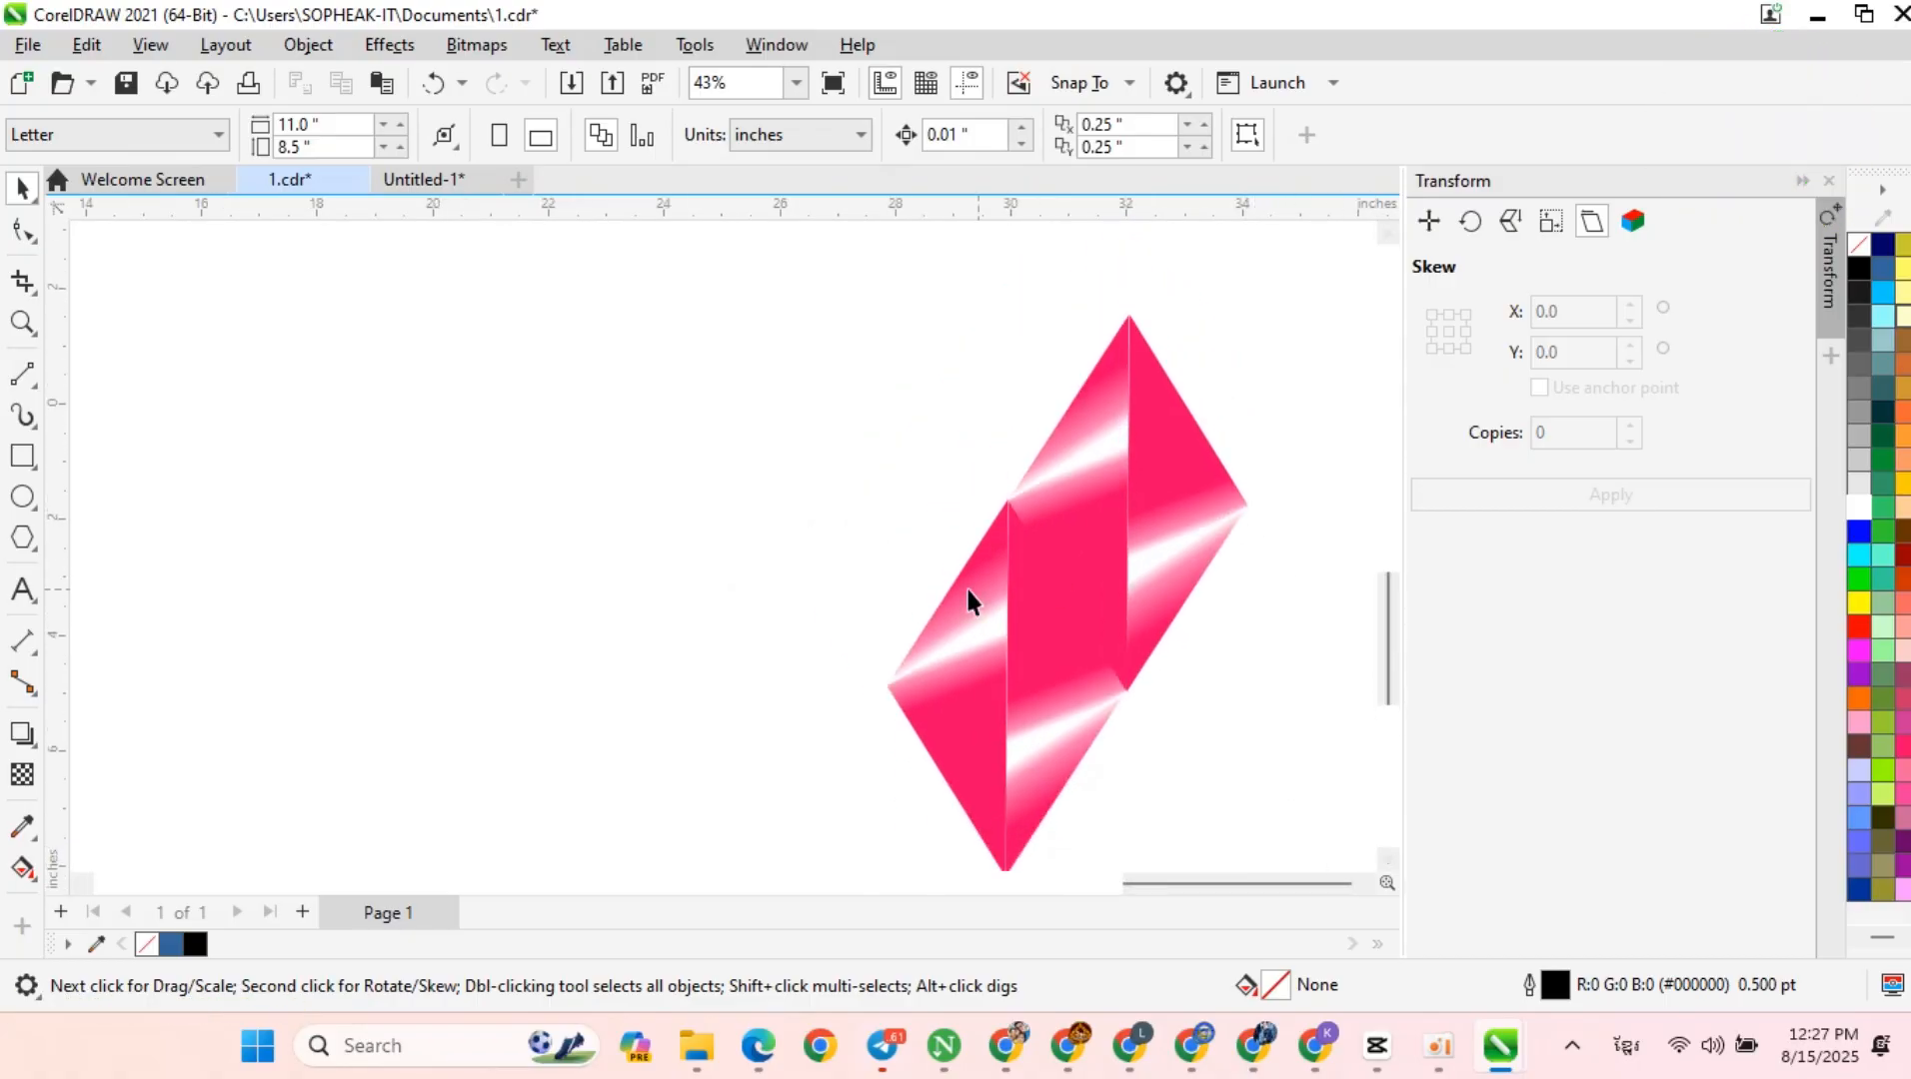
drag(816, 645, 1324, 842)
scroll(1309, 824, up, 1)
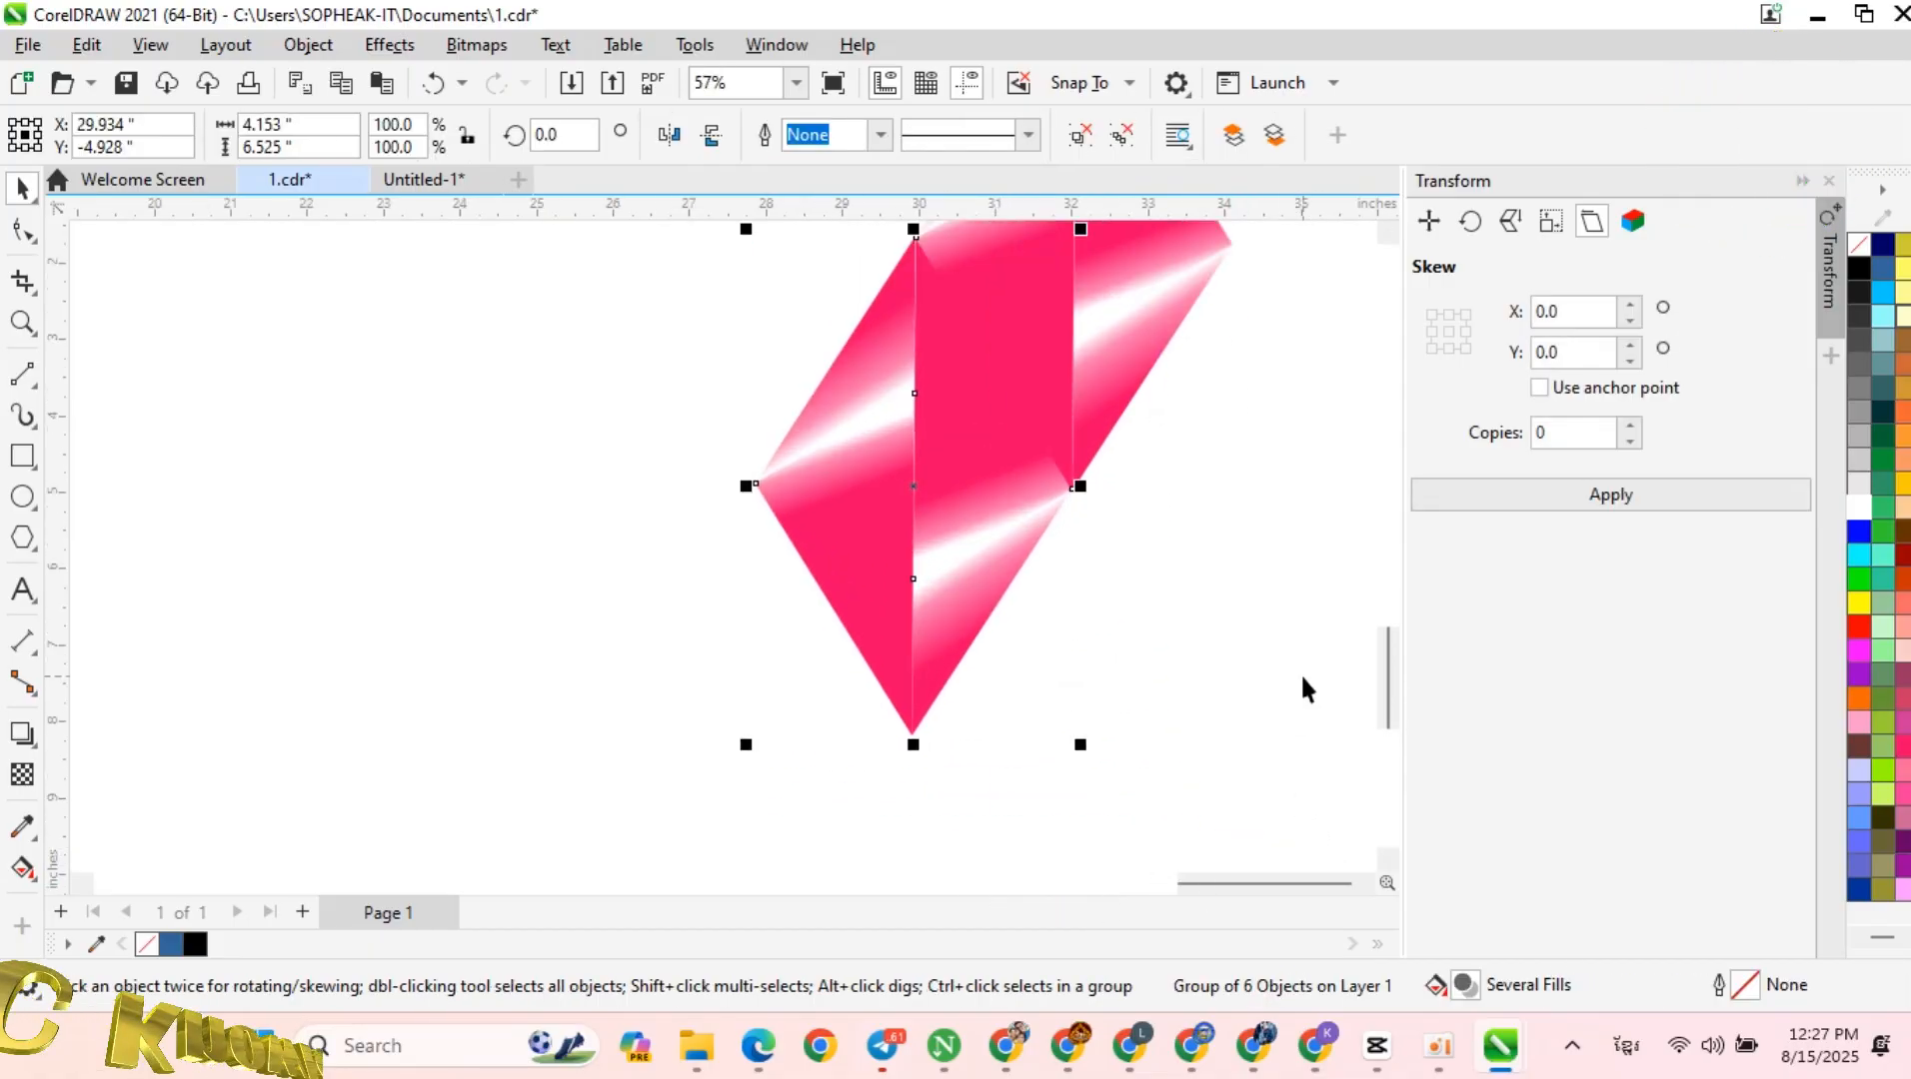
scroll(1289, 679, down, 3)
scroll(1228, 500, up, 1)
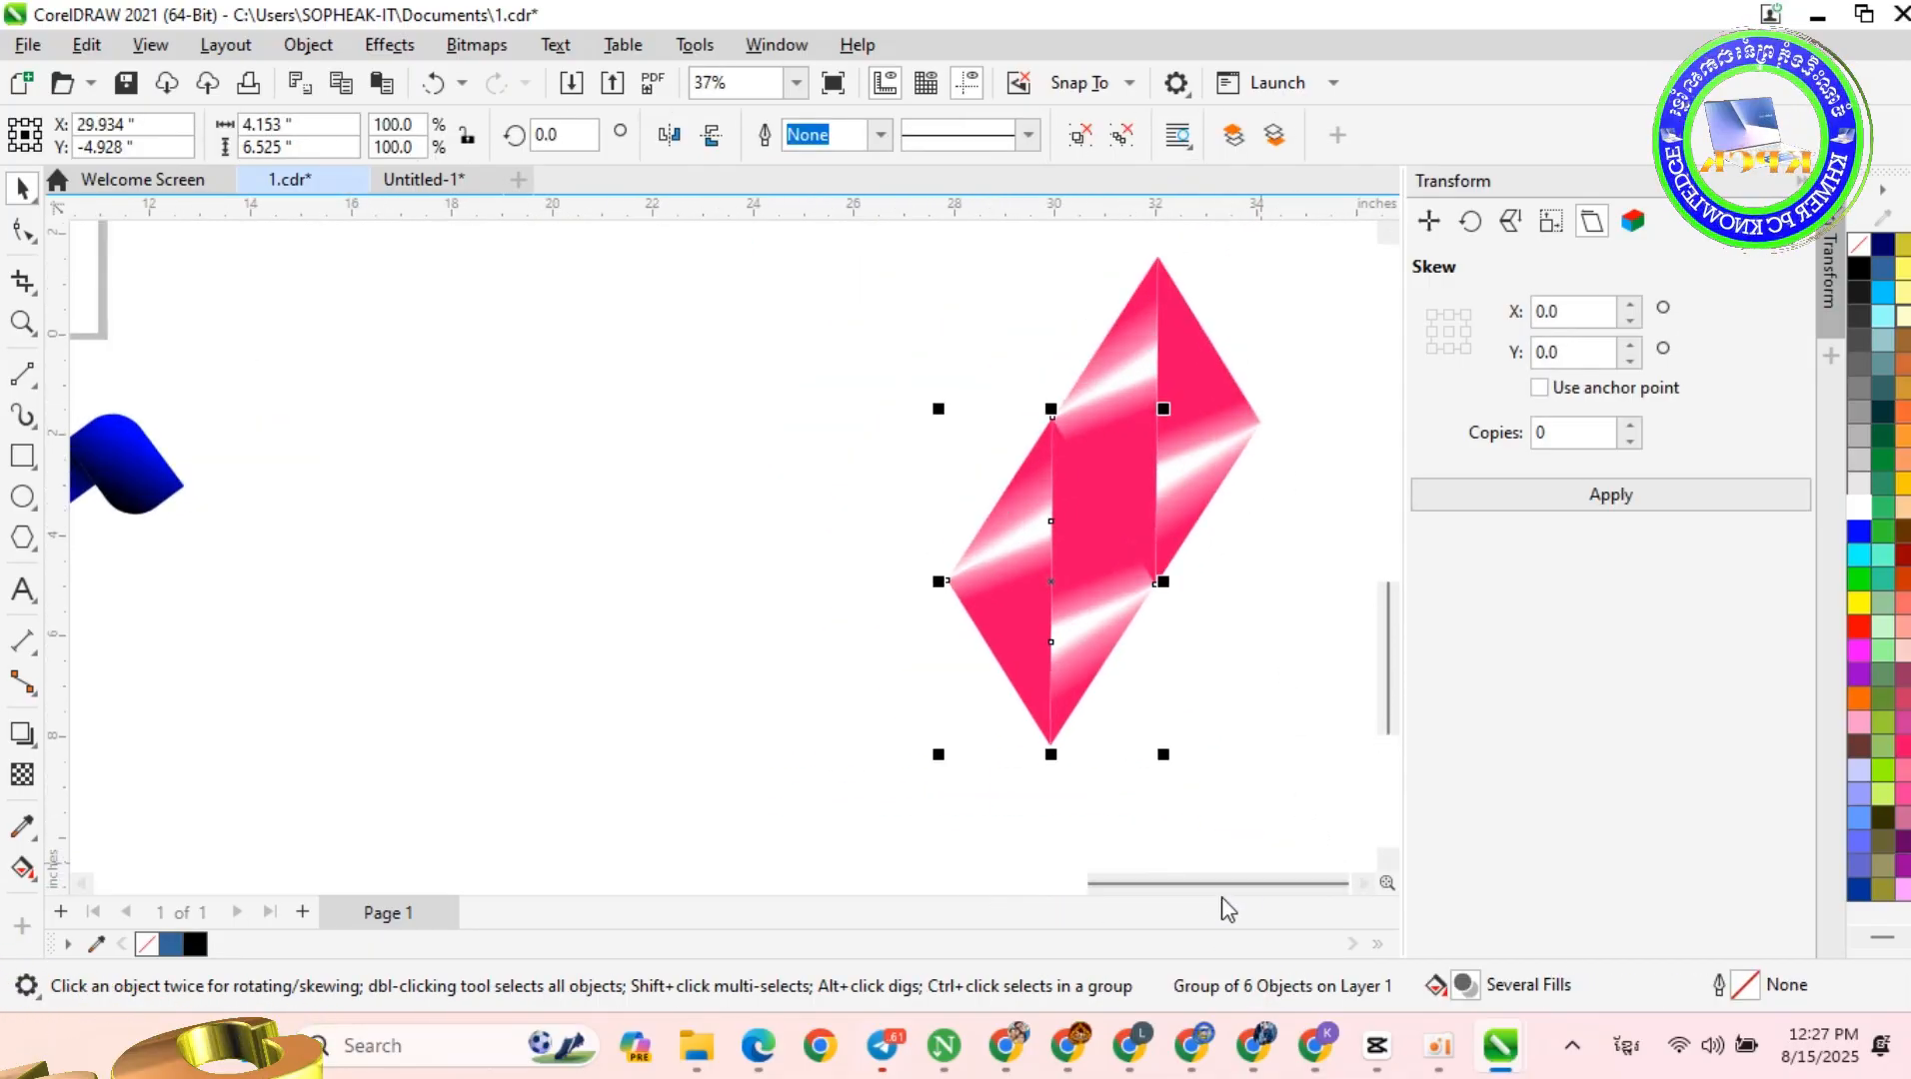
scroll(1229, 883, right, 1)
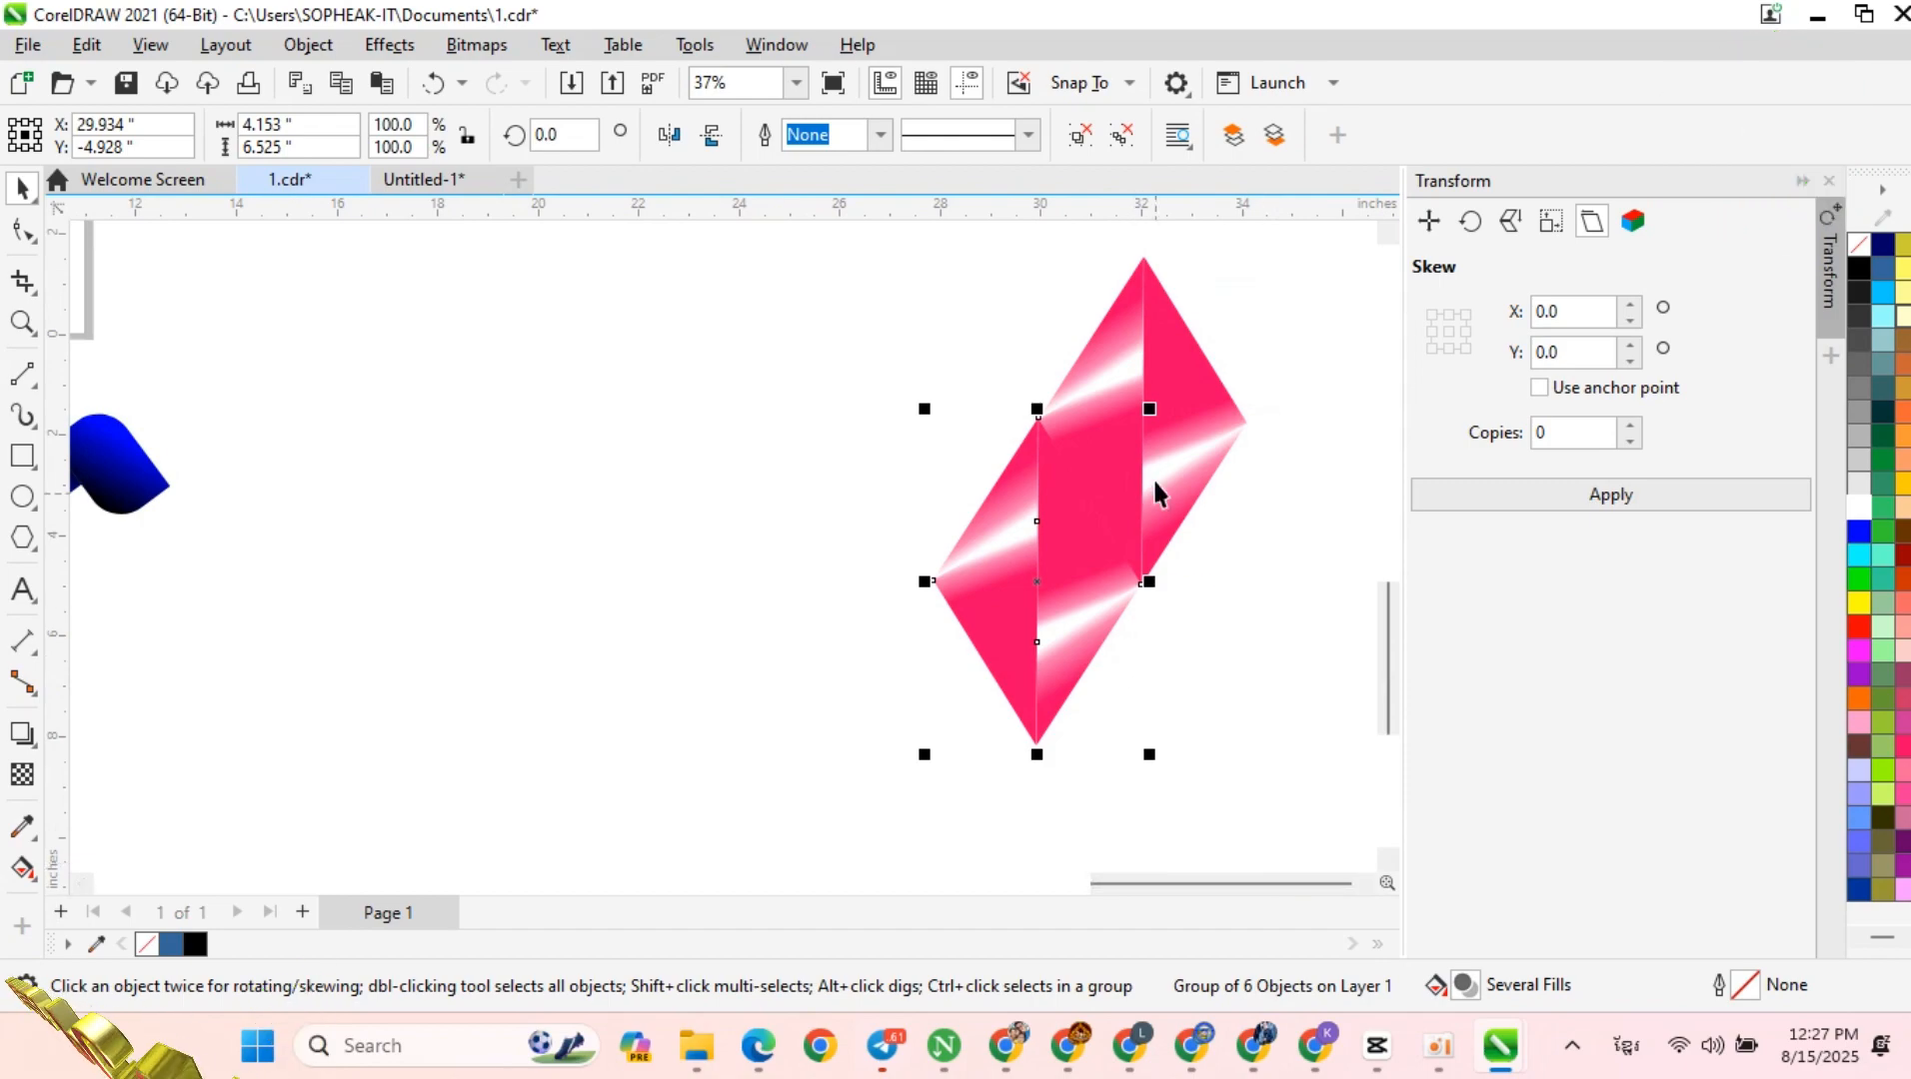
click(1070, 332)
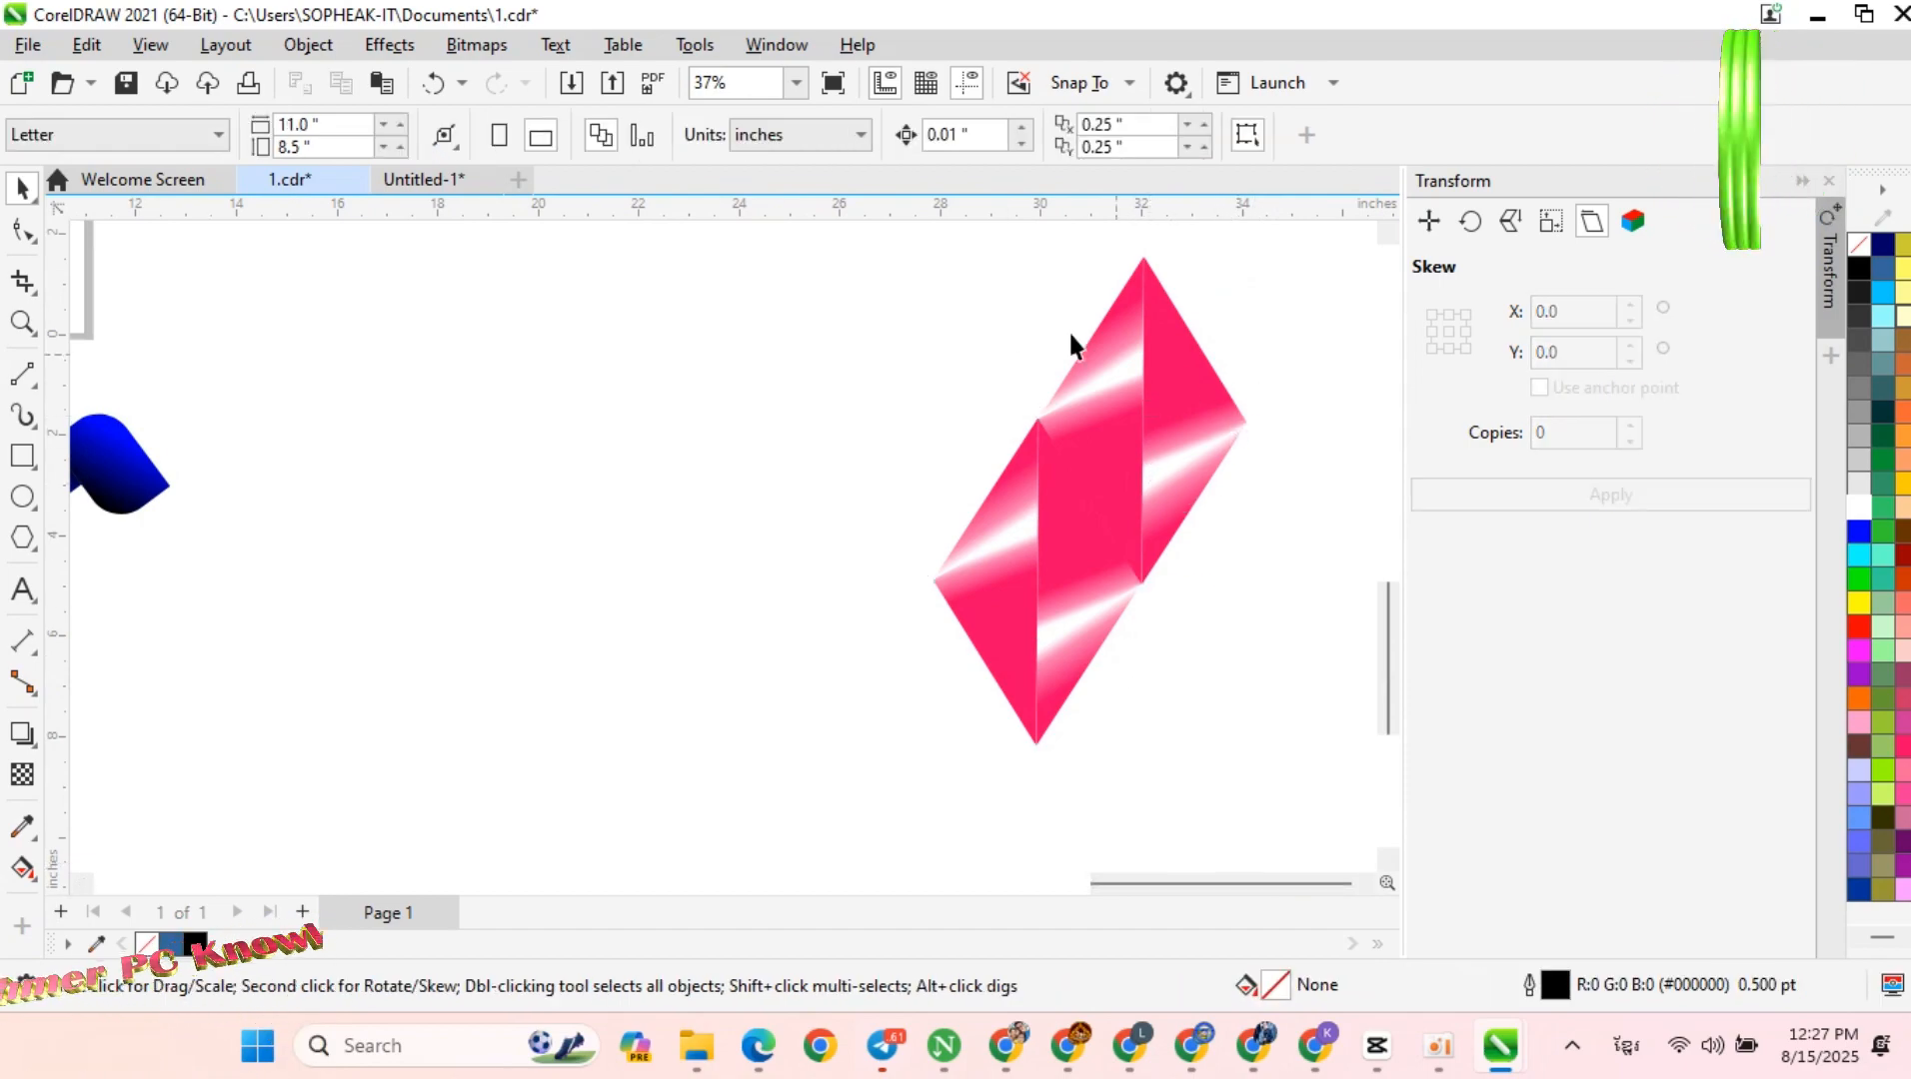
Step: Duplicate both diamond groups together and place the copied pair against the originals' lower-right edge, centered at about X 32.98", Y -6.557"
scroll(1004, 335, down, 2)
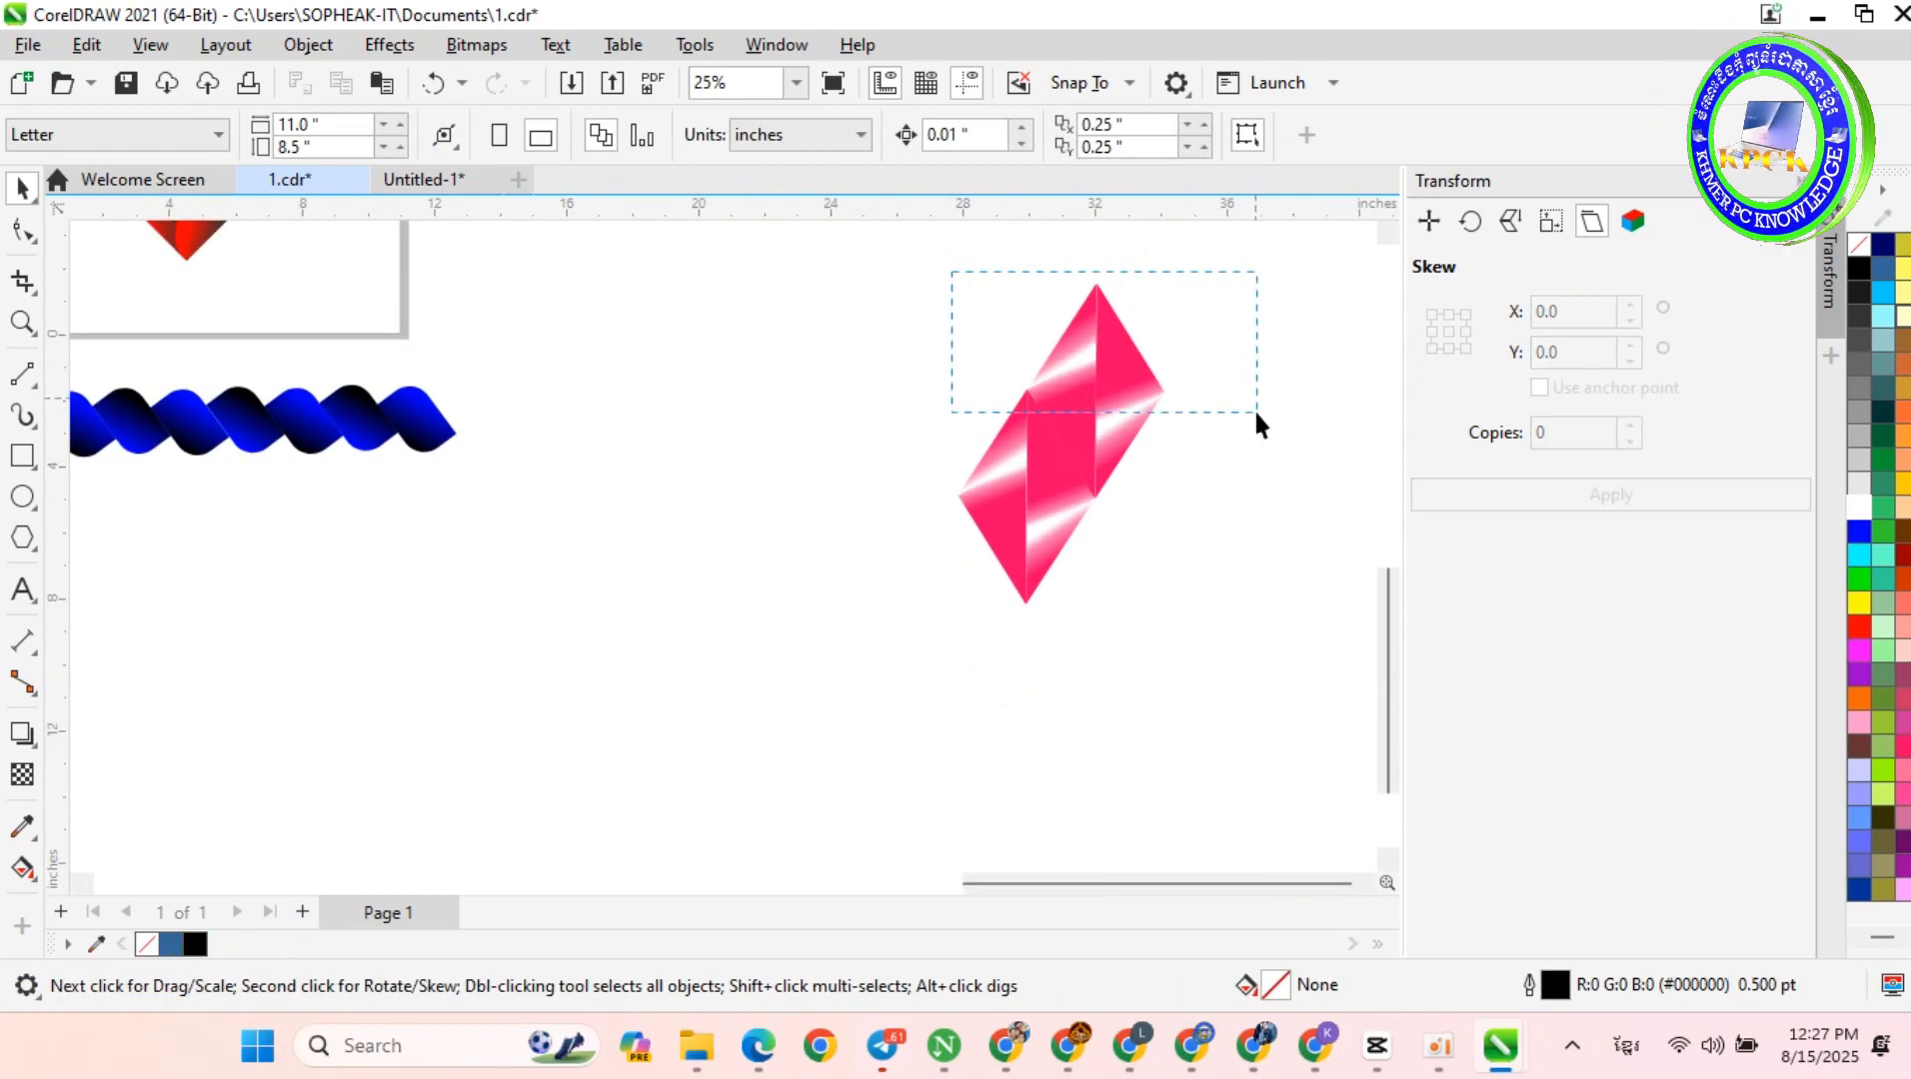
drag(1258, 760, 1256, 744)
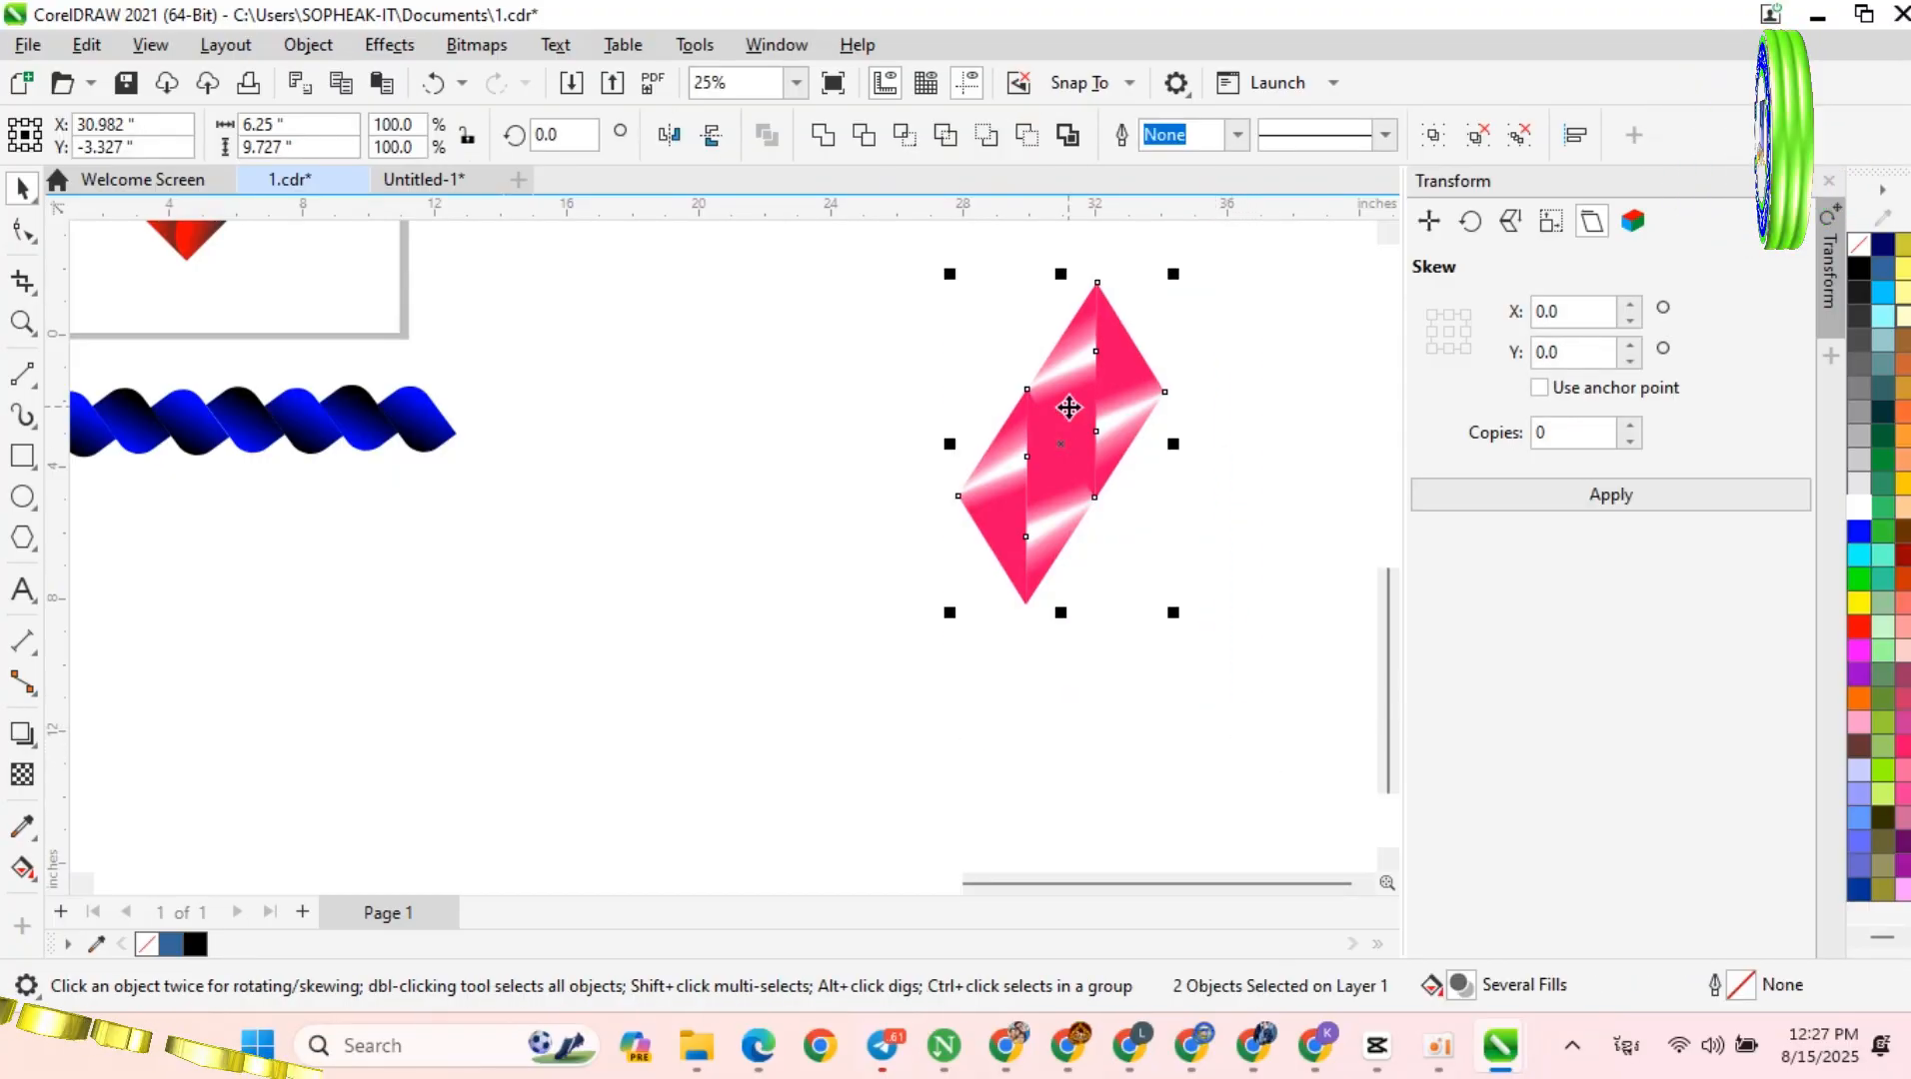
drag(1077, 395, 1146, 502)
scroll(1157, 636, up, 1)
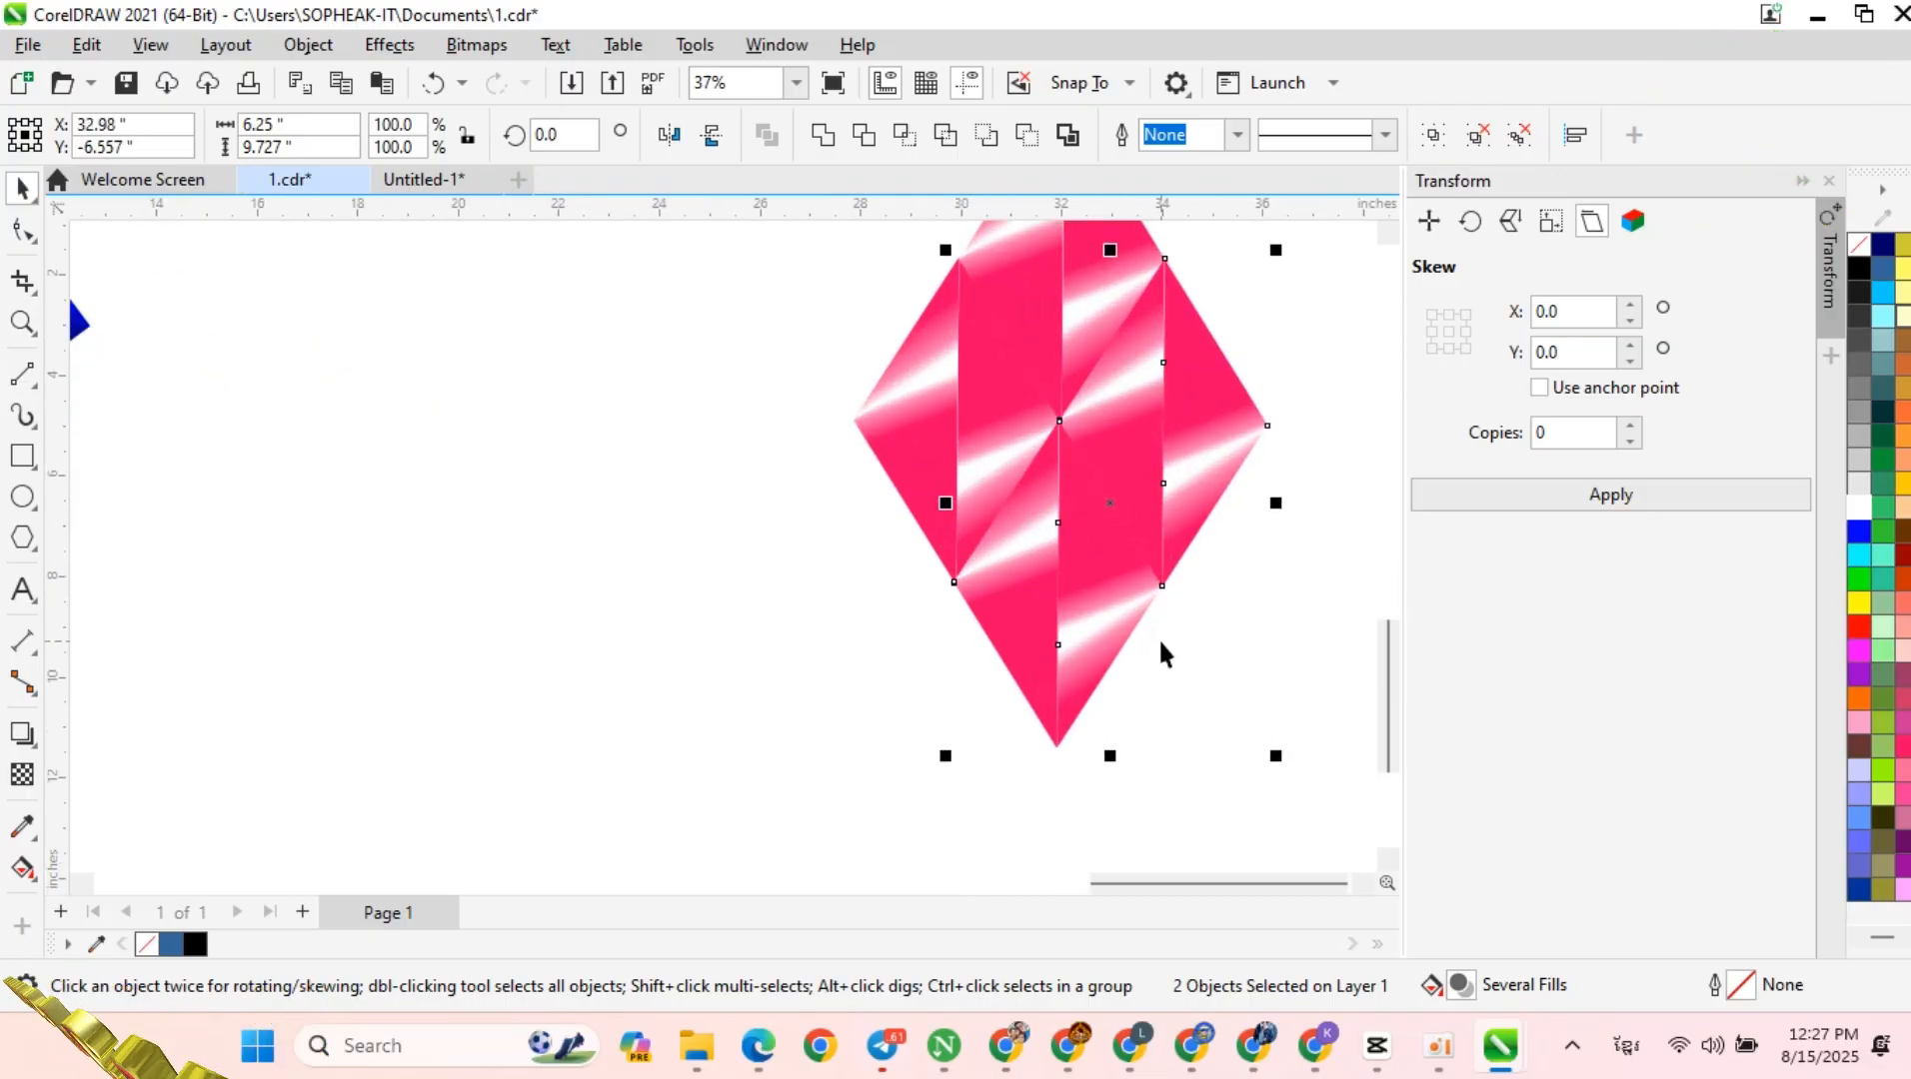
Step: Deselect the copied pair and examine the assembled four-part diamond and its seams at different magnifications
scroll(1262, 584, down, 2)
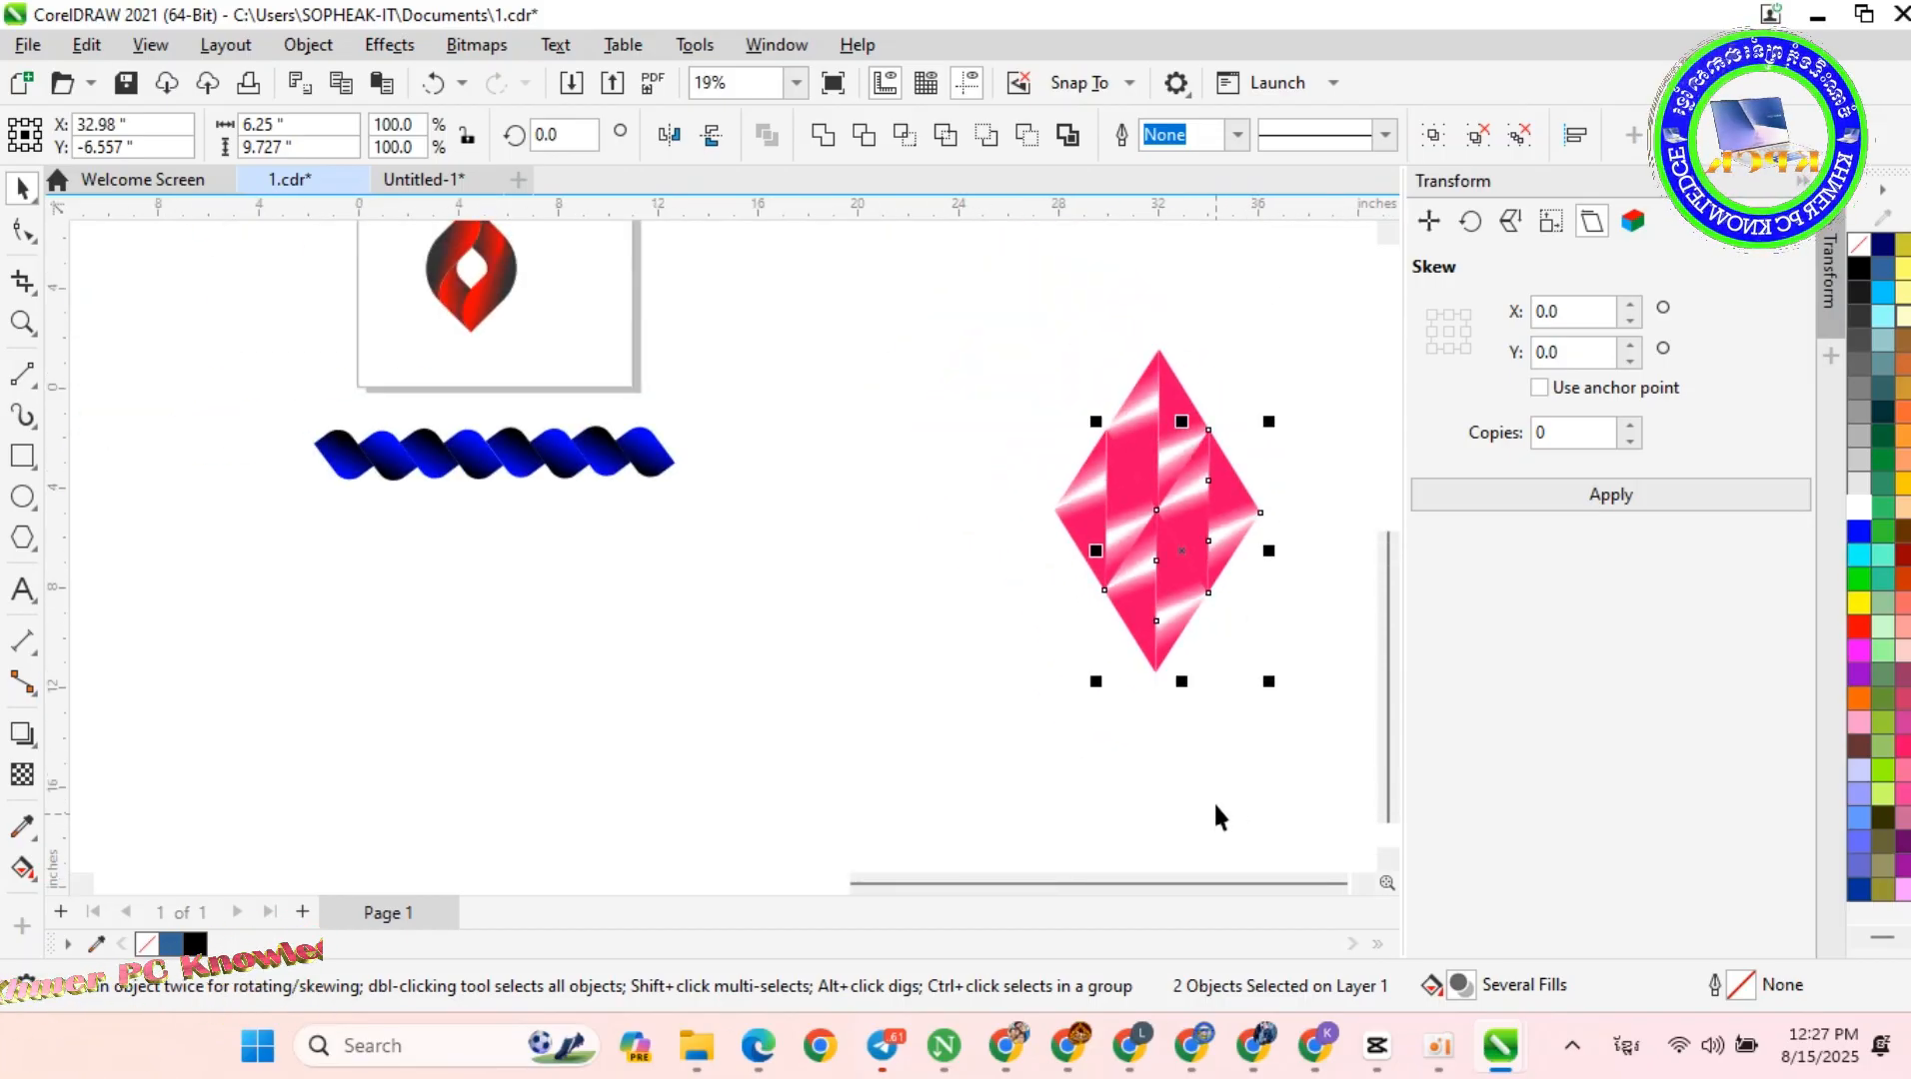
scroll(1229, 804, up, 1)
scroll(1213, 886, right, 1)
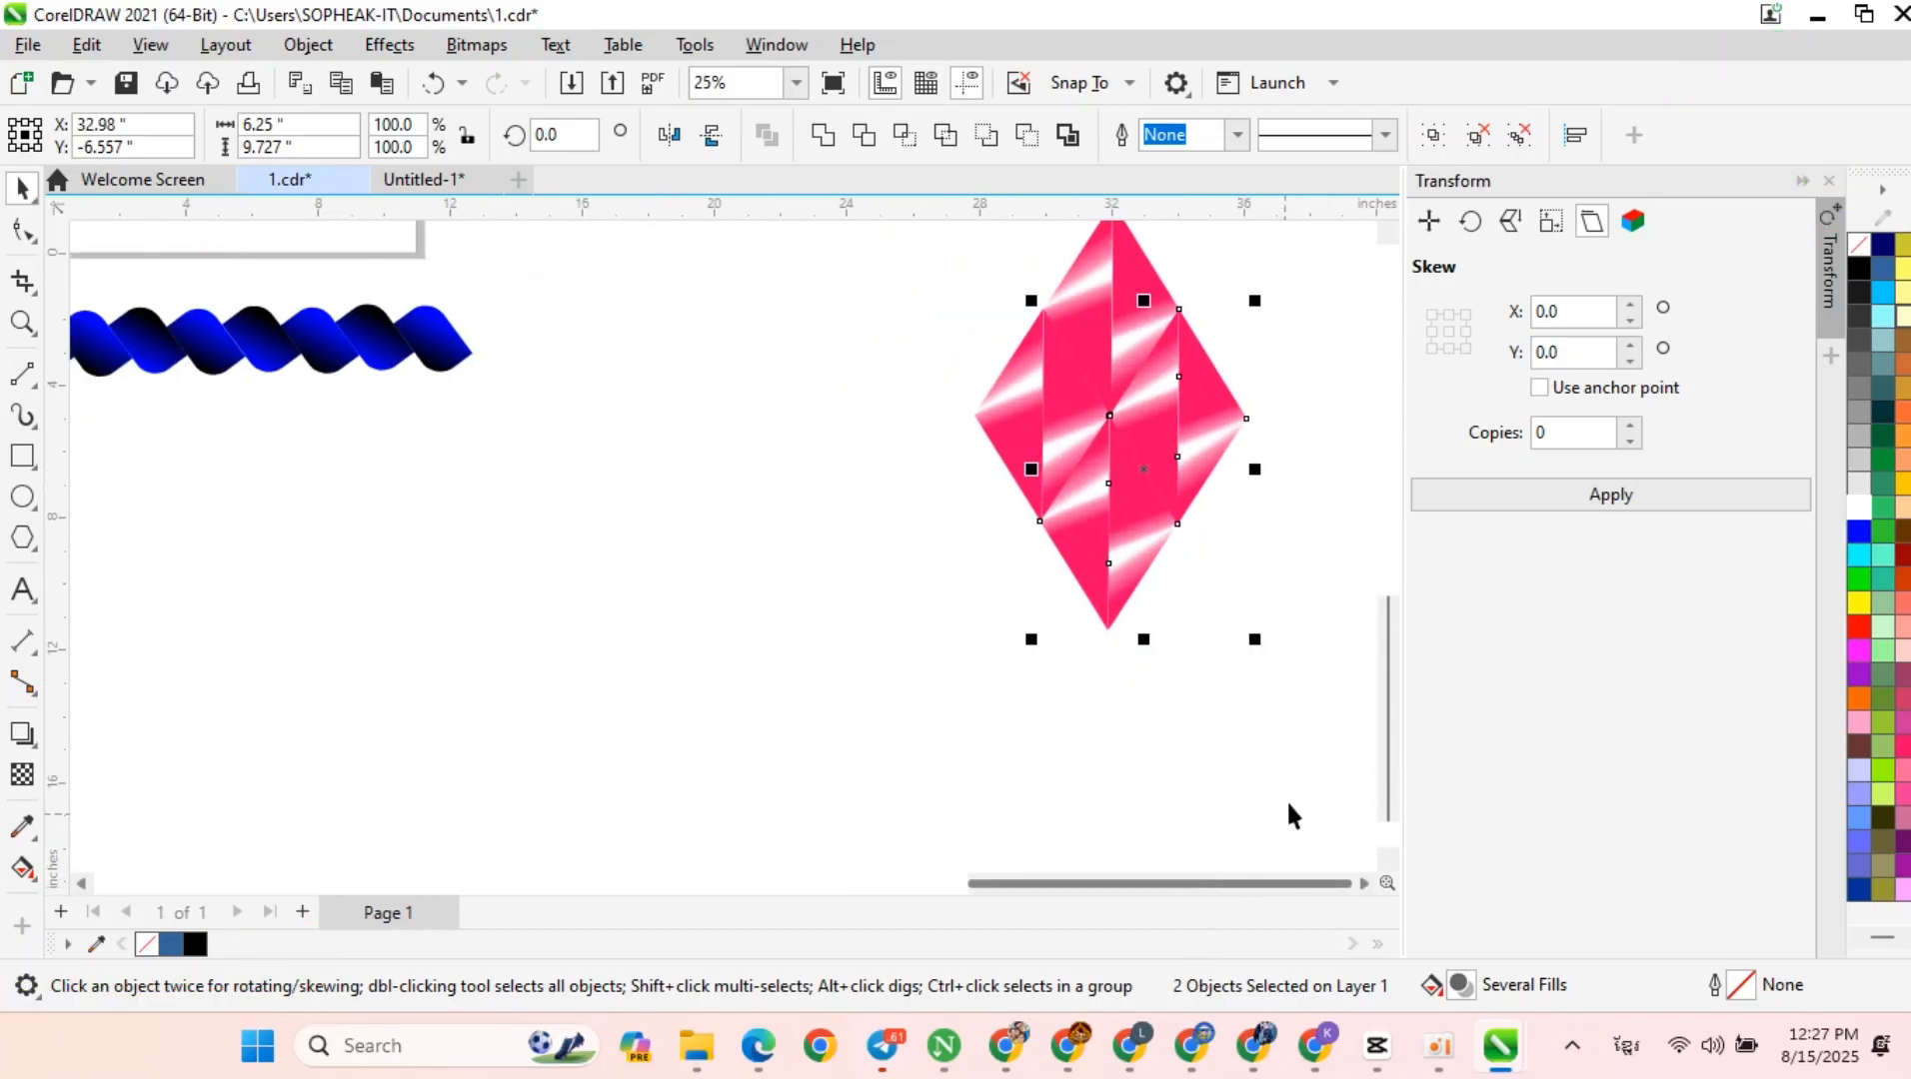
scroll(1302, 500, up, 1)
scroll(1397, 669, up, 3)
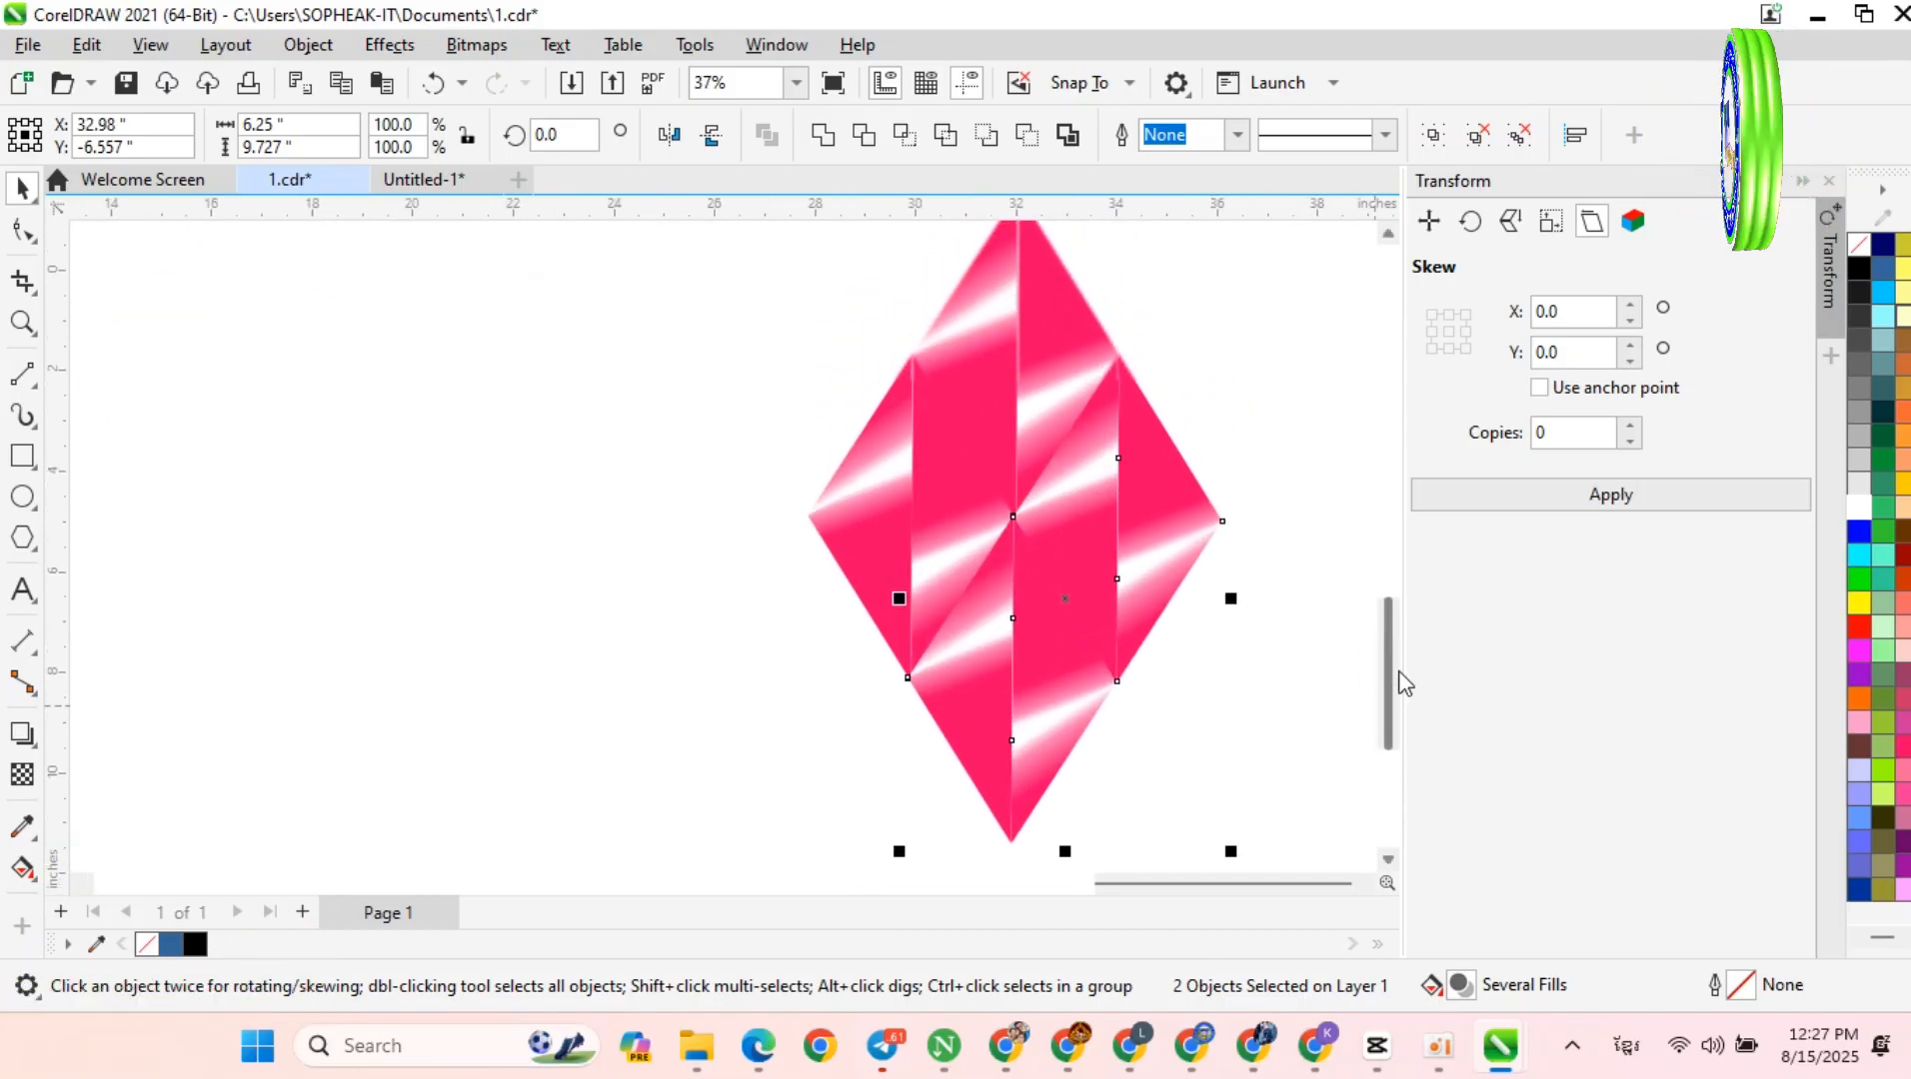
click(1376, 605)
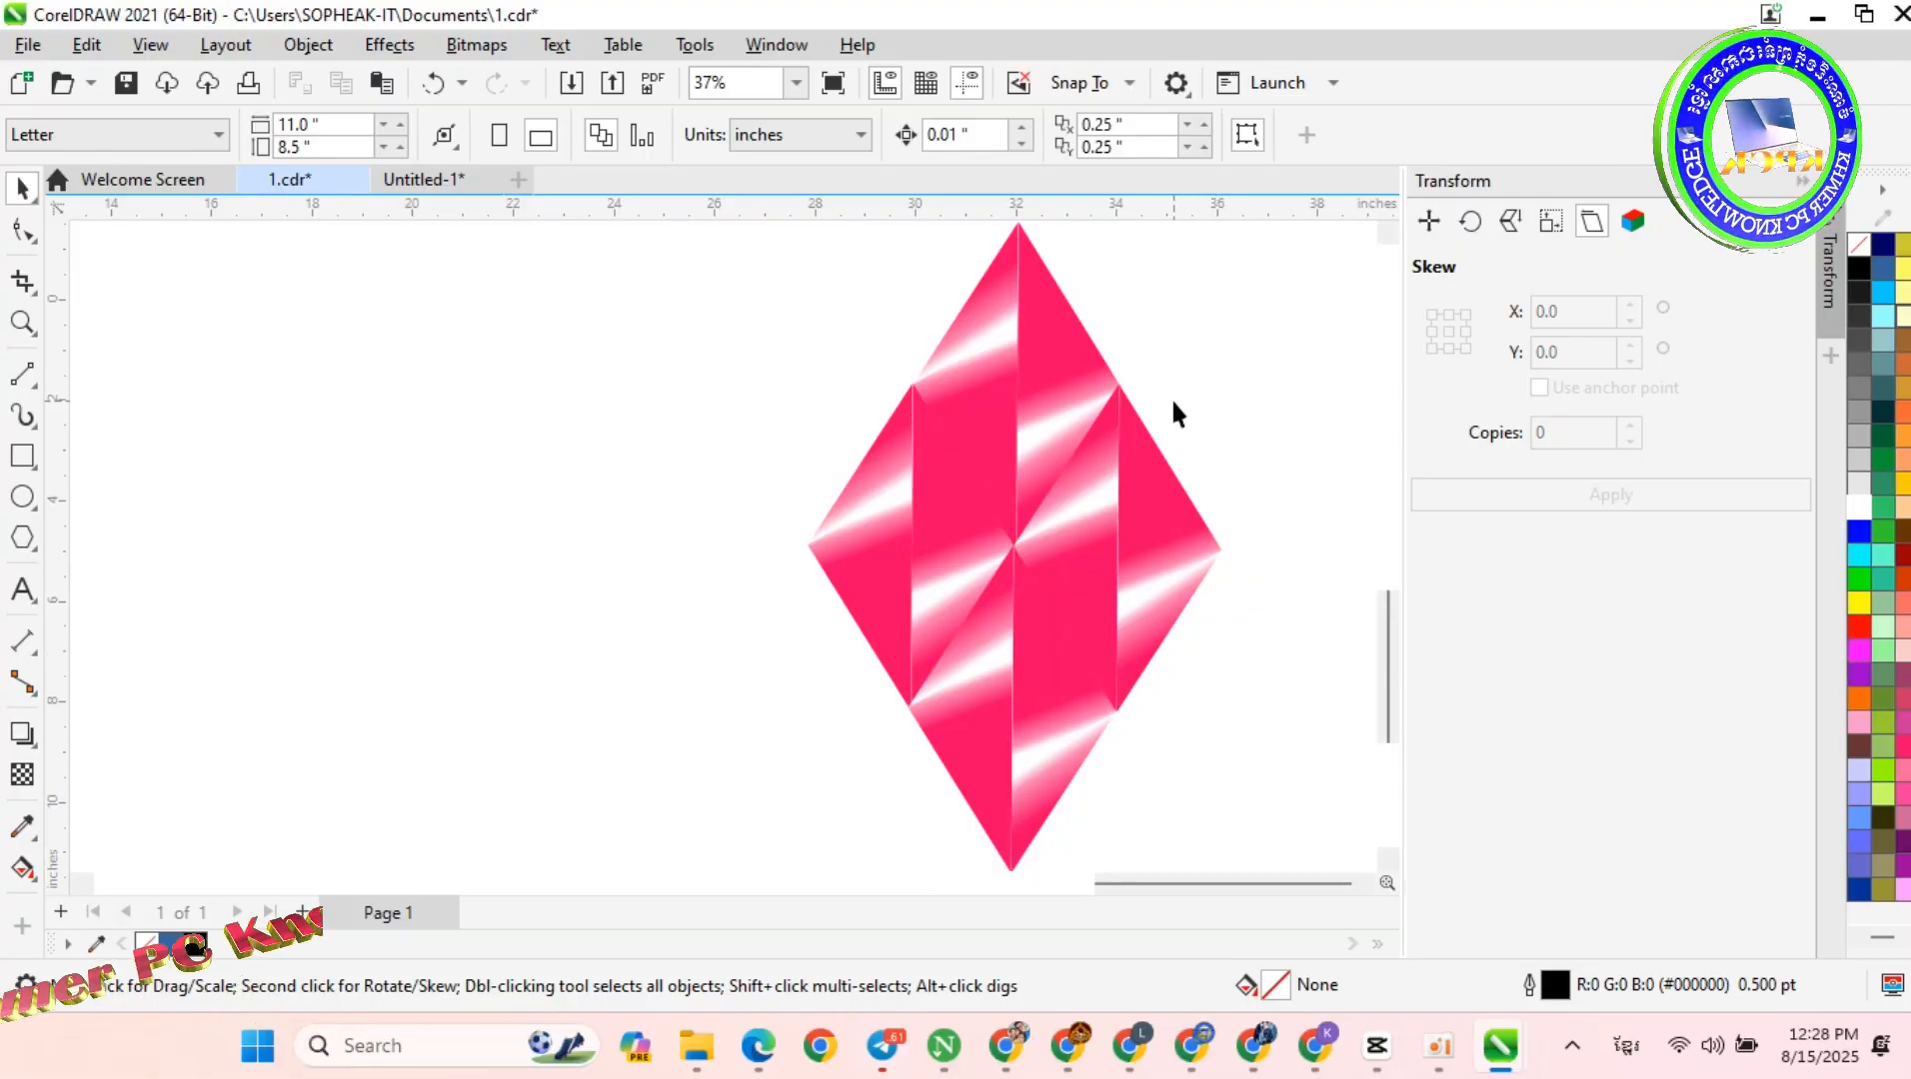
scroll(1170, 411, down, 2)
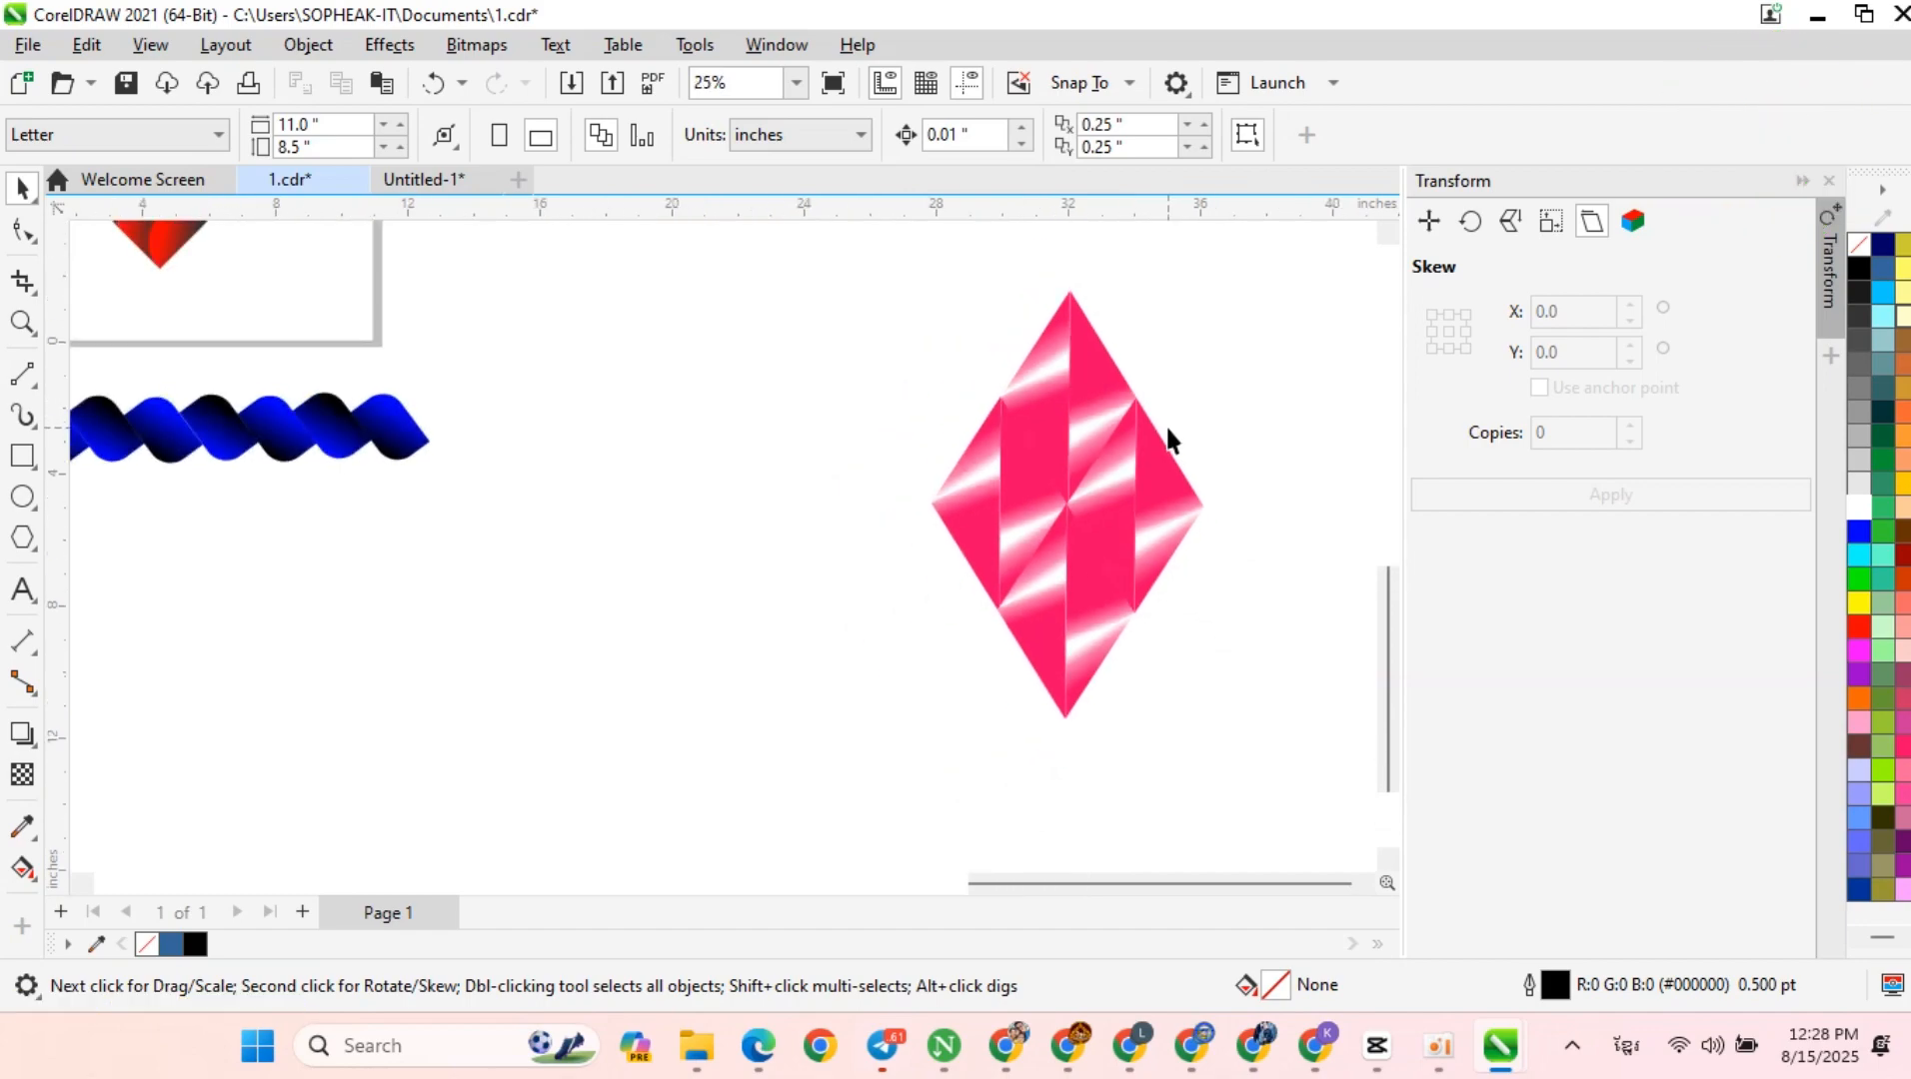
scroll(1174, 439, up, 1)
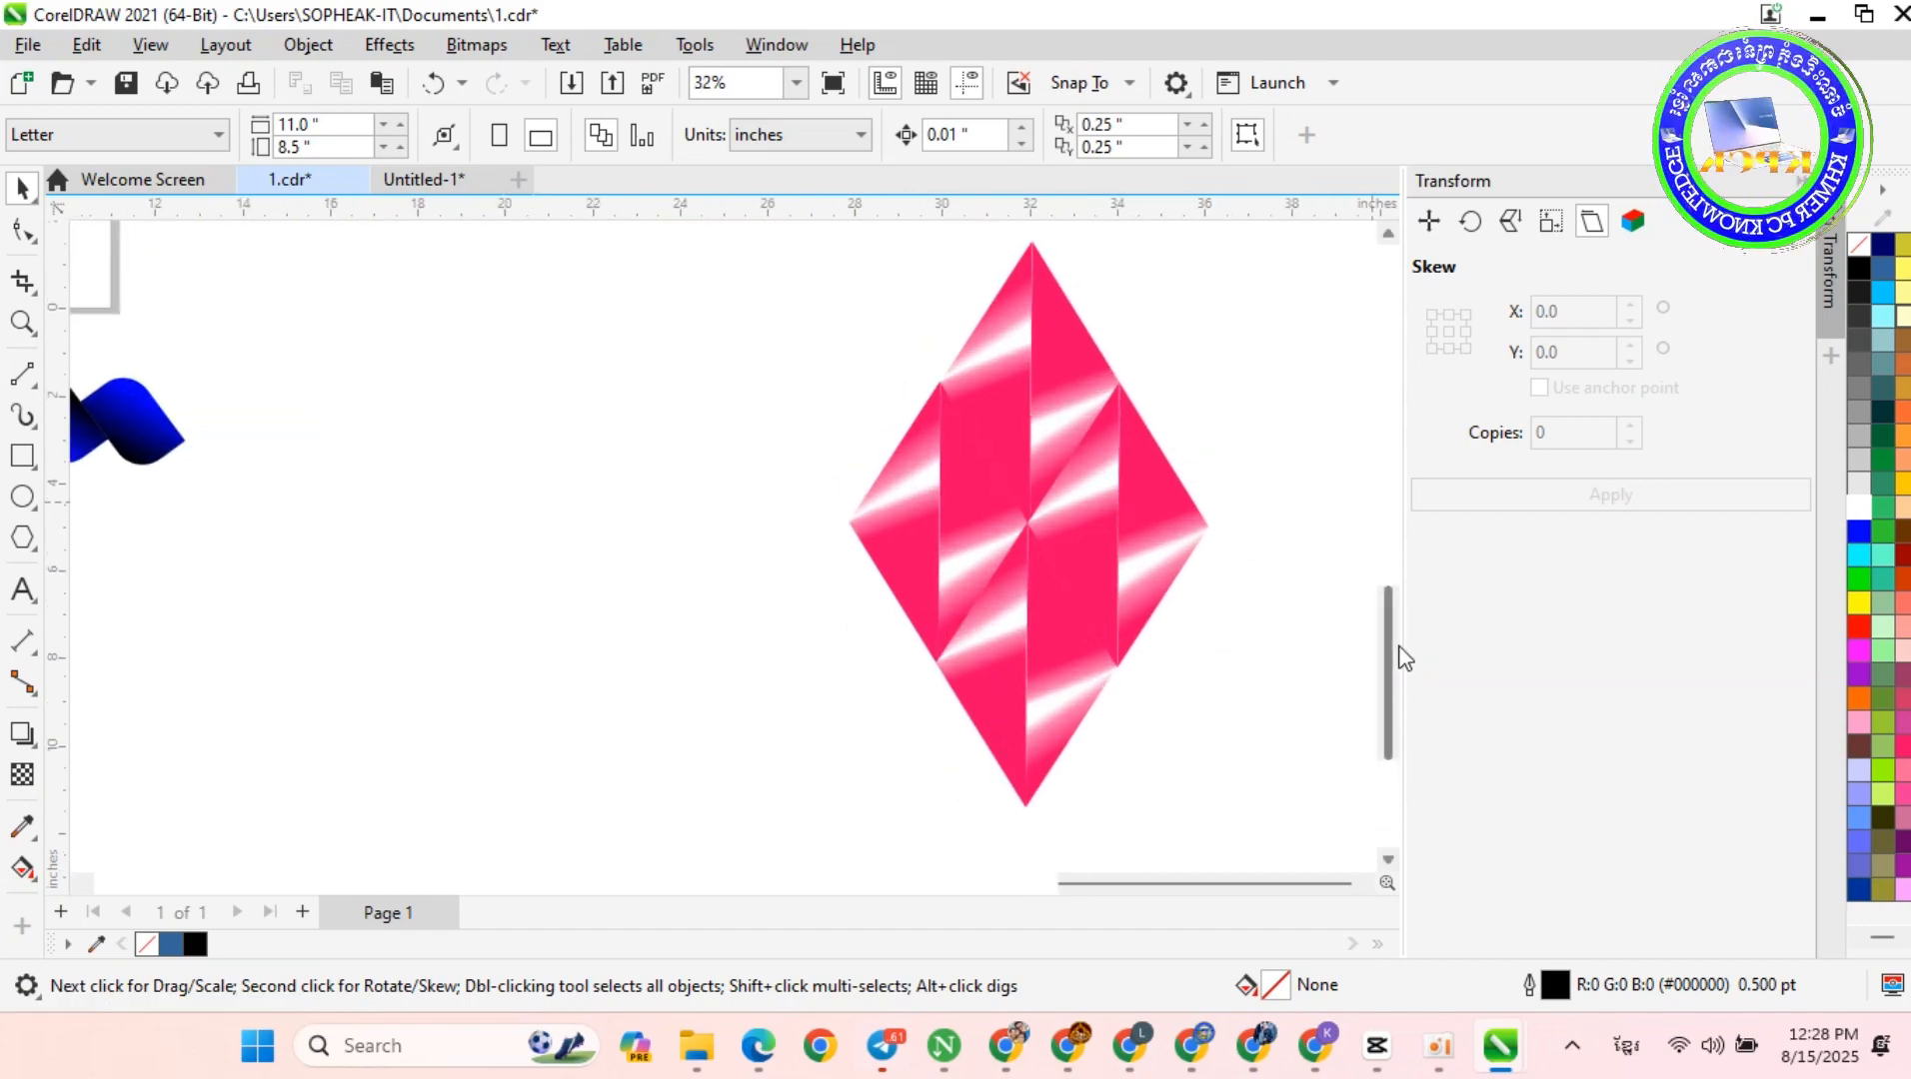
mouse_move(1399, 657)
mouse_down()
mouse_move(1405, 611)
mouse_move(1405, 628)
mouse_up()
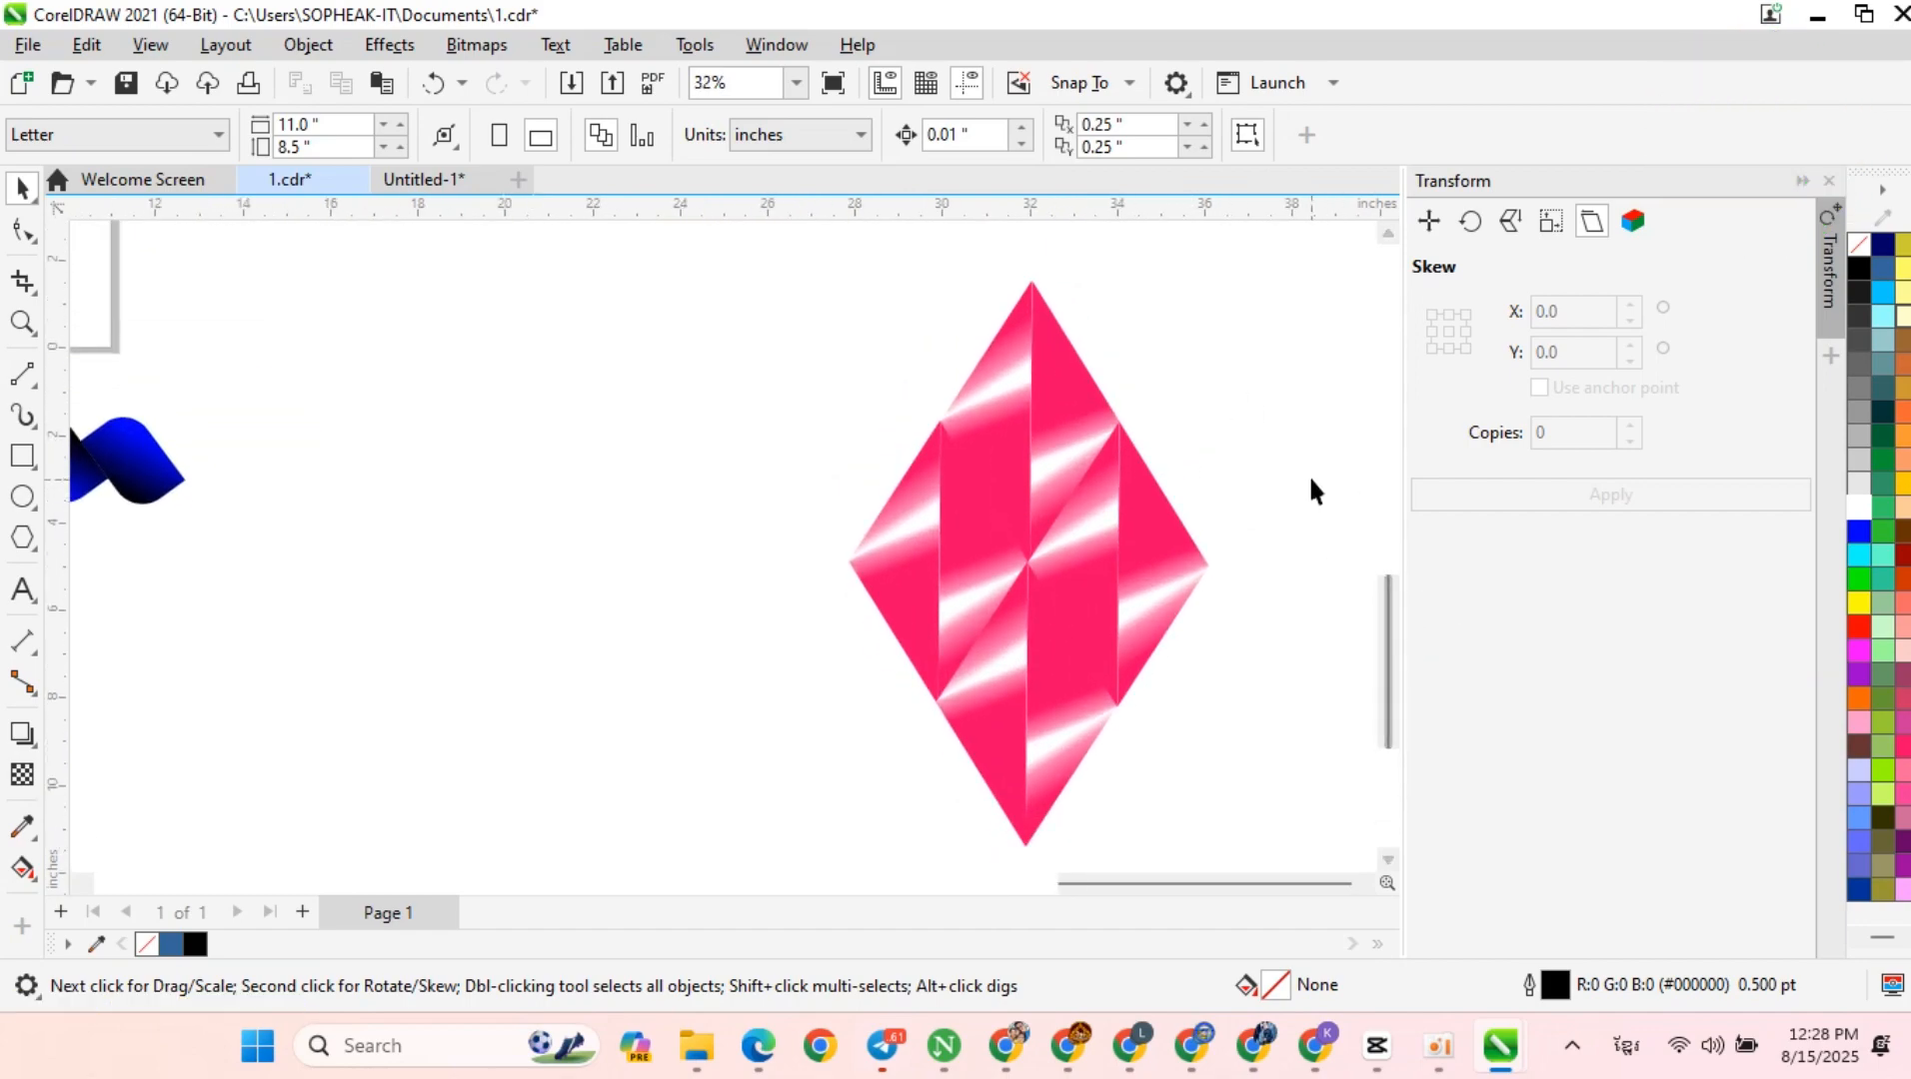
scroll(1368, 466, up, 1)
mouse_move(1389, 650)
mouse_down()
mouse_move(1395, 631)
mouse_move(1386, 648)
mouse_up()
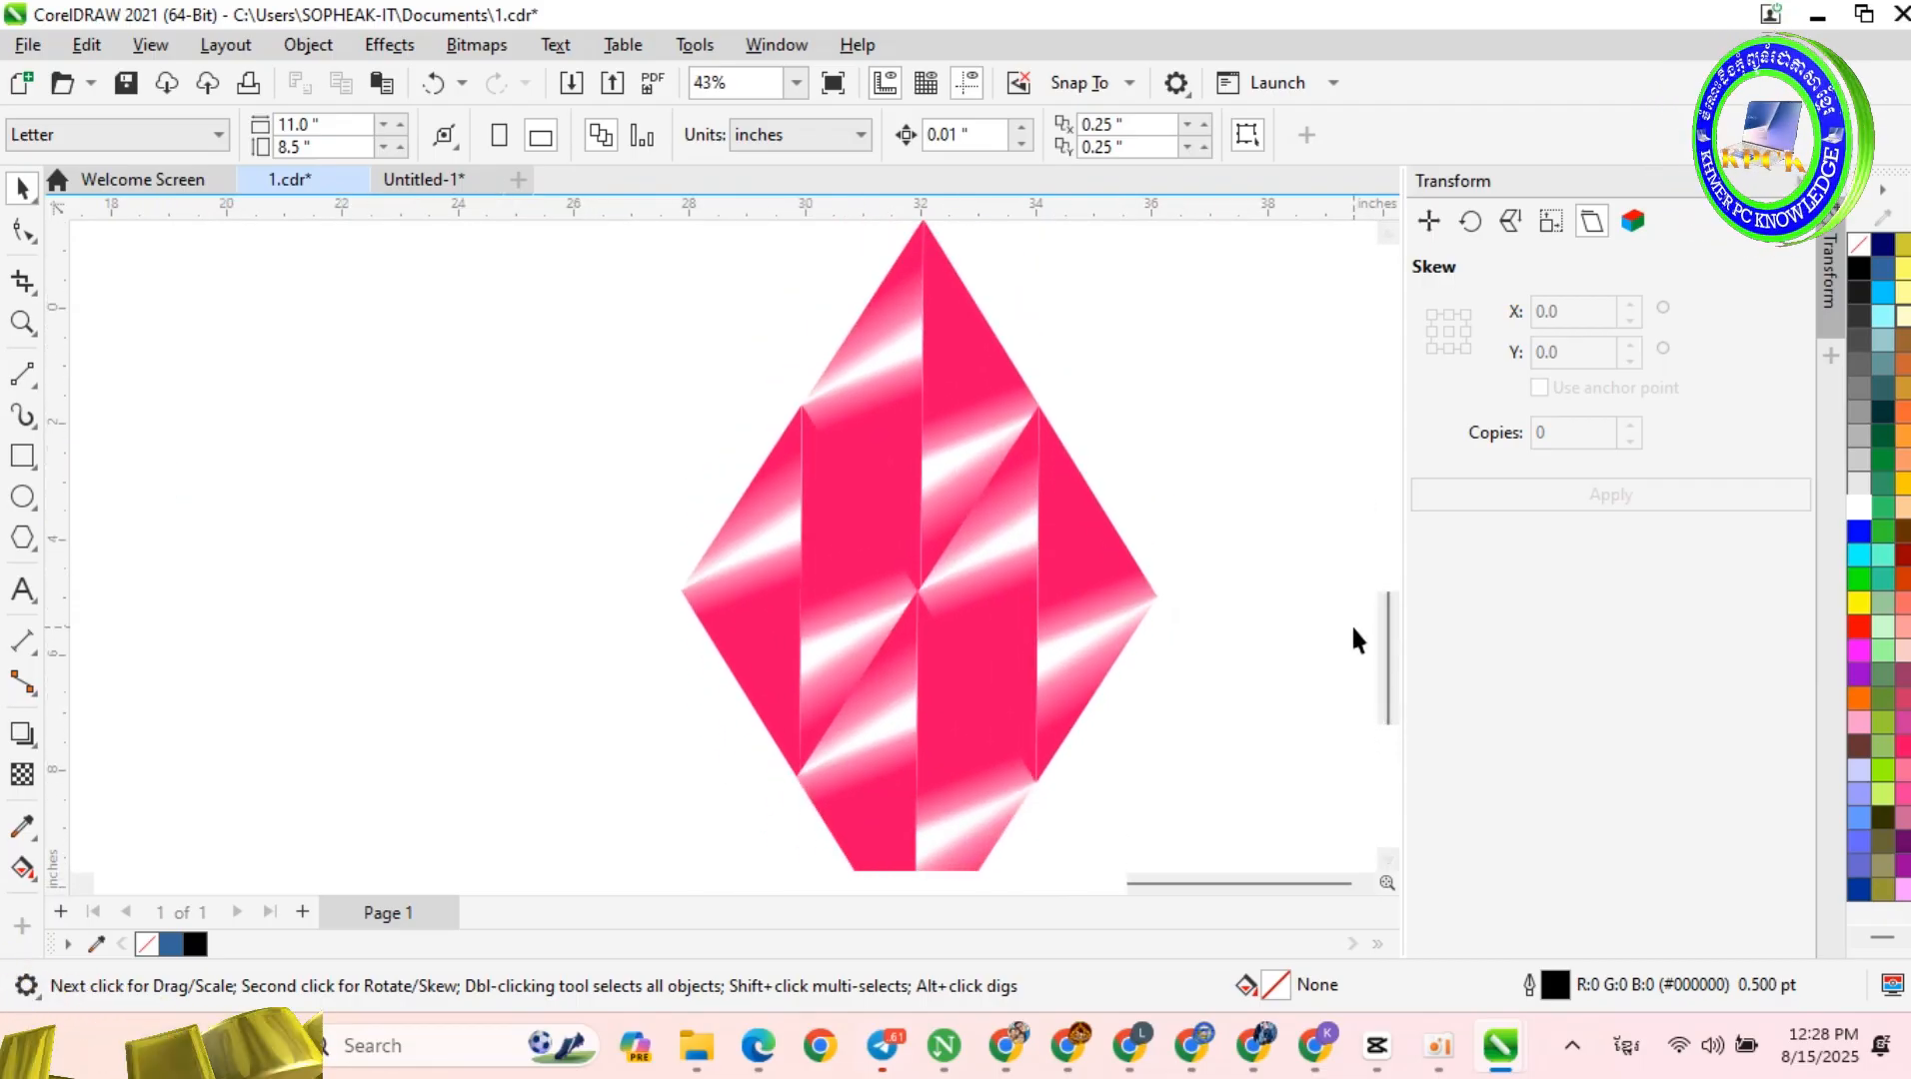
scroll(1349, 623, down, 1)
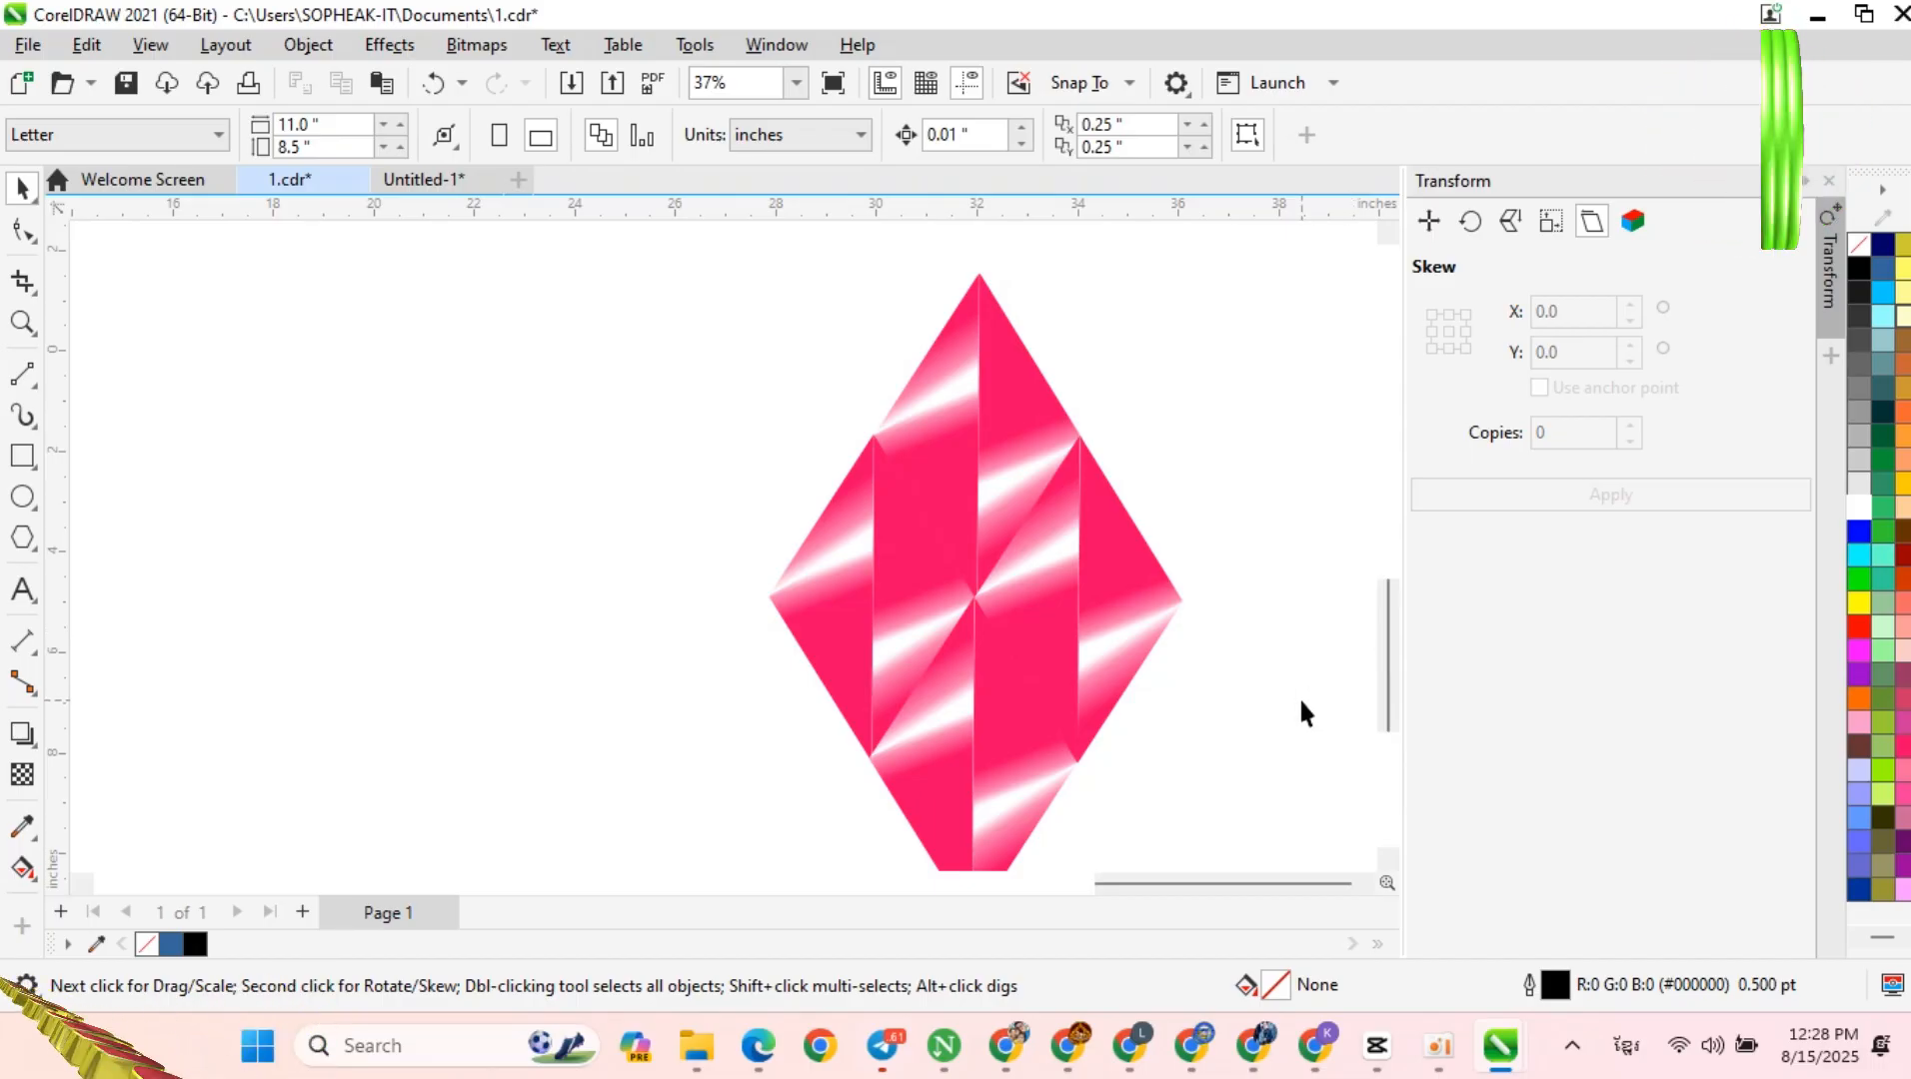
scroll(1301, 702, down, 1)
scroll(1301, 703, down, 1)
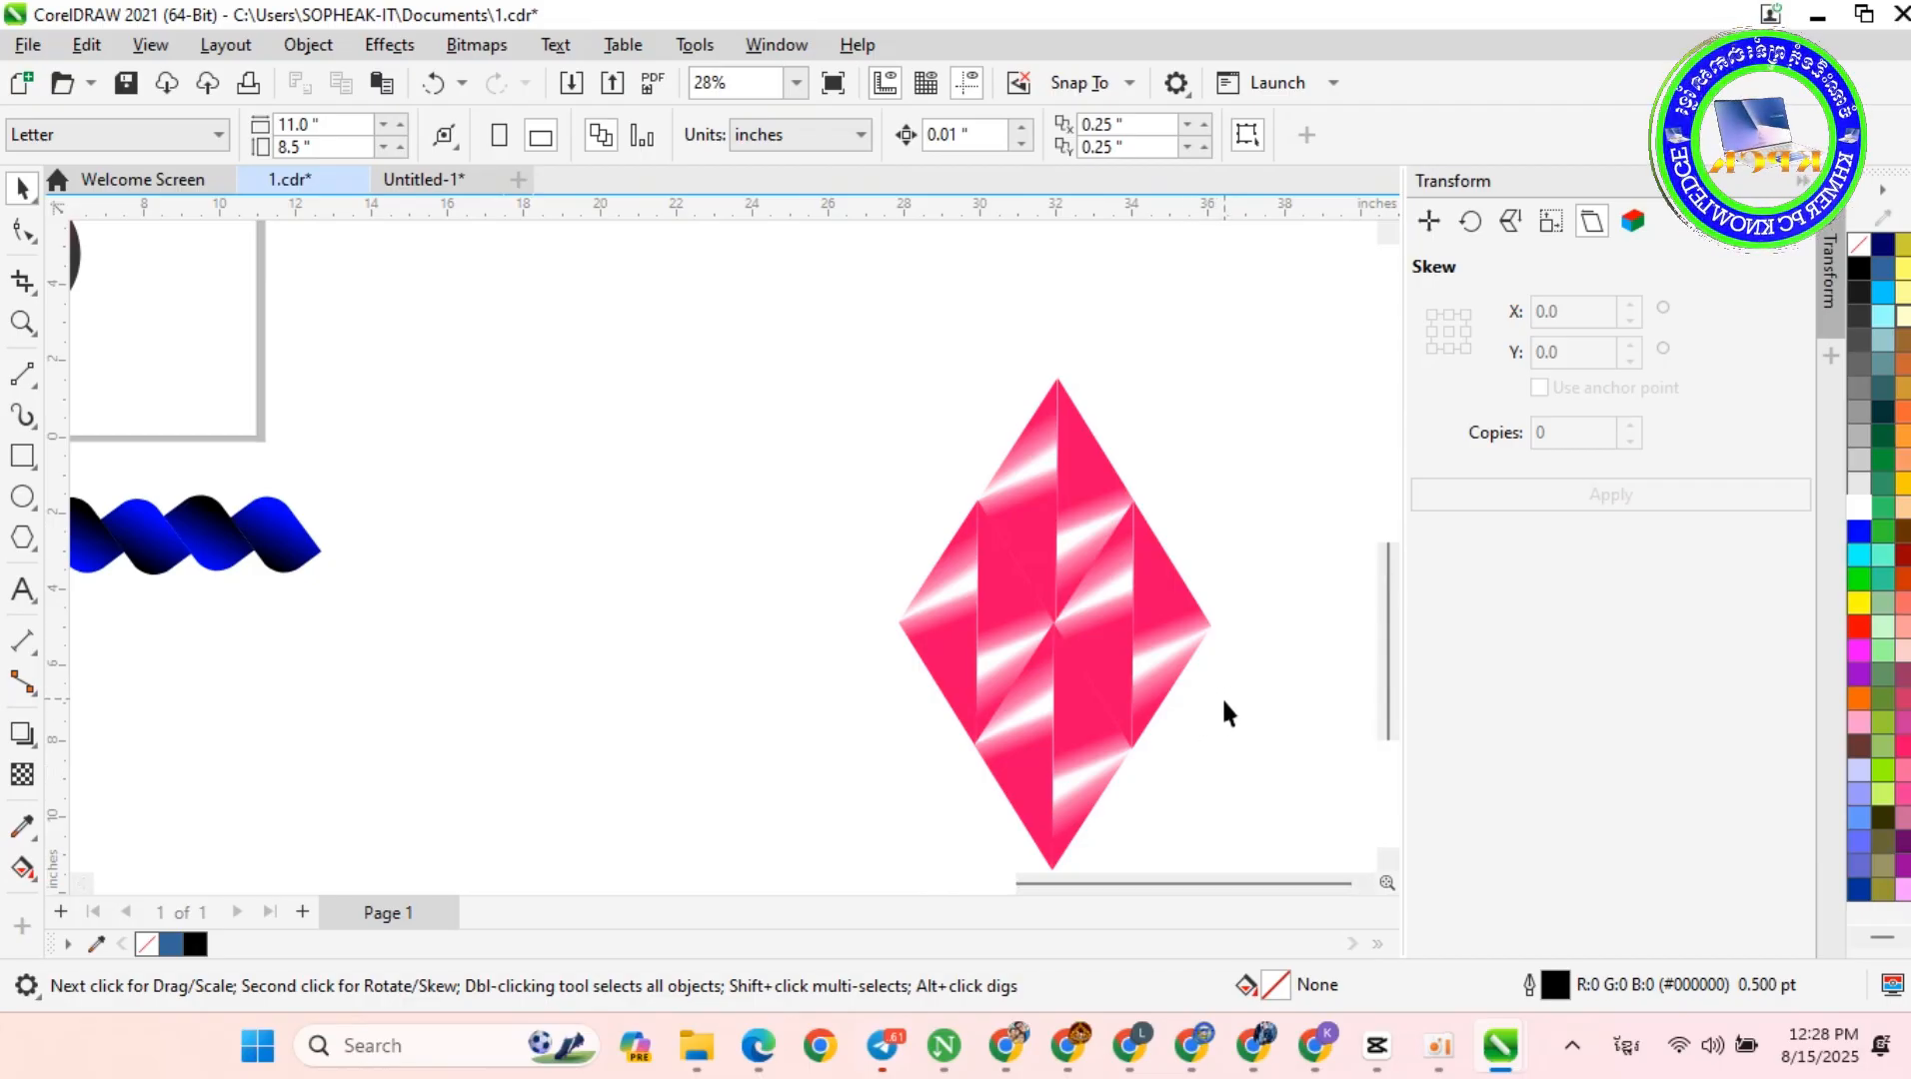
scroll(1227, 711, down, 1)
scroll(1233, 790, up, 1)
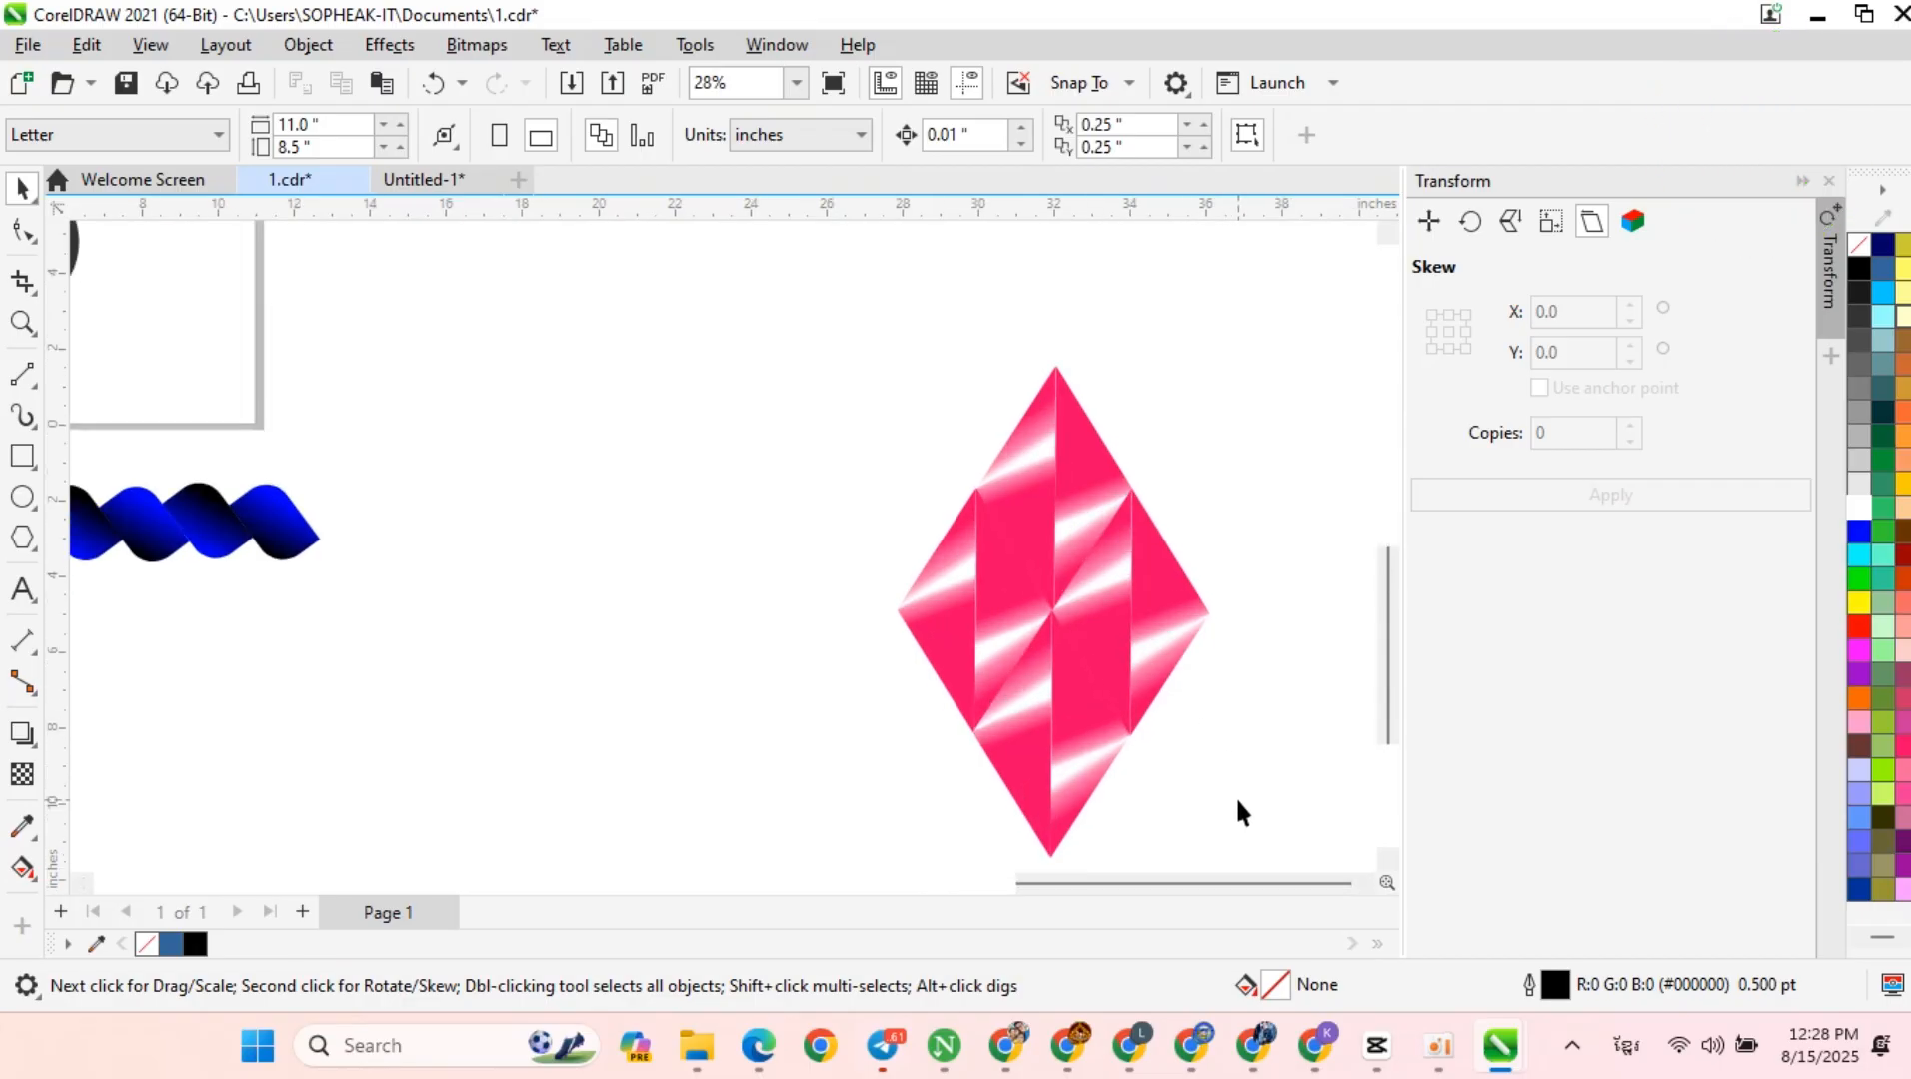